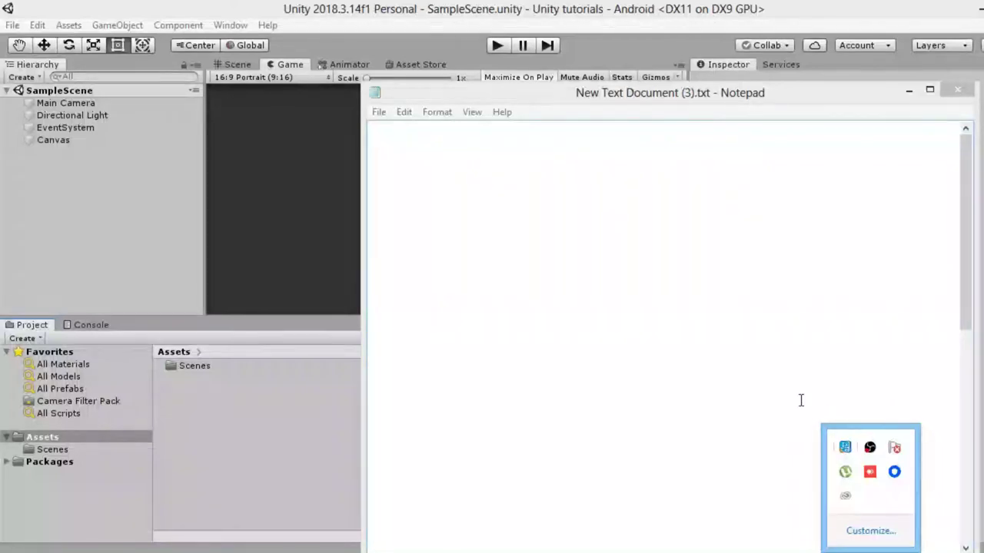
Write a three-line intro about making an audio books app by unity3d the easy way.
left_click(593, 224)
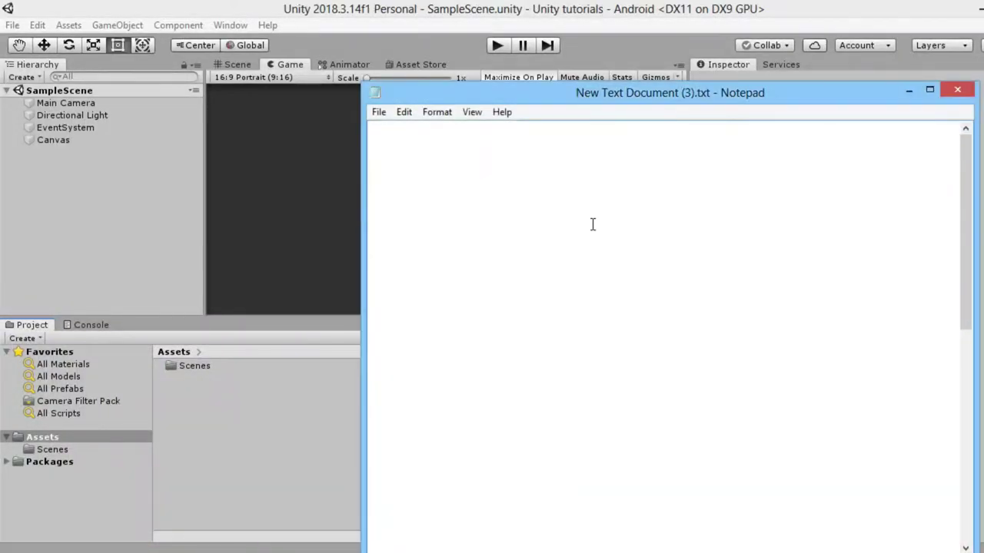
key("BackSpace")
key("BackSpace")
type("hii to day we will gonna learn how to")
key("Return")
type("make ")
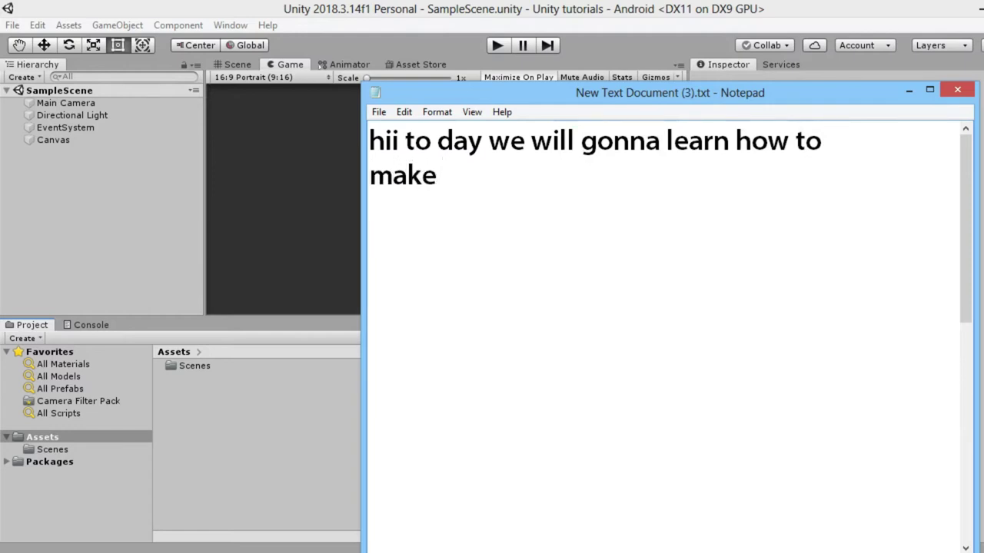
type("audio books app ")
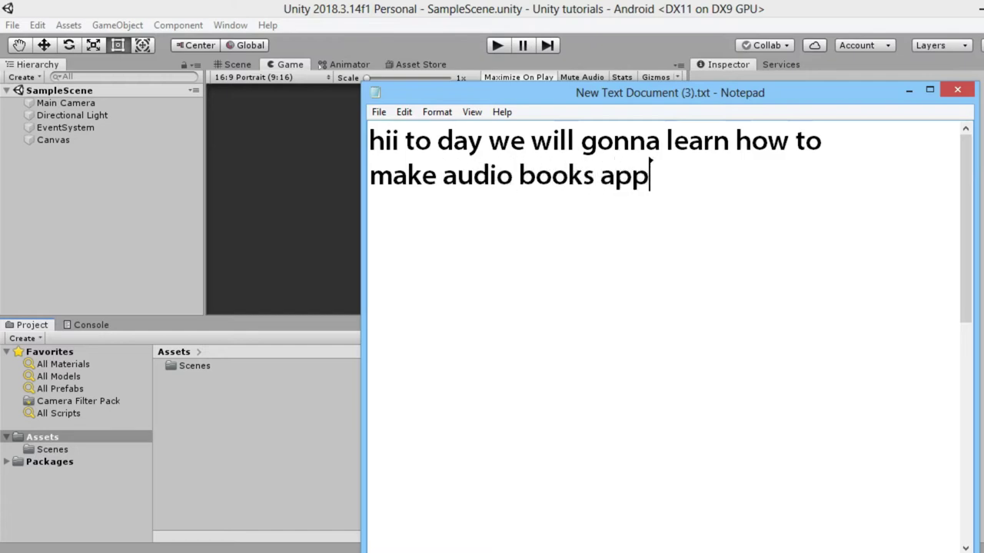
type("by ")
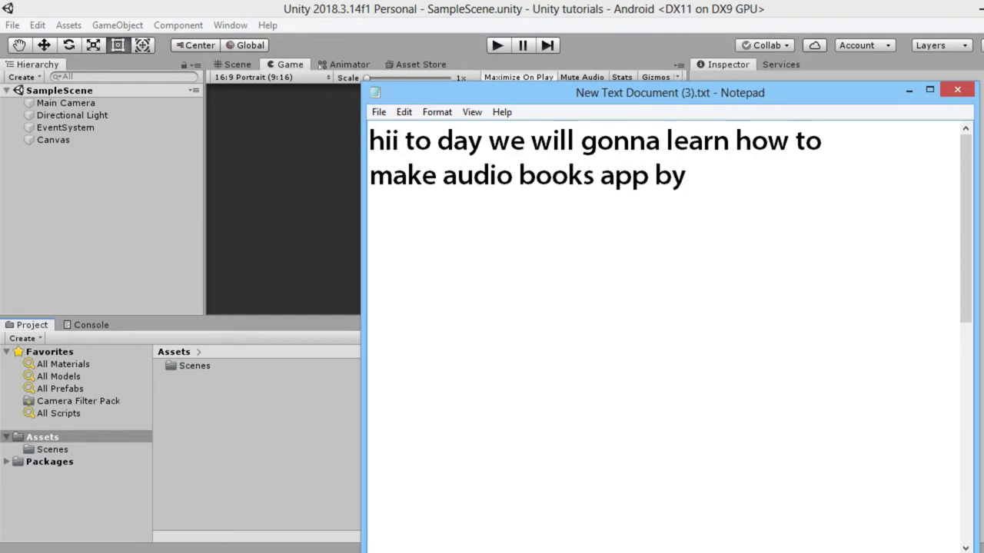
type("unity3d")
key("Return")
key("Return")
type("easy way :)))")
key("Return")
key("Return")
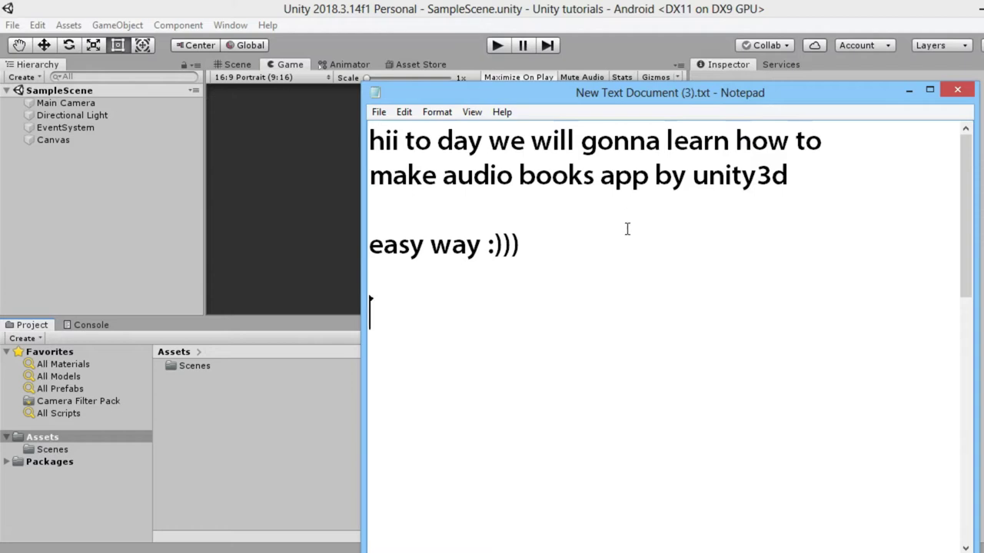
Replace all the intro text with 'lets start'.
left_click(561, 260)
key("ctrl+a")
type("lets stat")
key("BackSpace")
Add the lines 'first we have to import two asset' and 'to your new project'.
type("rt")
key("Return")
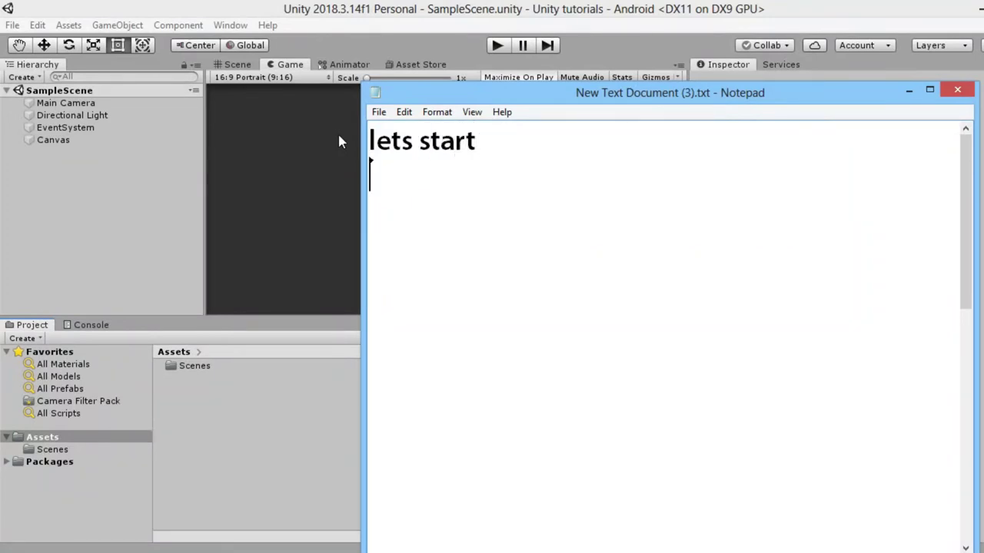
type("first w")
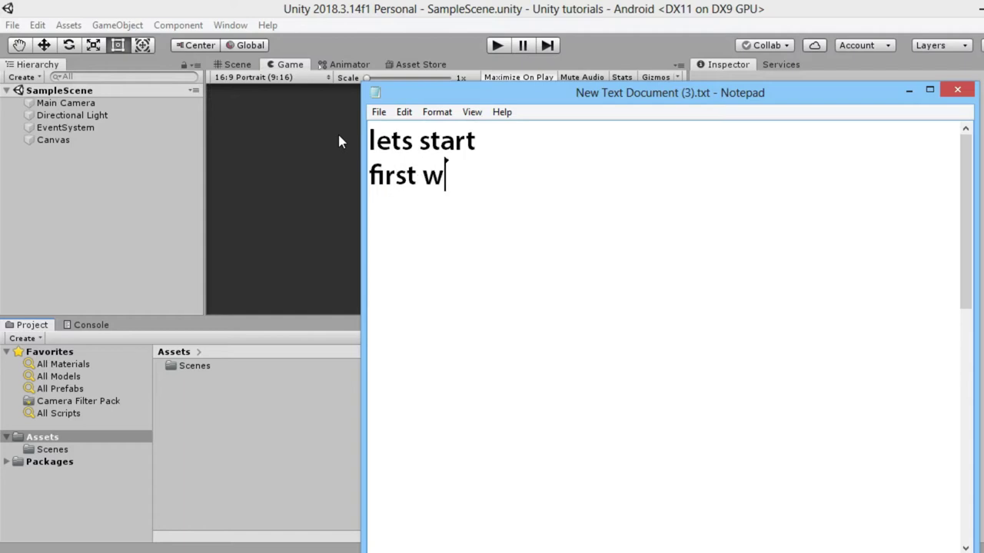
type("e w")
key("BackSpace")
type("have ")
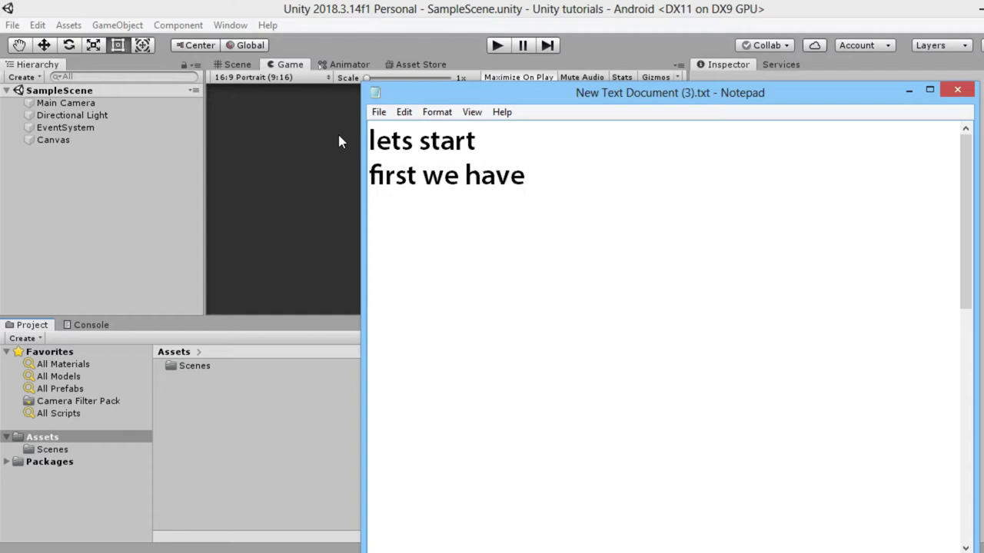
type("to ")
type("import two asse")
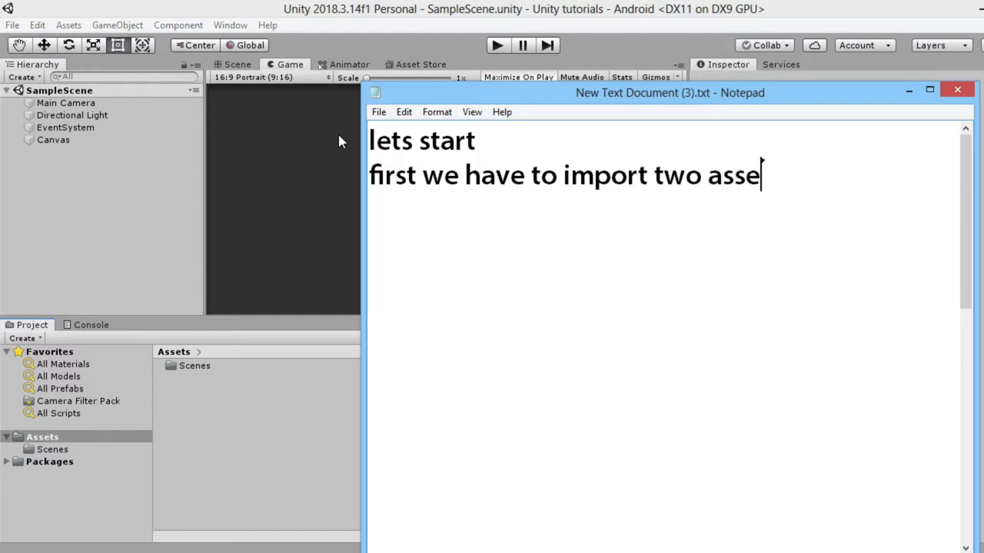
type("t")
key("Return")
type("to your new project")
Add a line saying a download link for them will be shared under this video.
key("Return")
type("and i will ")
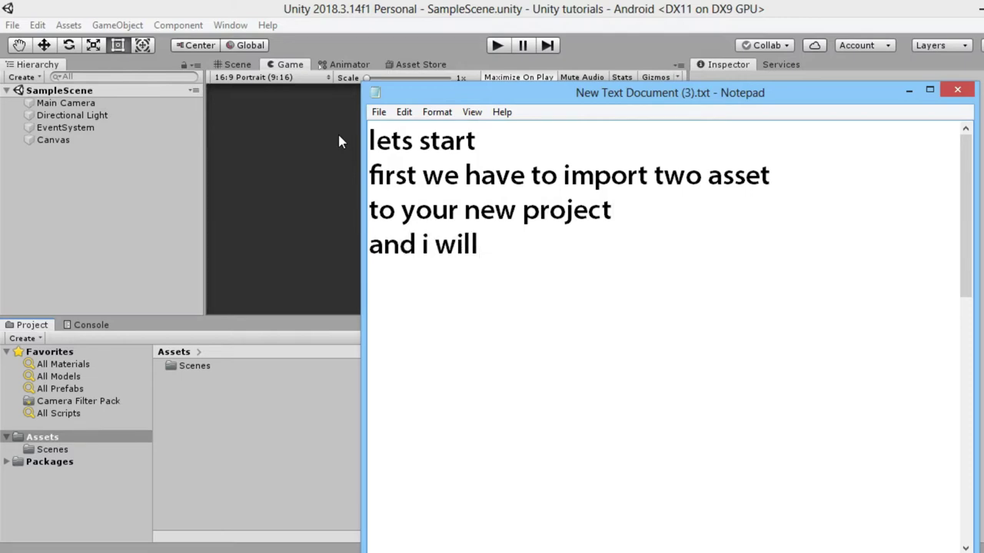
type("share the dc")
key("BackSpace")
type("our n")
key("BackSpace")
key("BackSpace")
key("BackSpace")
key("BackSpace")
key("BackSpace")
key("BackSpace")
key("BackSpace")
type("a download lo")
key("BackSpace")
type("ink to can ")
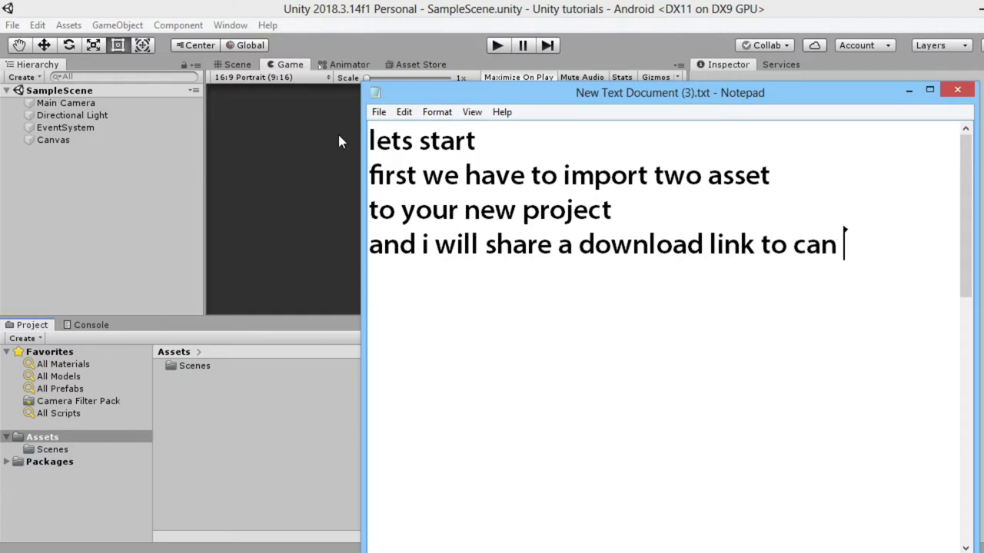
type("download them")
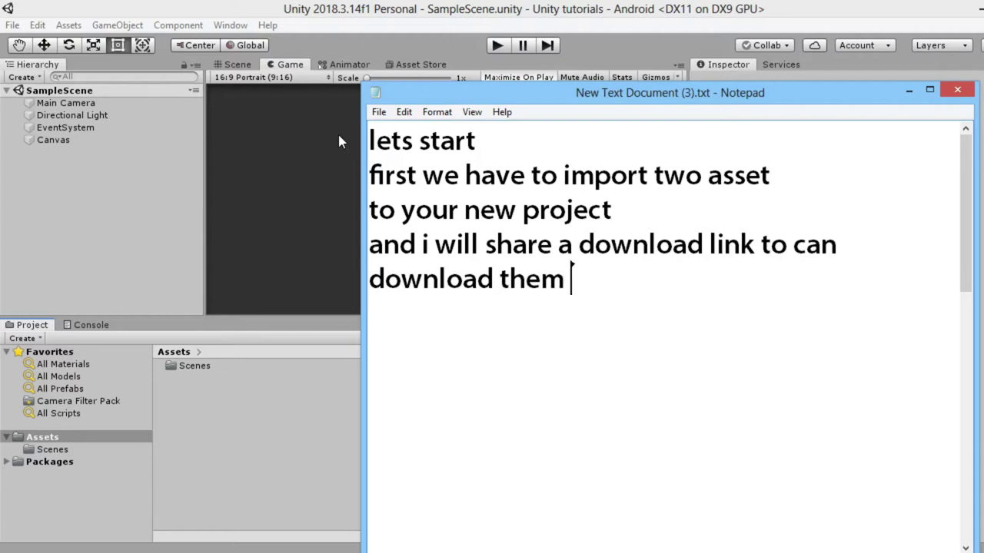
type(" , ")
type("un")
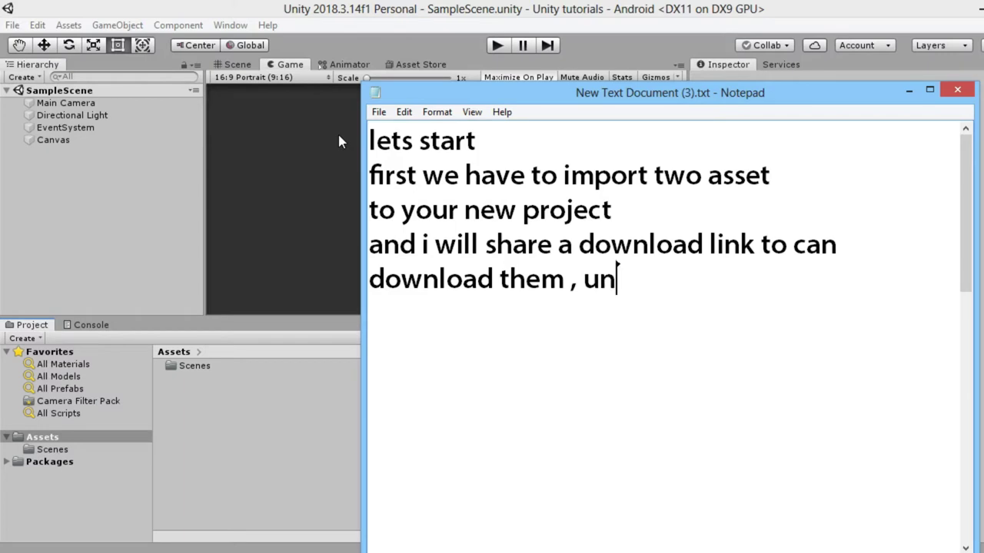
type("der this vide")
key("BackSpace")
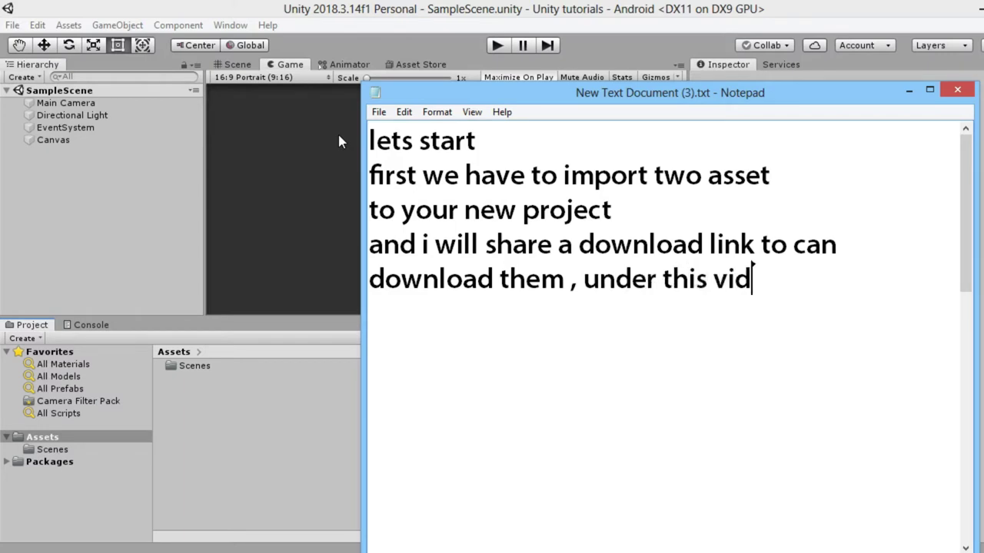
type("eo")
Paste the Google Drive download link below the notes, then select all the text.
key("Return")
key("Return")
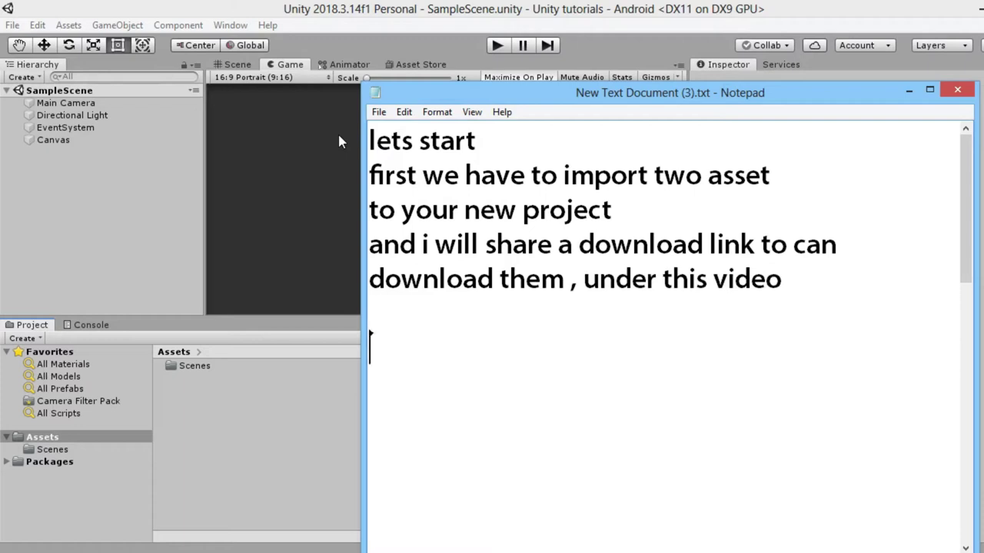
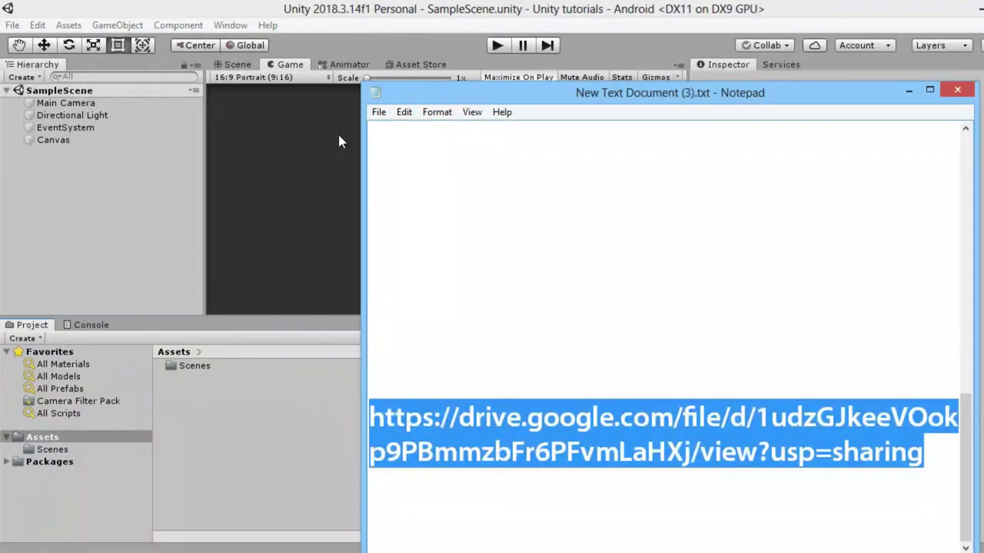
left_click(546, 233)
scroll(548, 235, "up", 10)
left_click(784, 281)
key("ctrl+a")
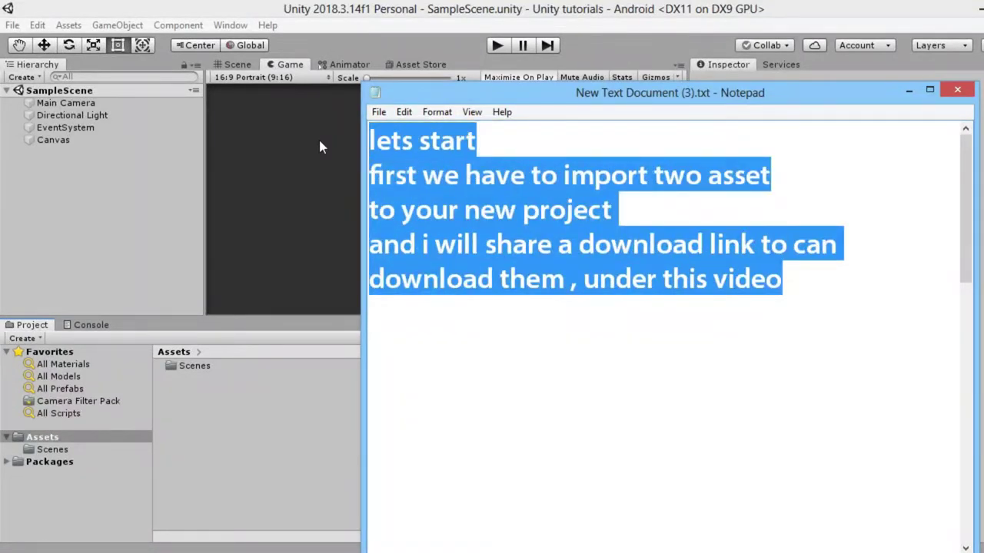
Replace the notes with 'now lets start' and 'i will import a webview asset', then minimize Notepad.
type("now les")
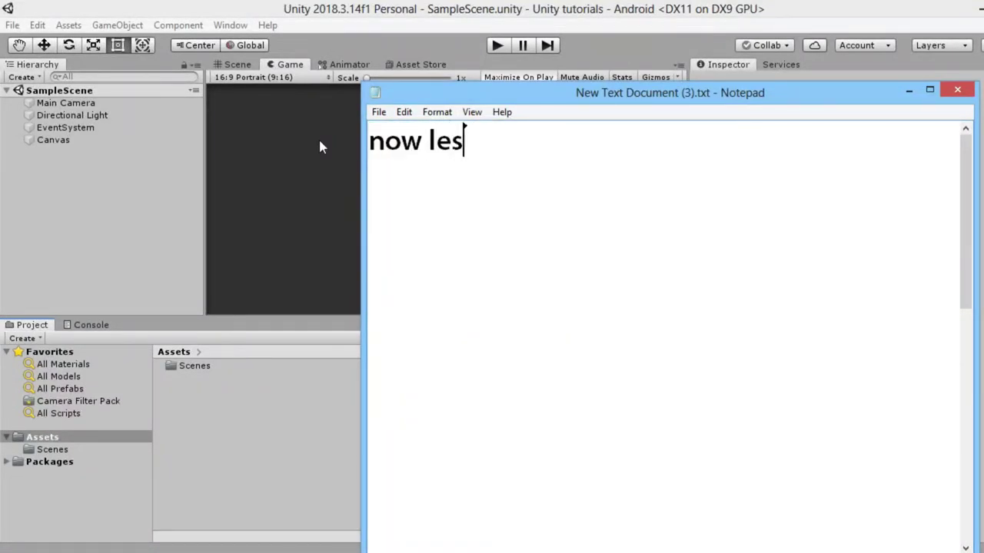
key("BackSpace")
type("ts start")
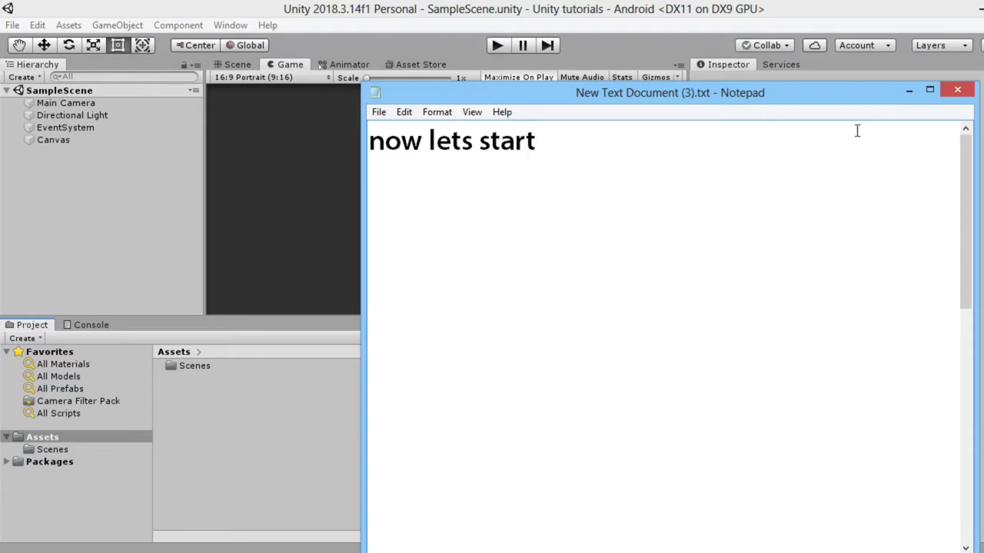
key("Return")
type("i")
type(" will i")
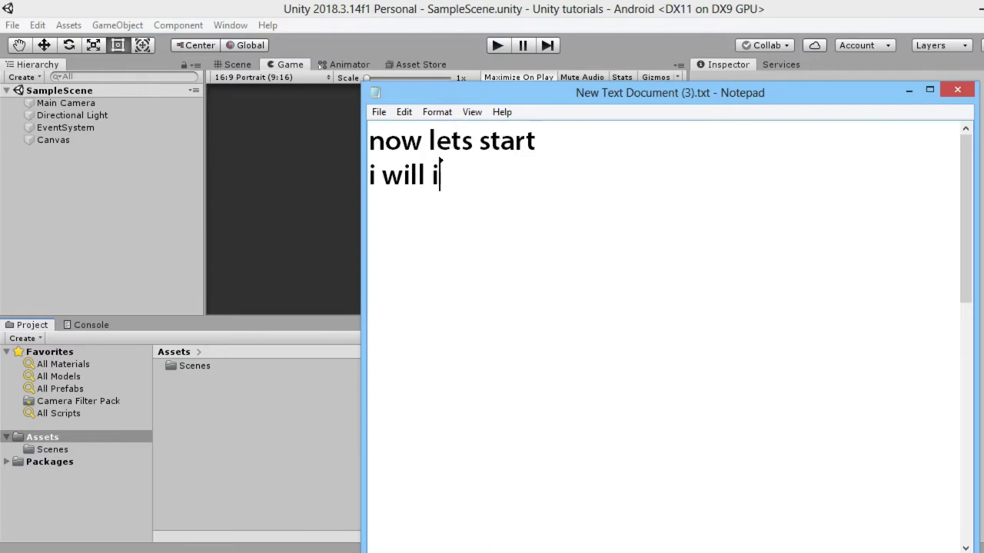
type("mport")
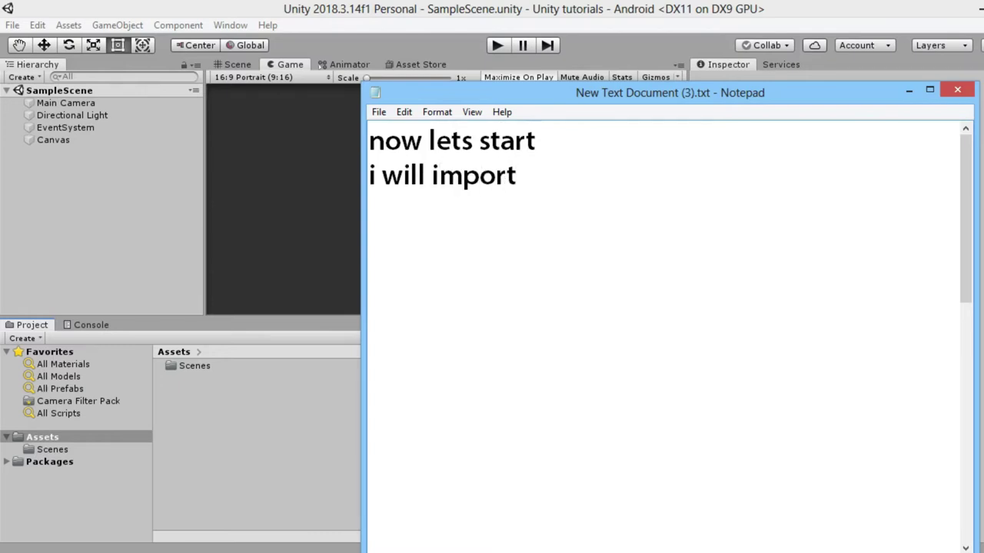
type(" a webvi")
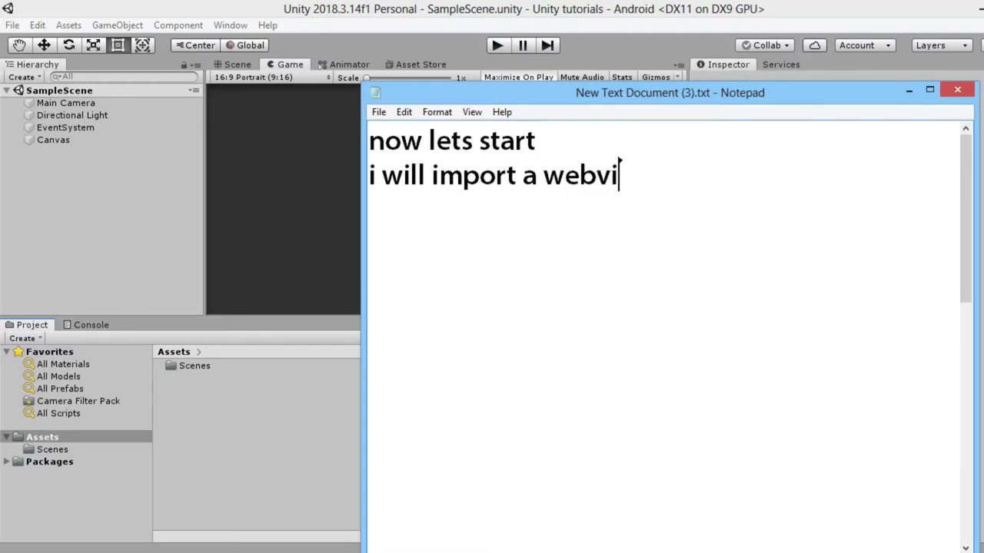
type("ew assert")
key("BackSpace")
key("BackSpace")
type("t")
key("Return")
key("Return")
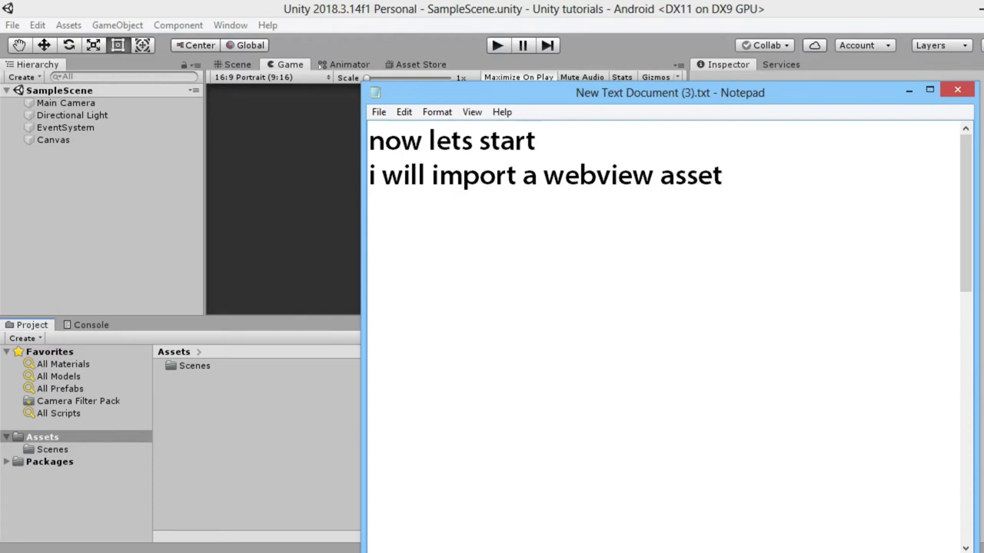
left_click(907, 92)
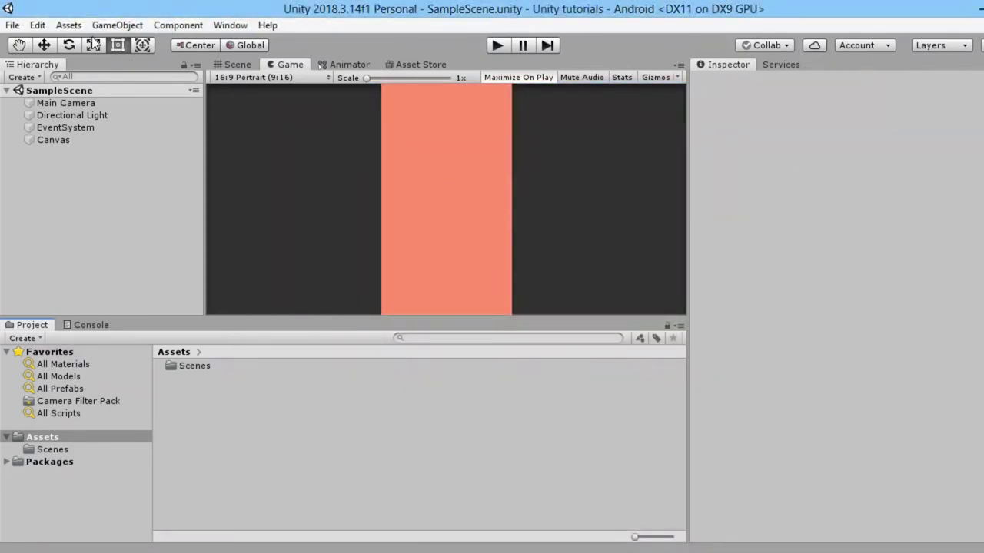
Import all contents of webviews.unitypackage through Assets > Import Package > Custom Package.
left_click(69, 24)
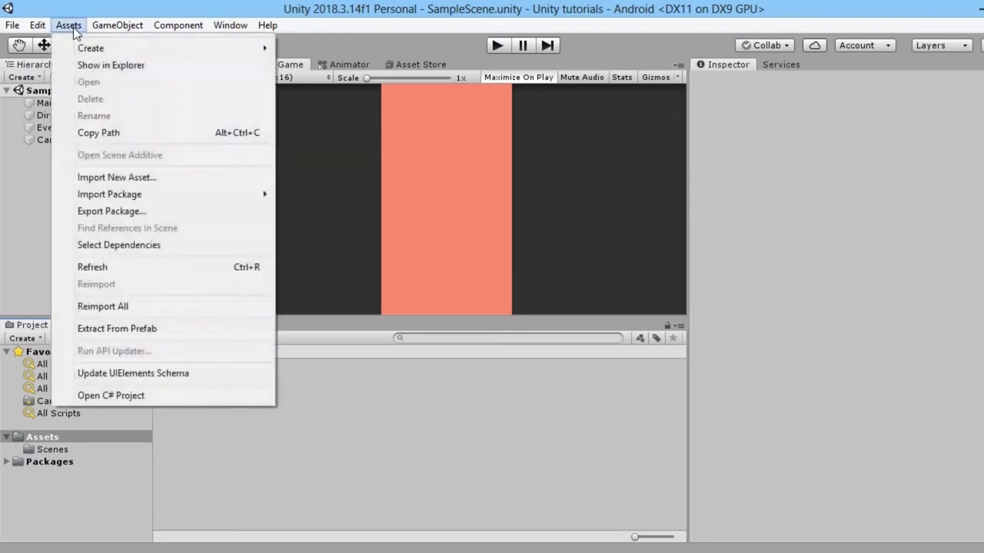
mouse_move(136, 196)
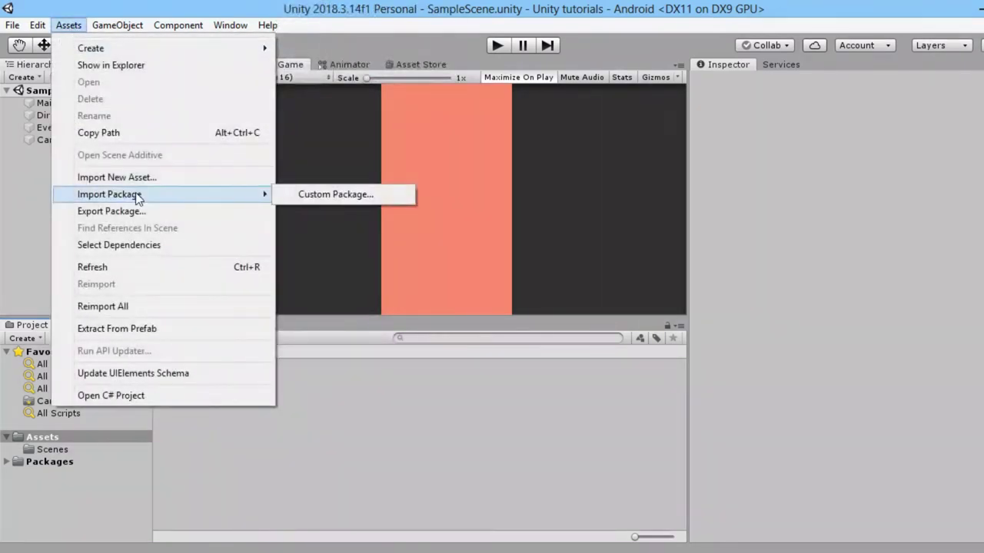
left_click(316, 194)
left_click_drag(742, 160, 734, 279)
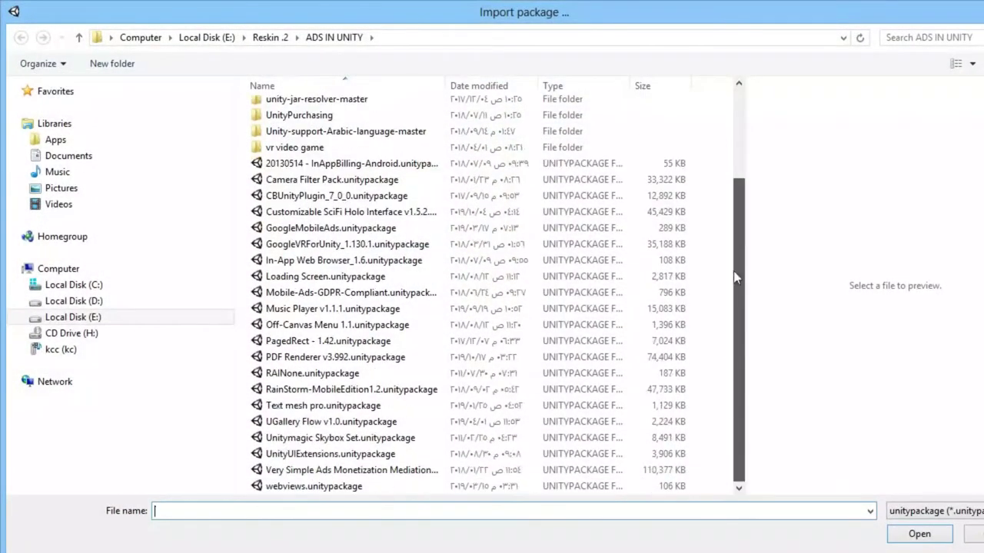
left_click(341, 486)
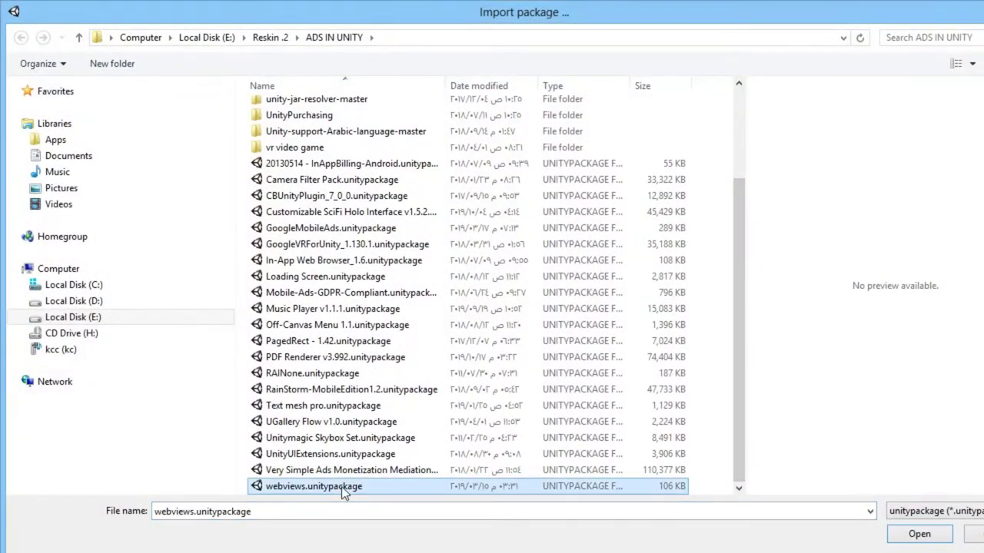
double_click(341, 487)
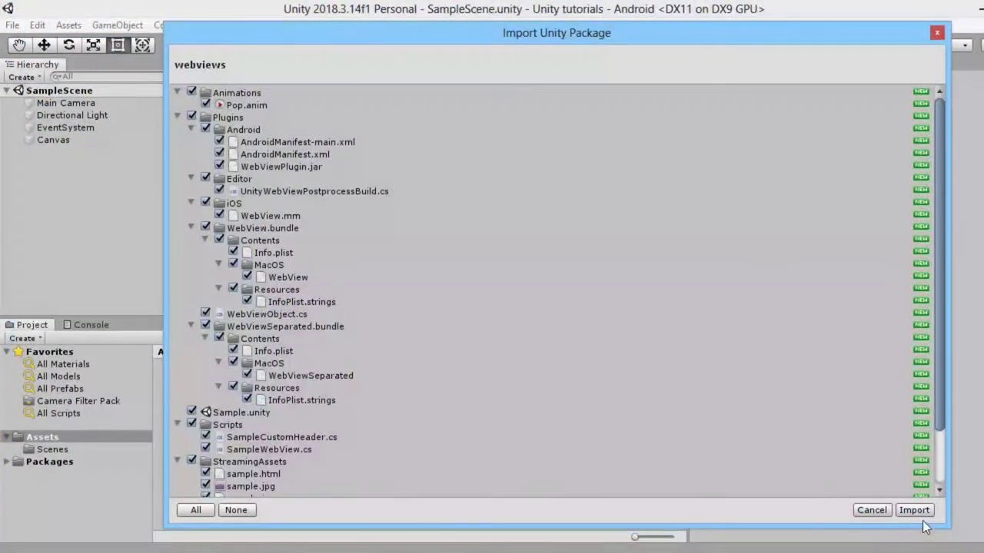
left_click(927, 513)
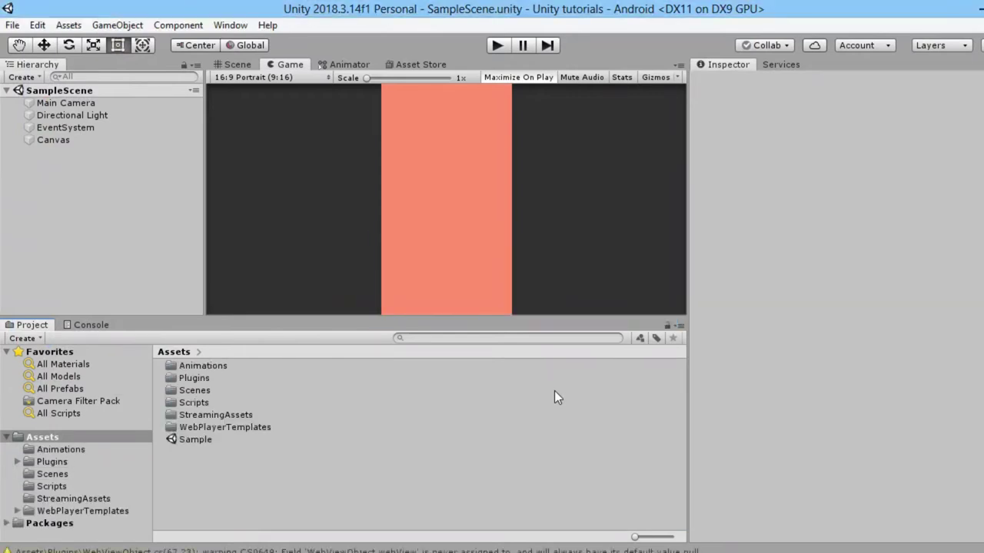
Add 'then i will import the second asset' to the notes and minimize Notepad.
key("alt+Tab")
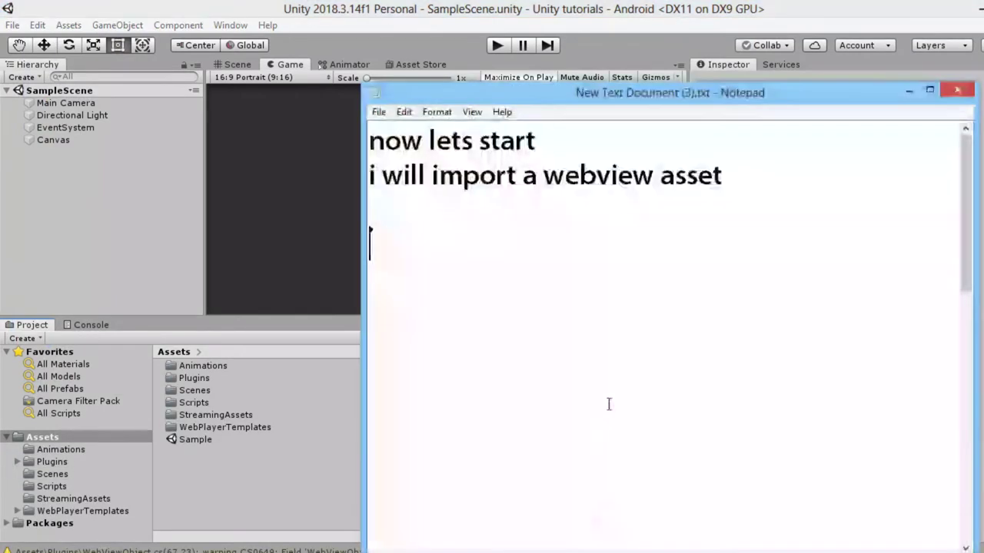
type("th")
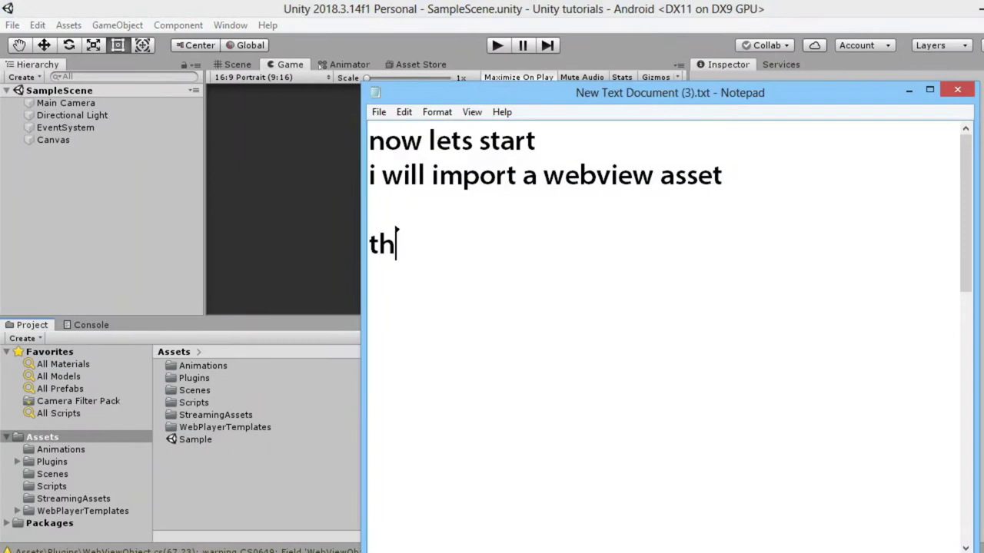
type("en i will import the second asset")
key("Return")
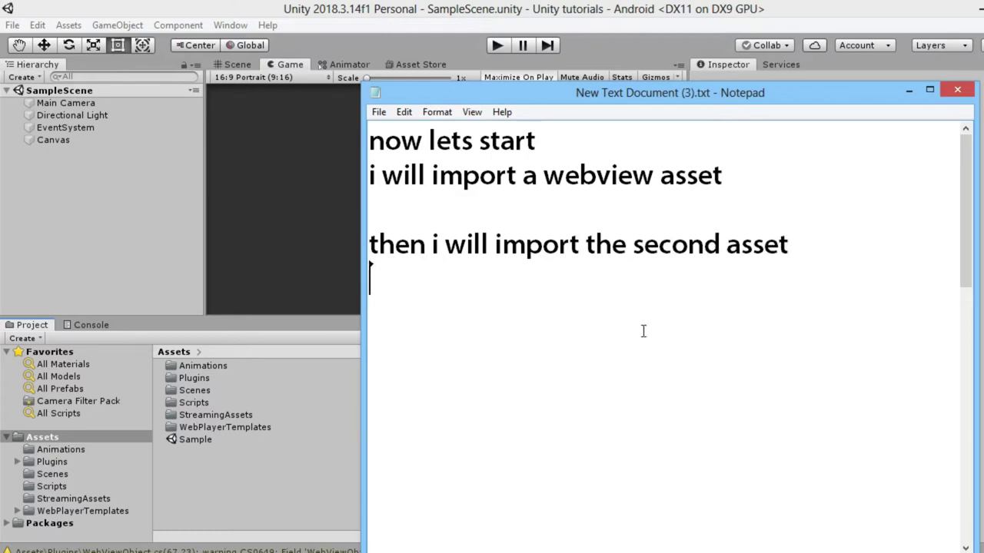
left_click(909, 90)
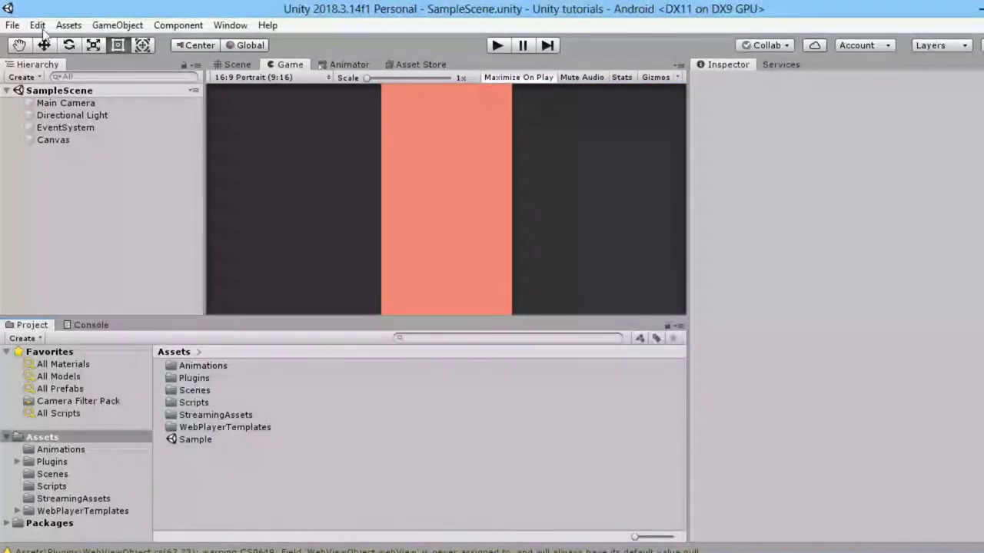
Import PagedRect - 1.42.unitypackage as a custom package with all its contents.
left_click(68, 24)
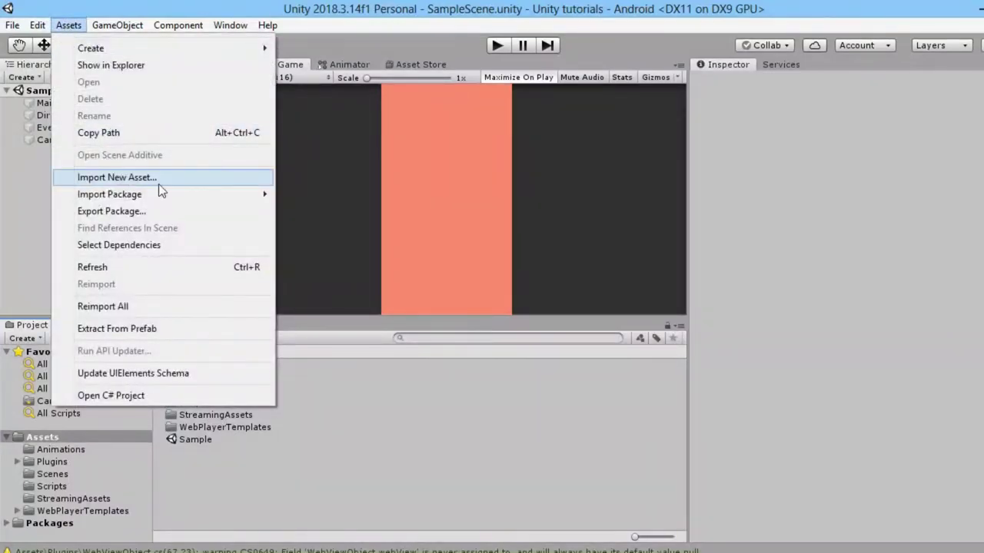
mouse_move(196, 197)
left_click(327, 201)
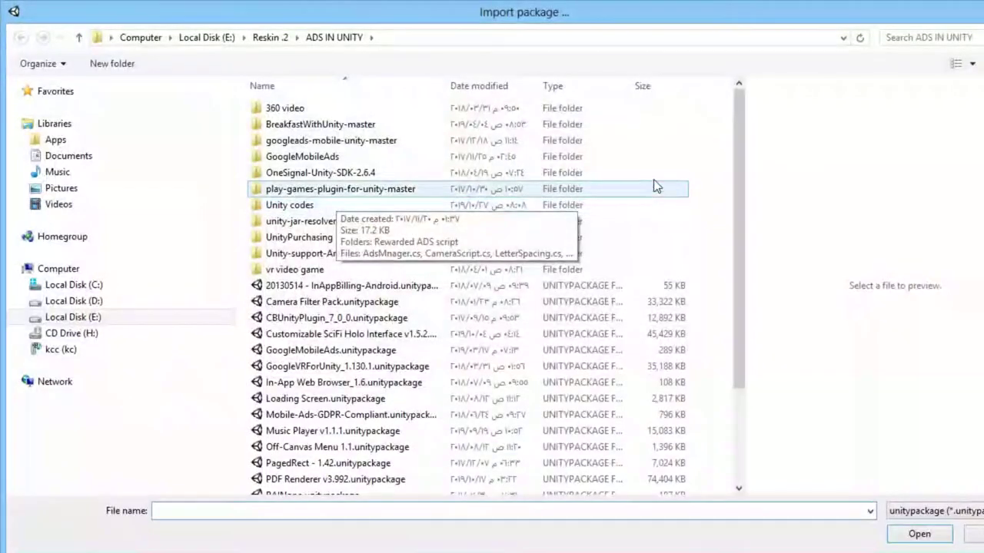
scroll(738, 140, "down", 3)
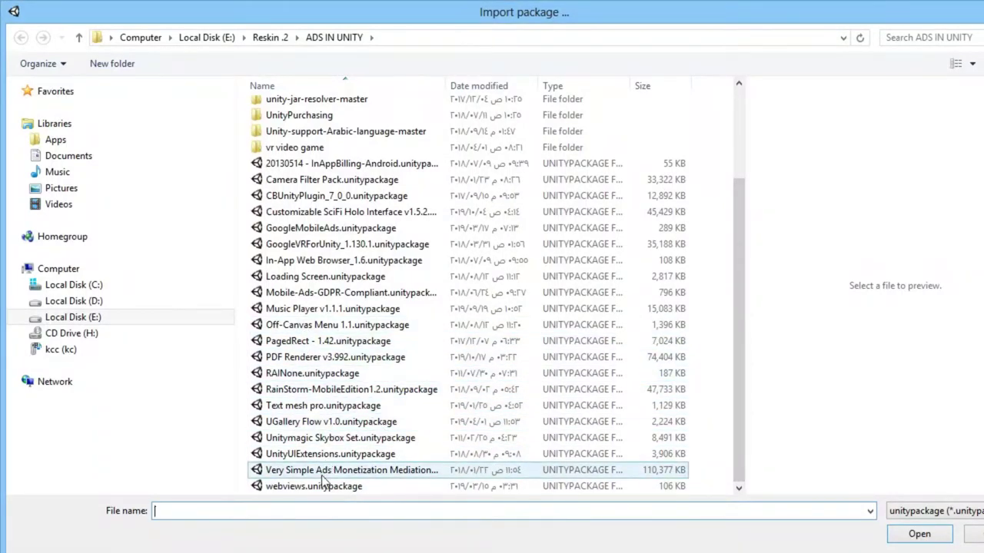
double_click(372, 340)
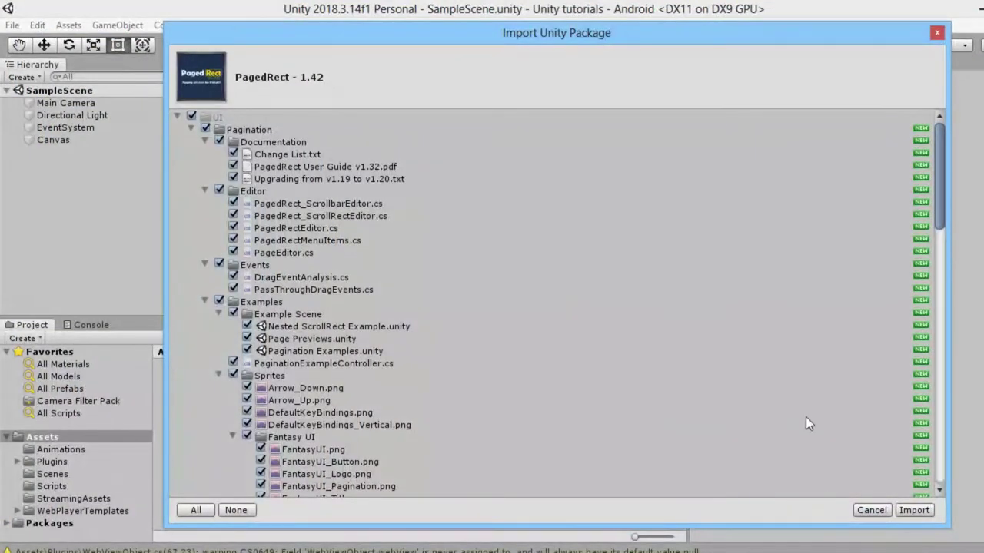
left_click(915, 510)
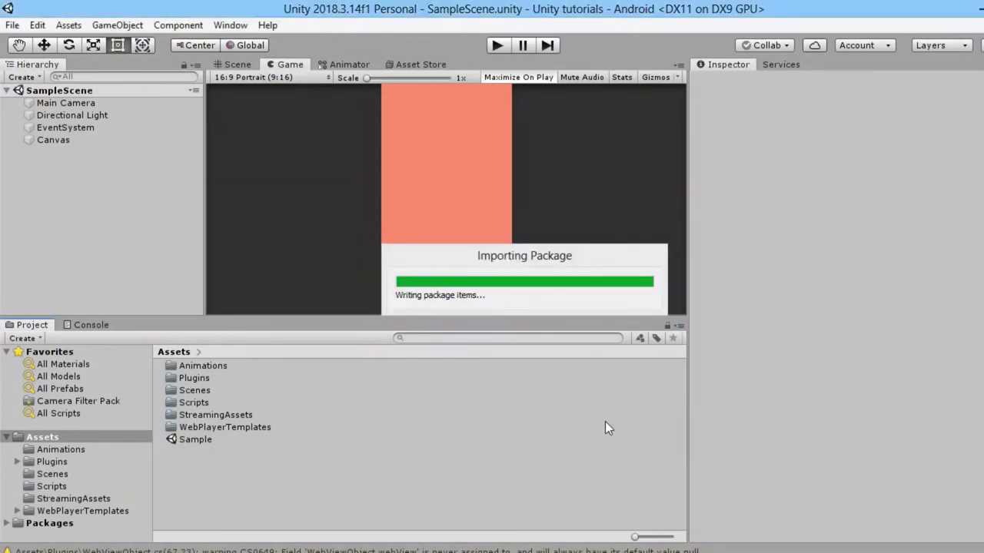
Delete all the earlier notes in Notepad.
key("alt+Tab")
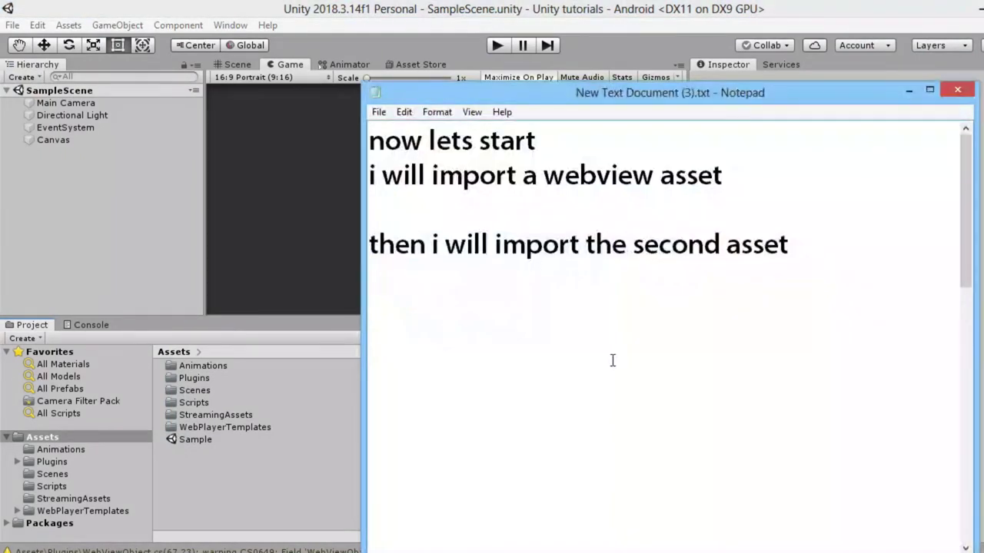
left_click_drag(817, 296, 415, 216)
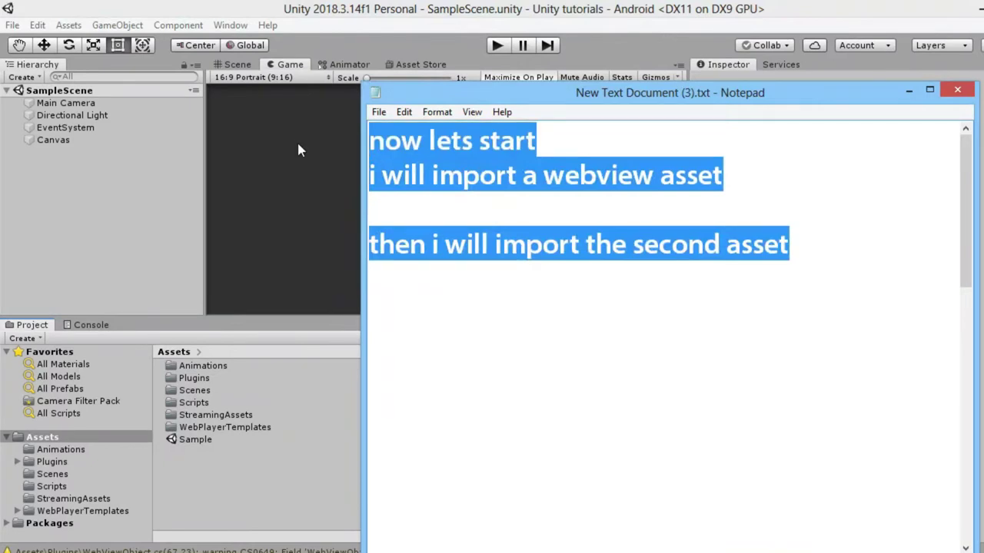
key("BackSpace")
Write 'i will give download links for this assets' and 'under the video'.
type("i will give ")
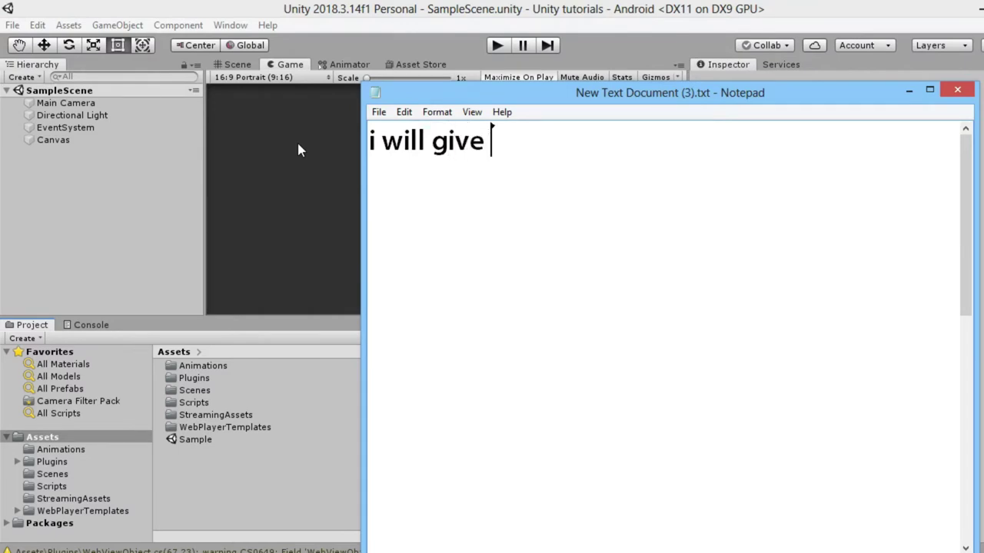
type("download li")
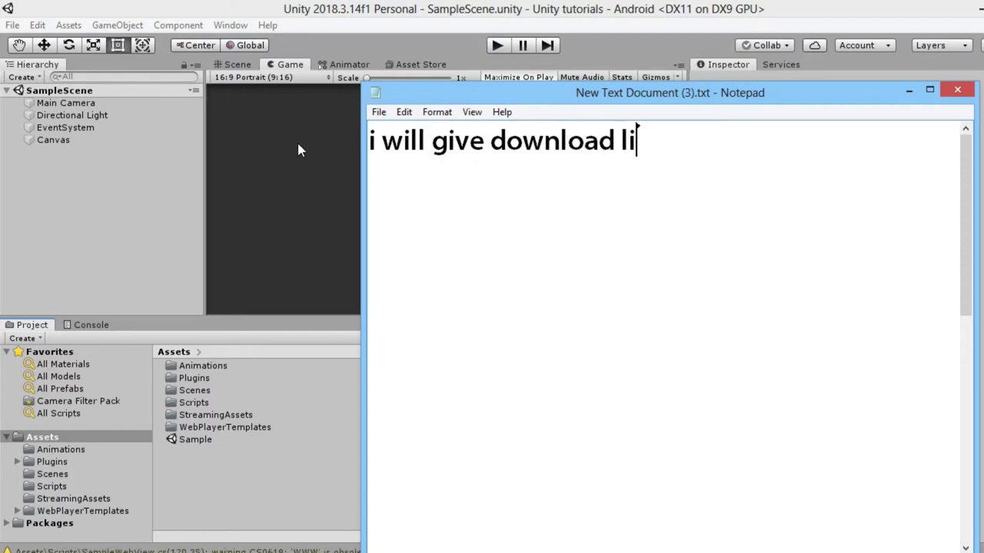
type("nks for tho")
key("BackSpace")
type("is asser")
key("BackSpace")
type("y")
key("BackSpace")
type("ts")
key("Return")
type("under te")
key("BackSpace")
type("he video")
key("Return")
key("Return")
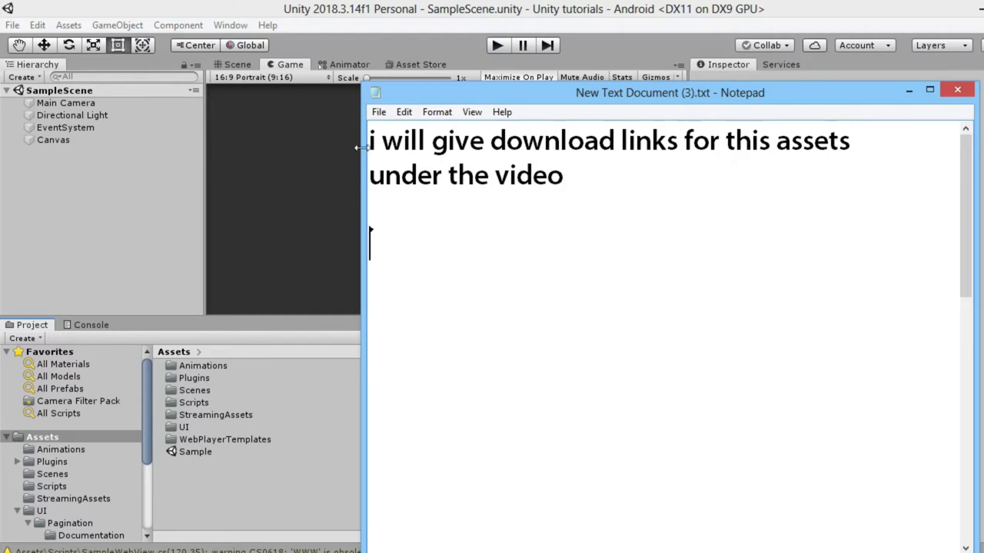
Delete the download-links note, leaving the empty Notepad document in front.
left_click_drag(568, 177, 362, 141)
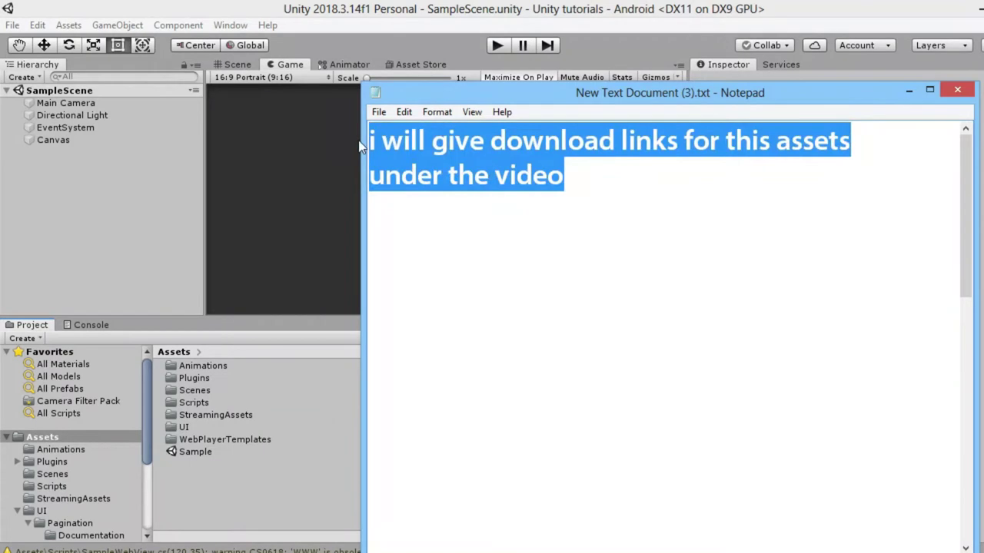
key("BackSpace")
left_click(907, 92)
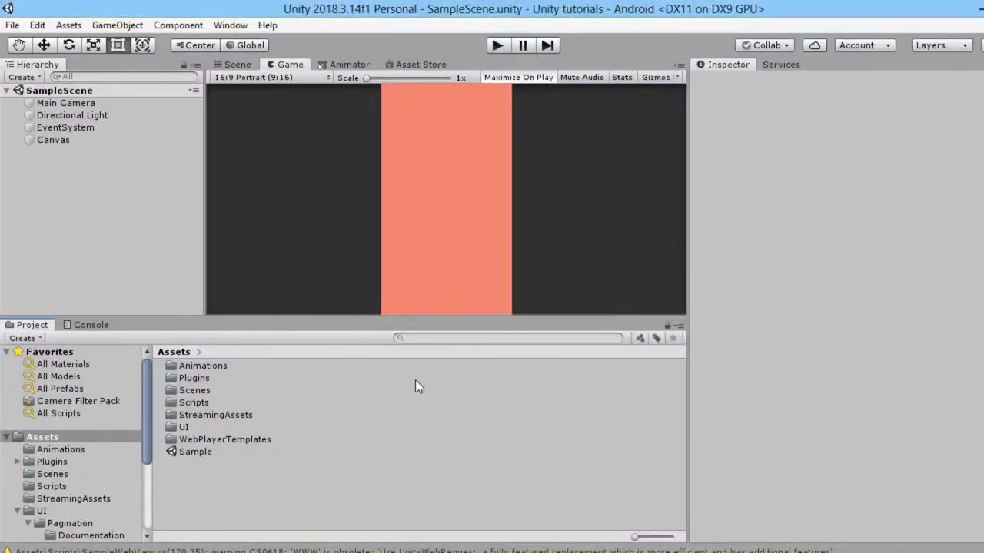
key("alt+Tab")
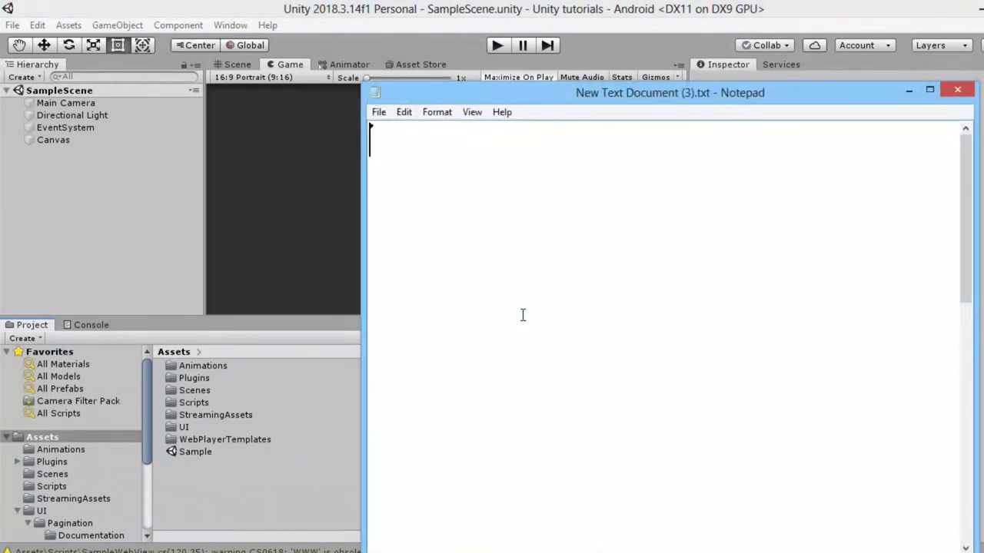
Write 'first we want to create a menu for the books library like that' and 'we will search for a scene called'.
type("first we want ")
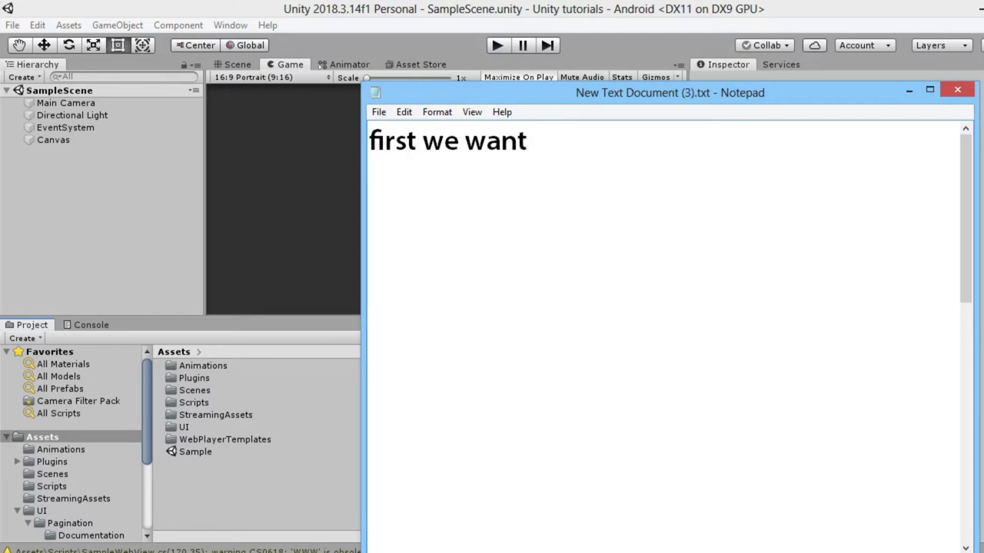
type("to create ")
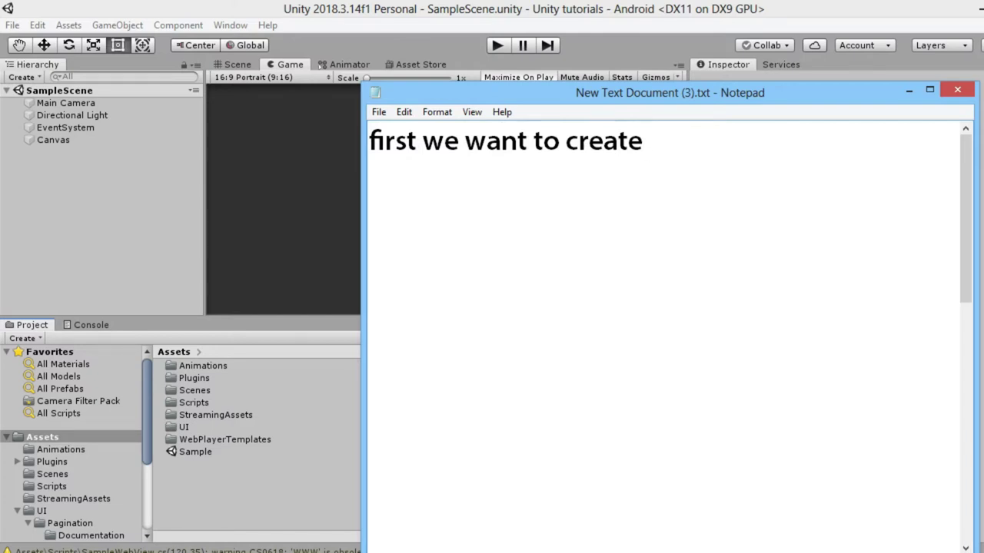
type("a menu")
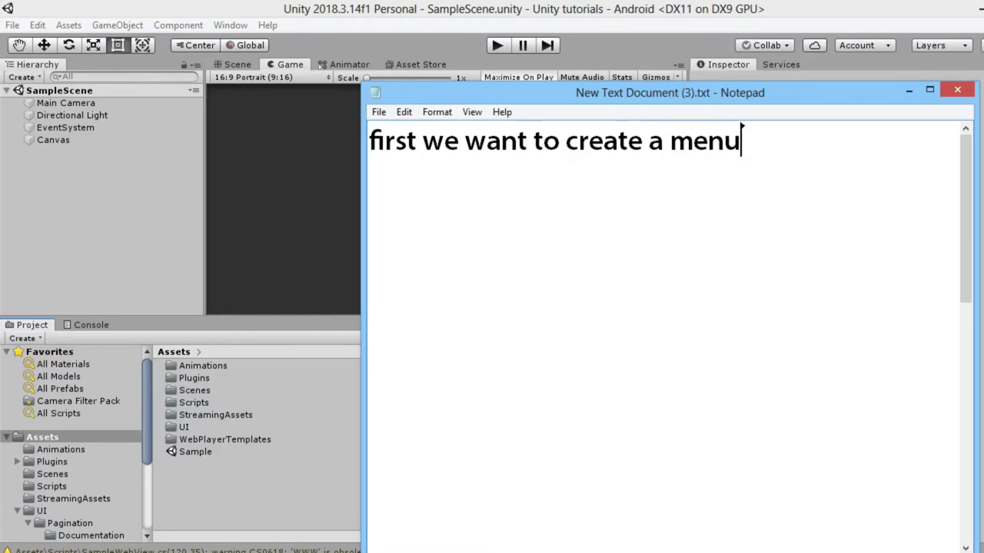
type(" for")
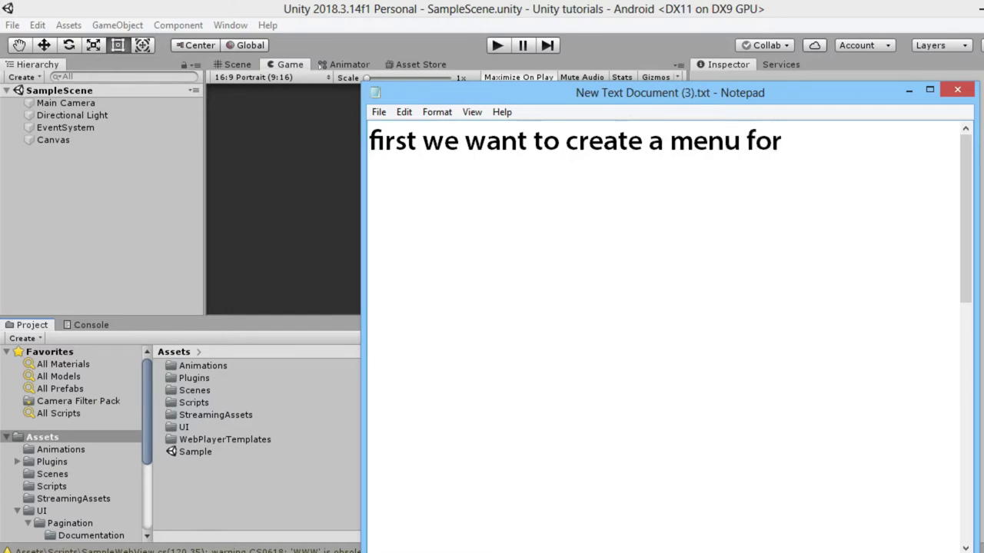
type(" th")
type("oe")
key("BackSpace")
key("BackSpace")
type("e book")
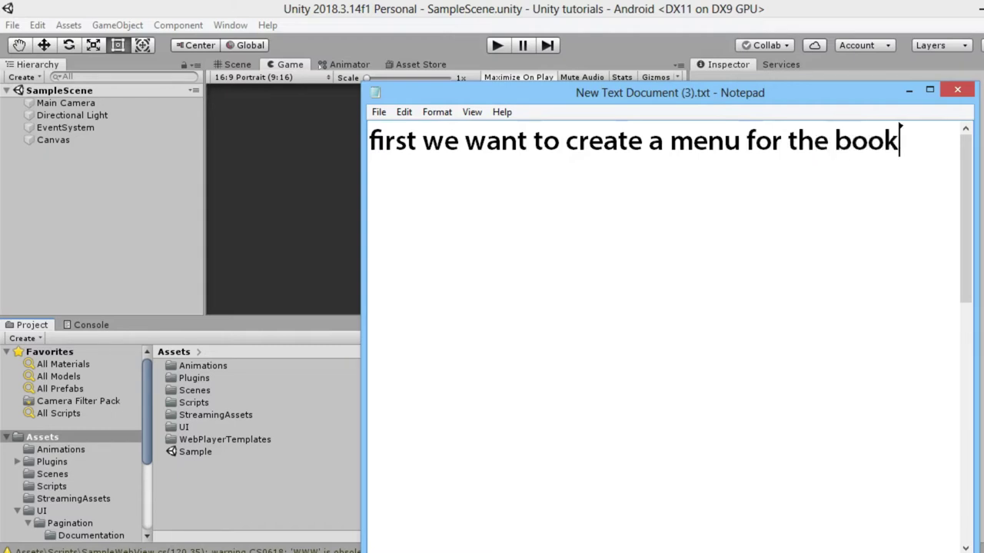
type("s")
key("Return")
type("library")
key("Return")
key("Return")
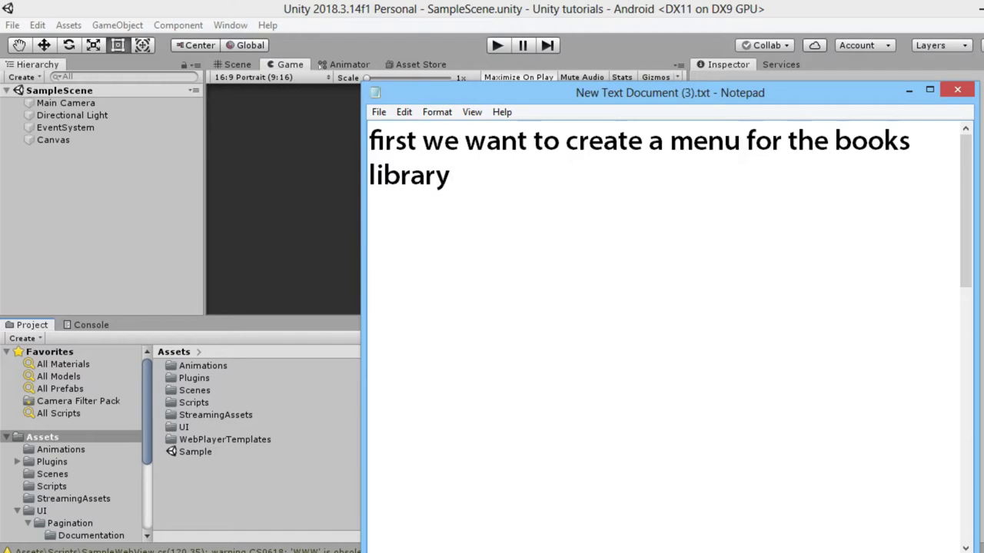
type("like that")
key("Return")
type("we will ")
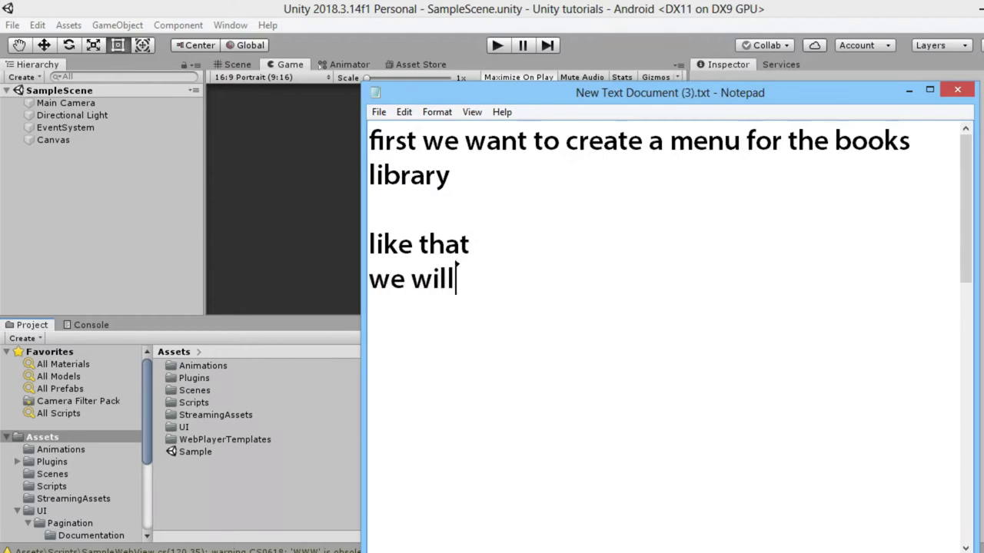
type("search for a scen")
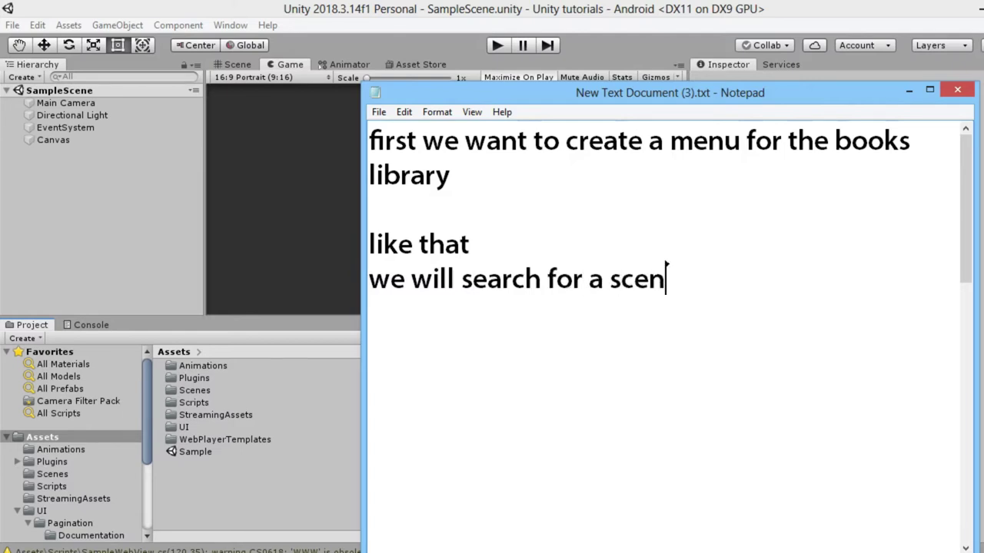
type("e cale")
key("BackSpace")
type("led")
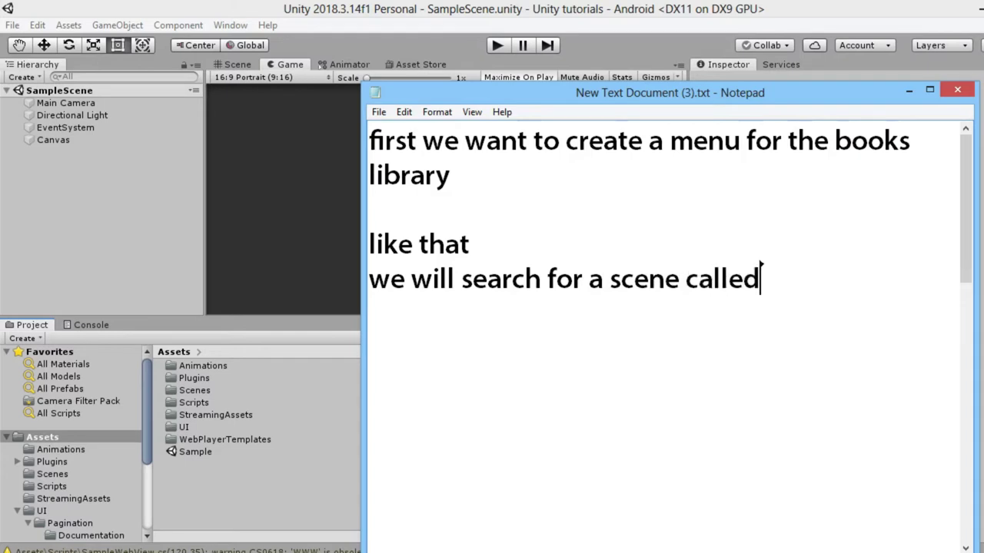
Browse UI > Pagination > Examples > Example Scene and select the Pagination Examples scene.
left_click(908, 91)
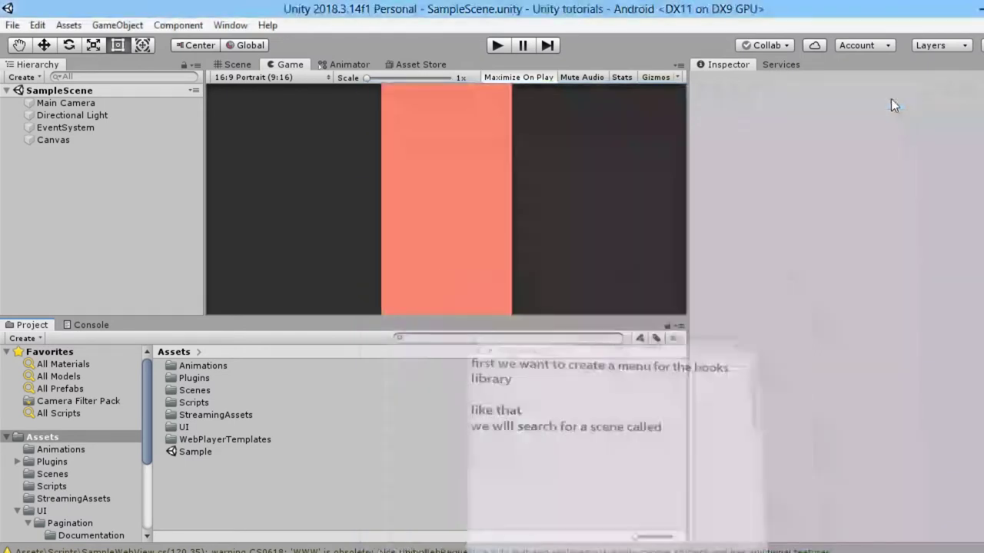
double_click(216, 426)
double_click(216, 370)
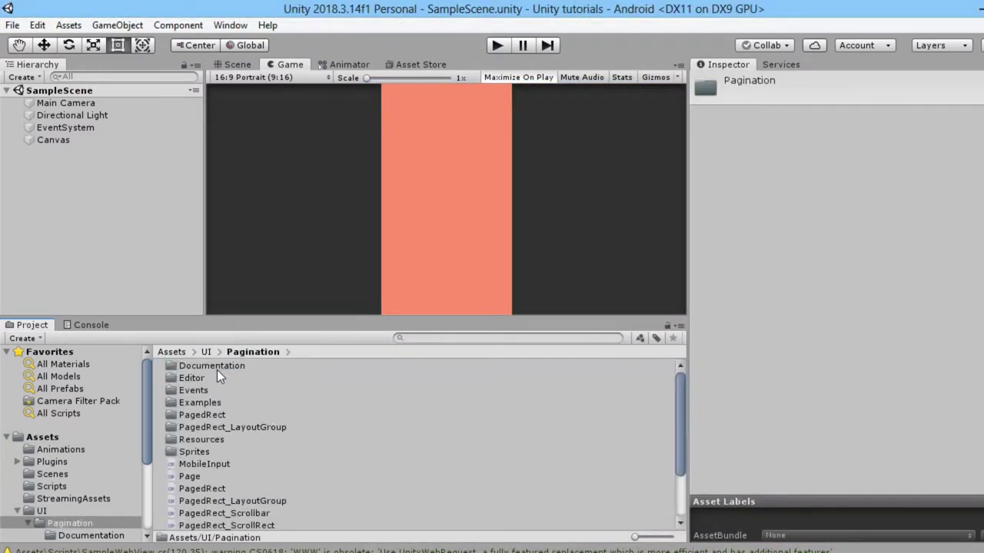
double_click(211, 404)
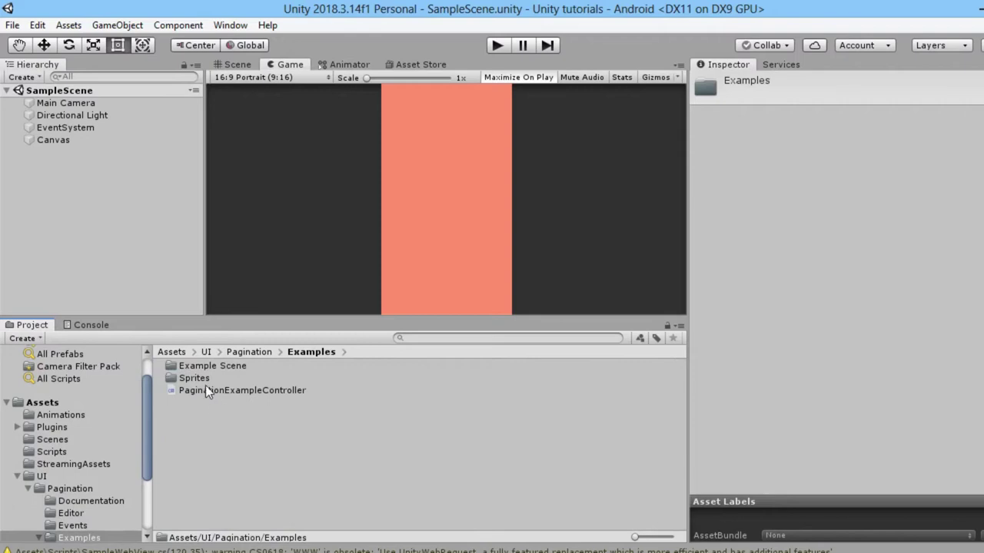
double_click(229, 367)
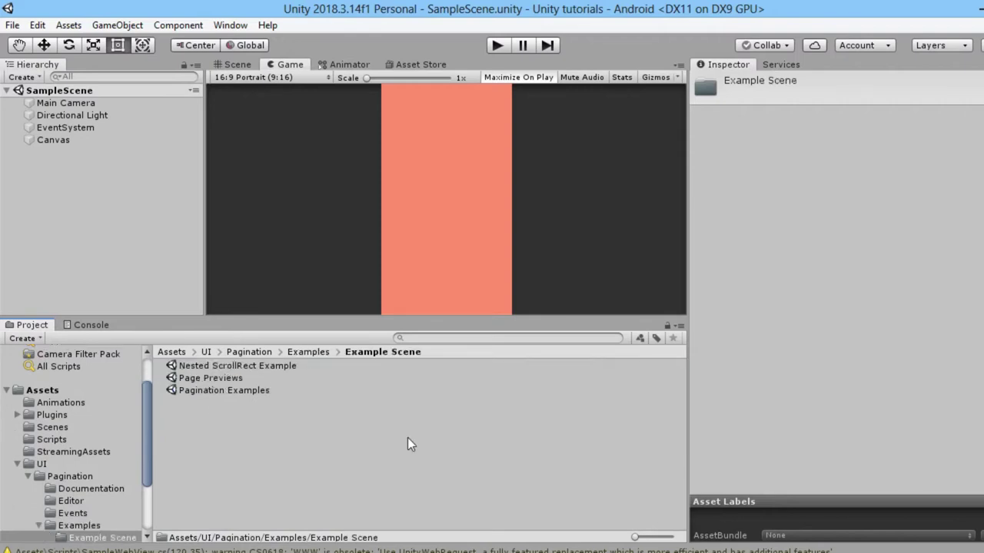
left_click(251, 394)
left_click(254, 392)
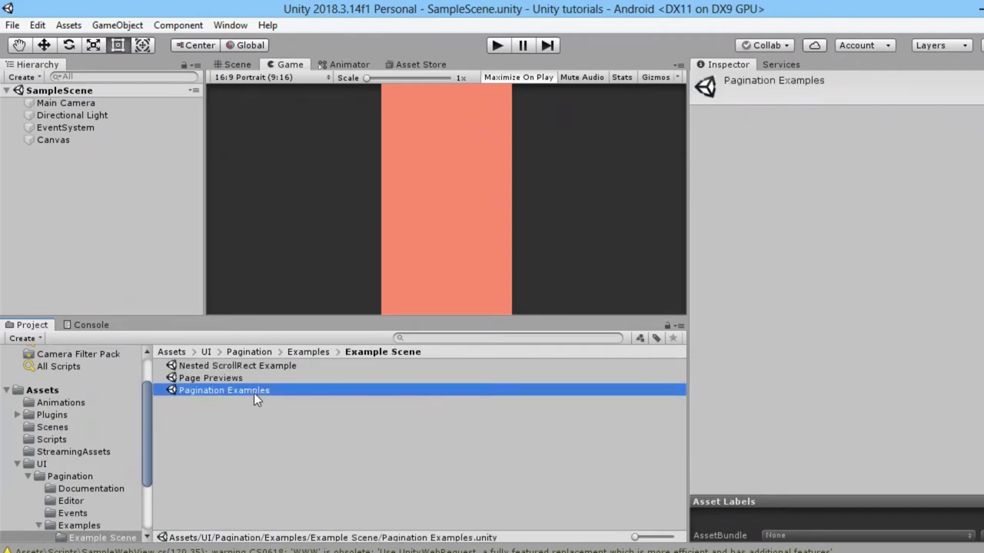
key("alt+Tab")
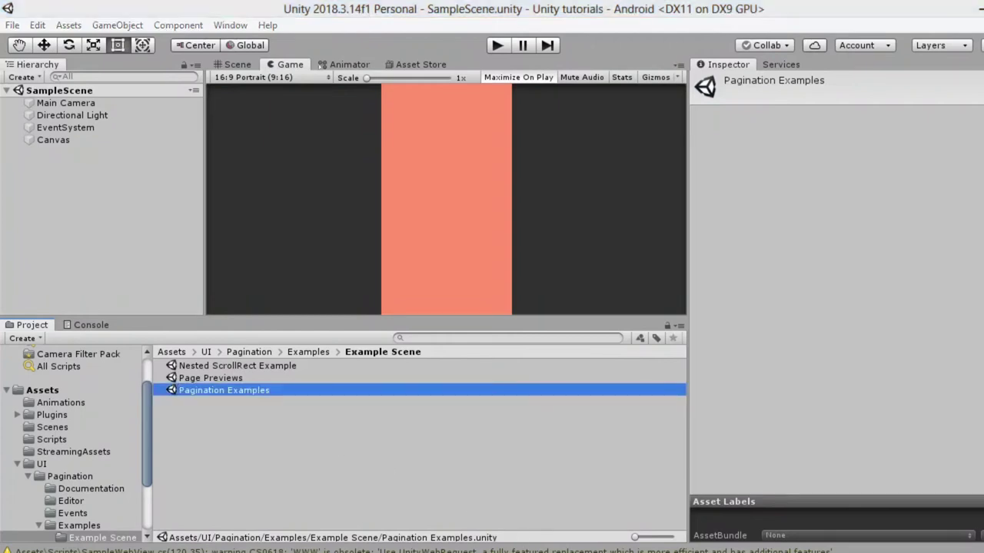
Complete the note as '( Pagination Examples ) lets open it' and hide Notepad.
type("Pagination Examples")
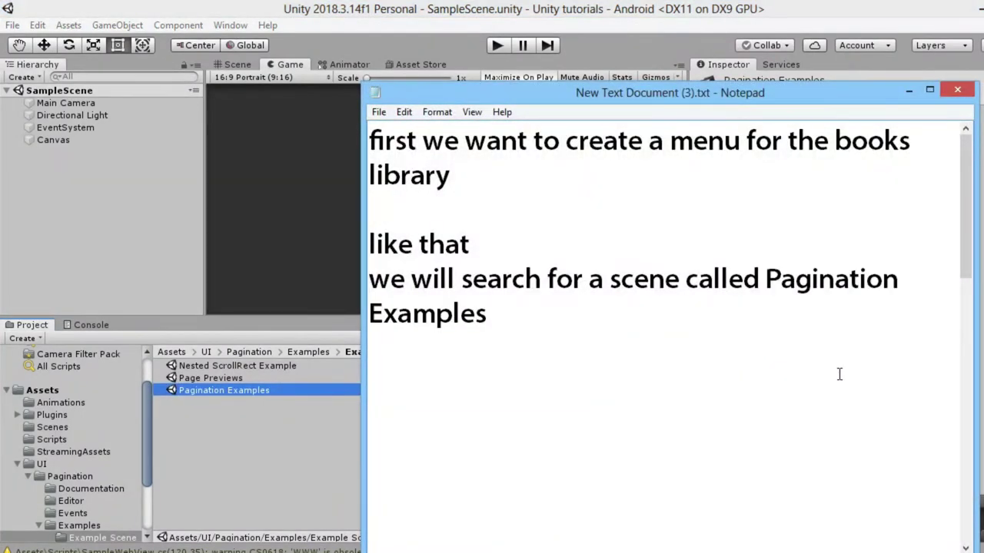
left_click(762, 279)
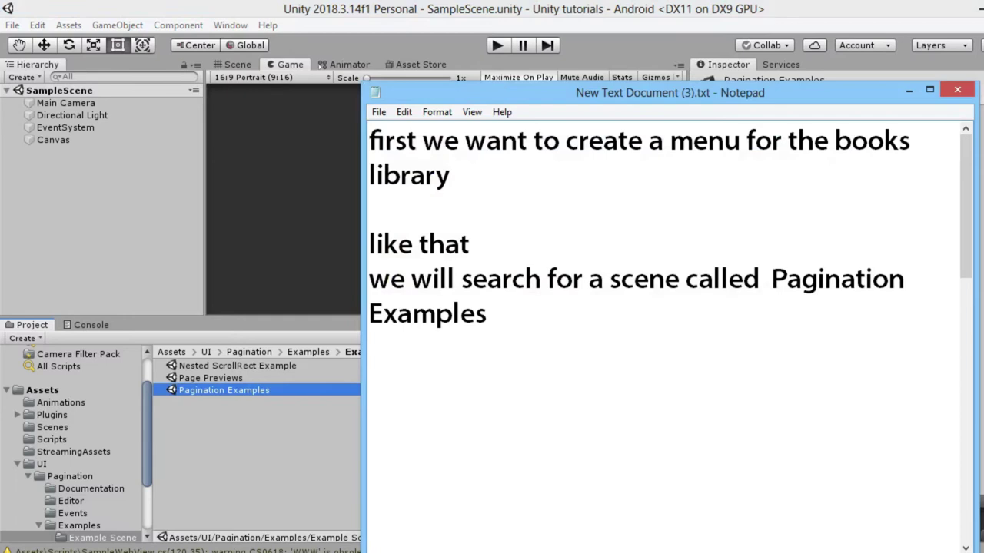
type("(")
left_click(496, 316)
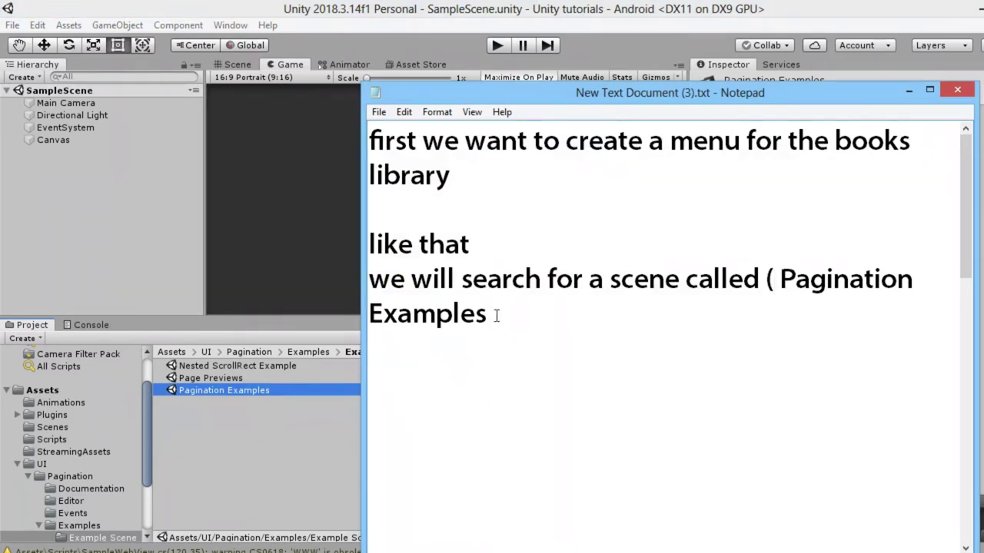
type(") l")
type("ets oen")
key("BackSpace")
key("BackSpace")
key("BackSpace")
type("pen it")
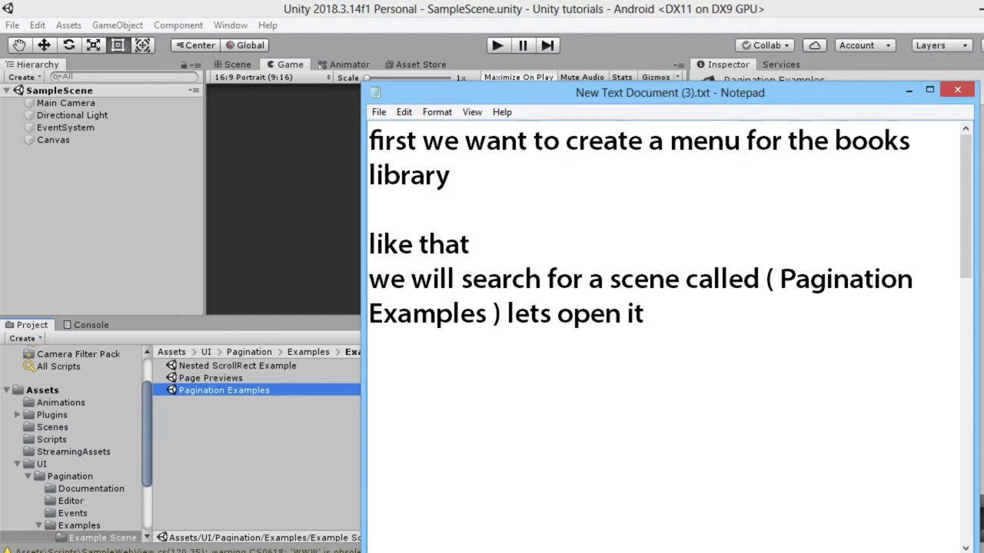
left_click(909, 92)
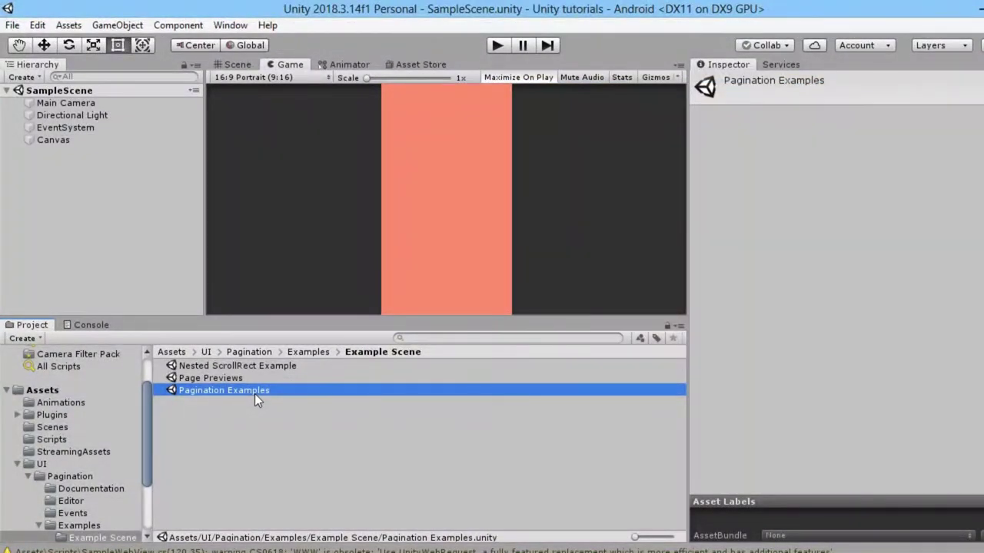
Open the Pagination Examples scene and add the note 'lets make the view landscape for now'.
double_click(254, 394)
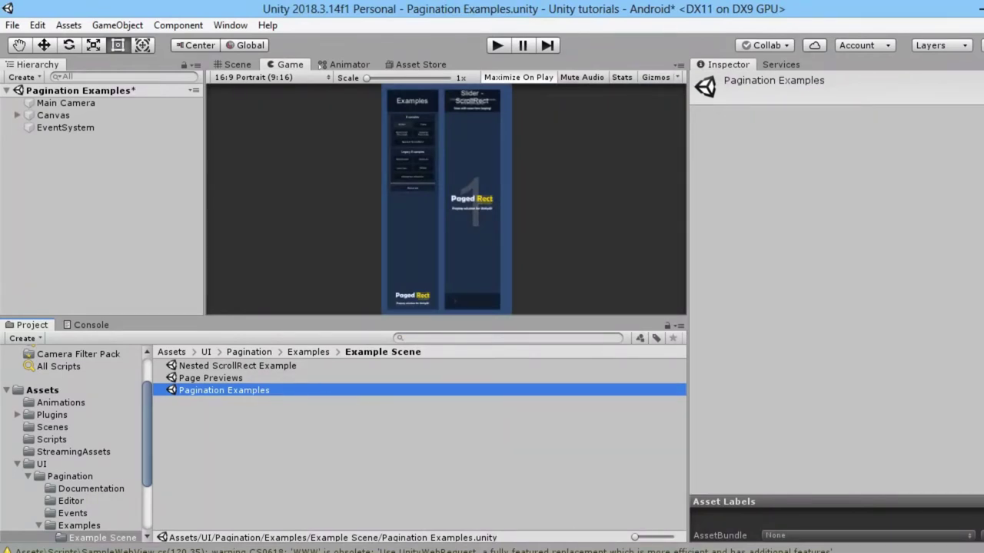
left_click(589, 446)
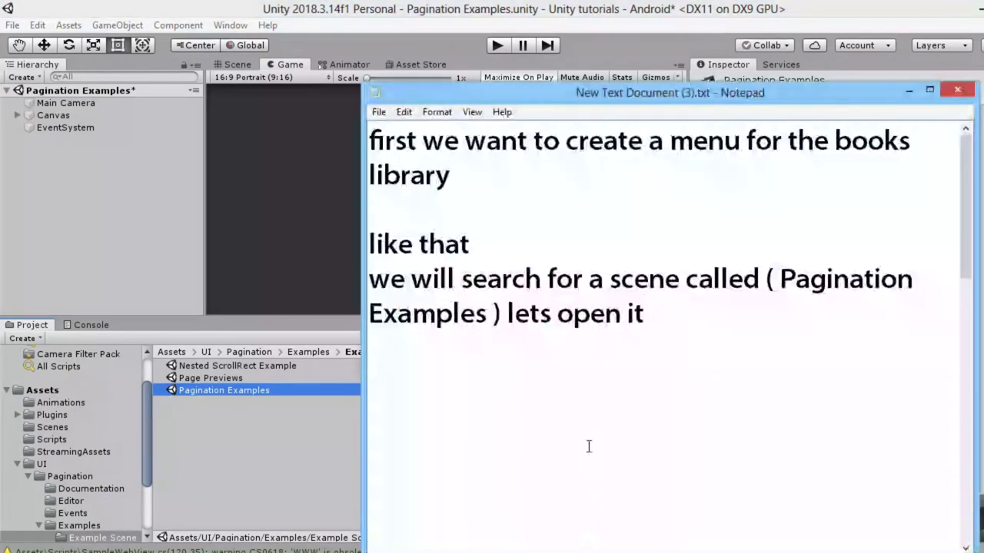
key("Return")
key("Return")
type("lets make ")
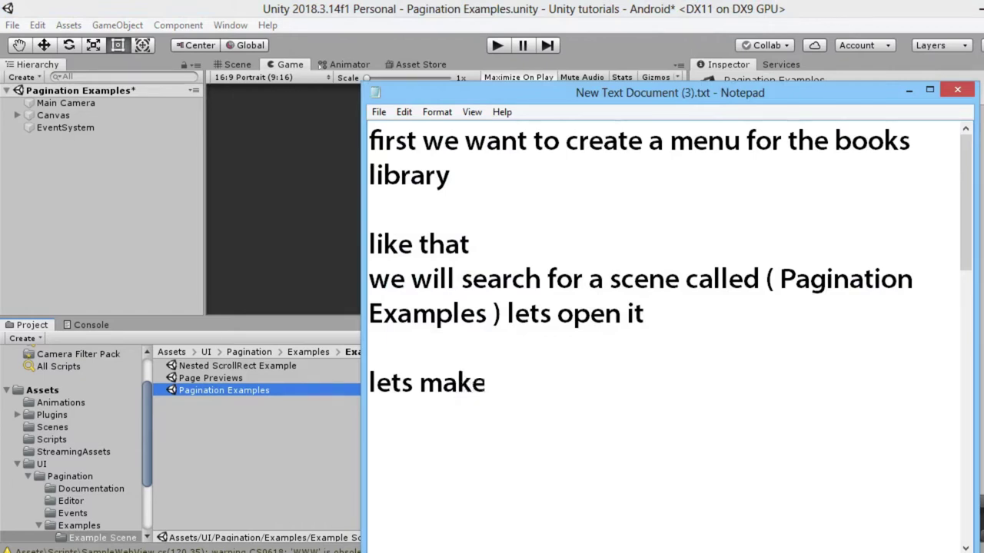
type("the view landscape for now")
key("Return")
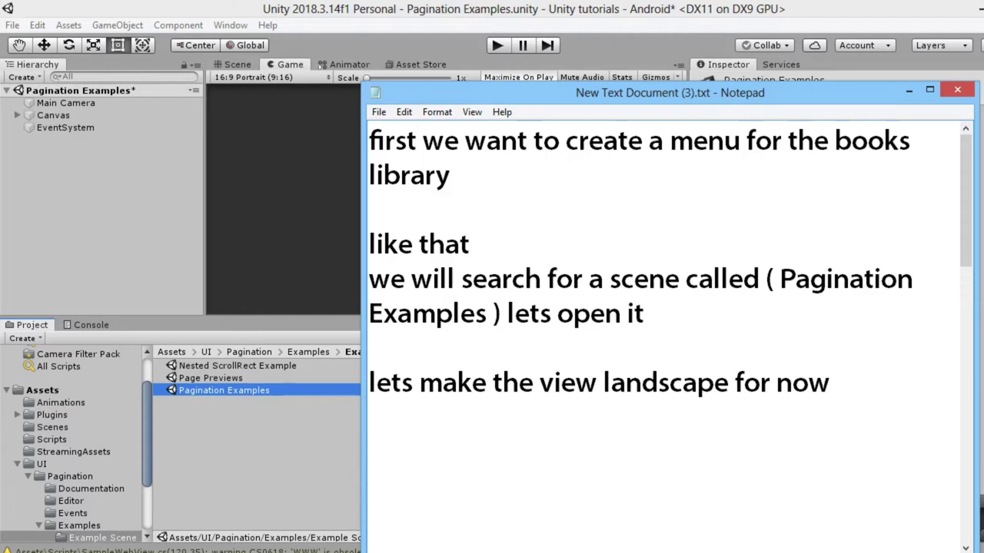
left_click(907, 90)
Set the Game view aspect to 16:9 Landscape and expand Canvas in the Hierarchy.
left_click(289, 77)
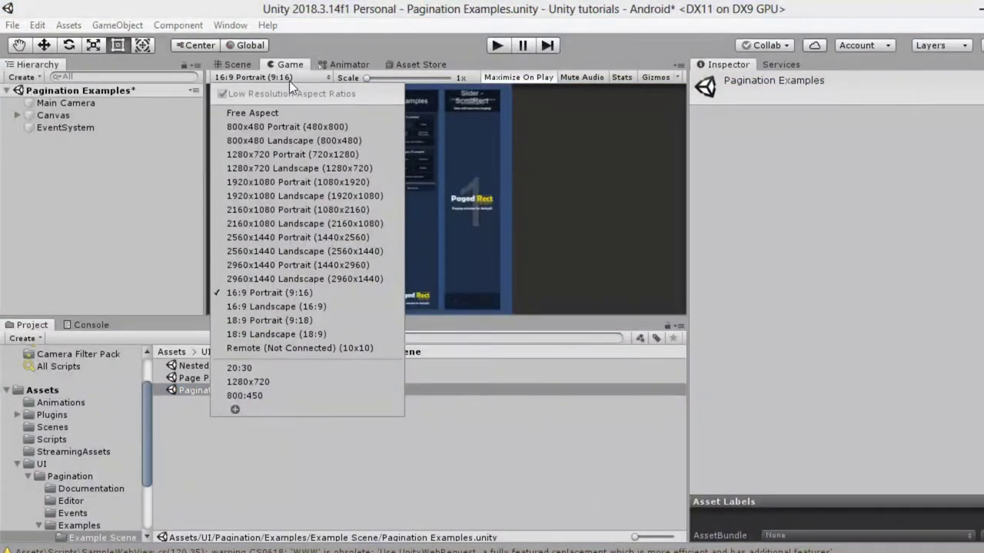
left_click(327, 304)
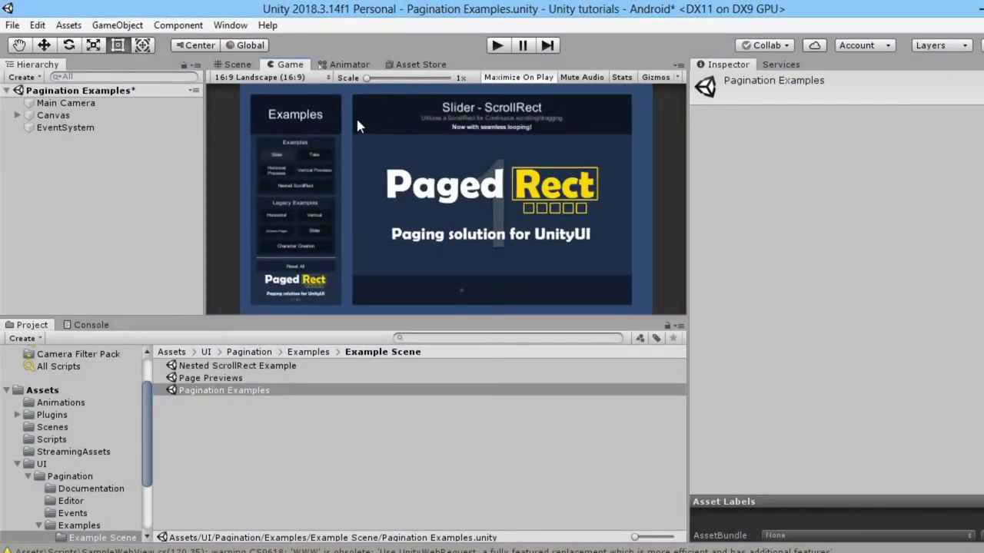
left_click(17, 116)
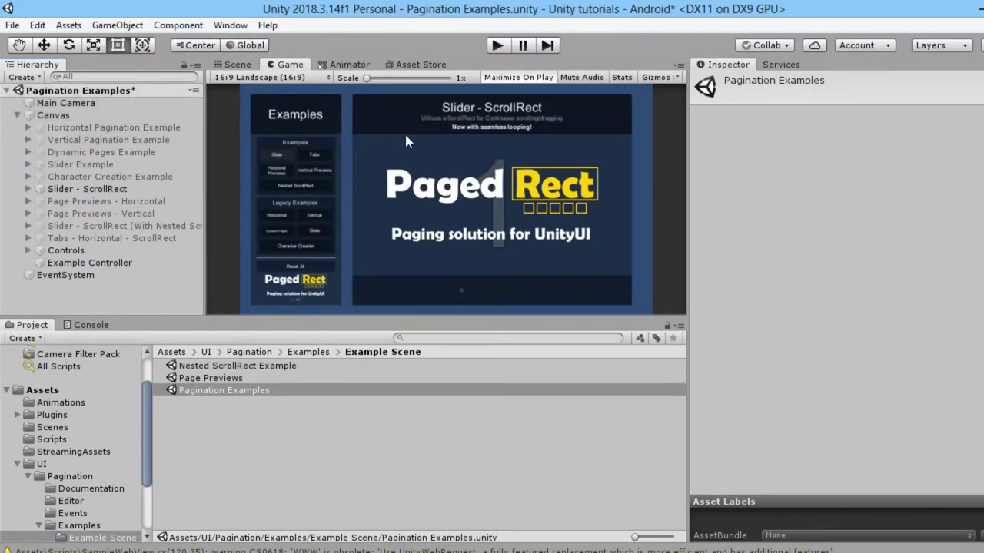
Replace the note with 'open the canvas' and 'and hidden that (slider scrollrect)'.
key("alt+Tab")
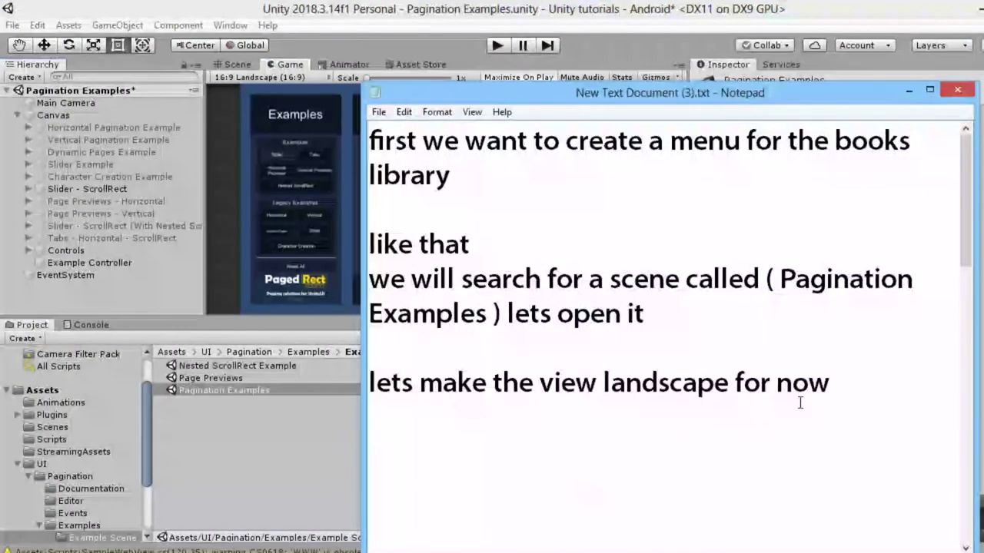
left_click_drag(830, 383, 361, 143)
type("oen")
key("BackSpace")
key("BackSpace")
key("BackSpace")
type("pen the canvas")
key("Return")
key("Return")
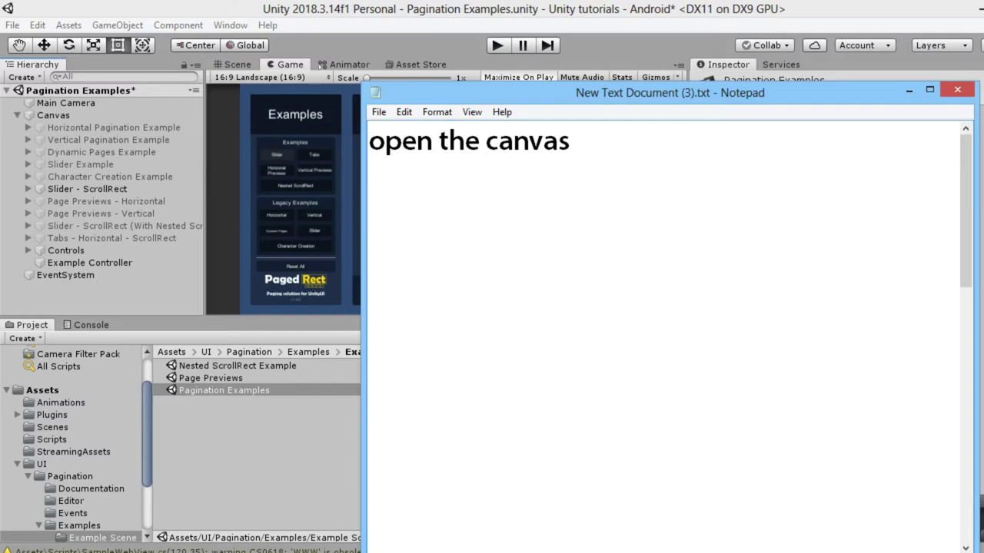
type("and f")
key("BackSpace")
type("hidd")
type("en that")
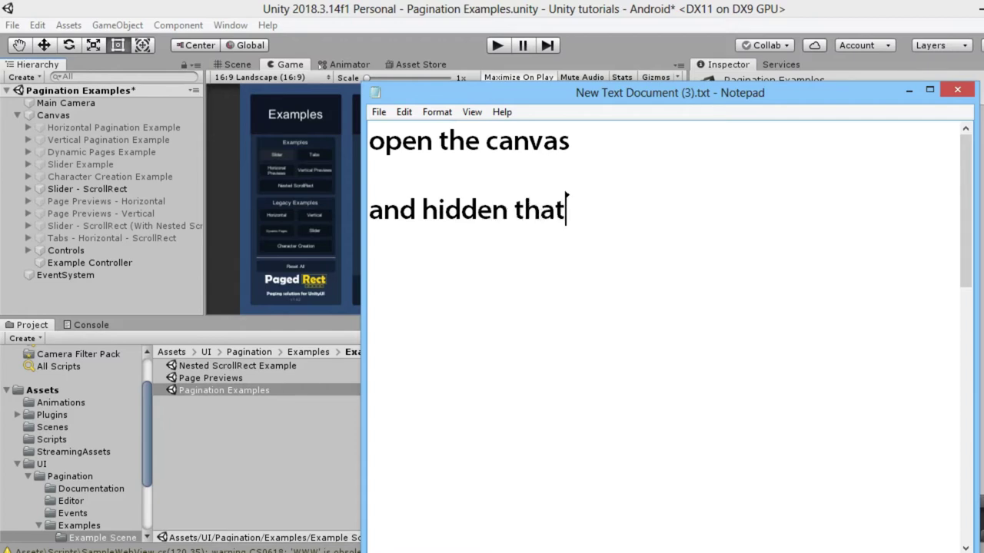
type(" ()")
type("slider ")
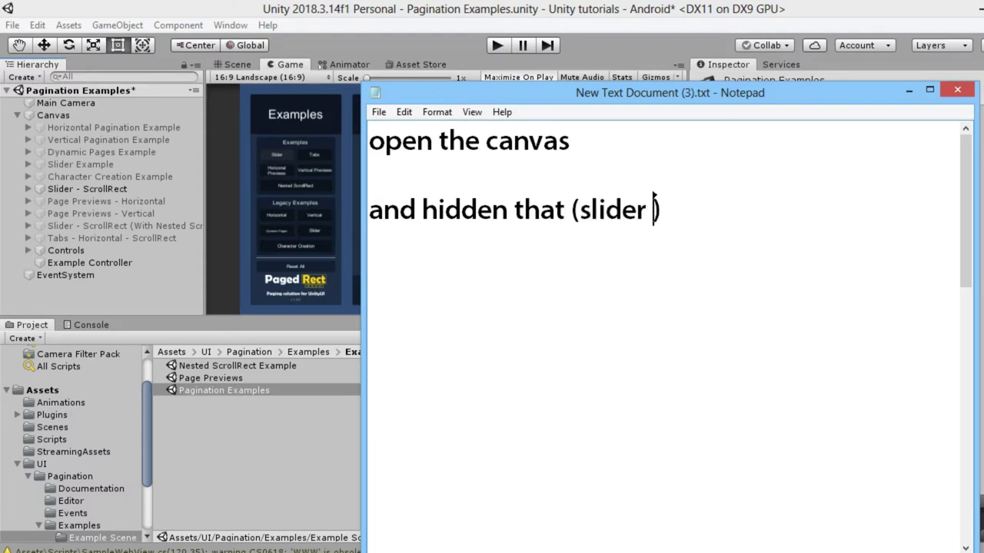
type("scroll")
type("rect")
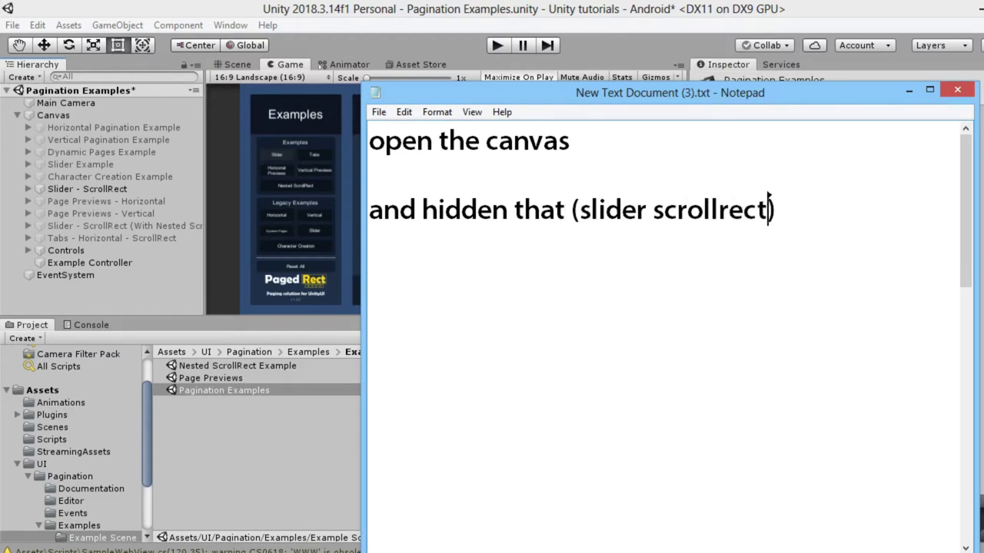
Hide Slider - ScrollRect, leave Vertical Pagination Example hidden, and show Page Previews - Vertical.
left_click(87, 188)
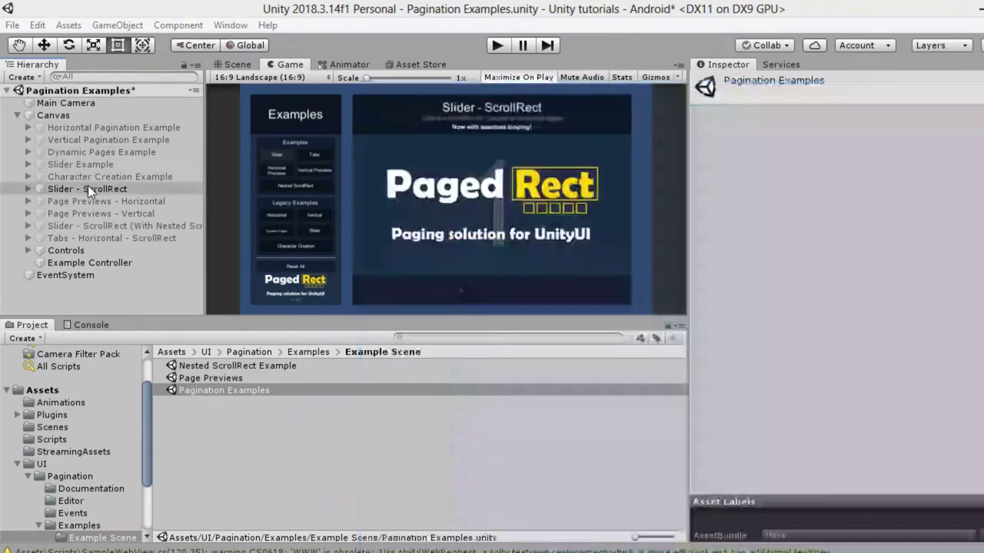
left_click(727, 82)
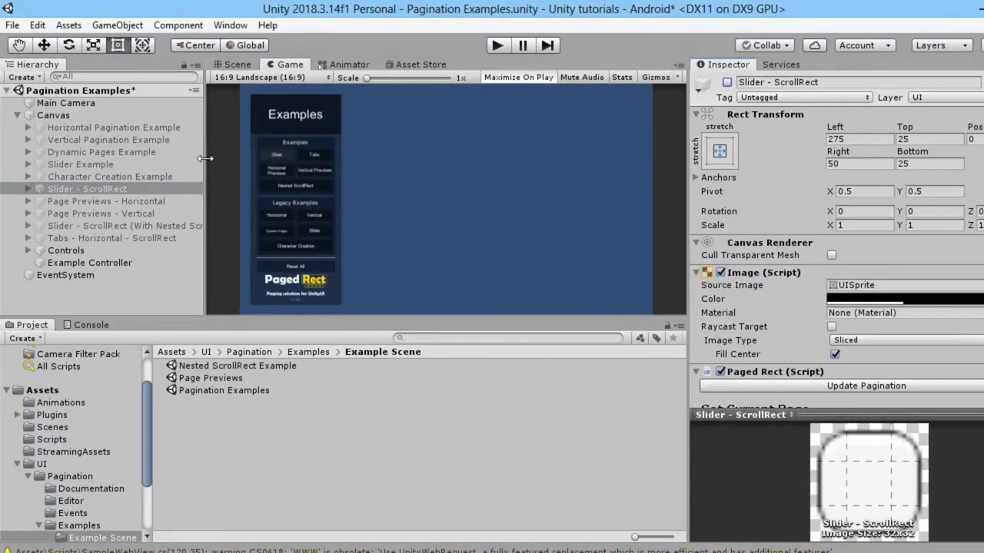
left_click(168, 139)
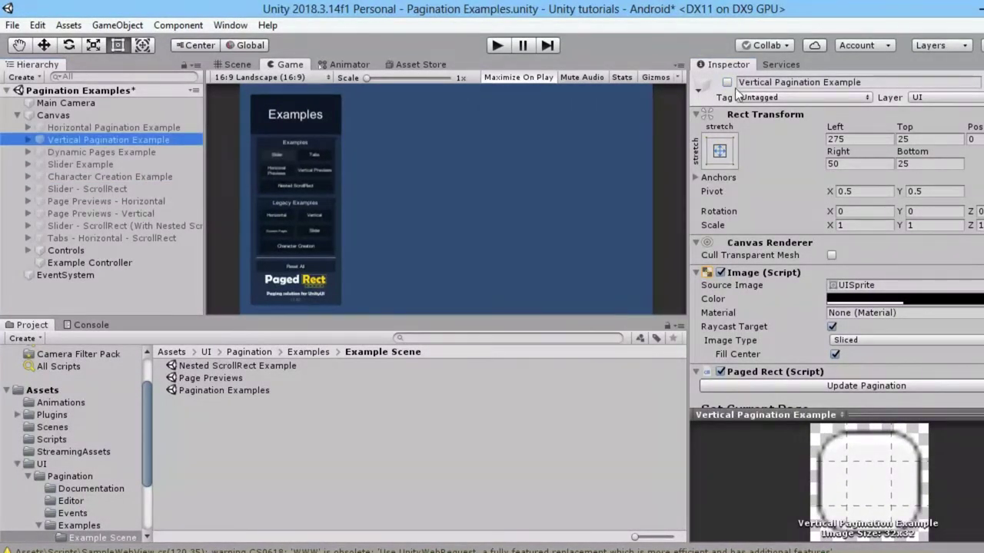
left_click(727, 82)
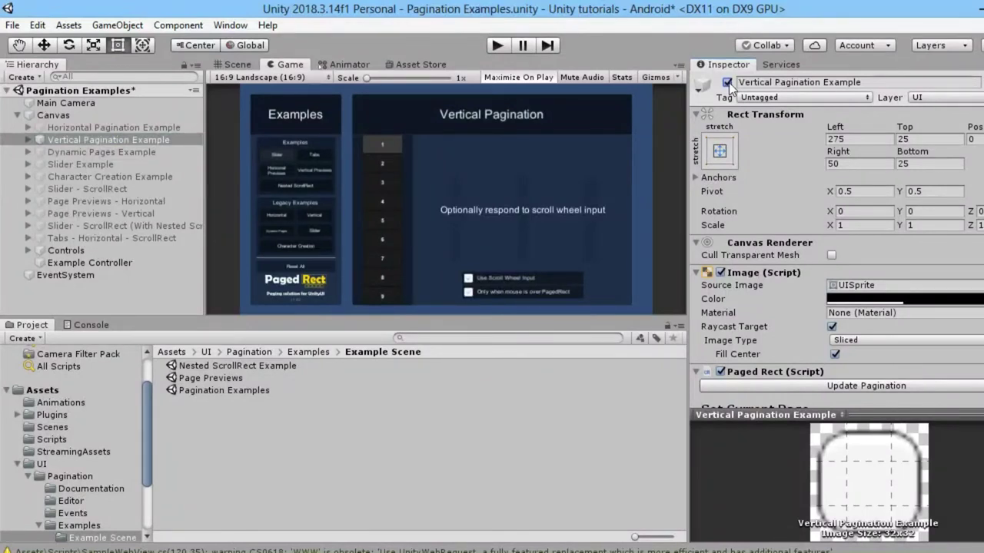
left_click(727, 82)
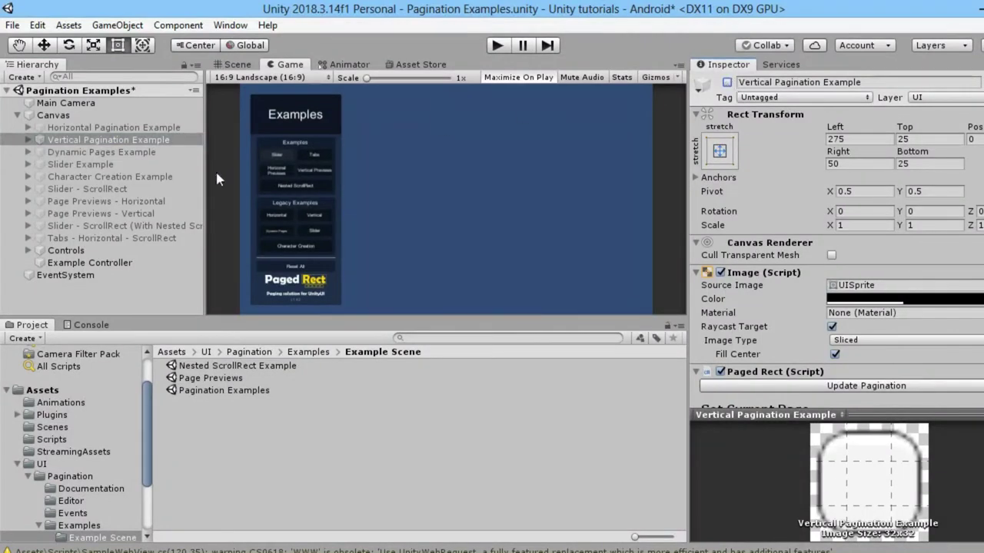
left_click(162, 213)
left_click(727, 83)
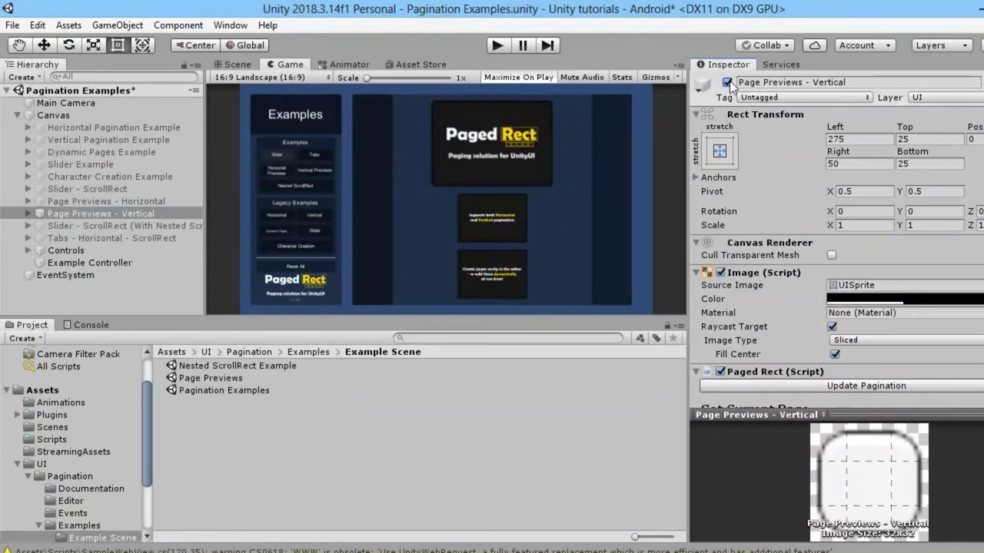
Overwrite the second note line, starting it as 'and make (page pr'.
key("alt+Tab")
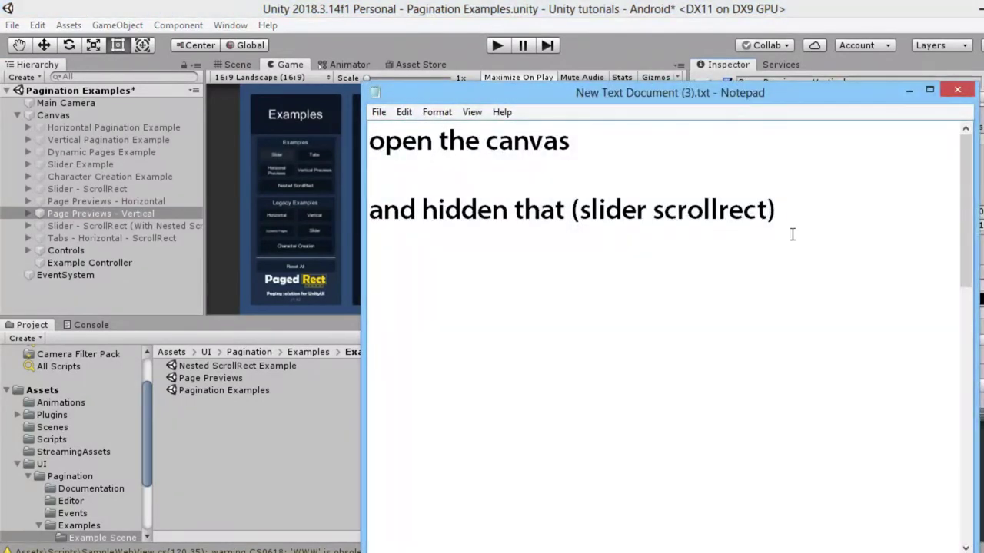
left_click_drag(798, 216, 368, 213)
type("and make")
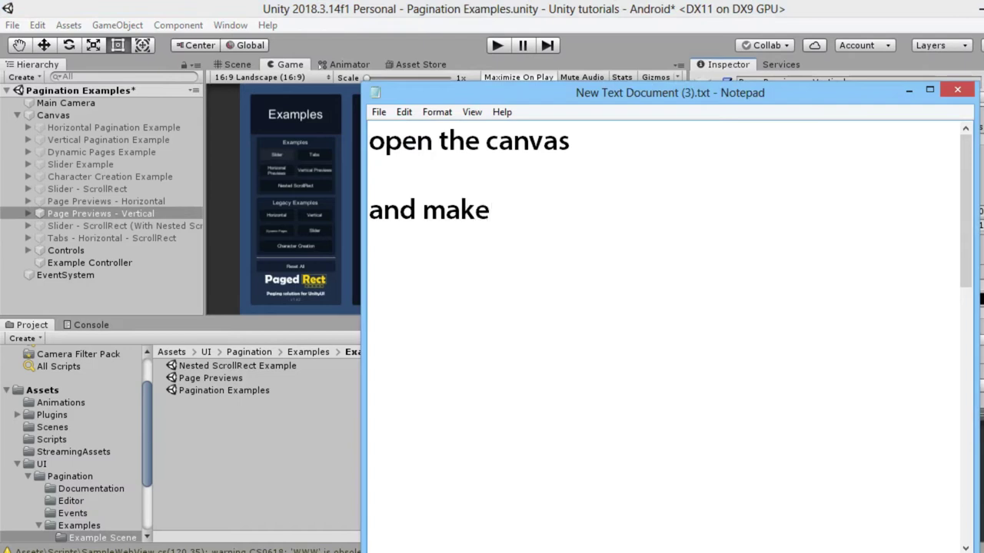
type("()")
type("page")
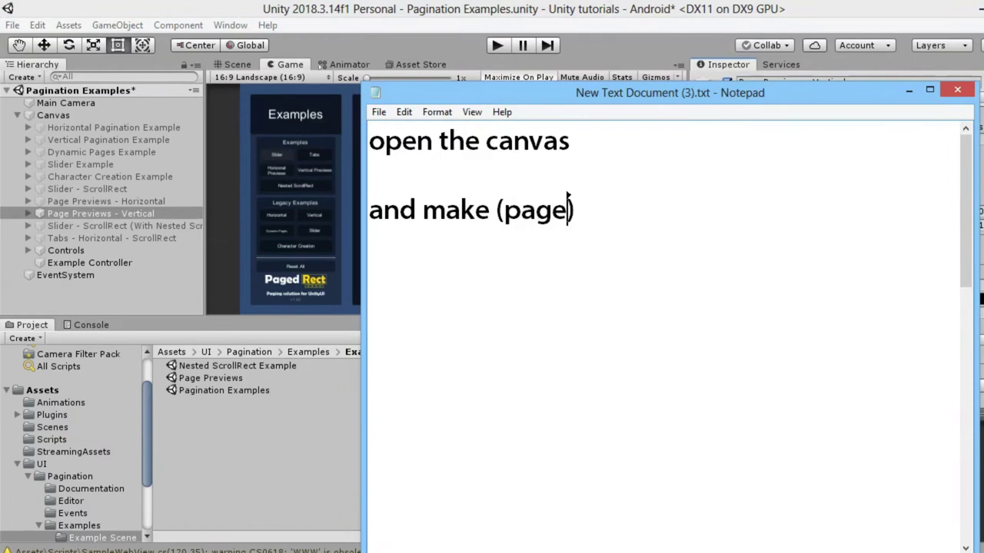
type(" pri")
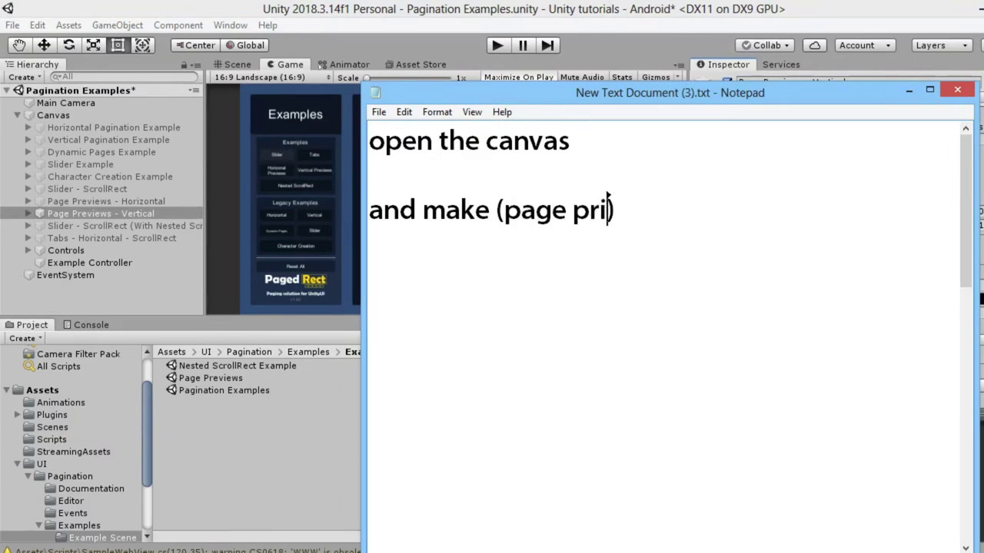
key("BackSpace")
Complete the line with 'eviews - vertical) show', fixing two typos along the way.
type("ew")
key("BackSpace")
type("views ")
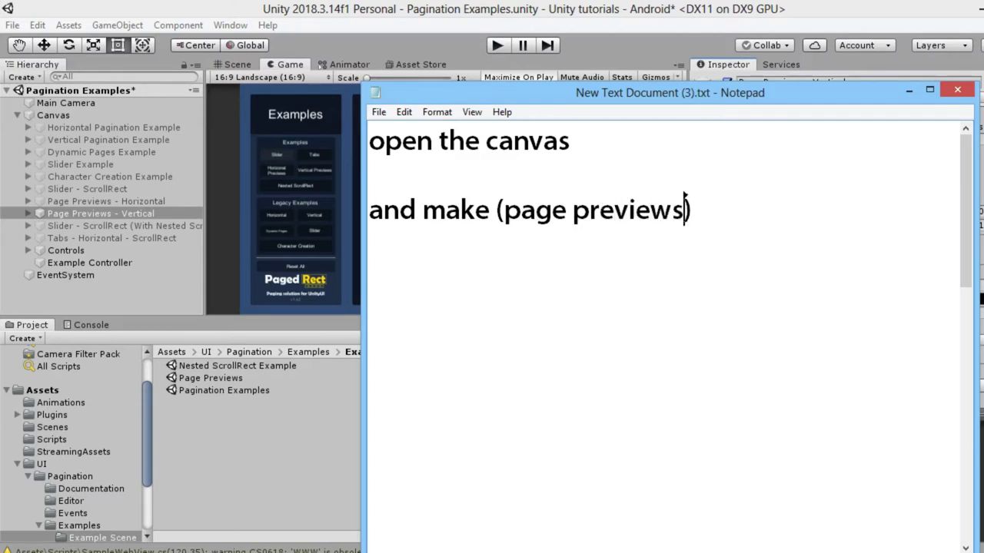
type(" - veri")
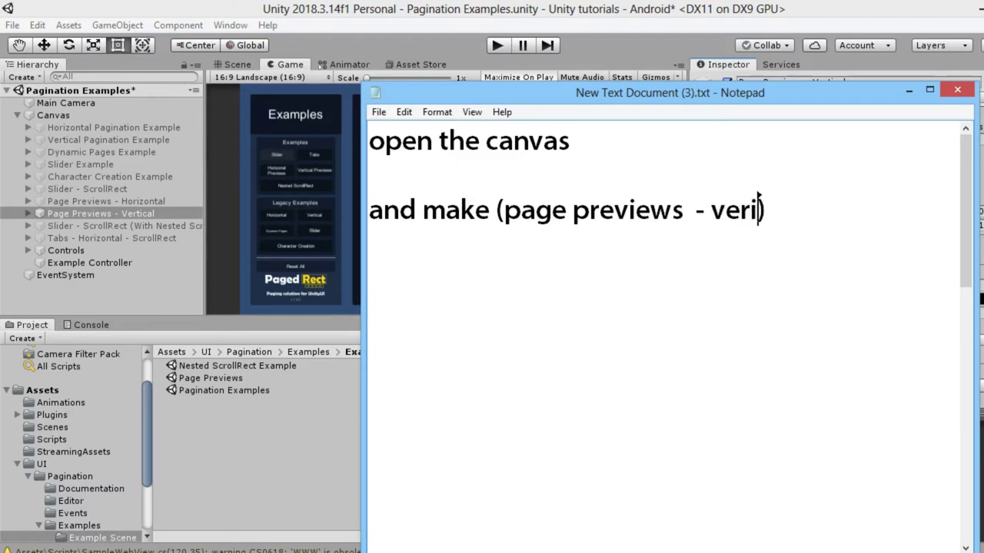
key("BackSpace")
type("tical)")
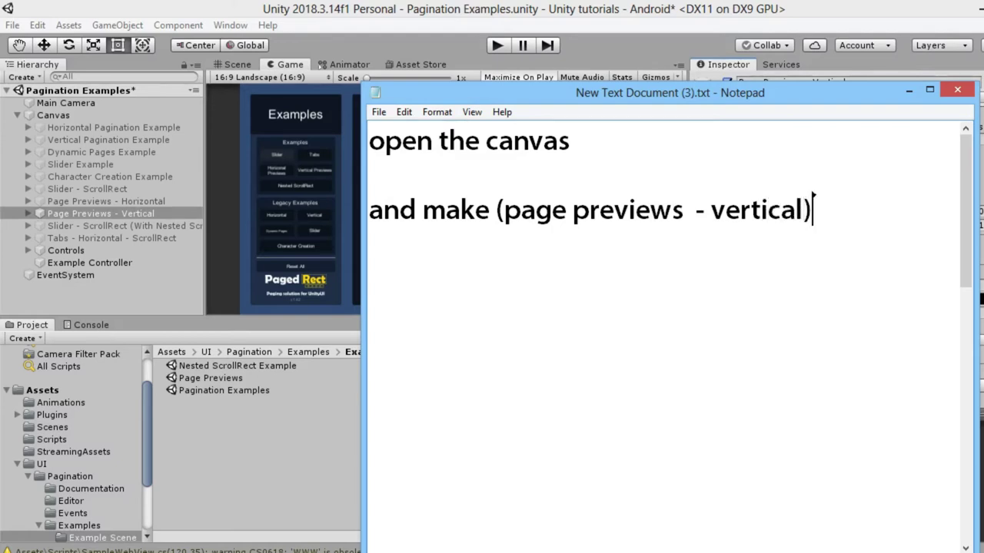
type(" sh")
type("ow")
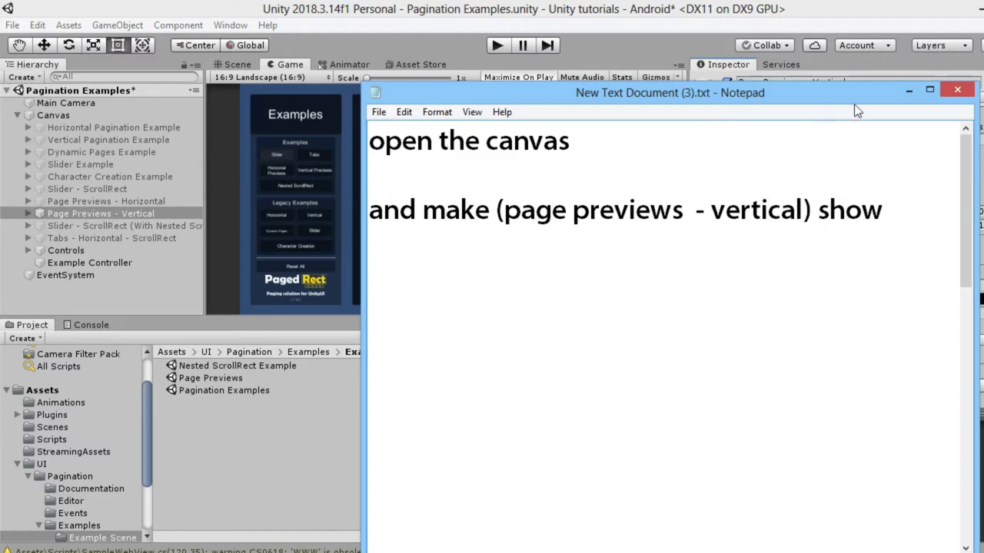
Select Controls in the Hierarchy and note 'and lets hide the controls also'.
left_click(909, 92)
left_click(110, 213)
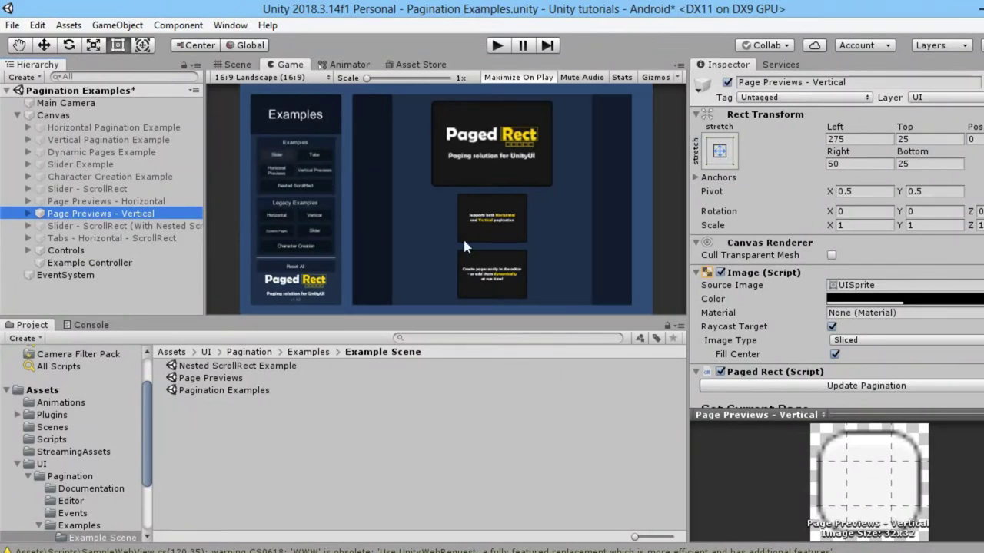
left_click(118, 250)
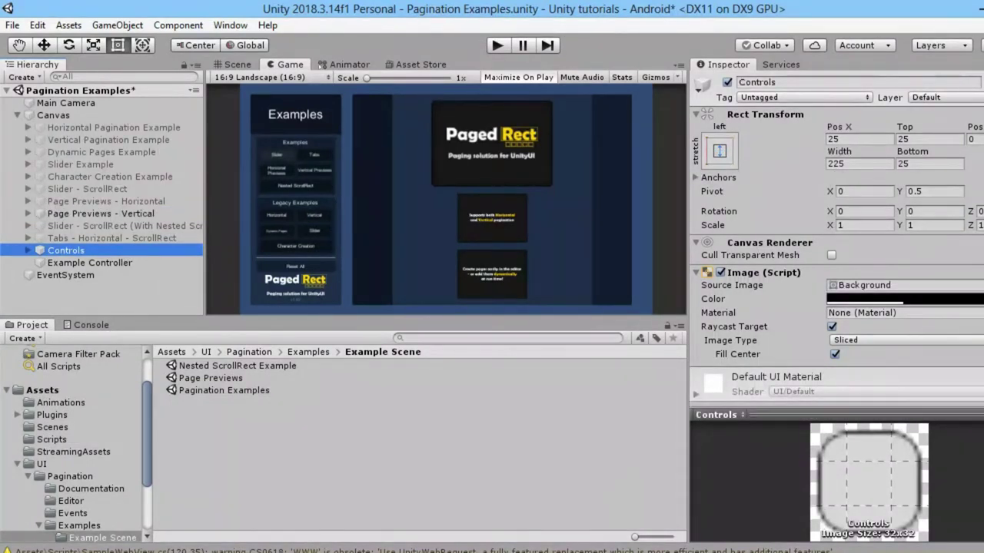
key("alt+Tab")
type("and lets hide the controls also")
key("Return")
Deactivate the Controls object and switch the Game view to 16:9 Portrait.
left_click(909, 91)
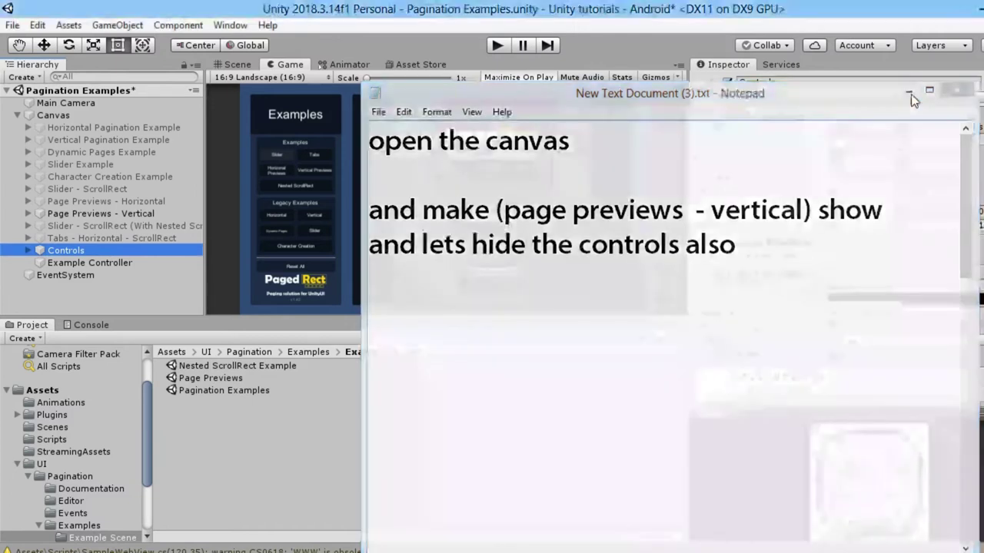
left_click(98, 238)
left_click(100, 250)
left_click(727, 83)
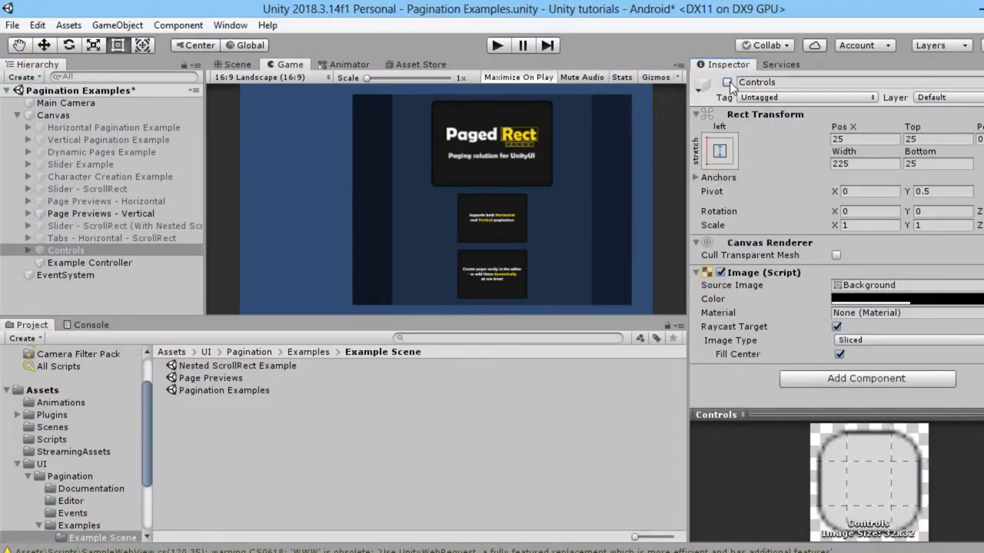
left_click(307, 78)
left_click(310, 289)
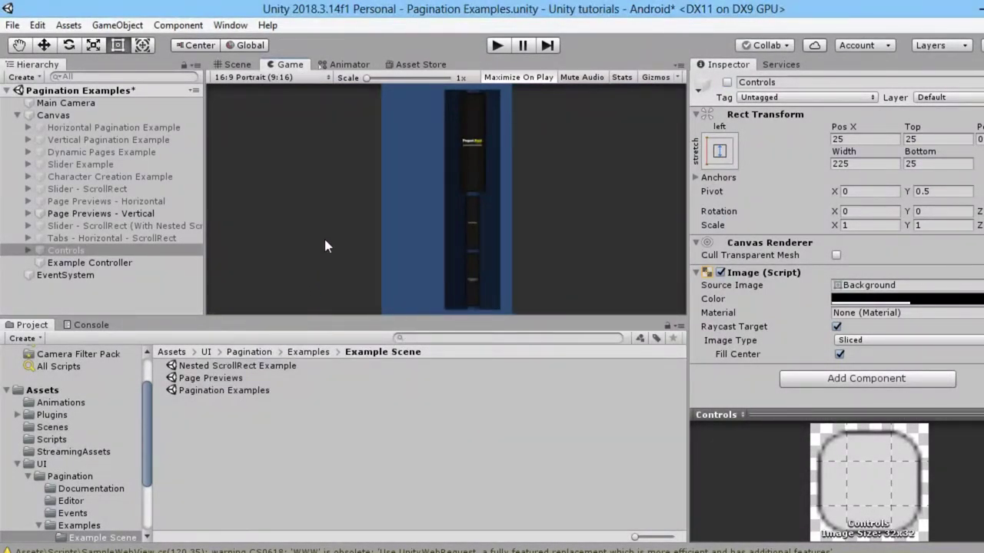
Add note lines 'lets make the view again as portrait' and 'and resize the canvas to make it good for the screen size'.
key("alt+Tab")
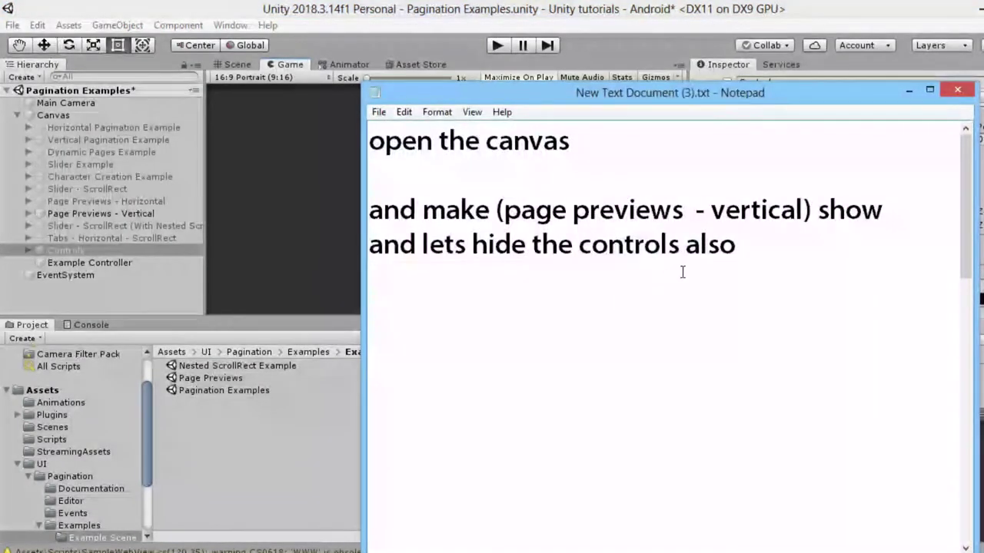
key("Return")
type("lets ma")
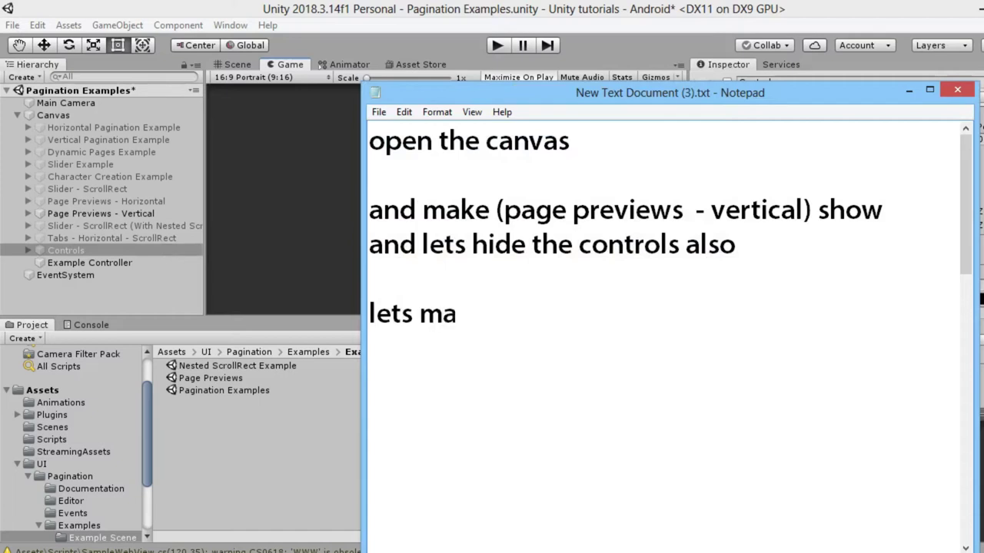
type("ke the view aga")
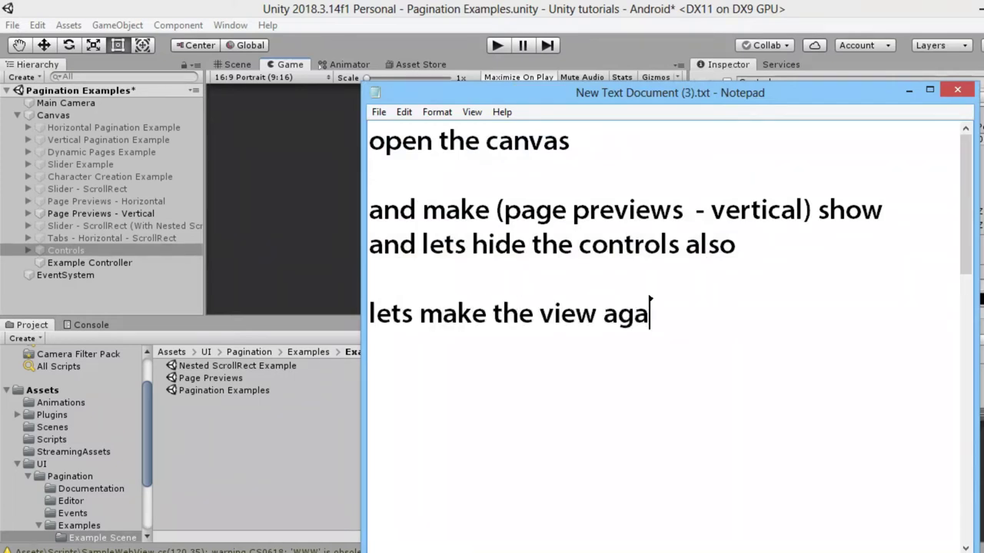
type("in as portrait")
key("Return")
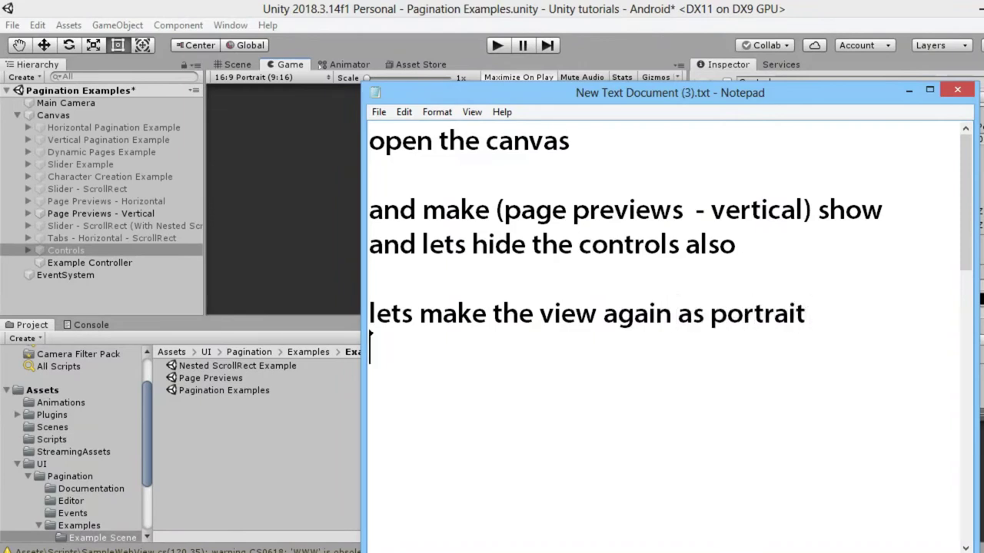
type("and resi")
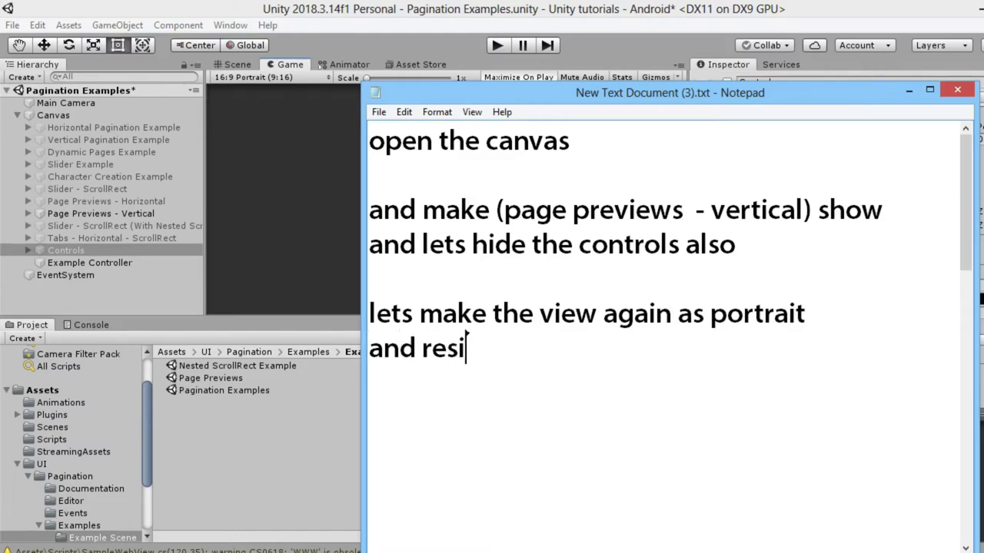
type("ze the ")
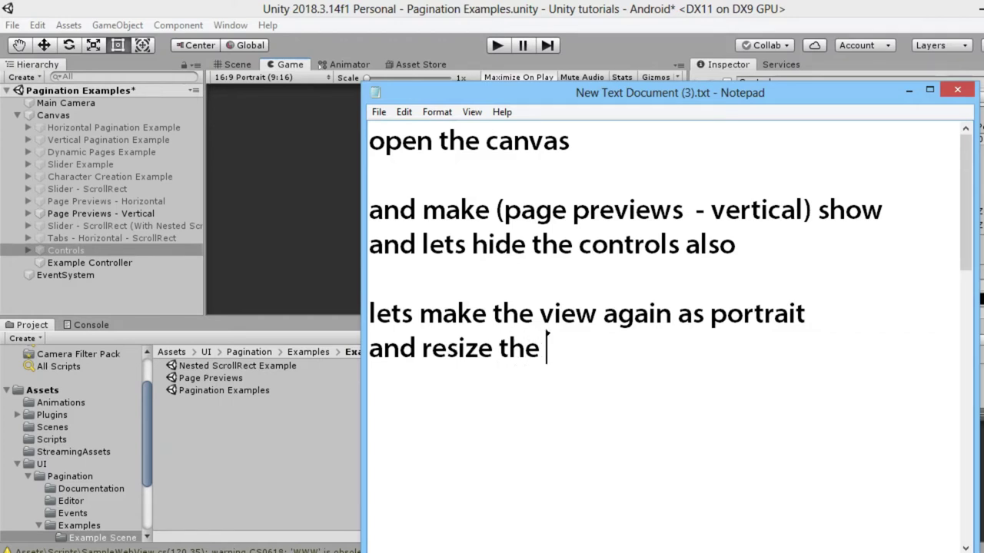
type("can")
type("vas ")
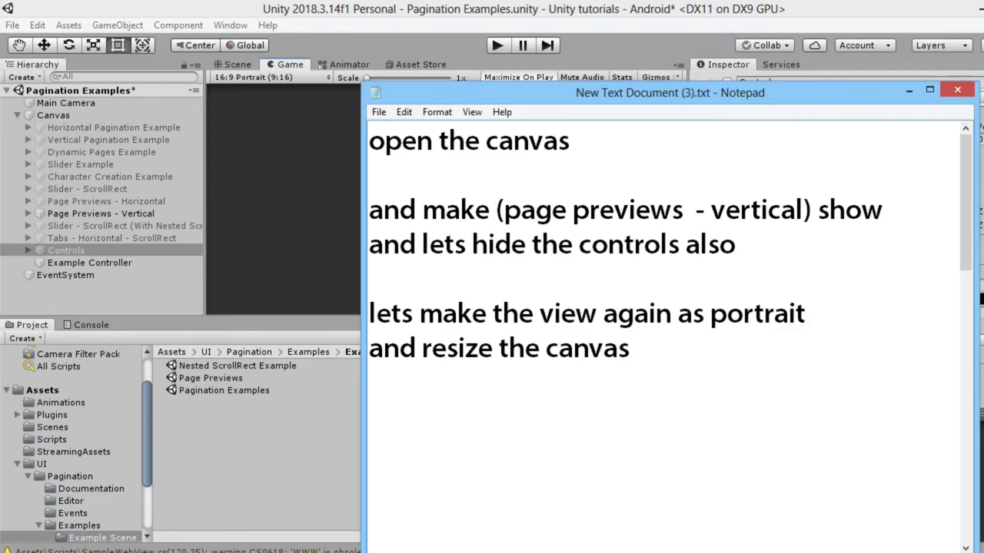
type("t")
type("o make it")
key("Return")
type("good ")
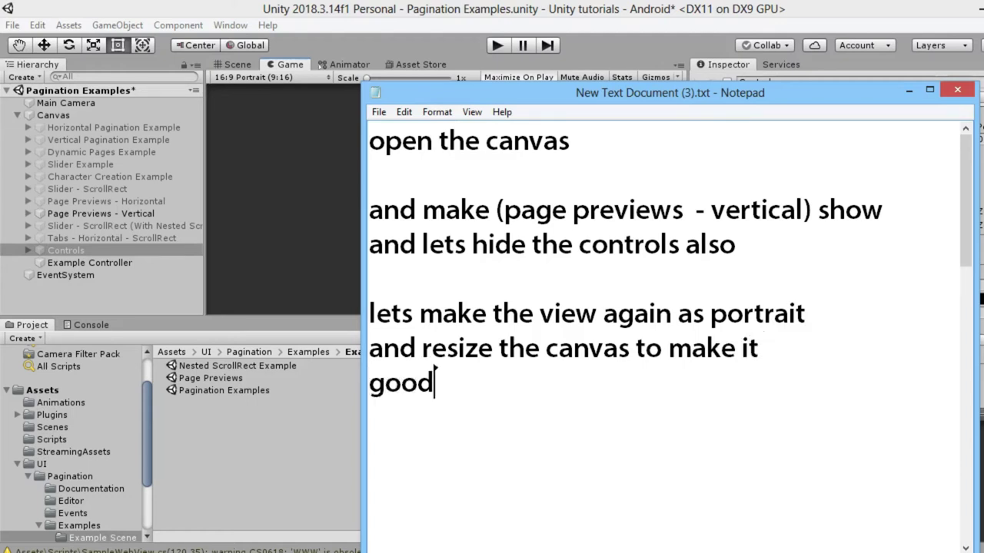
type("for the screen size")
key("Return")
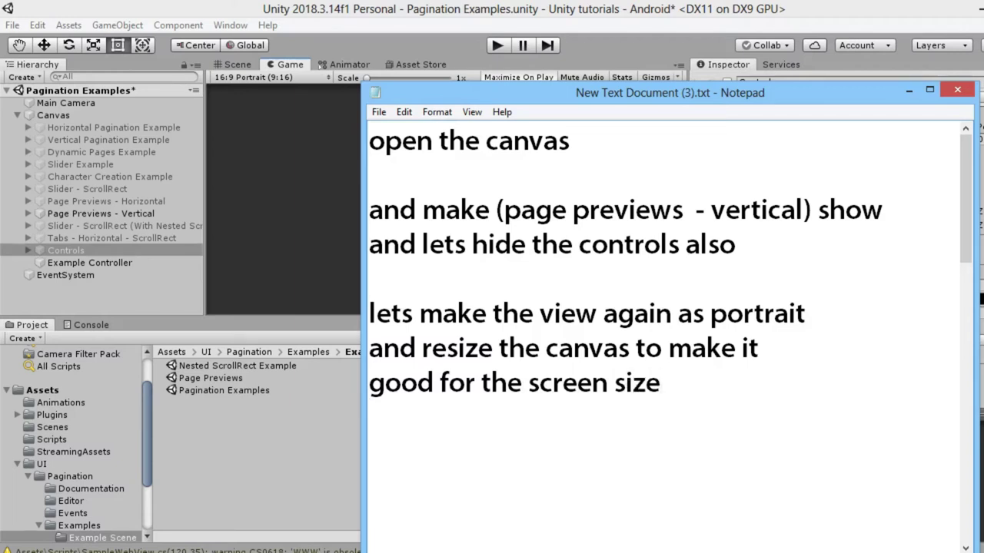
Stretch the Page Previews - Vertical rect out to the left and to the canvas's top-right corner.
left_click(907, 93)
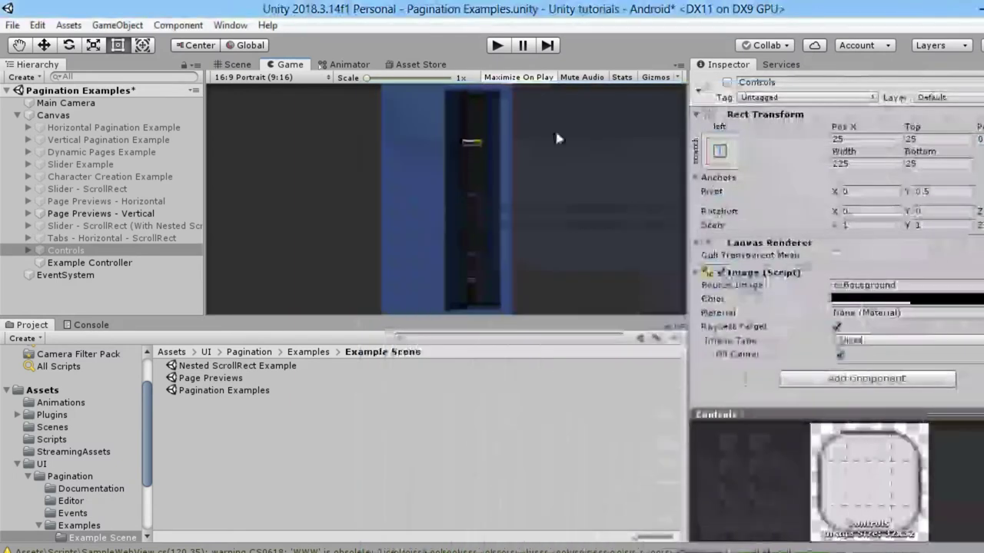
left_click(141, 216)
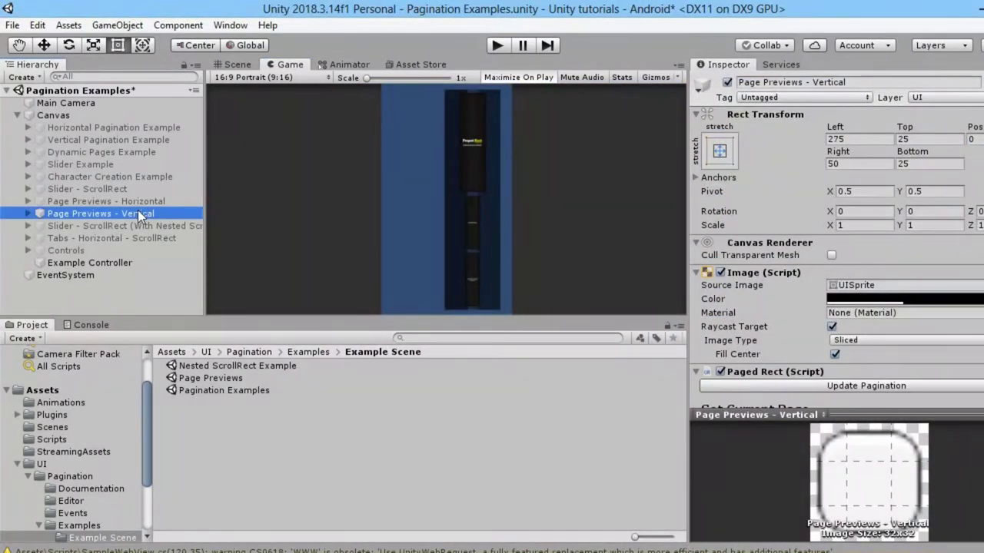
left_click(245, 66)
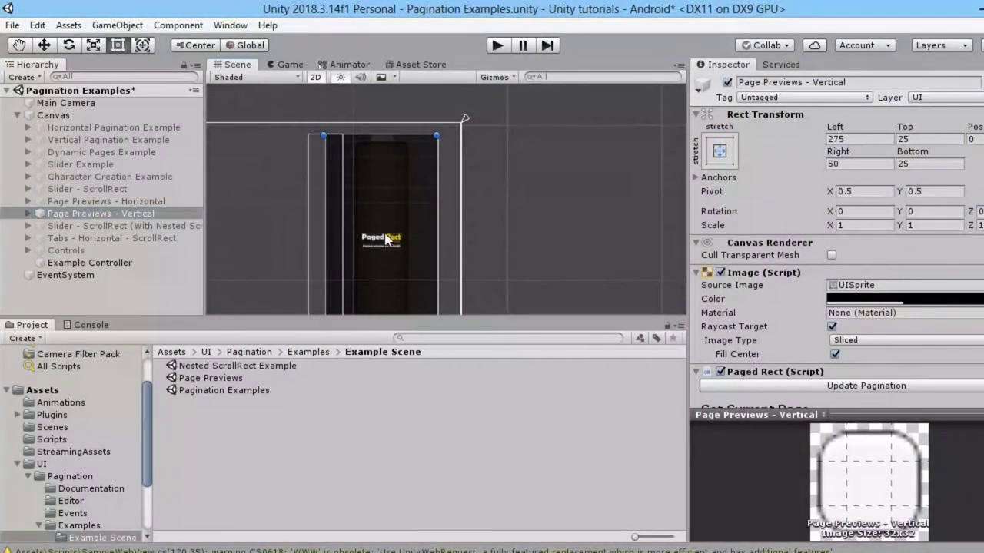
scroll(512, 236, "down", 1)
scroll(509, 235, "down", 1)
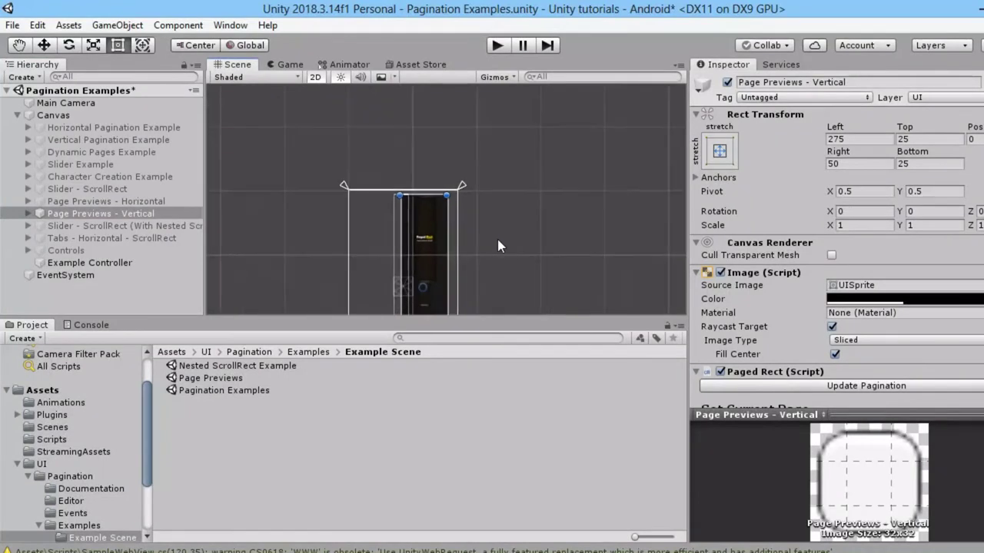
left_click_drag(398, 234, 323, 235)
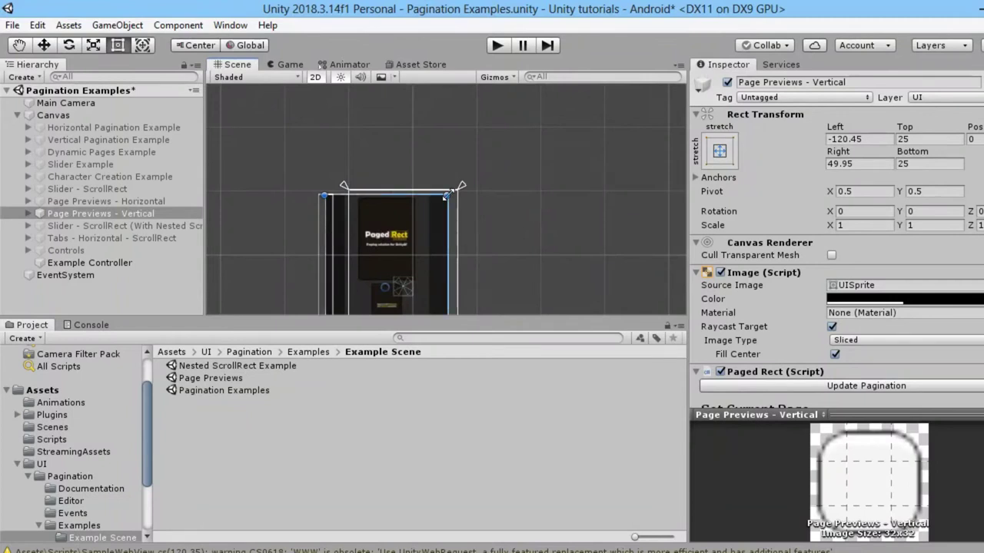
left_click_drag(448, 196, 458, 190)
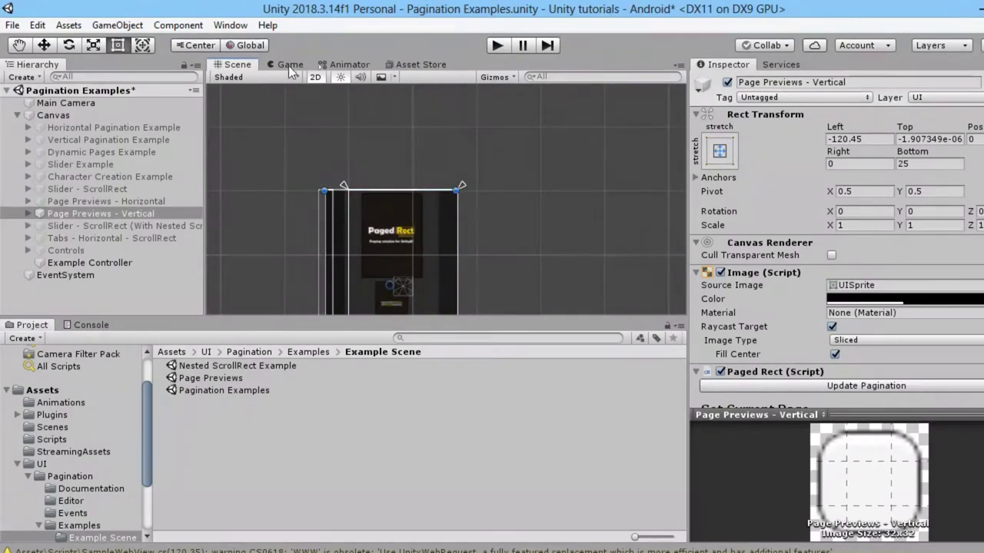
left_click(290, 66)
left_click(234, 64)
Widen the panel further right and pull its bottom edge to the canvas bottom (Bottom 0).
scroll(492, 215, "up", 2)
mouse_move(492, 215)
middle_mouse_down()
mouse_move(495, 138)
mouse_move(500, 185)
middle_mouse_up()
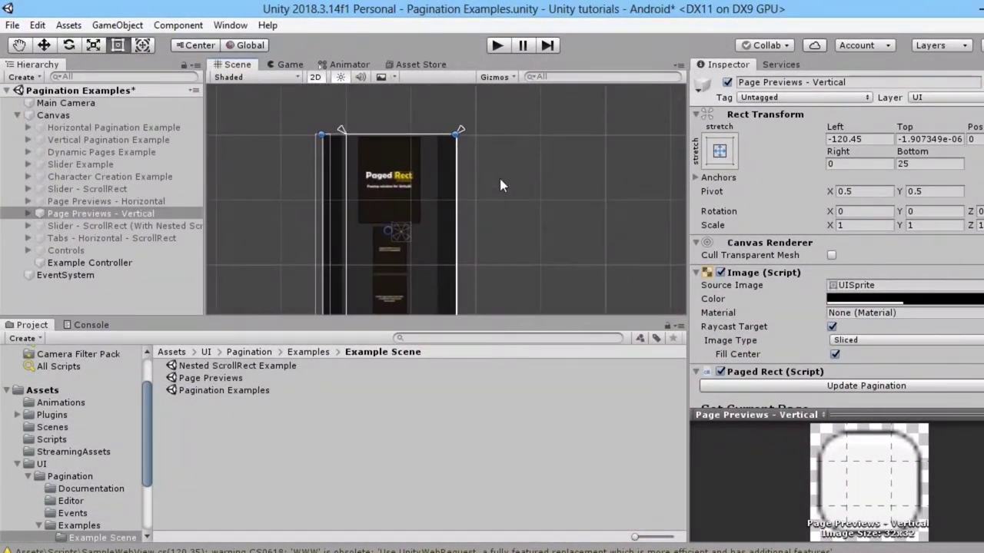
left_click_drag(454, 133, 481, 135)
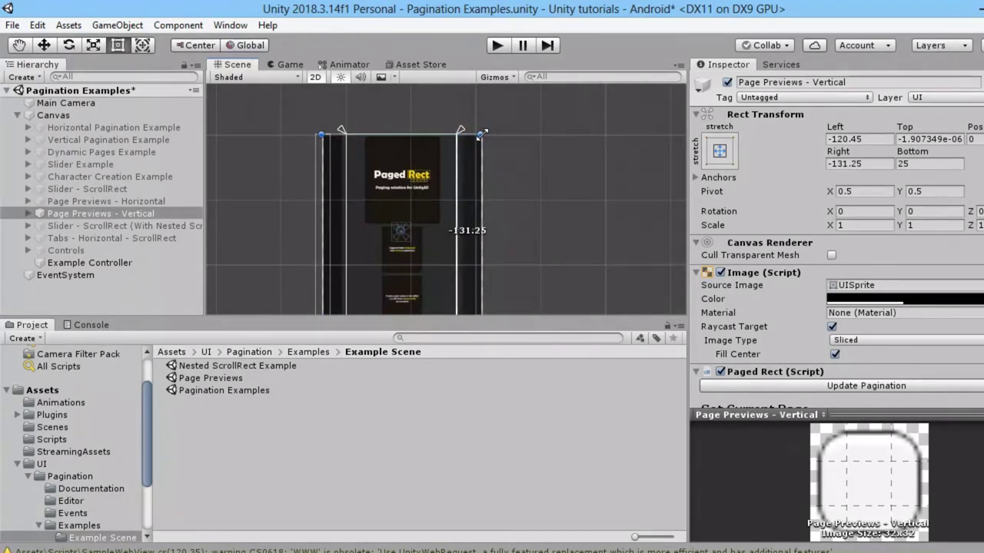
left_click(287, 65)
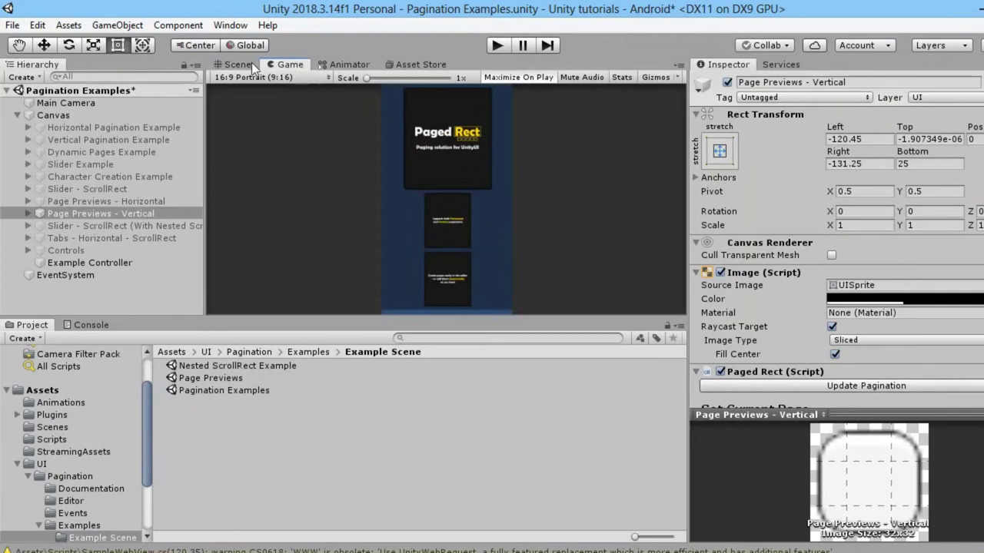
left_click(244, 65)
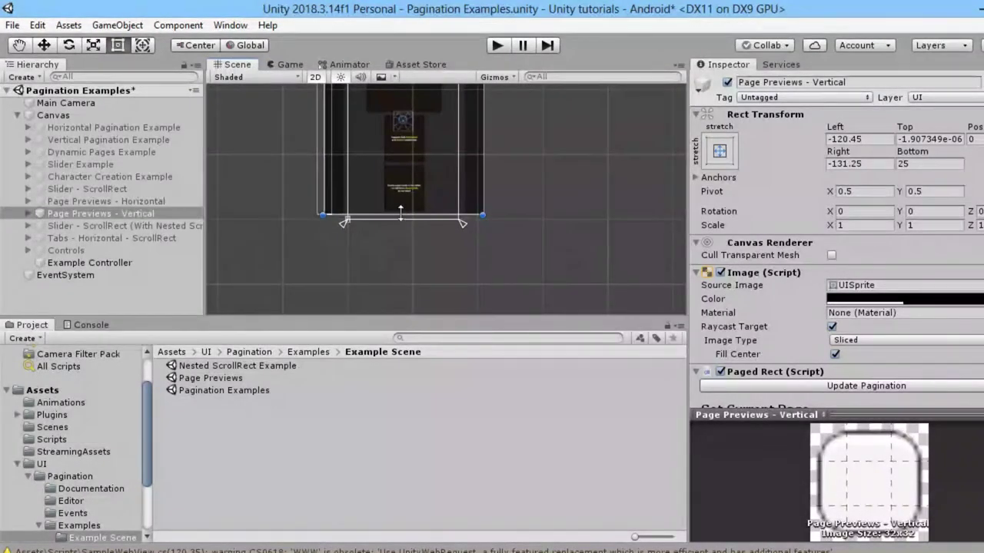
left_click_drag(401, 215, 401, 220)
left_click(286, 66)
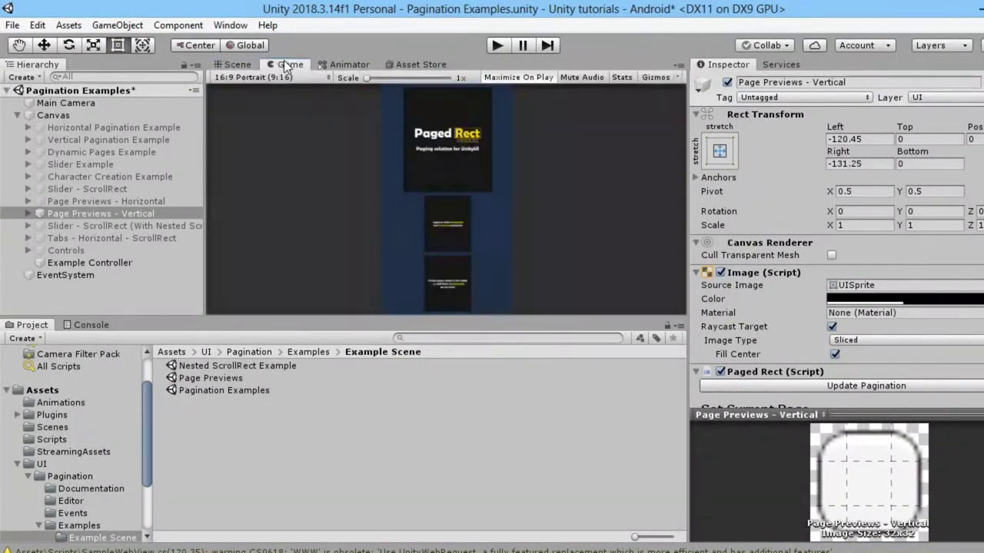
Play the scene, page back through the vertical previews to the Paged Rect page, then stop.
left_click(504, 46)
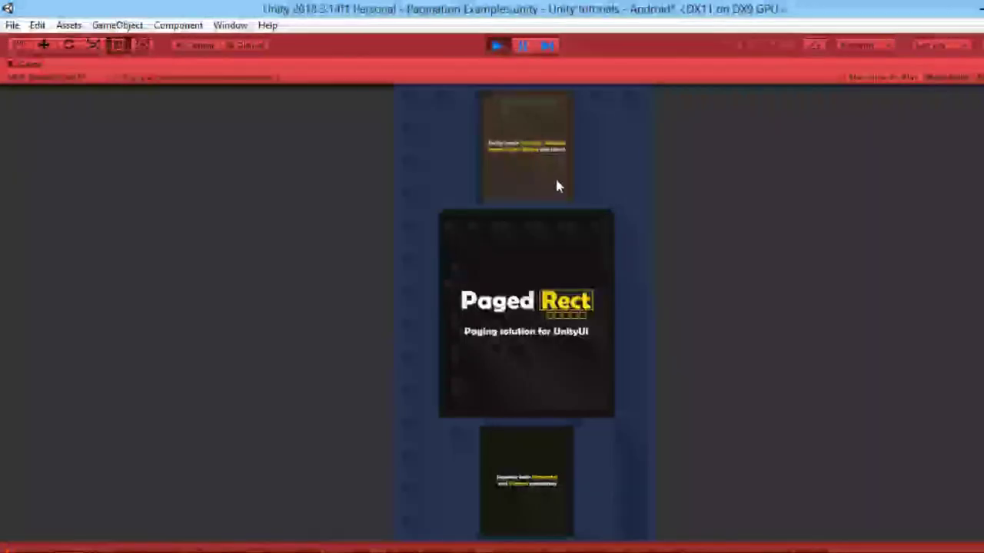
left_click(543, 153)
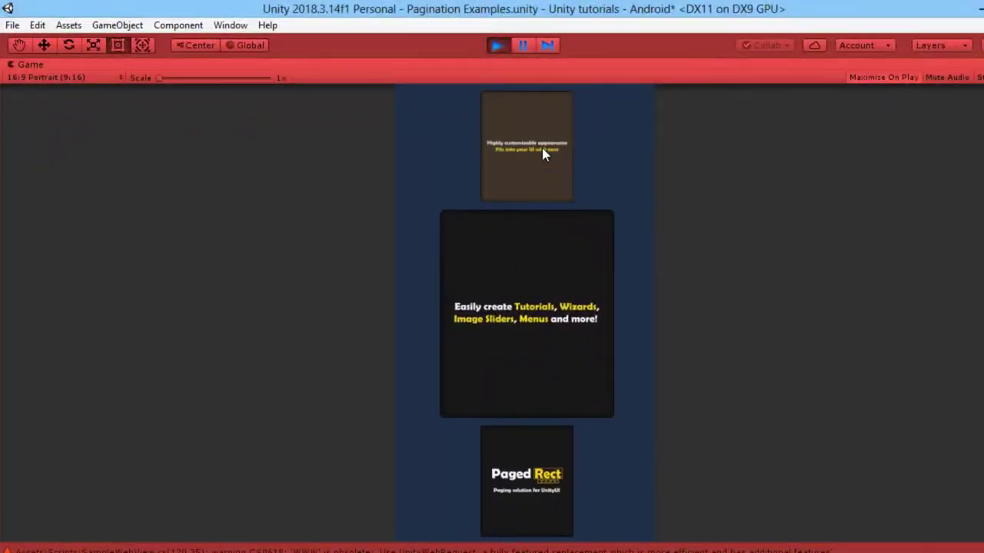
left_click(542, 152)
left_click(543, 152)
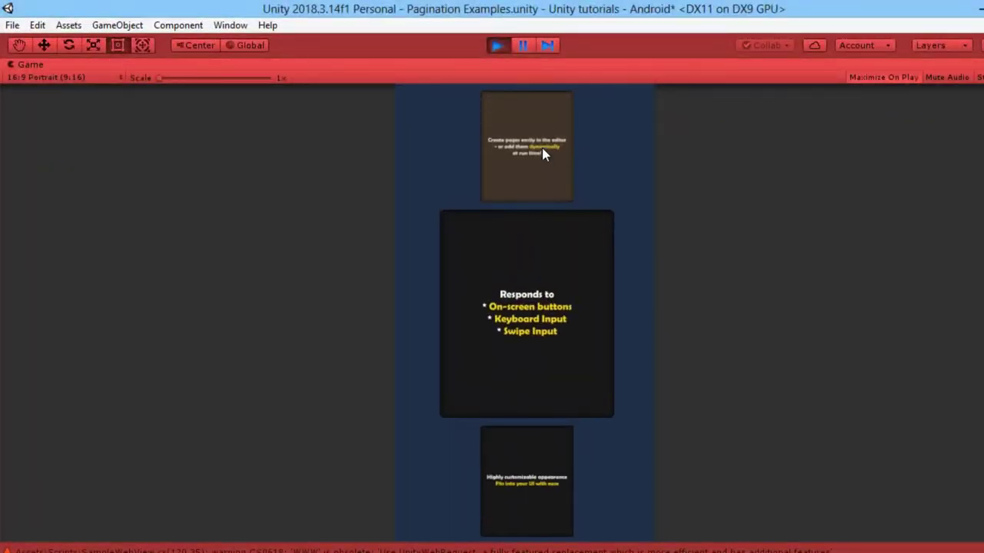
left_click(543, 153)
left_click(543, 154)
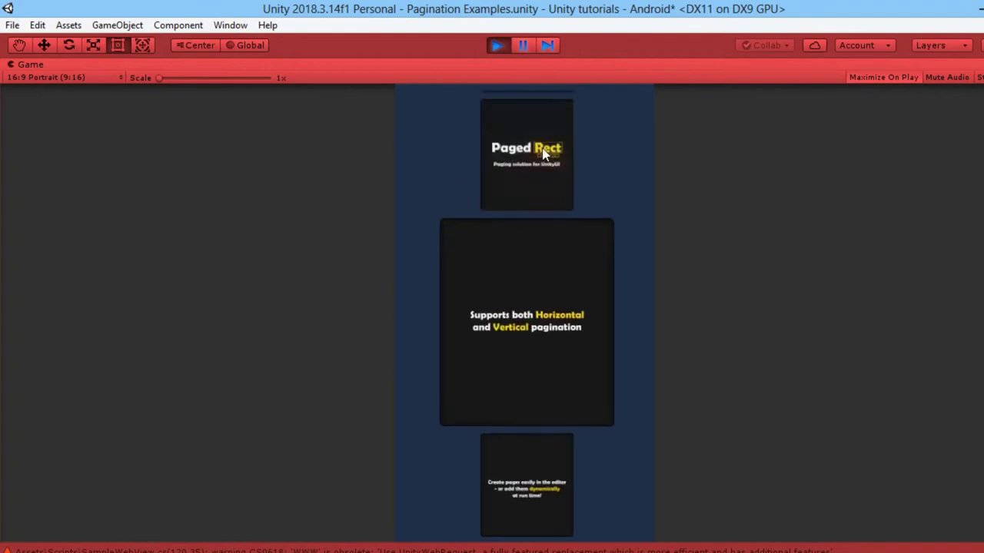
left_click(543, 154)
left_click(497, 45)
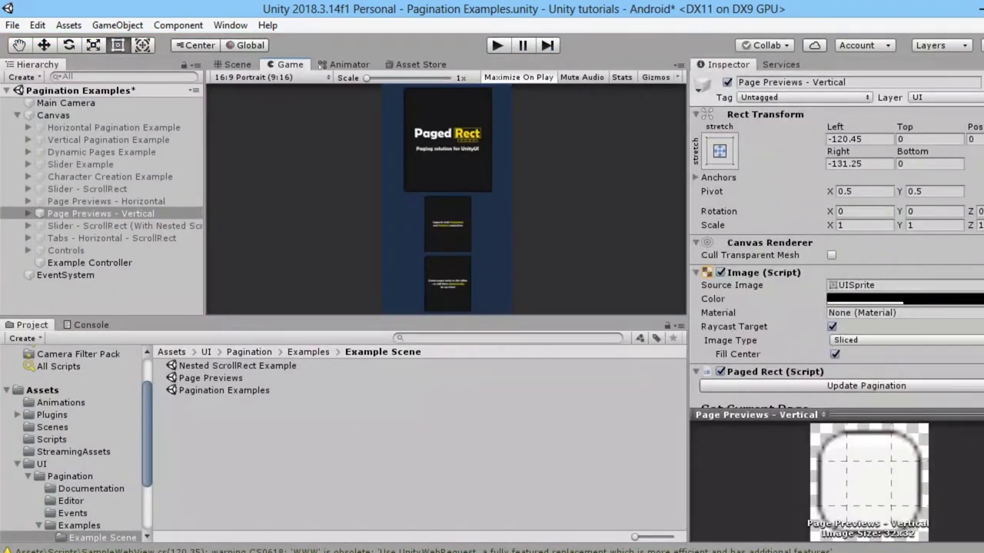
key("alt+Tab")
Overwrite all the notes with 'wow' and 'we can add any cover book now' on separate lines.
left_click_drag(749, 397, 333, 134)
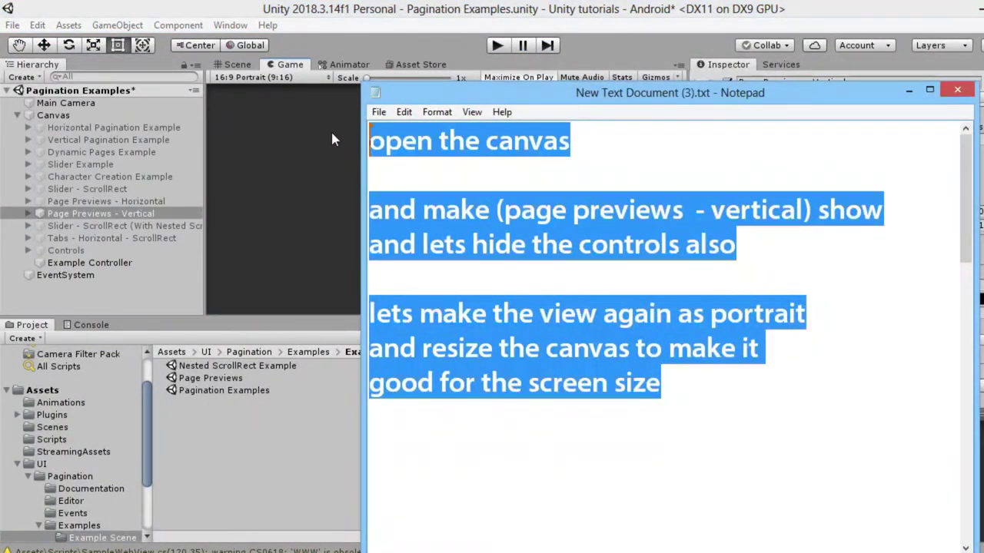
type("woe")
key("BackSpace")
type("w")
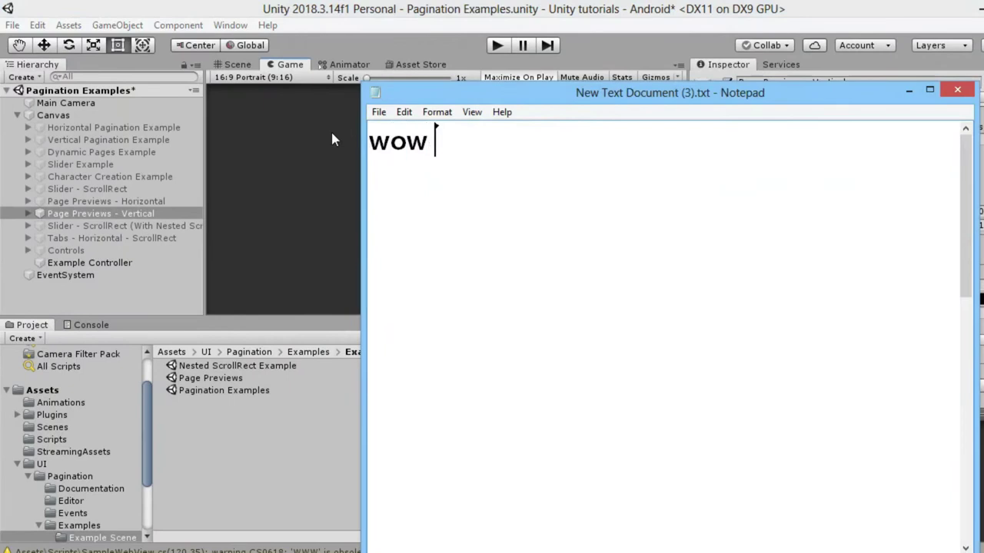
key("Return")
key("Return")
type("we can a")
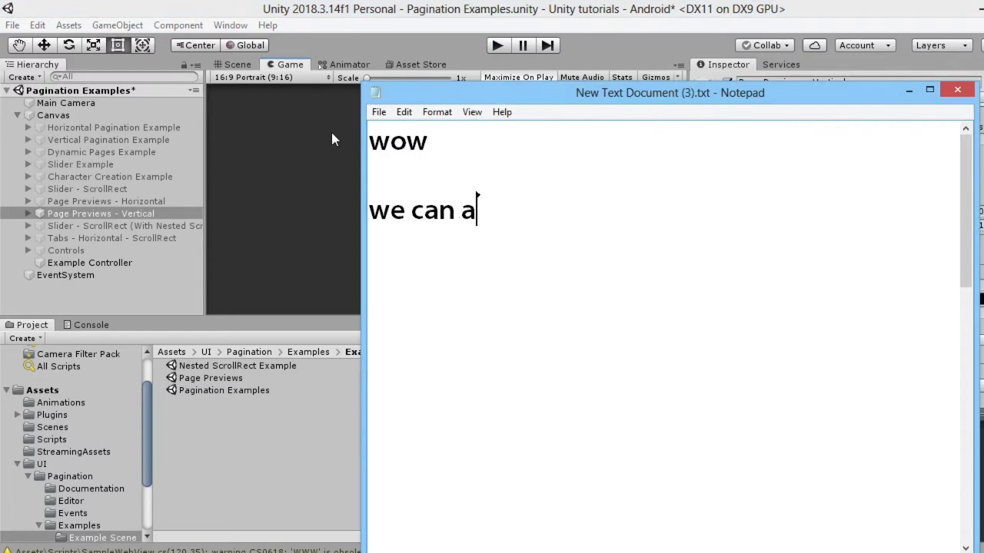
type("dd any ")
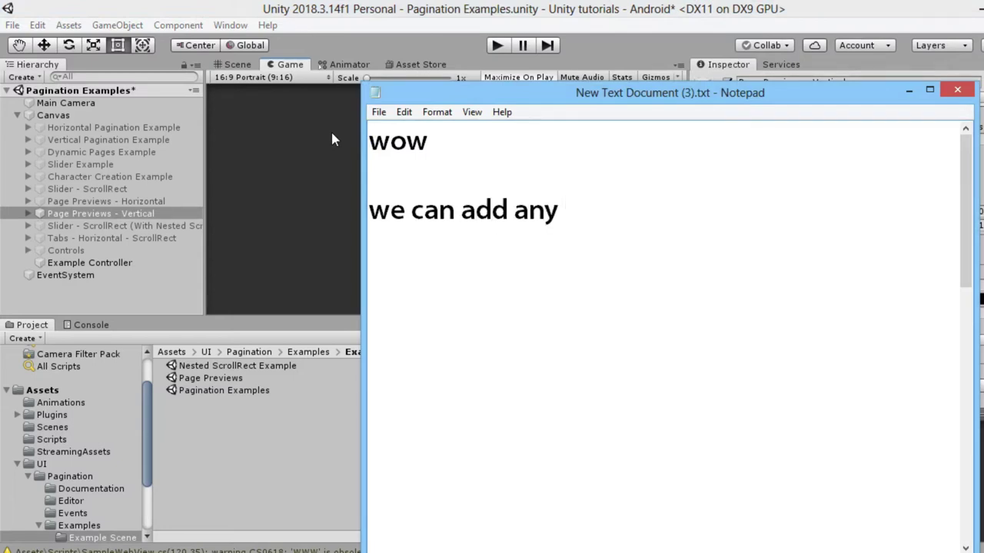
type("cover")
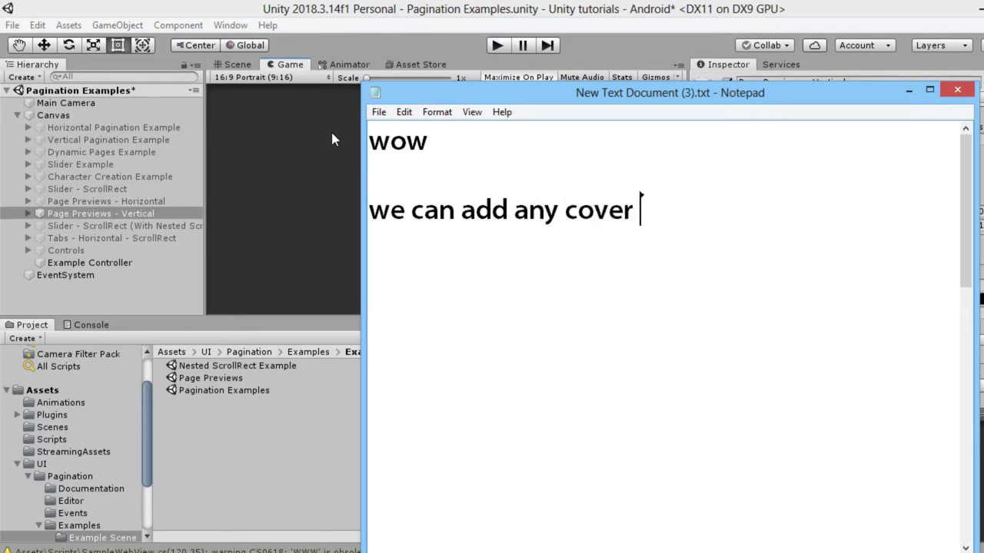
type(" book now")
key("Return")
key("Return")
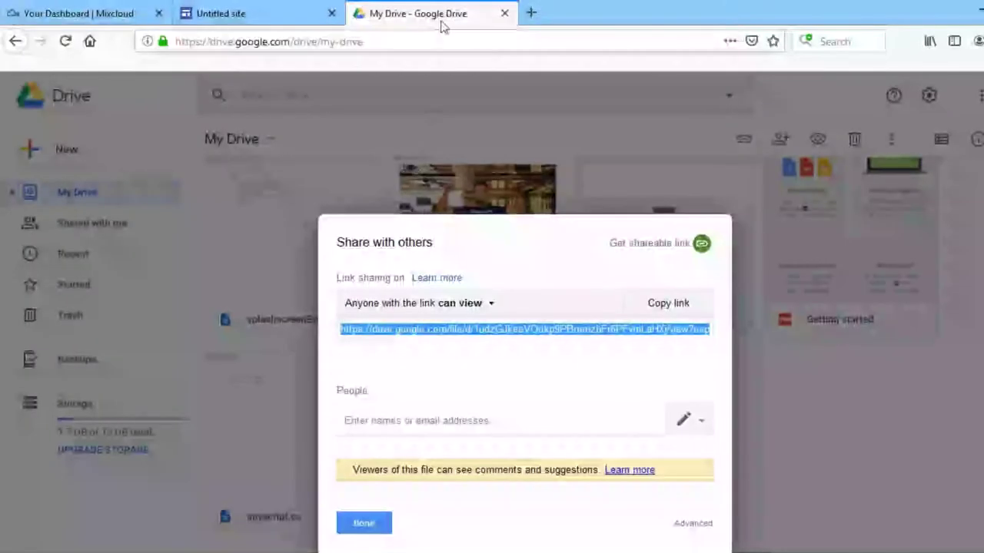
Search Google for 'book cover' in a new tab and show the image results.
left_click(529, 15)
type("g")
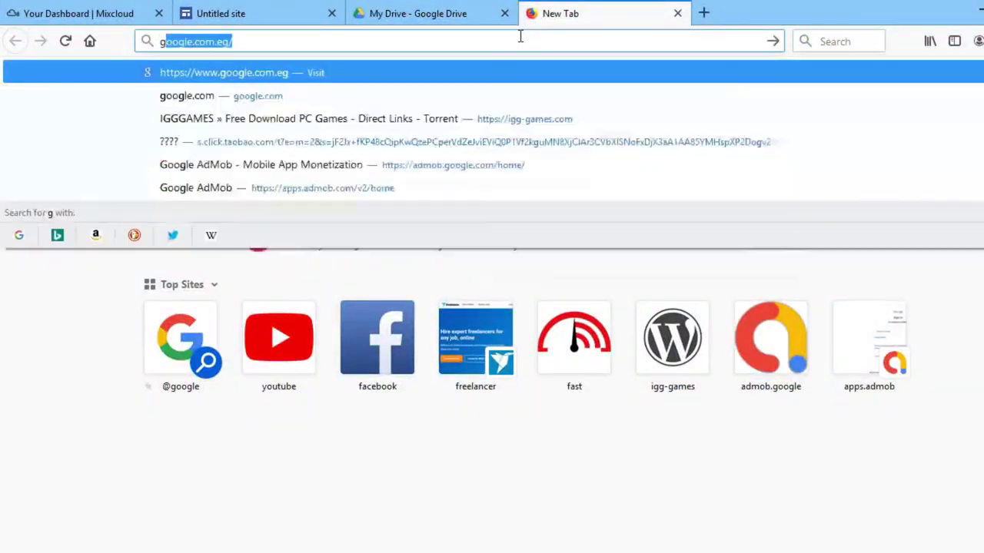
type("oo")
key("Return")
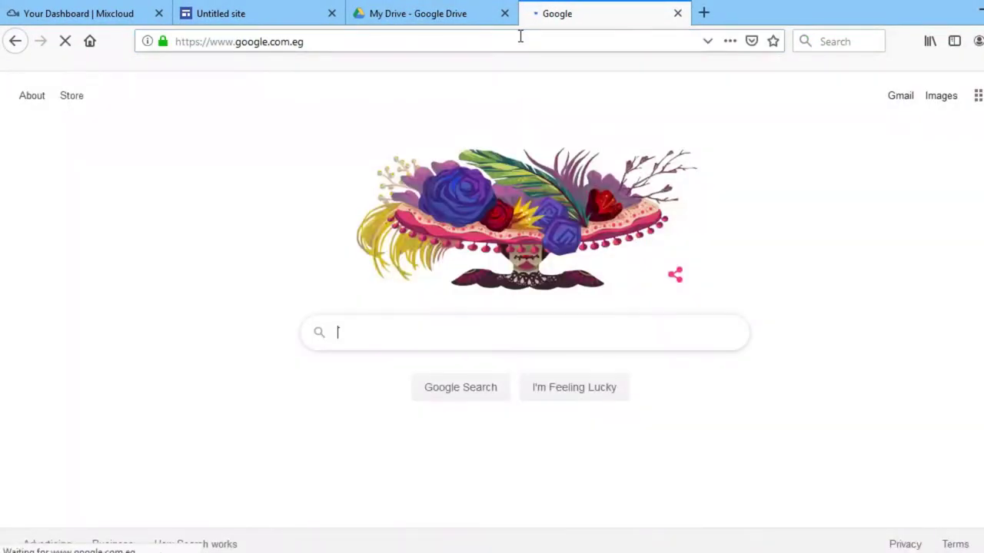
type("book cover")
key("Return")
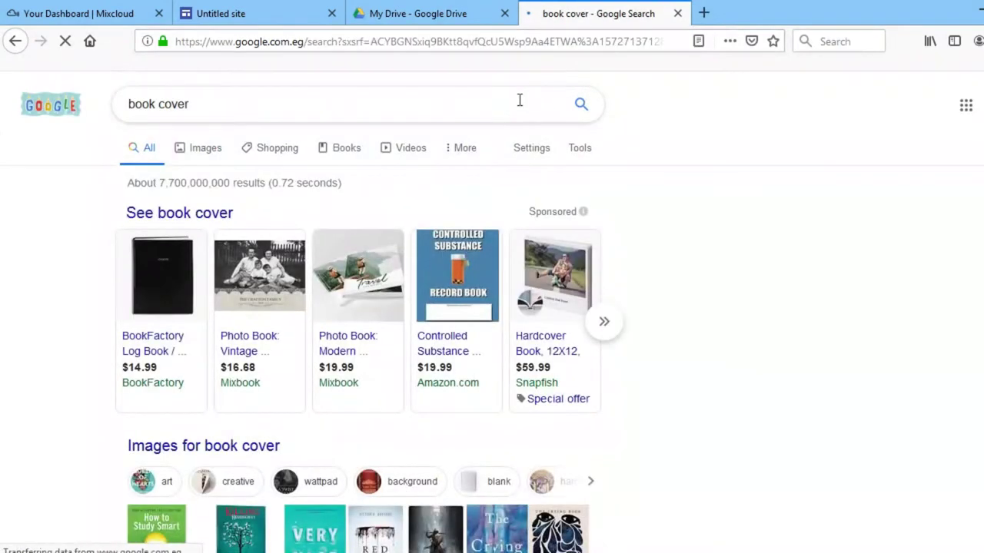
scroll(463, 199, "down", 4)
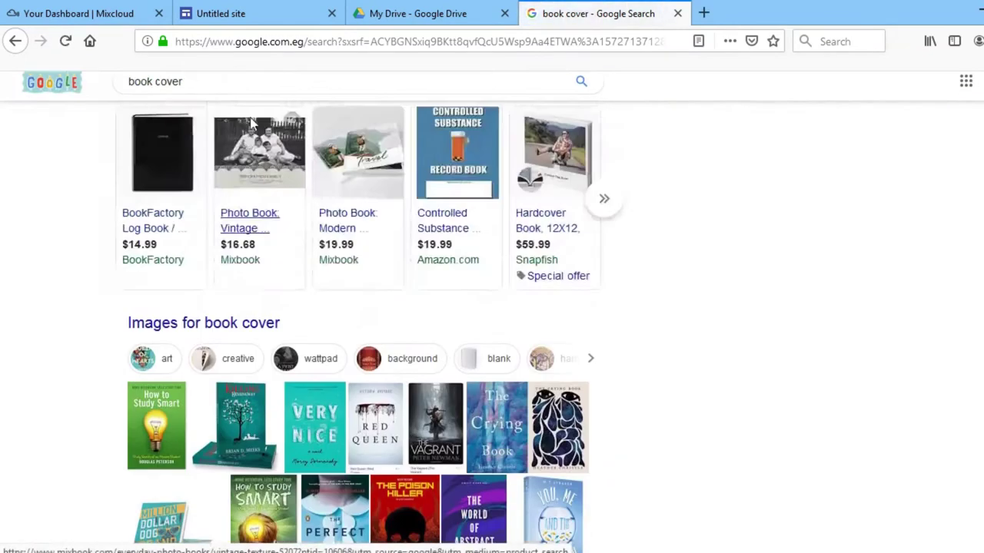
scroll(231, 107, "up", 4)
left_click(207, 150)
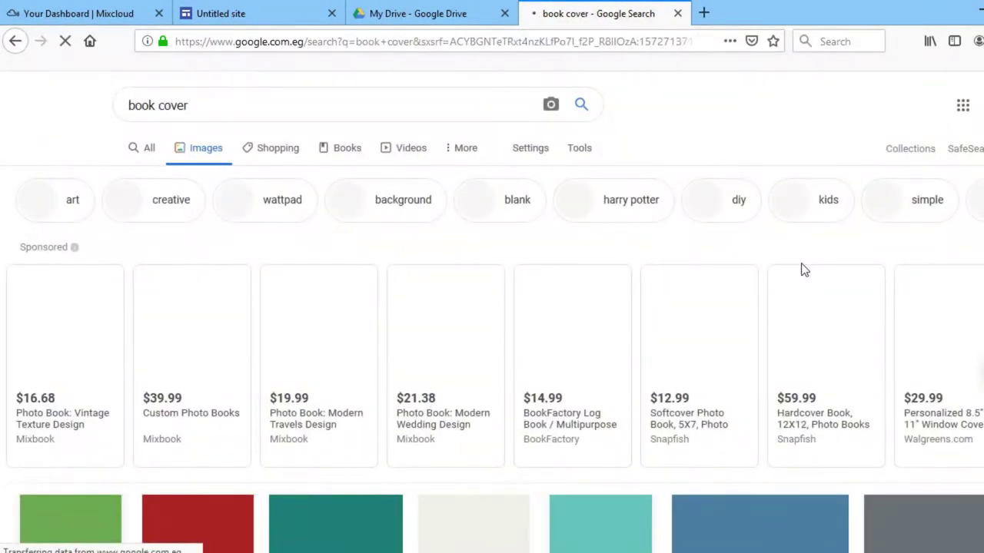
Save the Very Nice cover image to the Desktop and minimize Firefox.
scroll(801, 270, "down", 3)
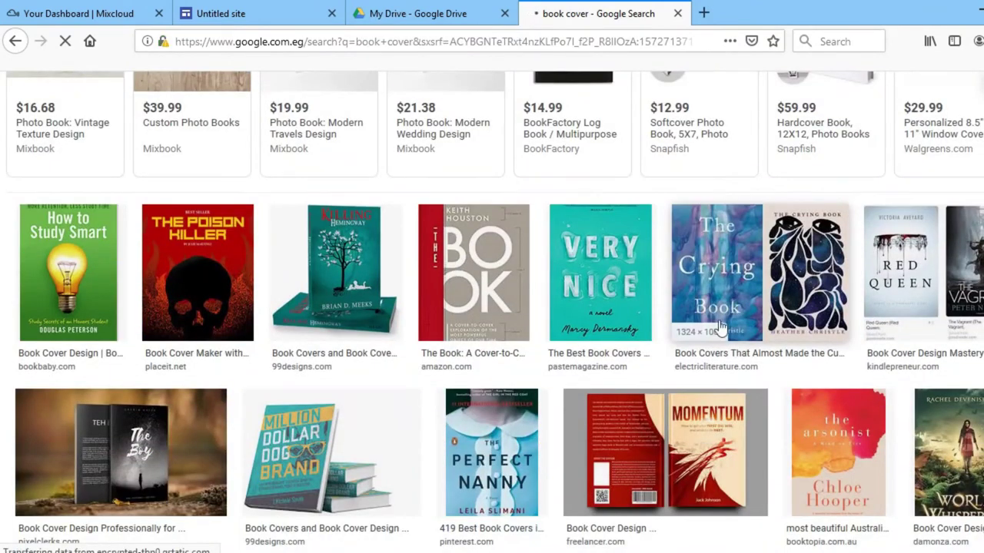
left_click(614, 265)
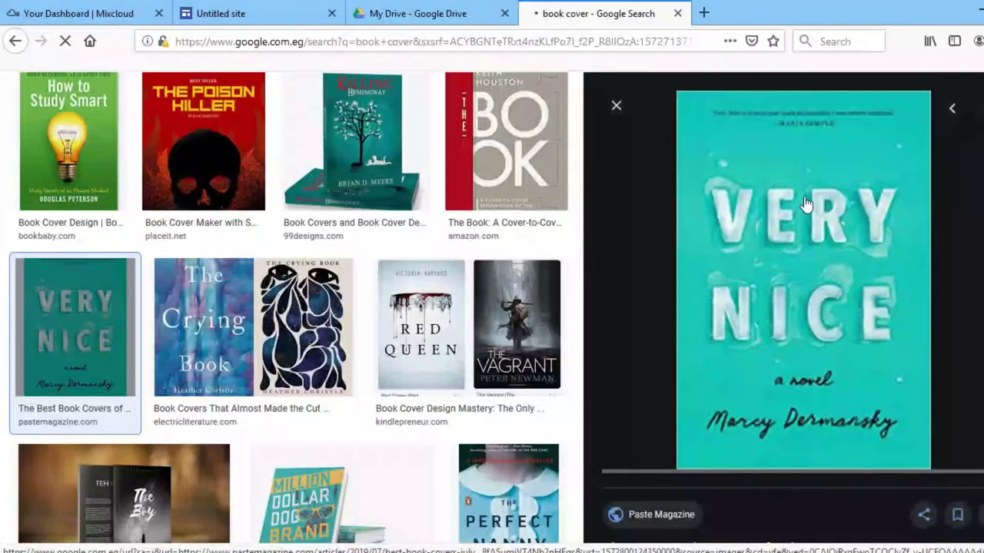
right_click(805, 203)
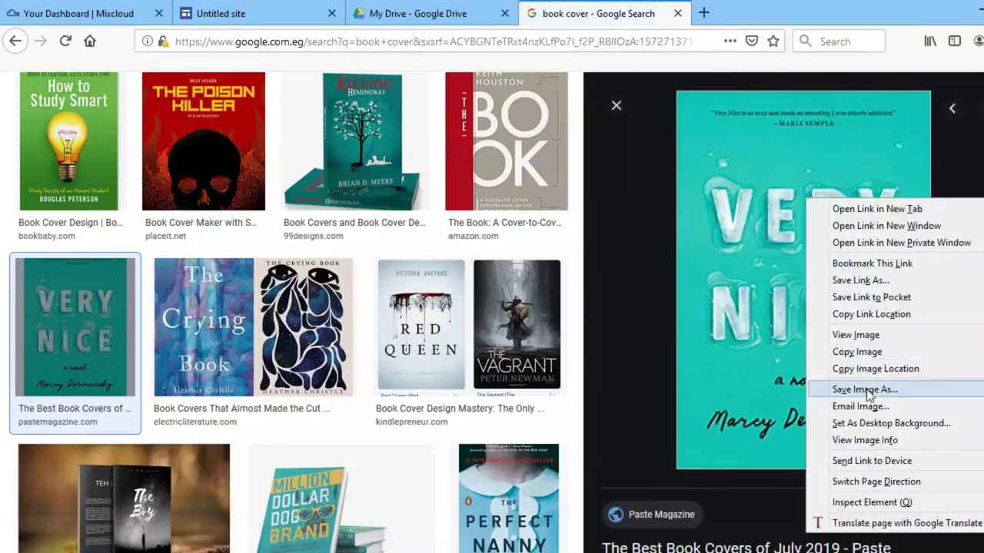
left_click(853, 389)
left_click(914, 536)
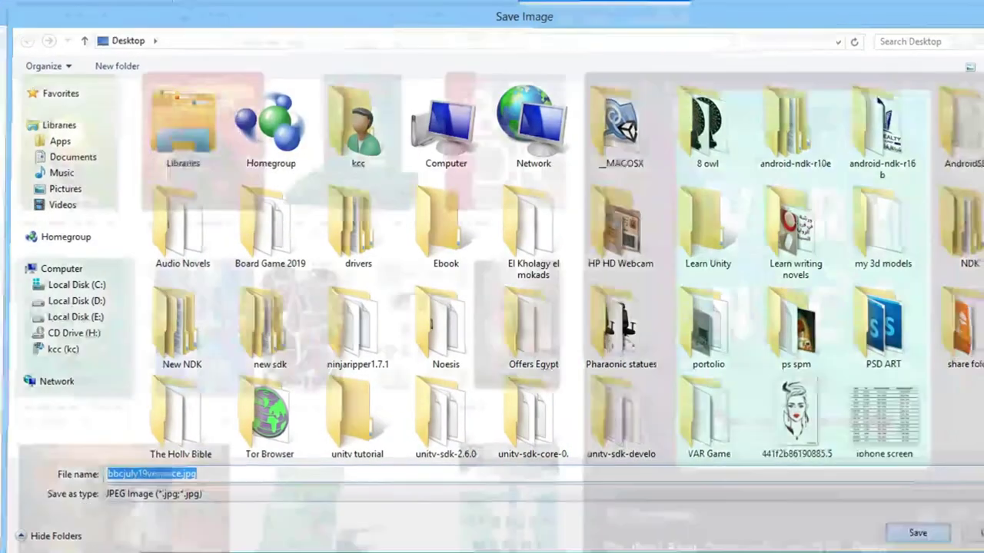
left_click(981, 14)
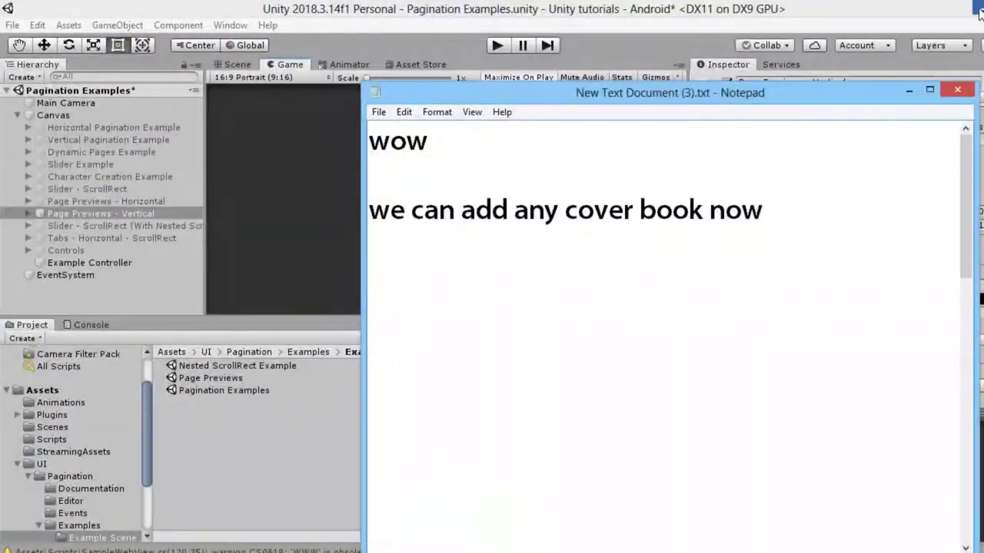
Note that this audiobook's cover and audio can be found online, ending 'i just give an example'.
type("ets say we wana add this ")
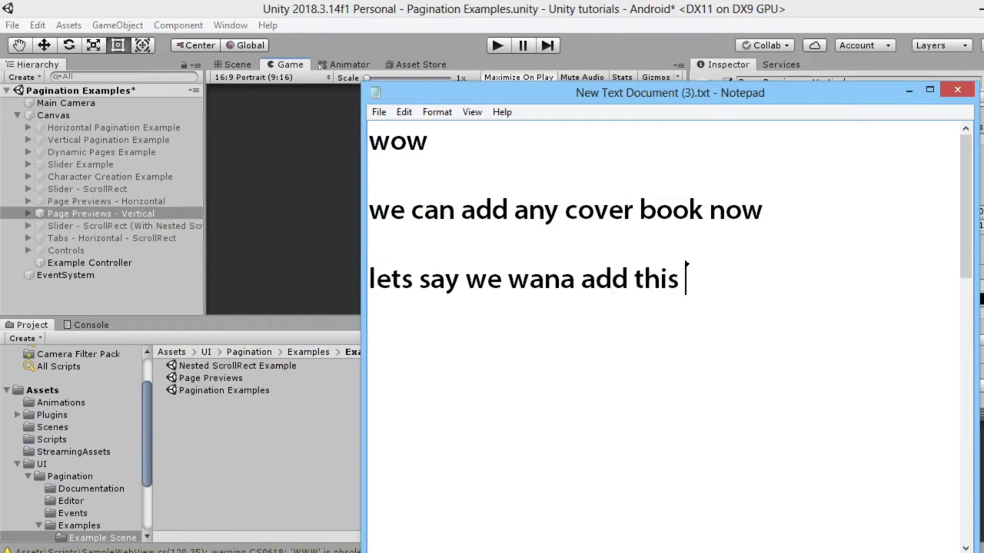
type("audio ")
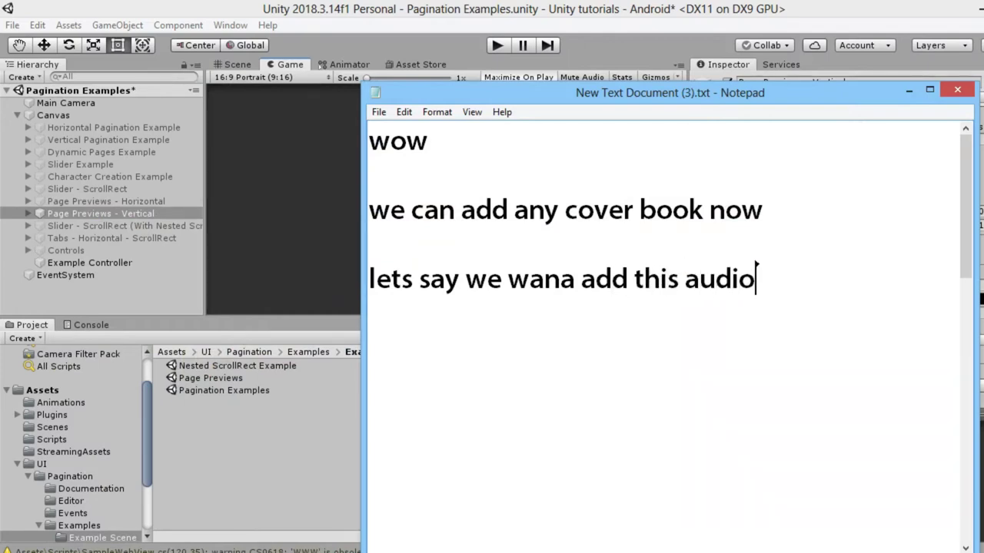
type("book ")
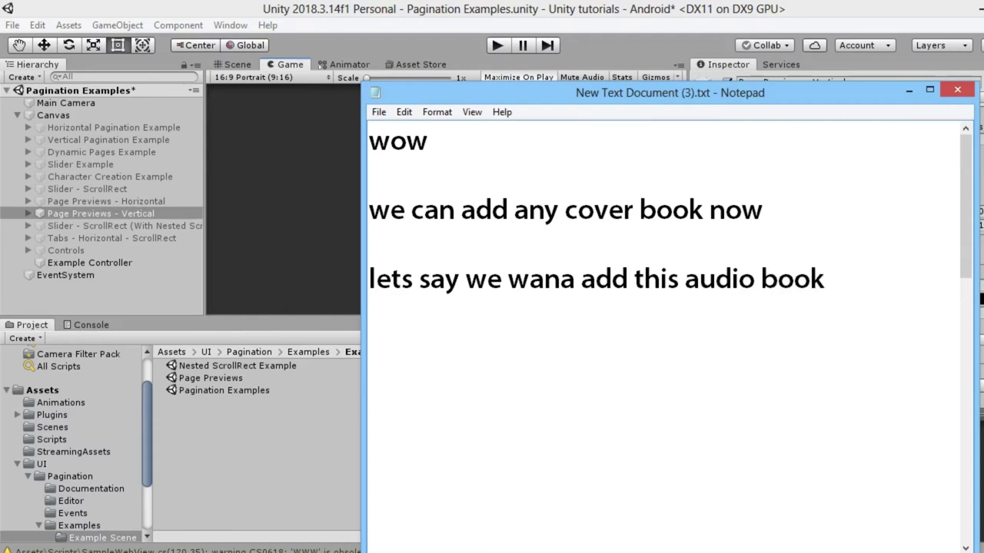
type("to our libra")
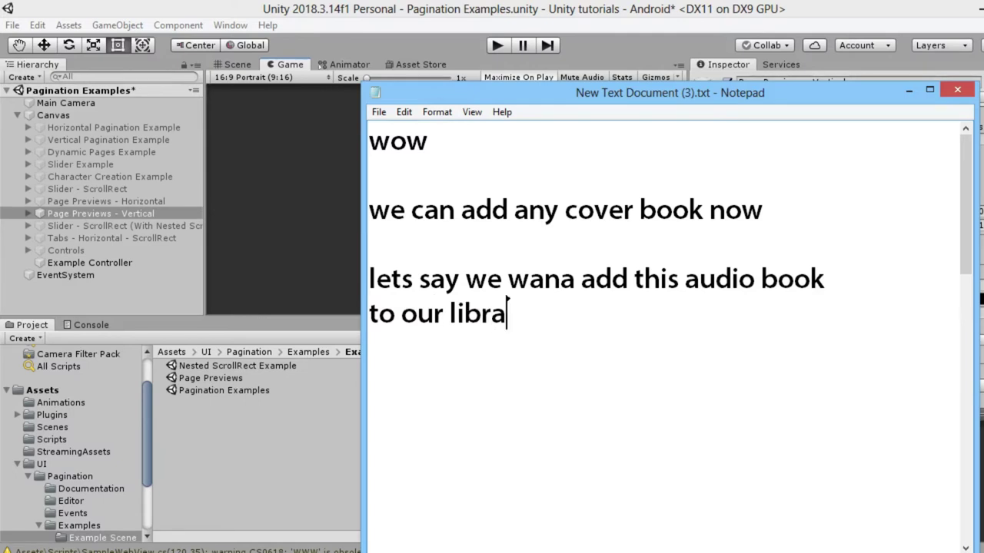
type("ry ")
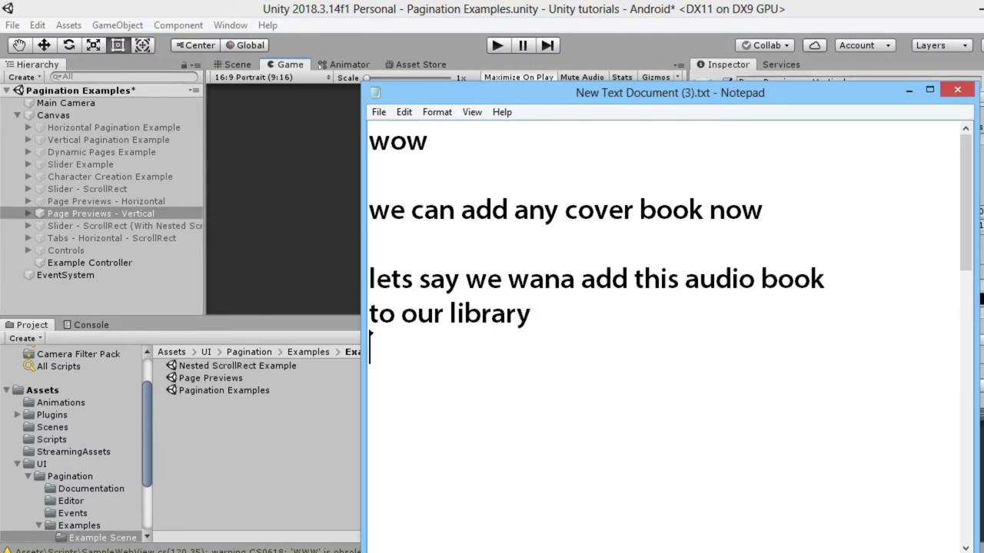
type("we just want ")
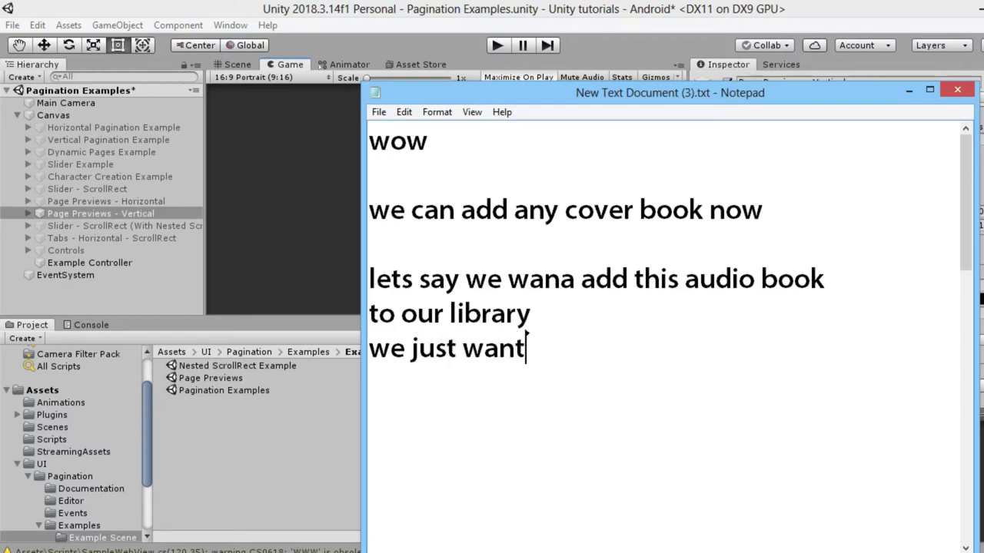
type("the co")
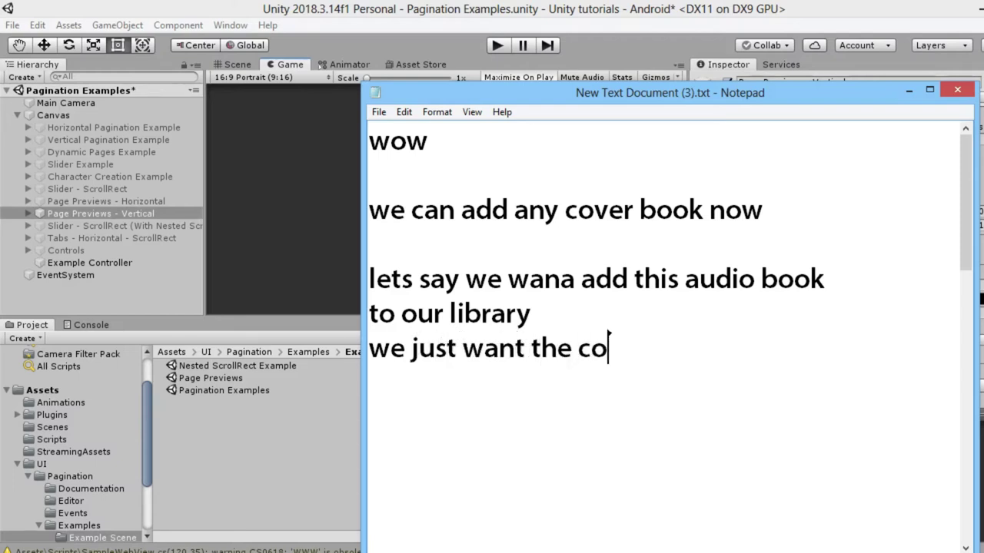
type("ver for this book")
key("Return")
type("and the audio for this book")
key("Return")
type("and ")
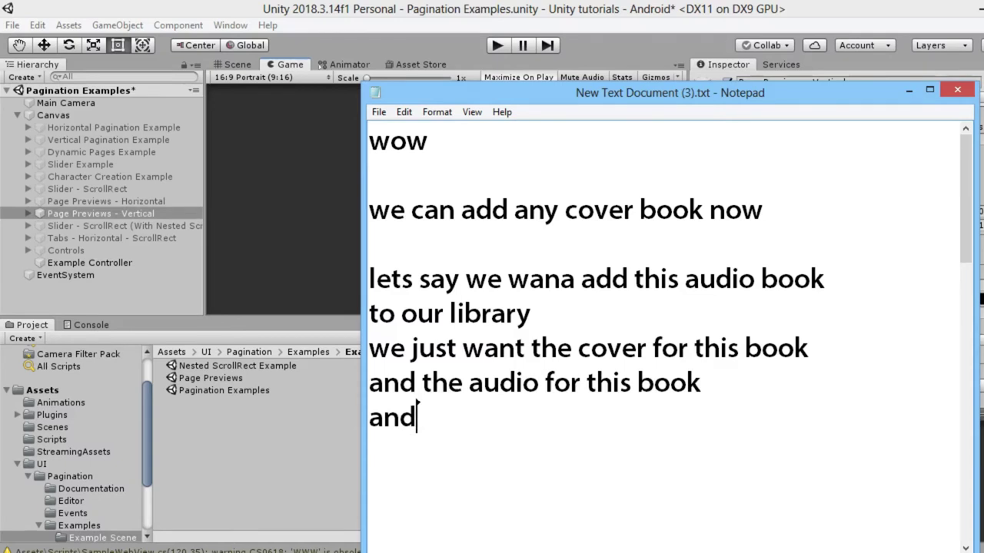
type("this you can f")
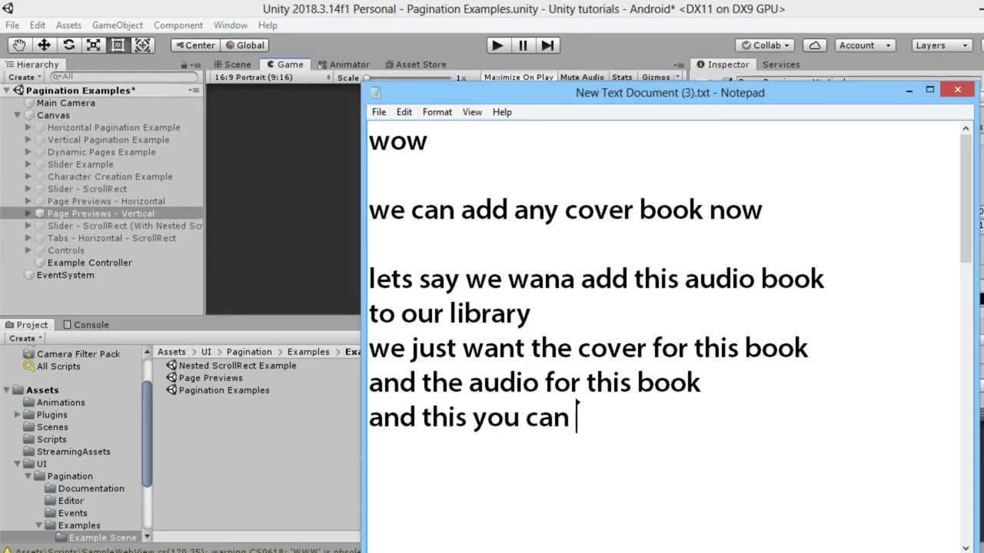
type("ound them ")
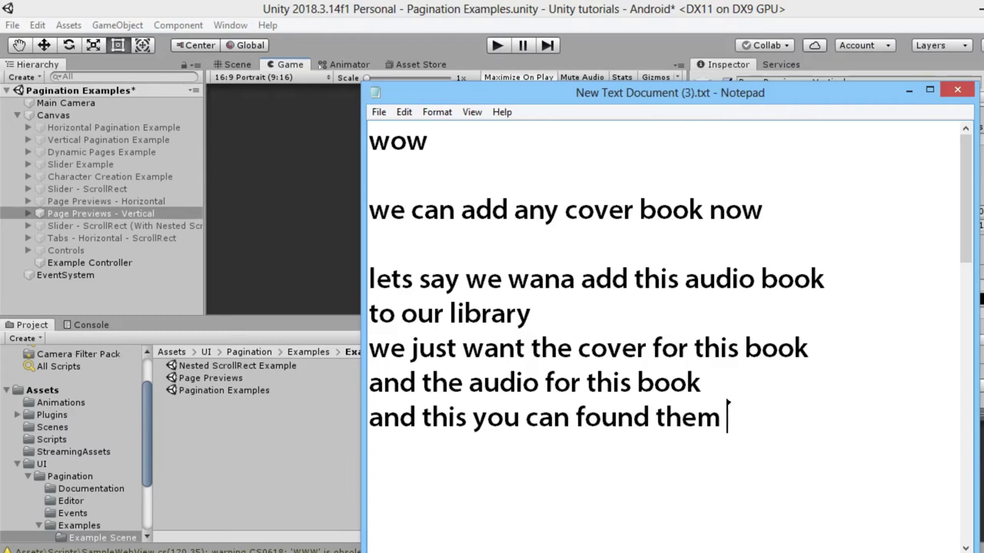
type("on the ")
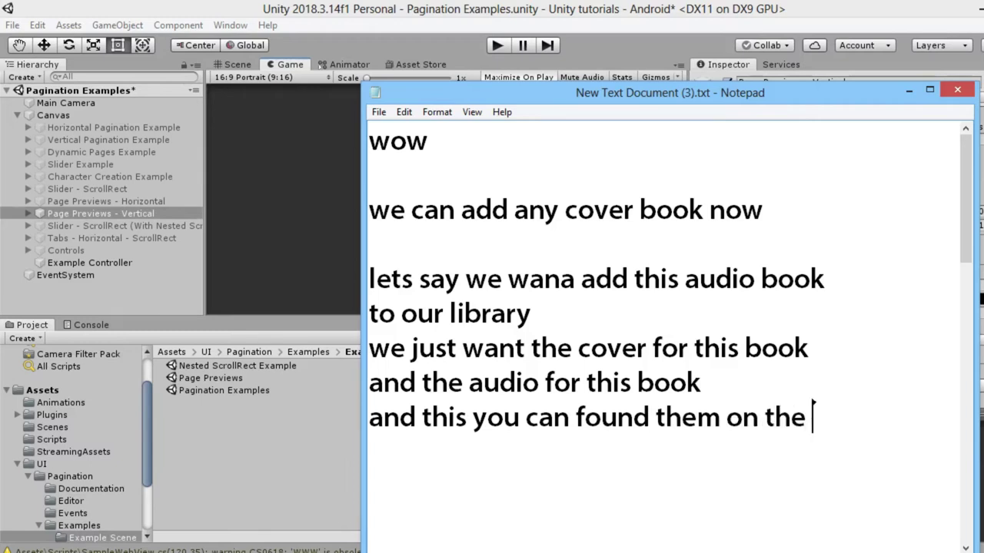
type("internet")
key("Return")
type("i just give an example")
key("Return")
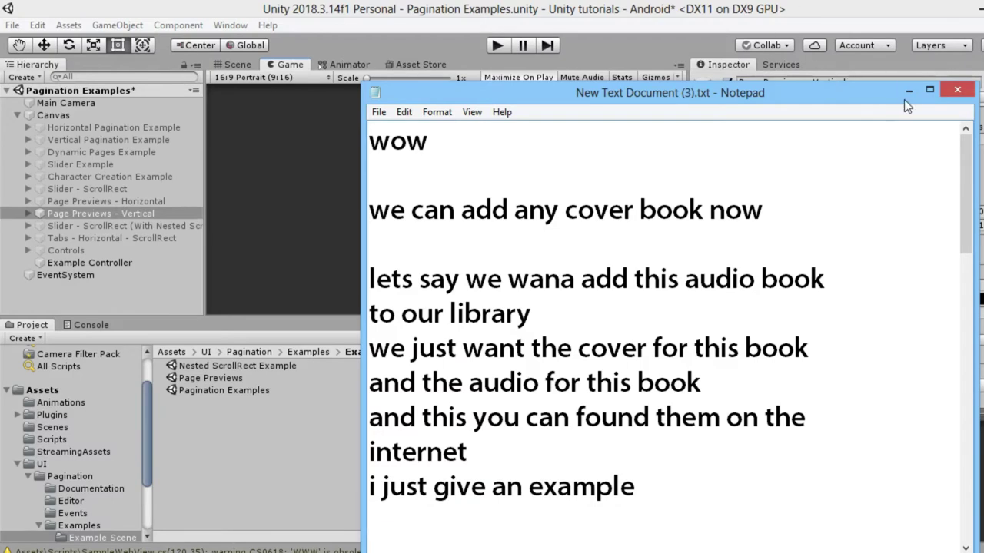
left_click(909, 91)
Import bbcjuly19verynice into Example Scene as a Sprite (2D and UI), then expand Page Previews - Vertical and Pagination.
key("super+d")
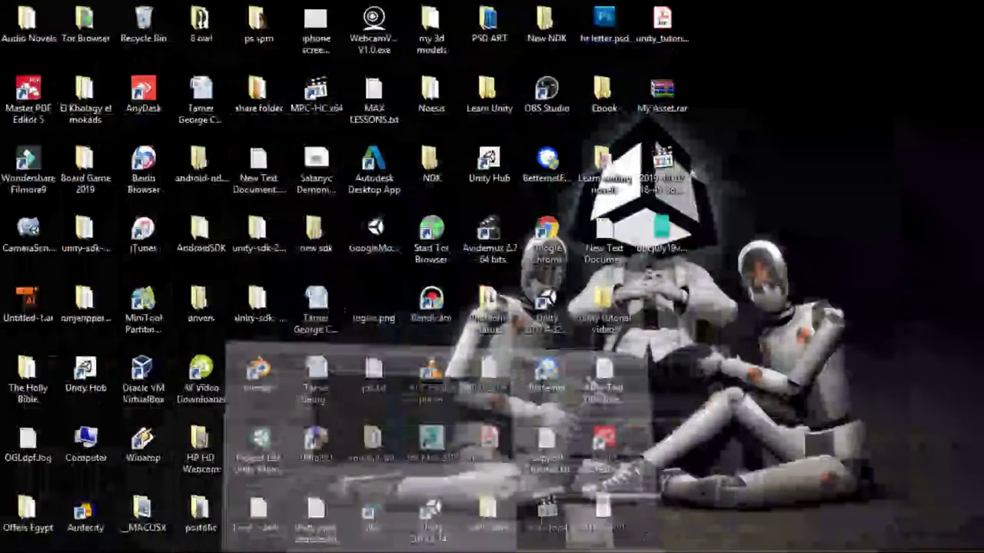
left_click_drag(761, 476, 384, 511)
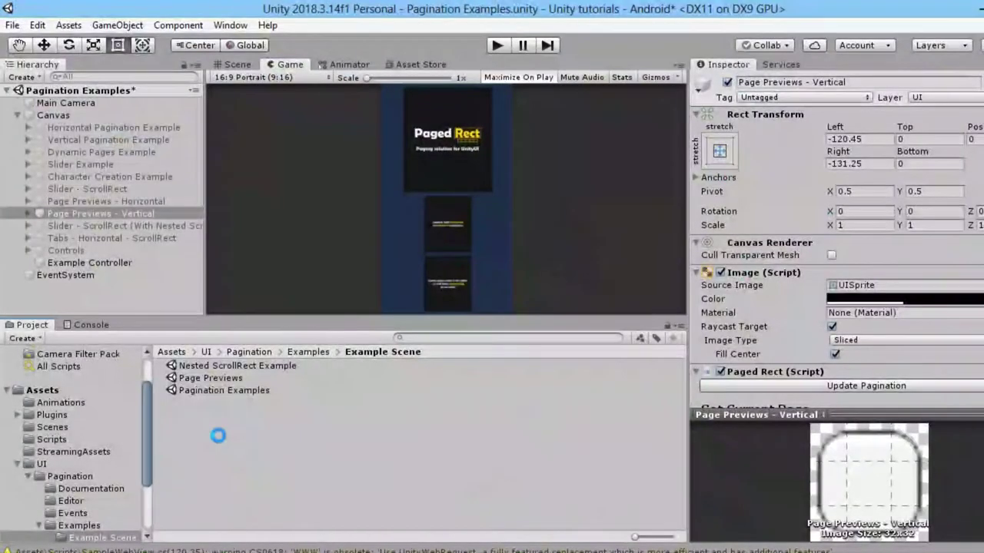
left_click_drag(384, 511, 220, 434)
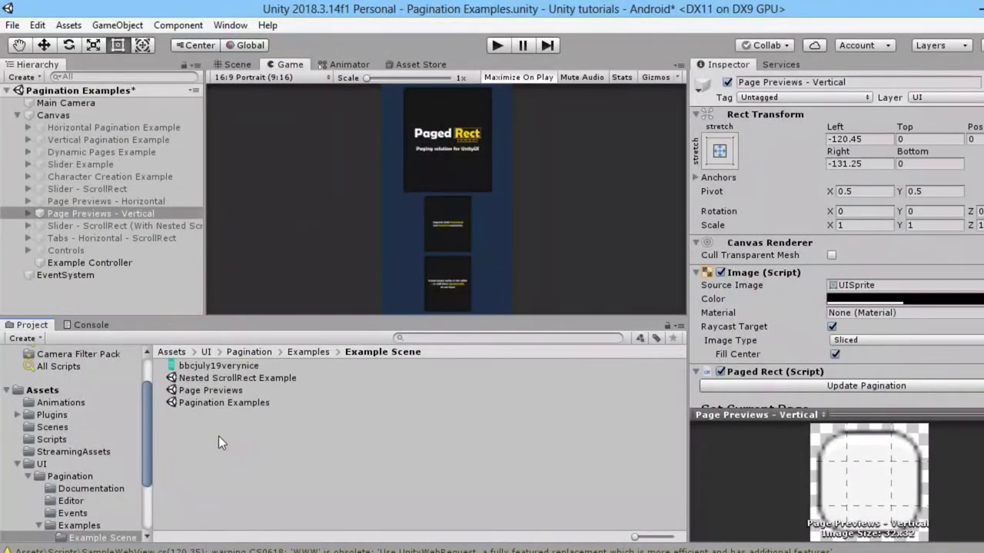
left_click(231, 366)
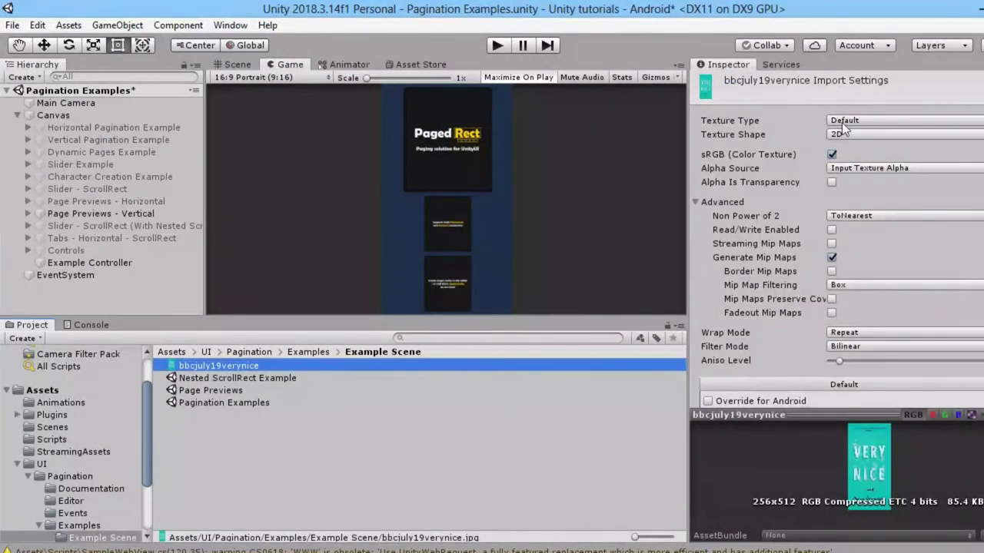
left_click(841, 121)
left_click(888, 187)
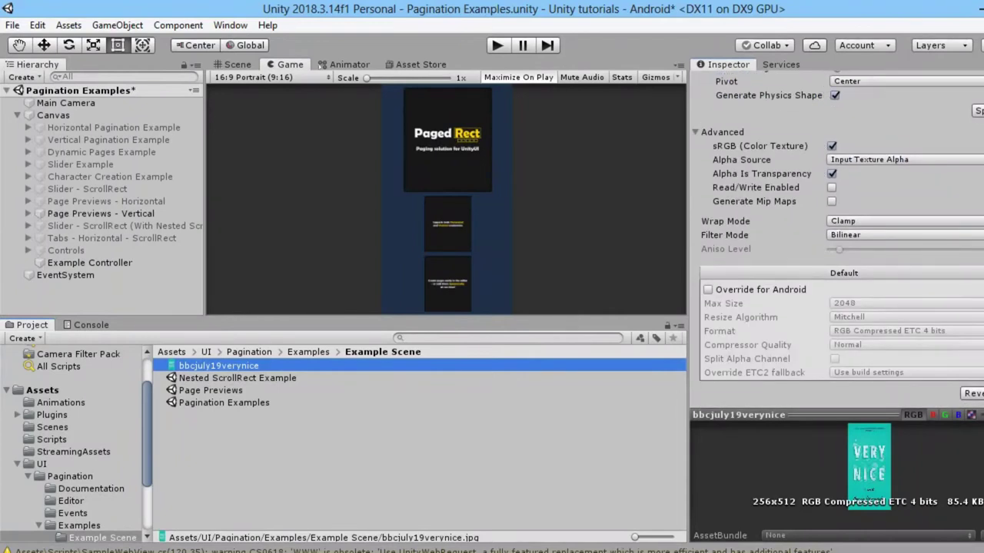
left_click(27, 214)
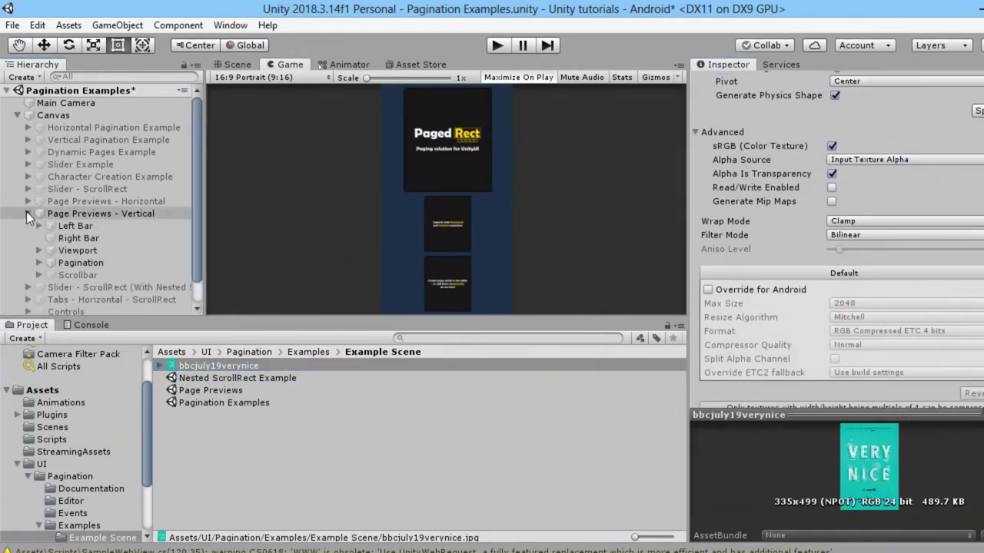
left_click(40, 262)
Select Button - First Page and frame it in the Scene view.
scroll(146, 232, "down", 3)
left_click(141, 228)
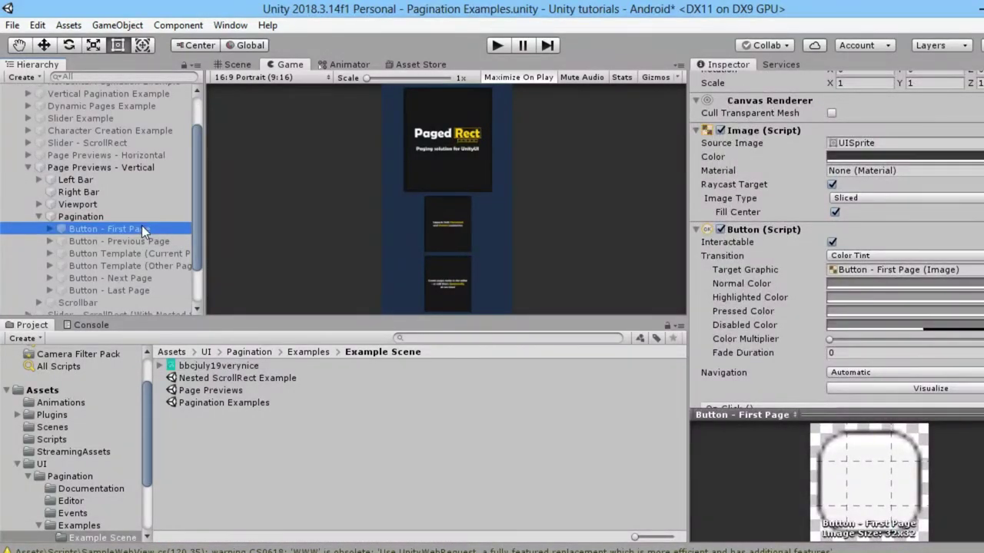
left_click(245, 65)
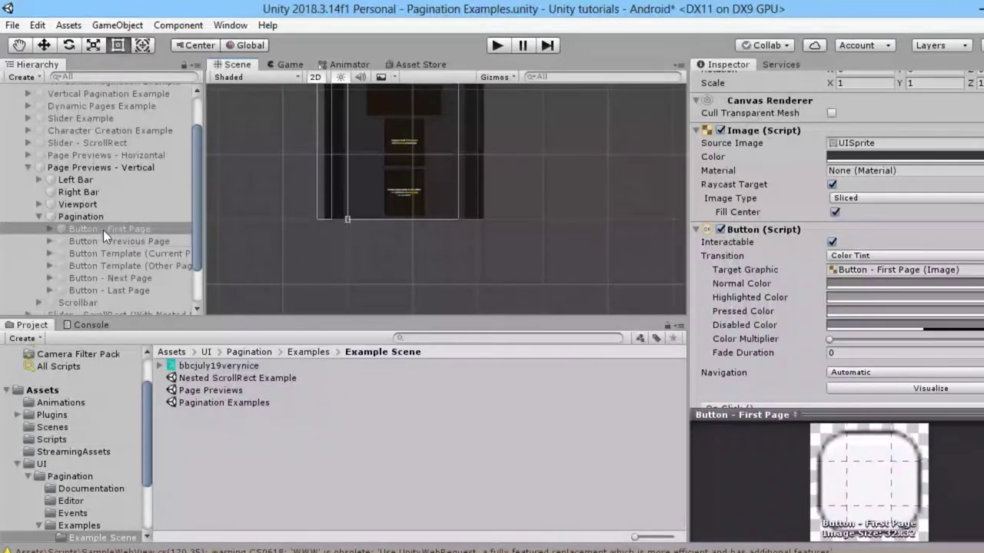
double_click(103, 229)
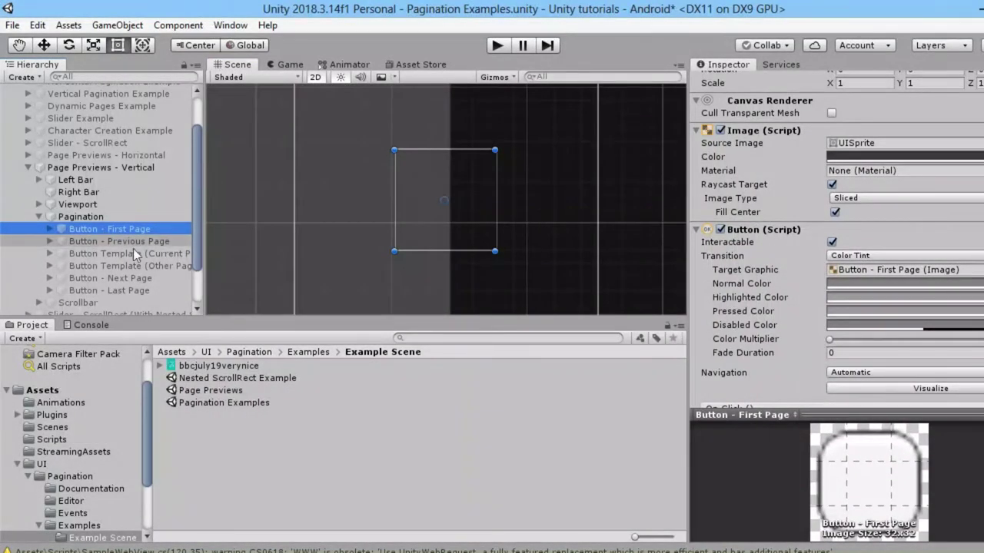
Inspect the Scrollbar's children down to the Sliding Area's Handle, then collapse them.
left_click(36, 300)
left_click(38, 301)
scroll(140, 269, "down", 3)
left_click(49, 269)
left_click(39, 257)
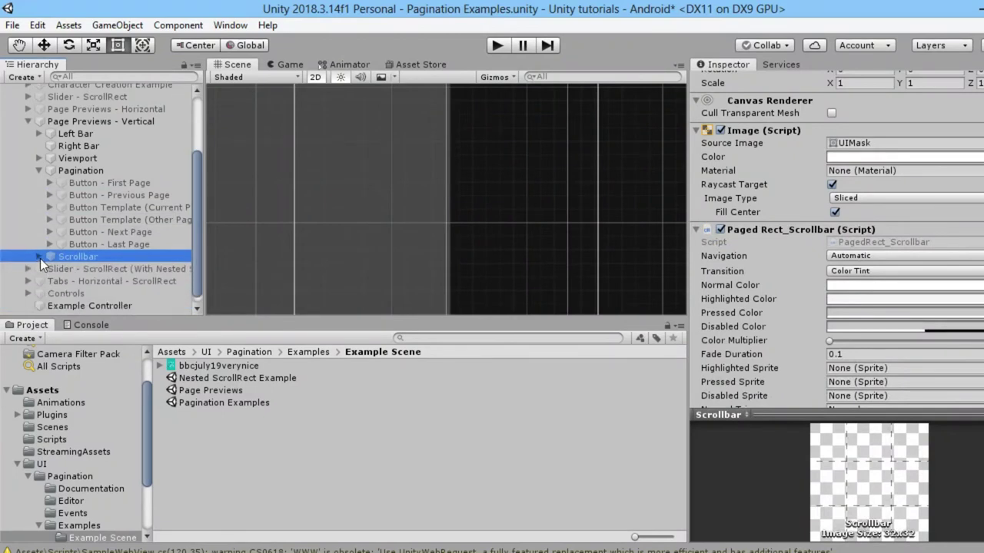
Collapse Pagination and open Viewport, then Content, to list Page 1 (1) onward.
left_click(82, 158)
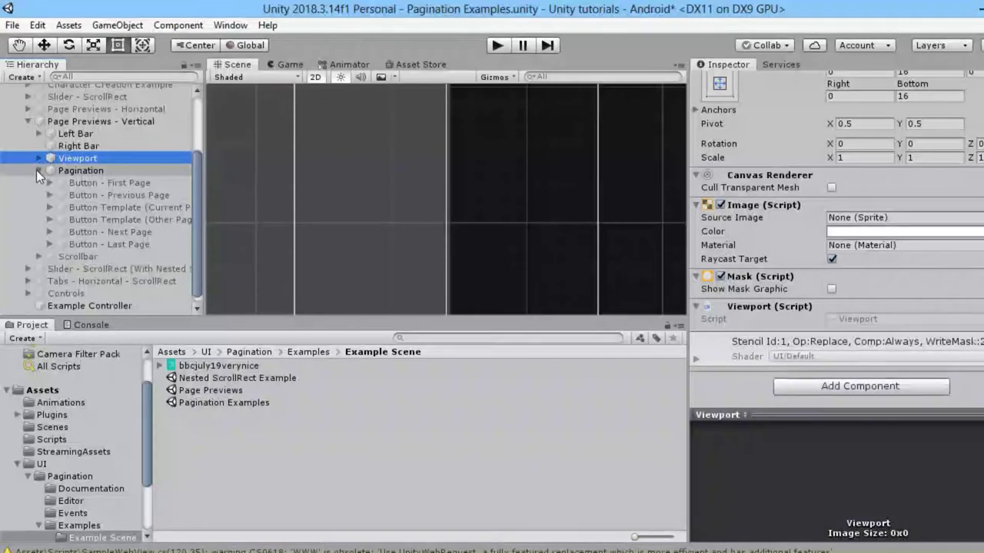
left_click(38, 170)
left_click(39, 226)
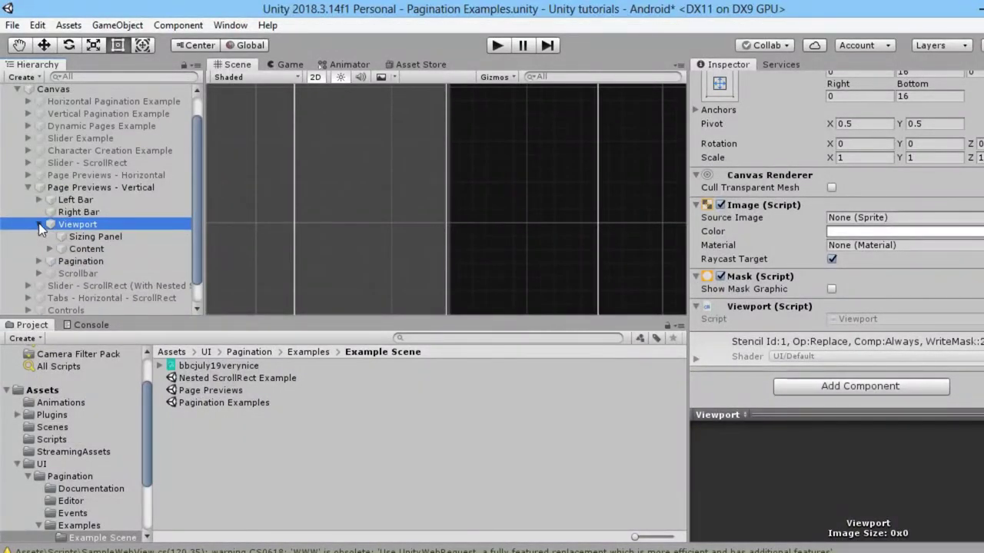
left_click(77, 236)
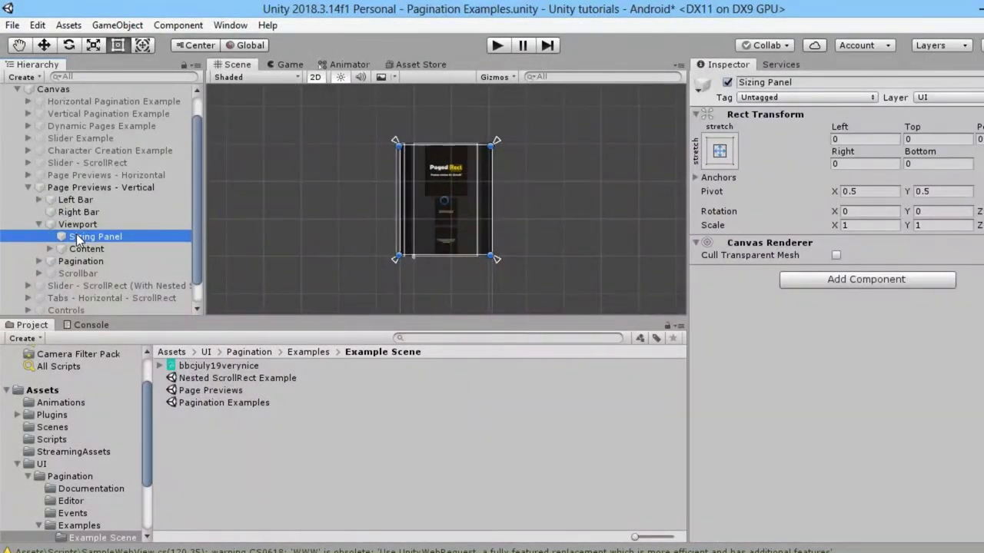
left_click(86, 249)
left_click(49, 249)
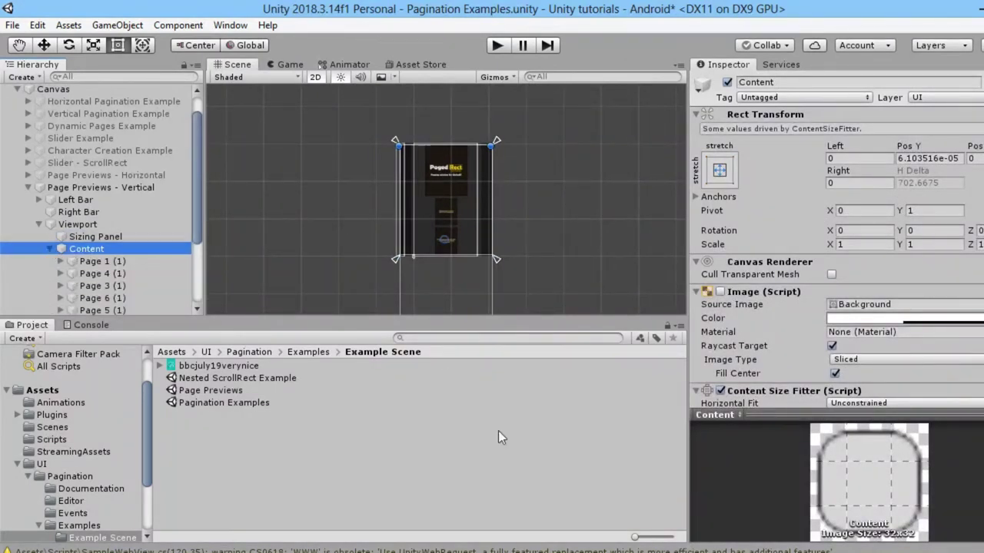
Replace the note with 'in the content you will found many pages' and 'lets create our first book'.
key("alt+Tab")
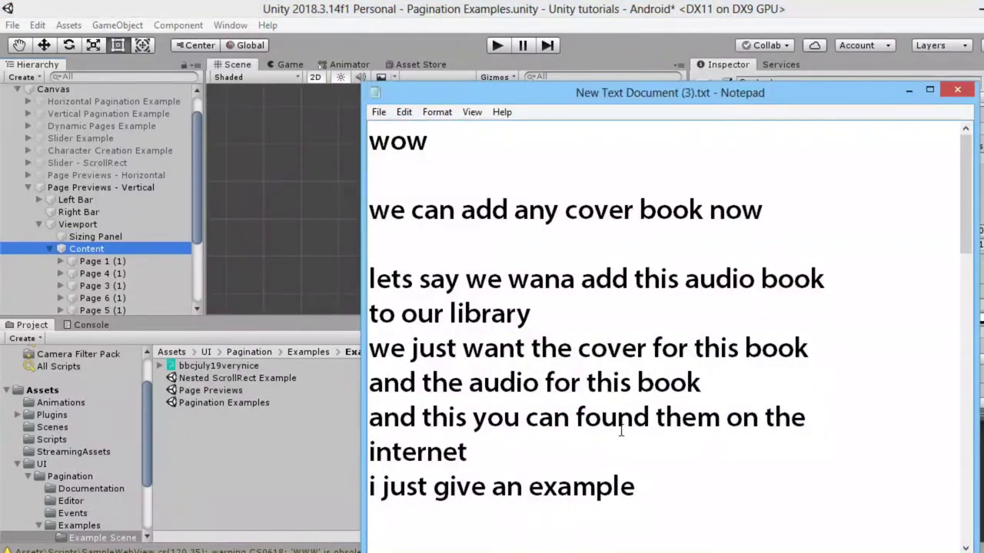
left_click_drag(736, 484, 365, 123)
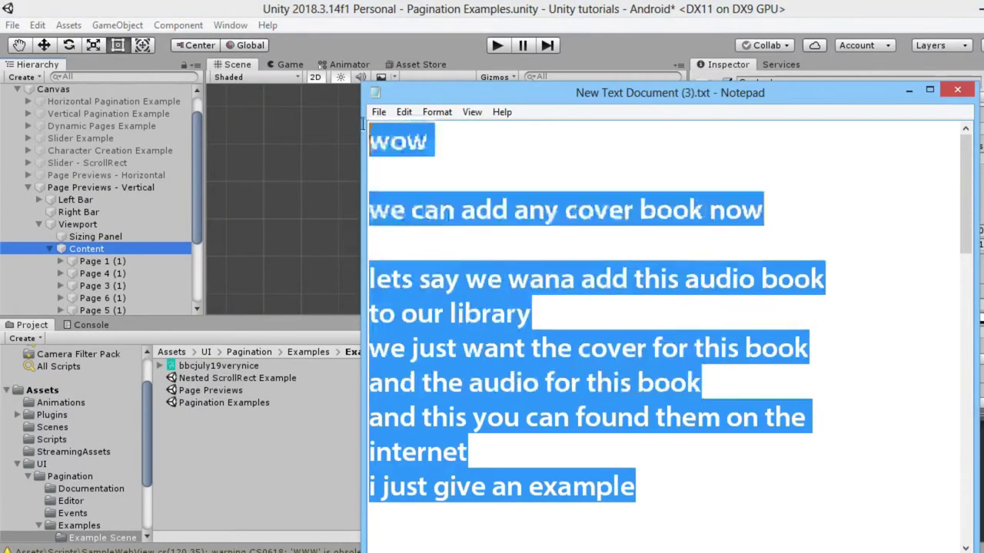
key("BackSpace")
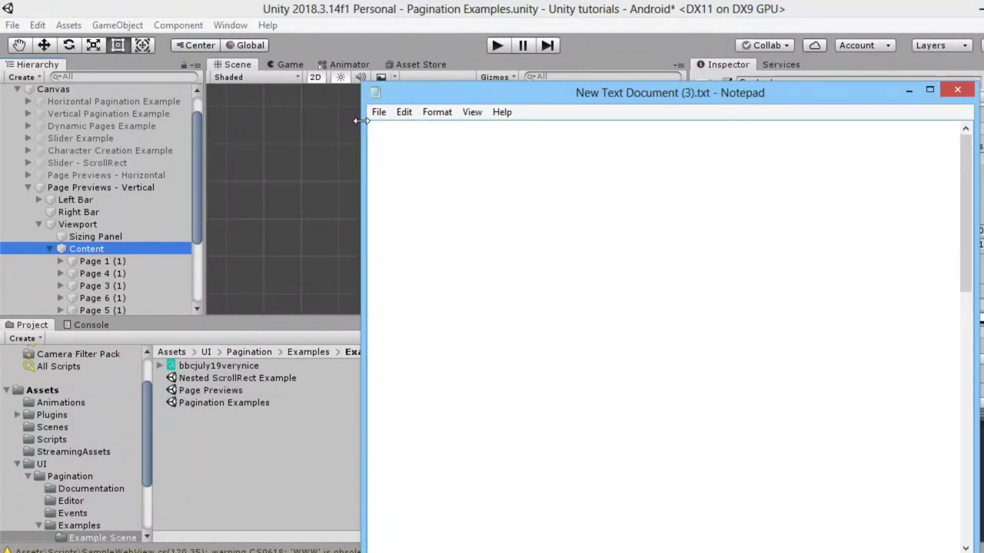
type("in")
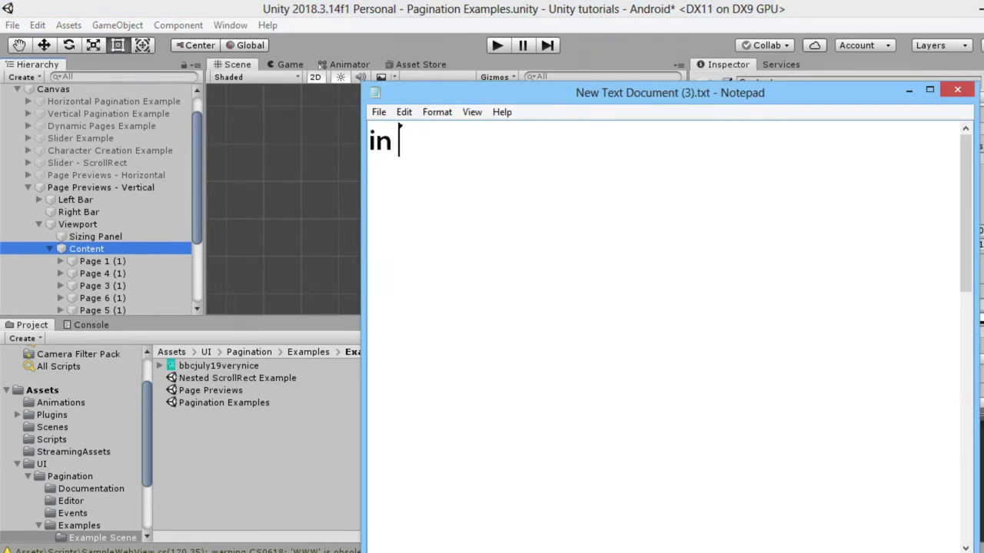
type(" the content")
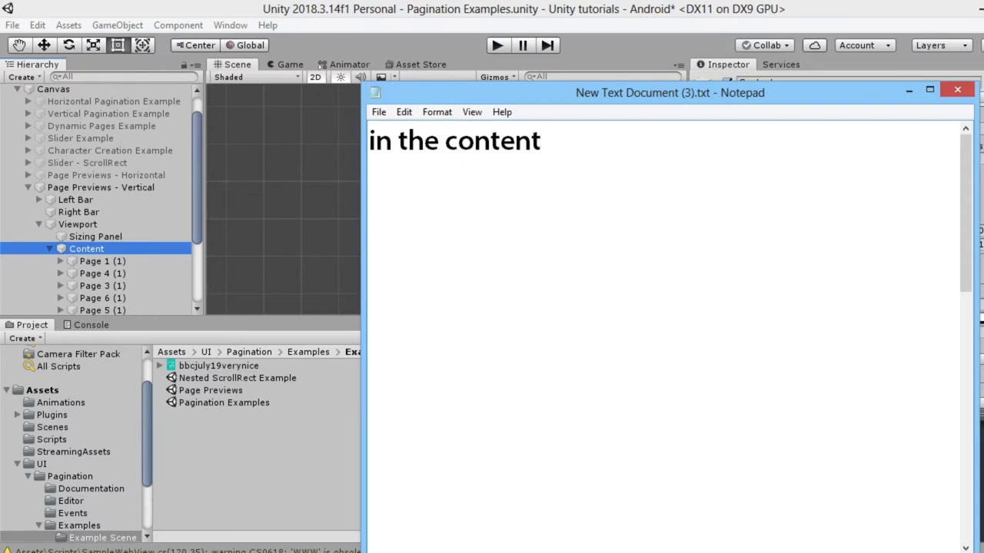
type(" you will found many pages")
key("Return")
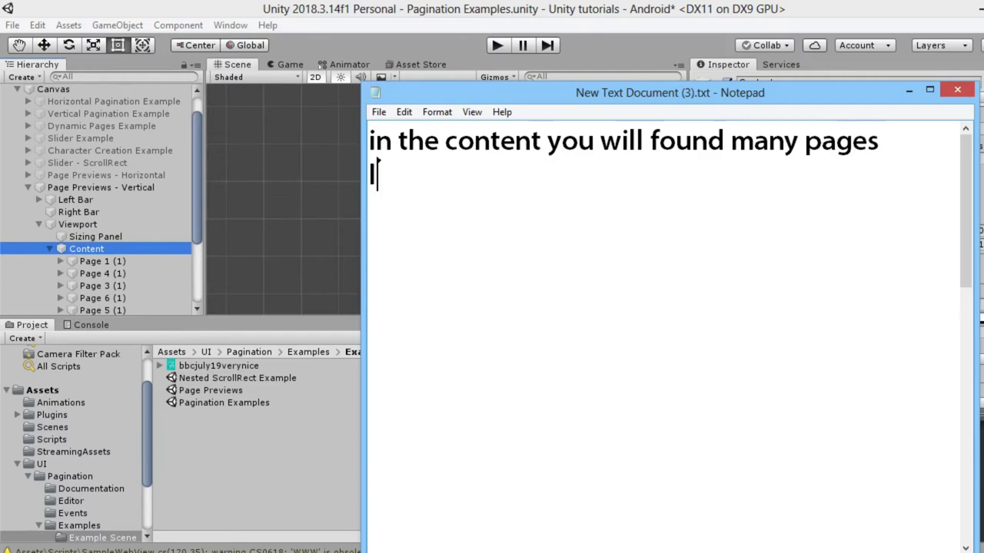
type("ets cre")
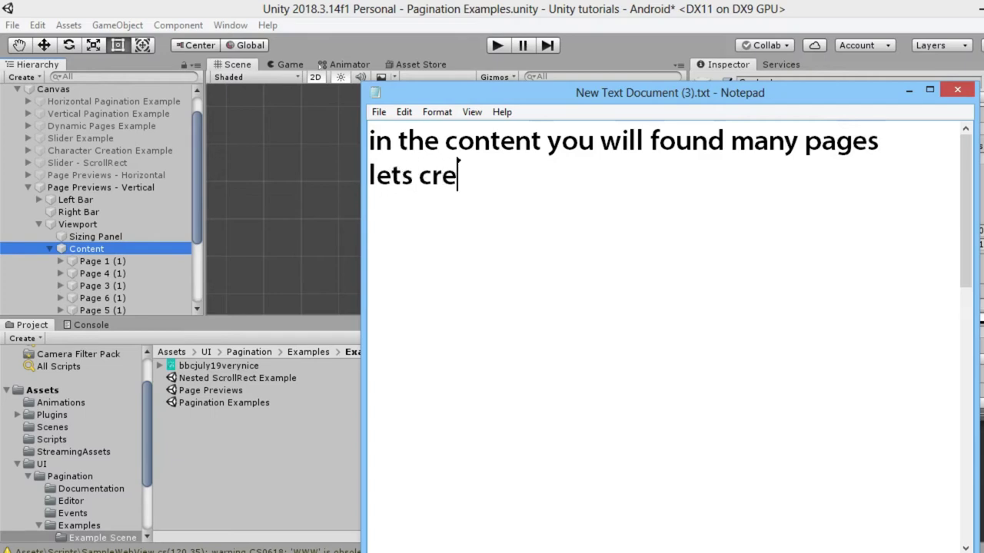
type("ate our first ")
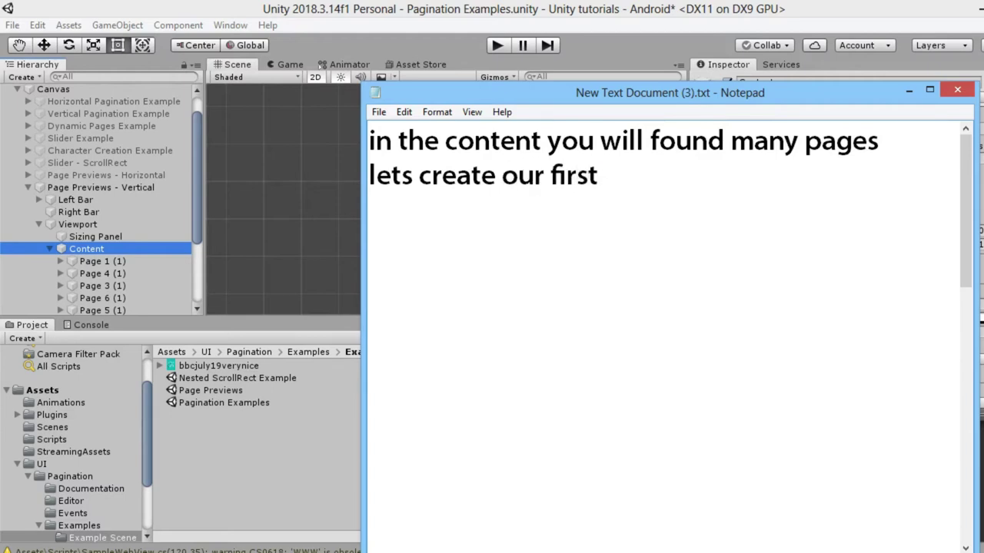
type("book")
key("Return")
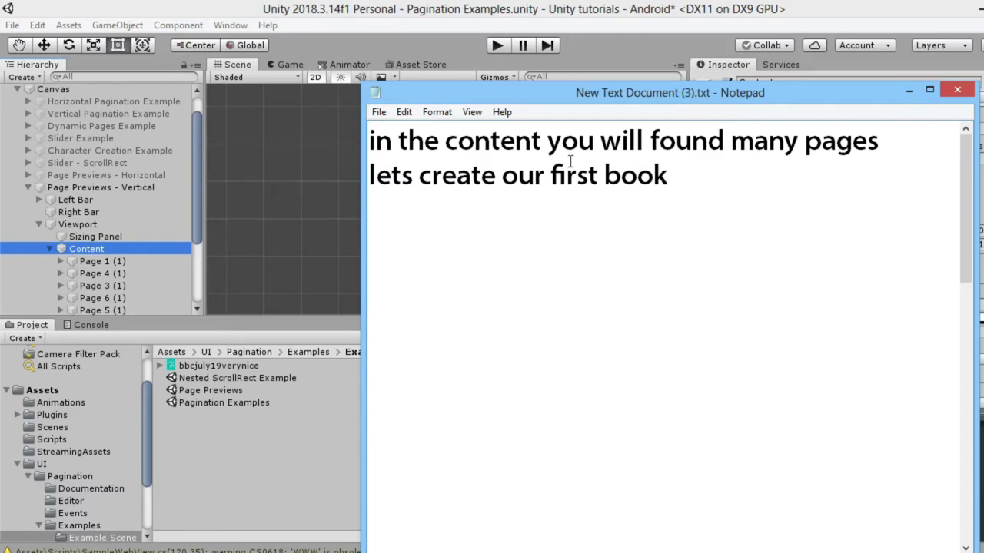
Set the Image under Page 1 (1) to use the bbcjuly19verynice cover as its Source Image.
left_click(907, 92)
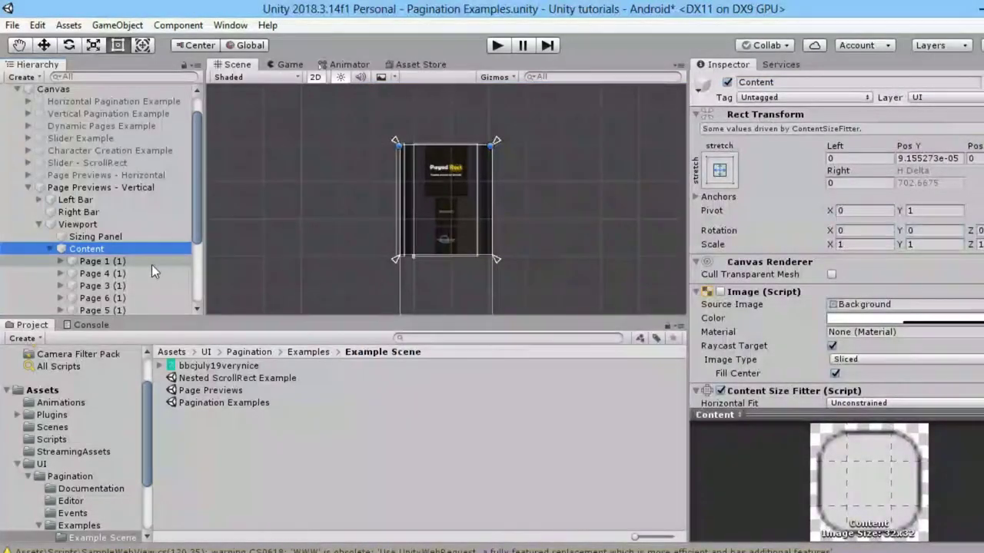
left_click(136, 263)
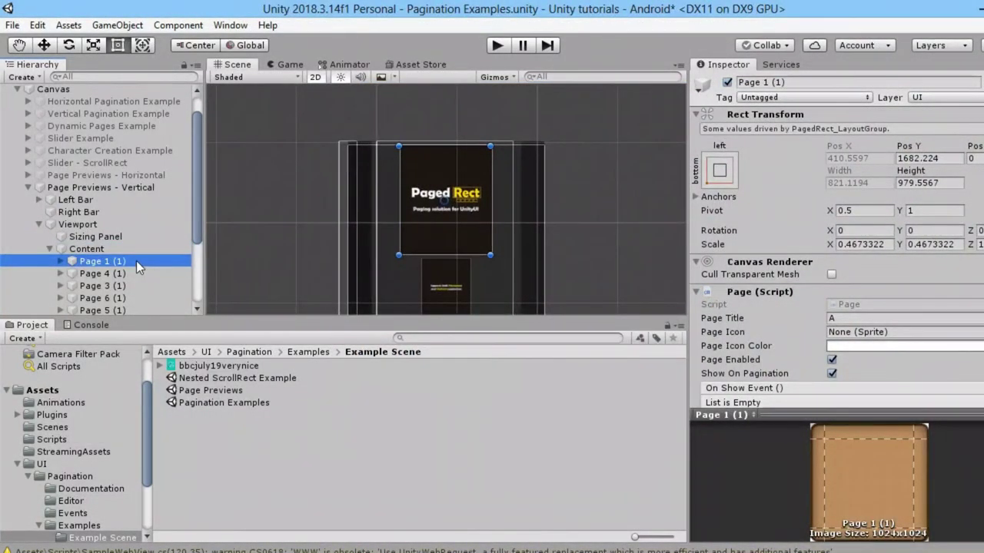
left_click(61, 261)
left_click(68, 274)
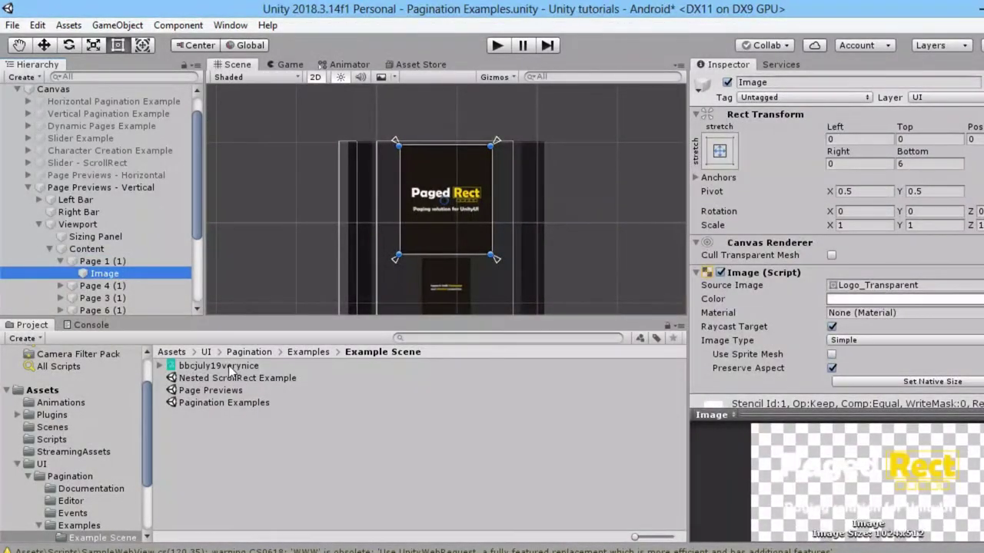
left_click_drag(230, 370, 888, 288)
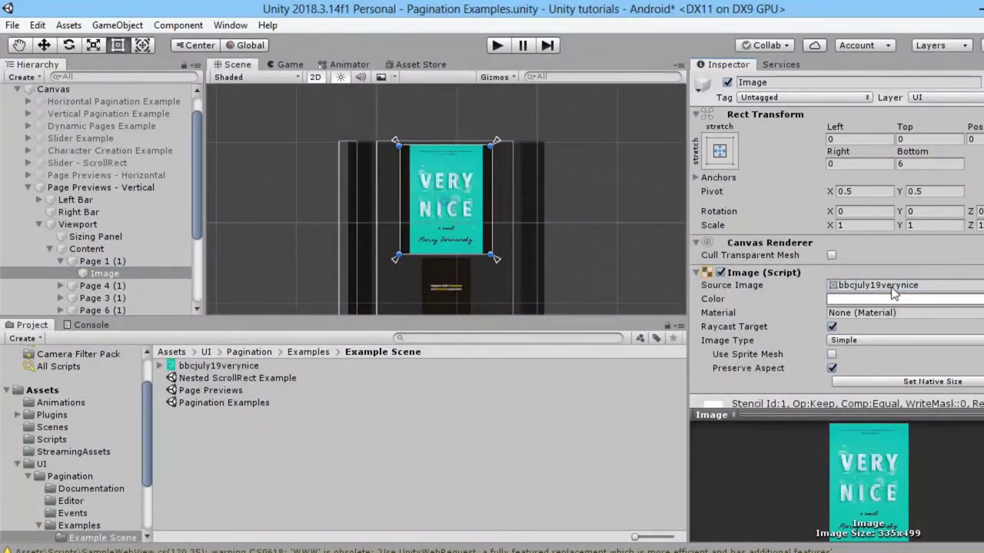
Test the vertical page previews in play mode, sliding the top page into the centre.
left_click(291, 65)
left_click(497, 45)
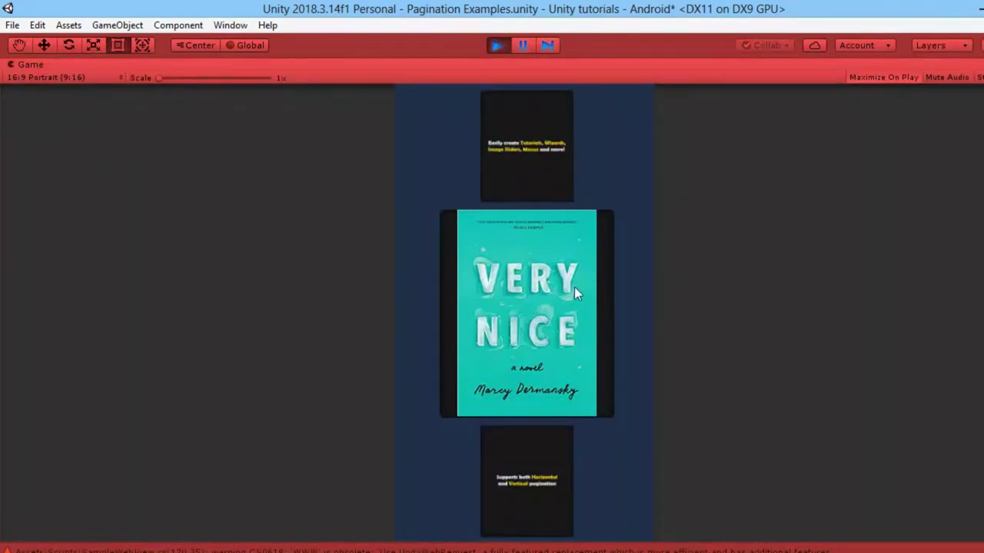
left_click(542, 159)
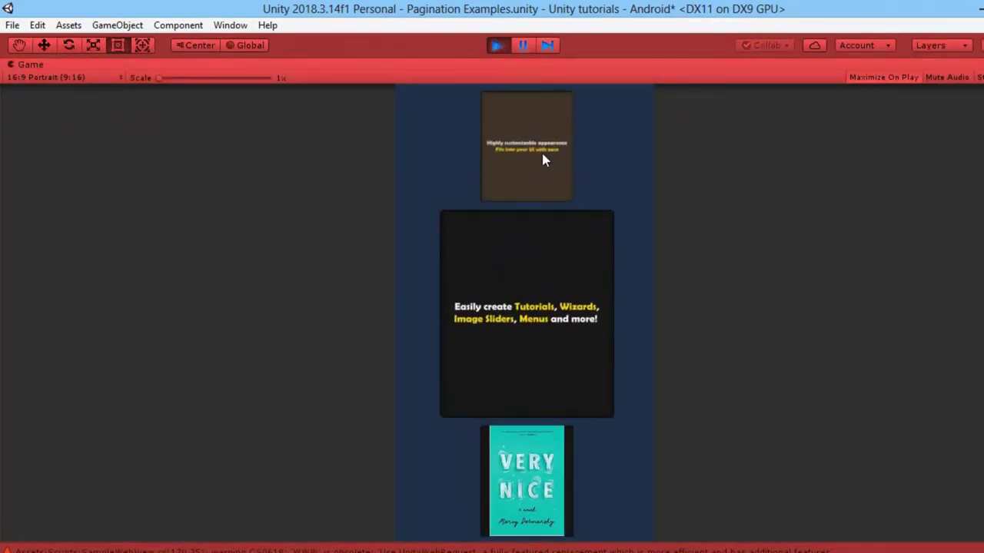
left_click(497, 45)
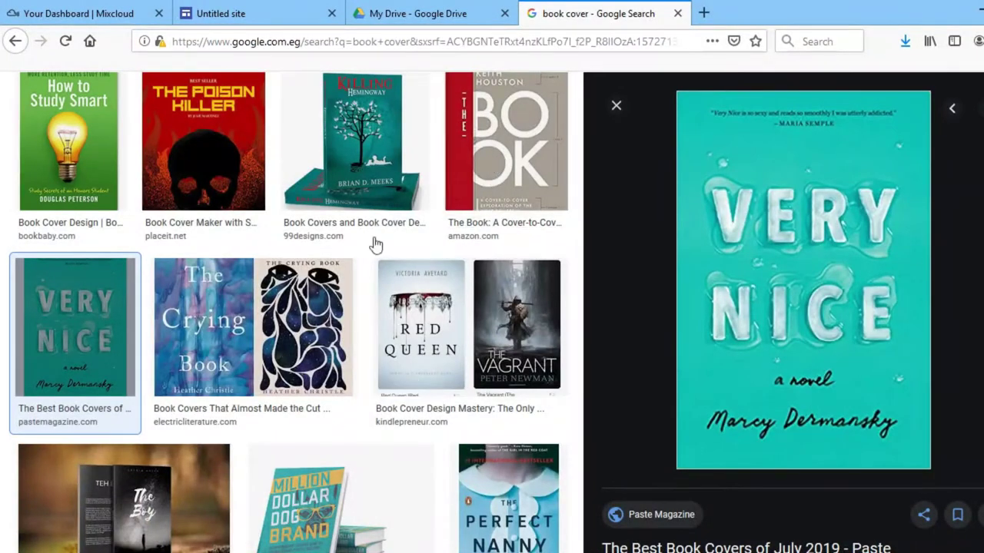
Preview The Book cover from amazon.com and save the image to the desktop.
left_click(208, 300)
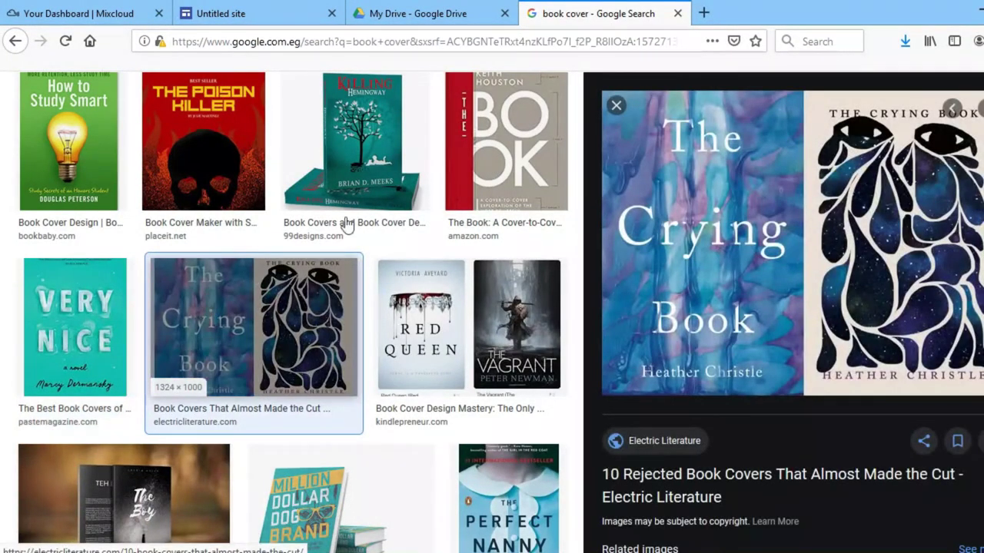
left_click(530, 131)
right_click(815, 203)
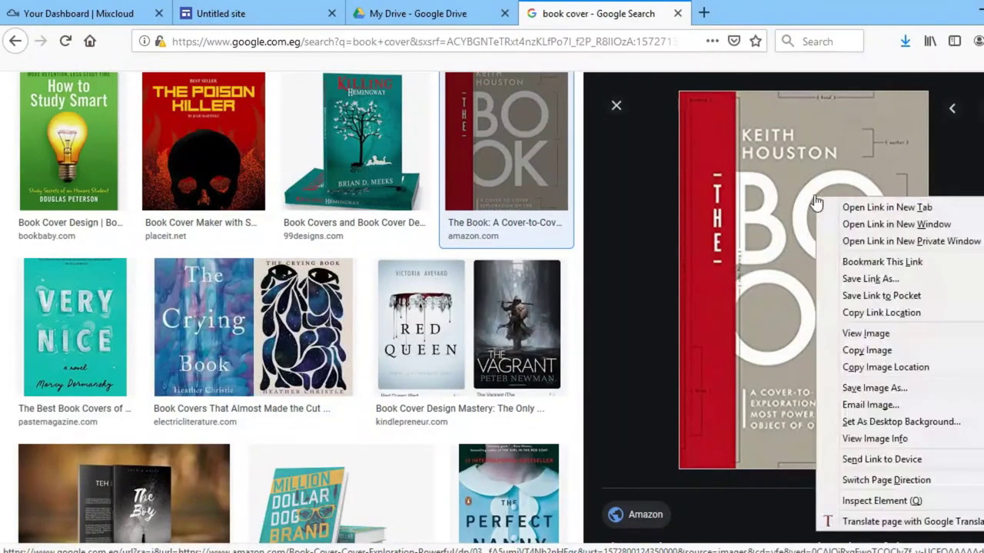
left_click(874, 387)
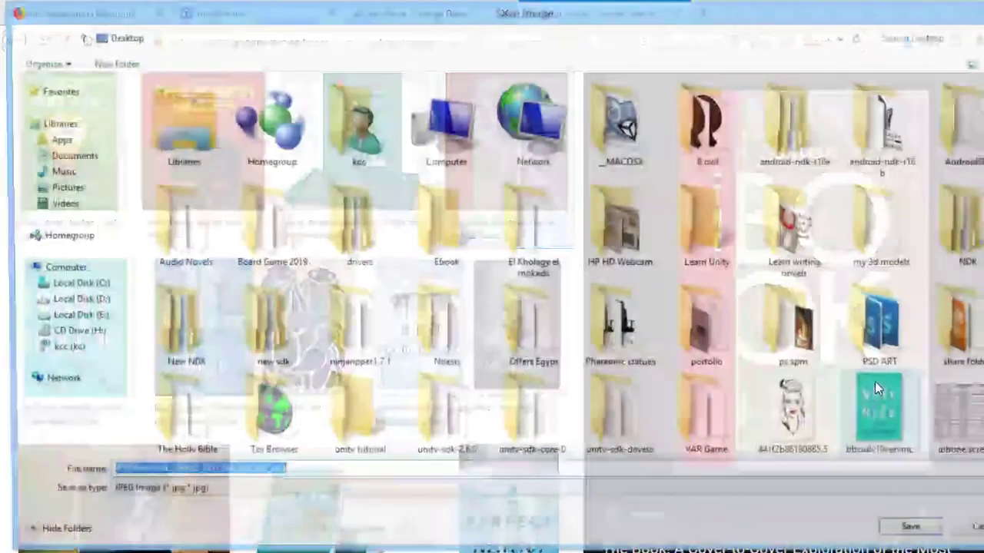
left_click(919, 531)
Back in Unity, set the downloaded 41UHen cover's Texture Type to Sprite (2D and UI).
left_click(979, 17)
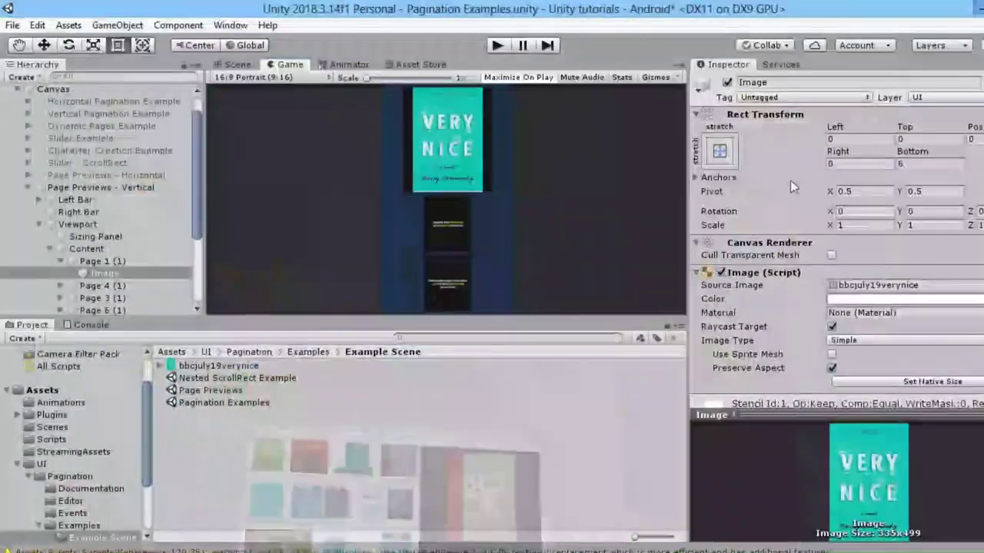
left_click(976, 8)
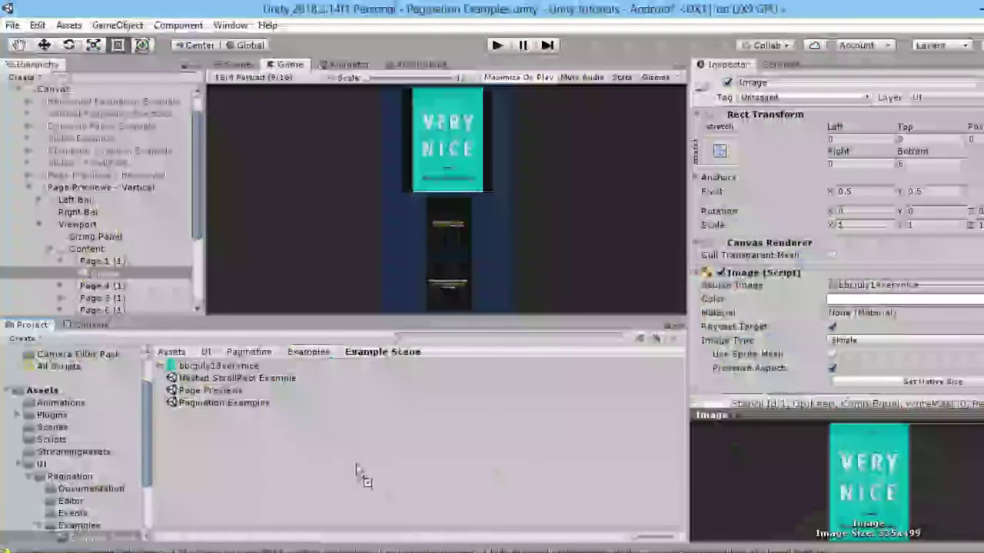
left_click(216, 366)
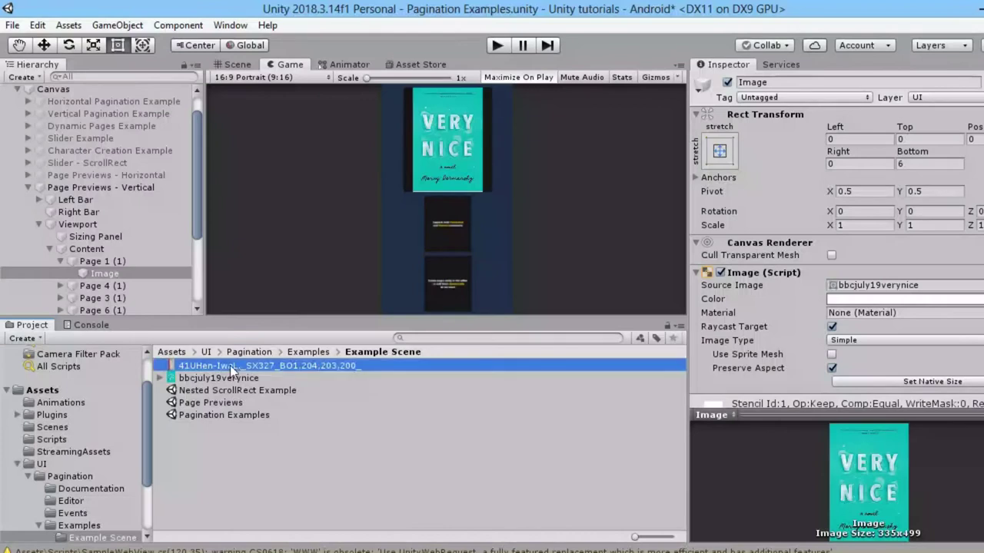
left_click(885, 119)
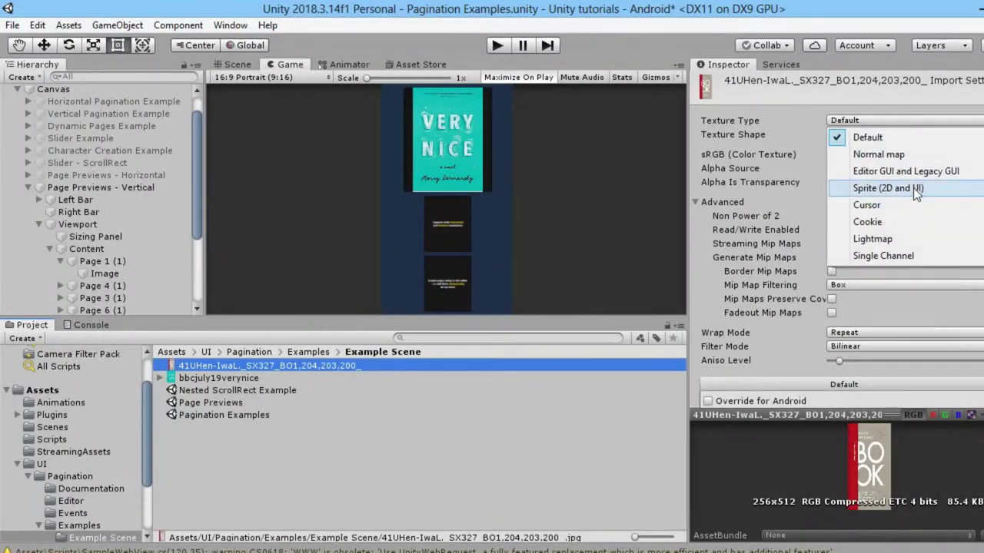
left_click(913, 187)
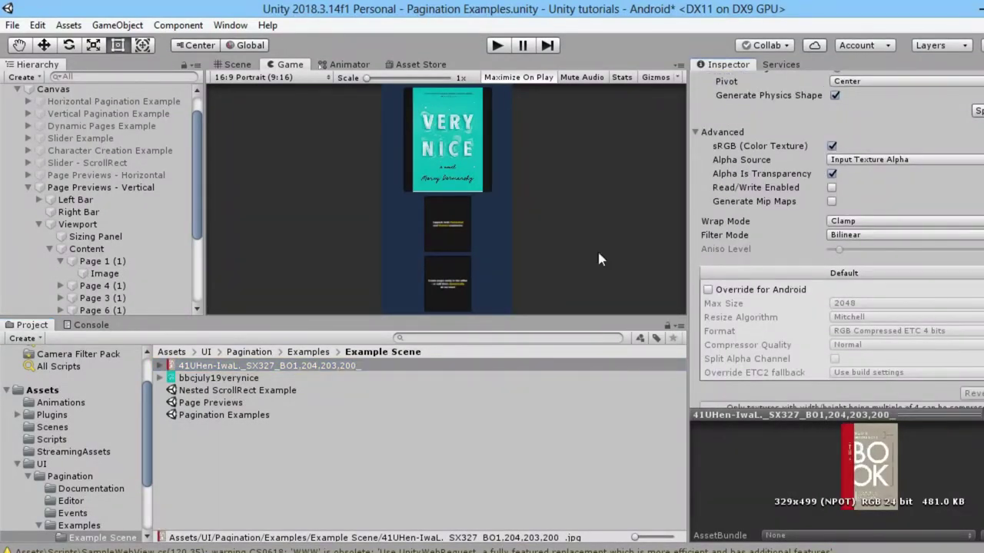
Set the Image under Page 4 (1) to use The Book cover as its Source Image.
left_click(107, 285)
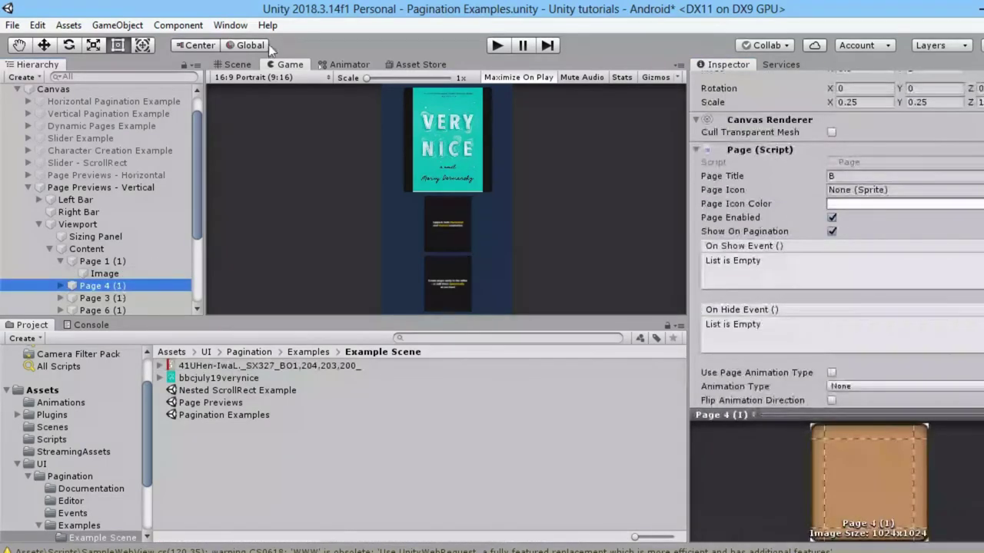
left_click(241, 63)
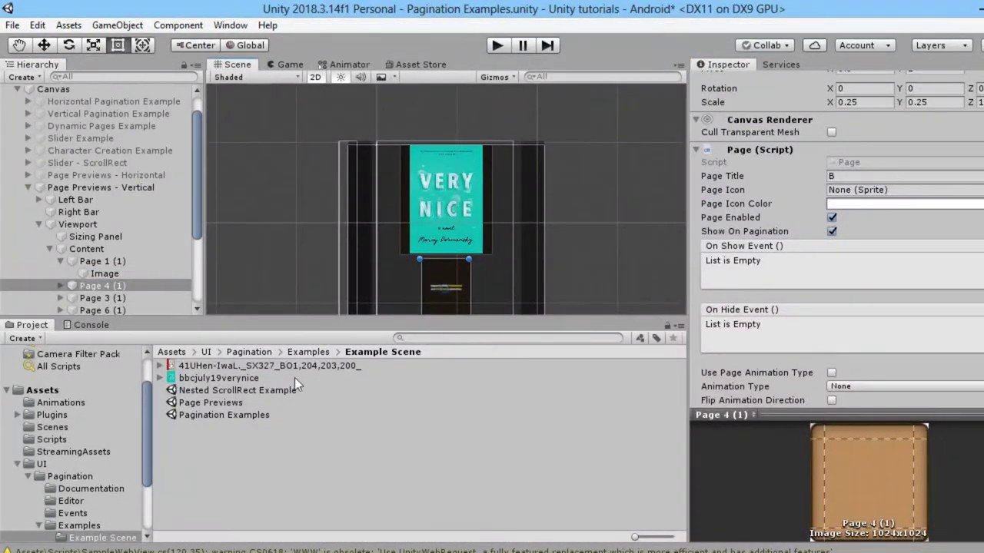
left_click_drag(273, 366, 331, 427)
left_click(60, 286)
left_click(103, 298)
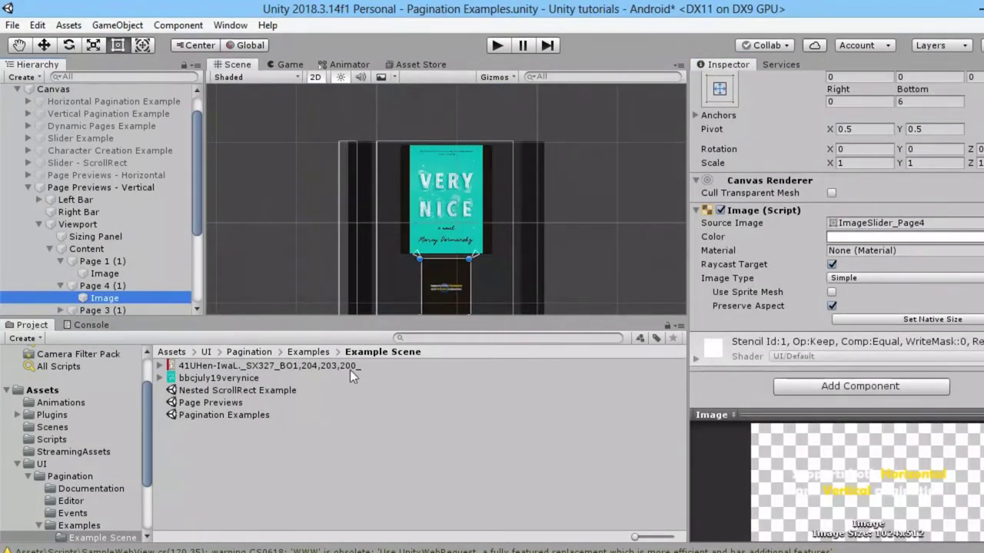
left_click_drag(252, 365, 926, 221)
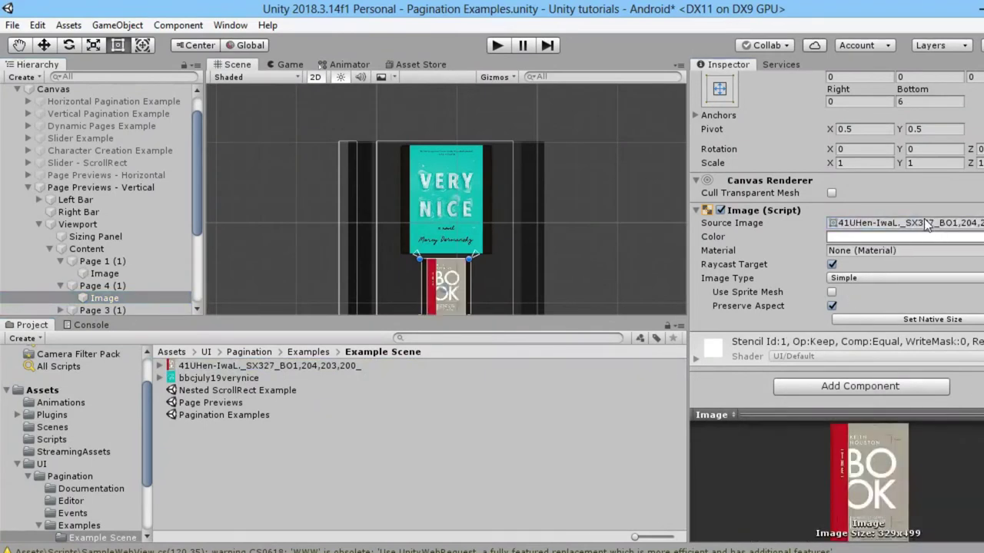
left_click(497, 46)
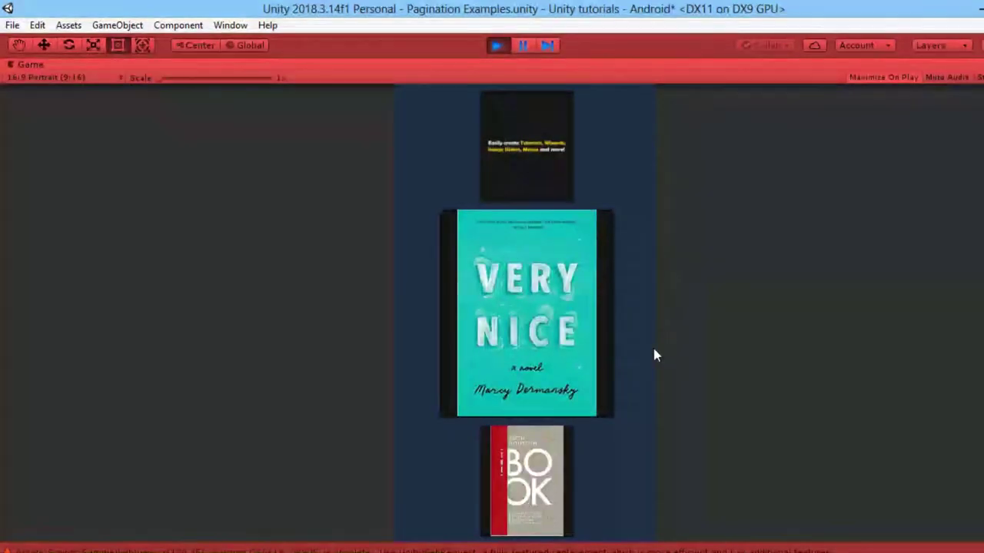
left_click(549, 470)
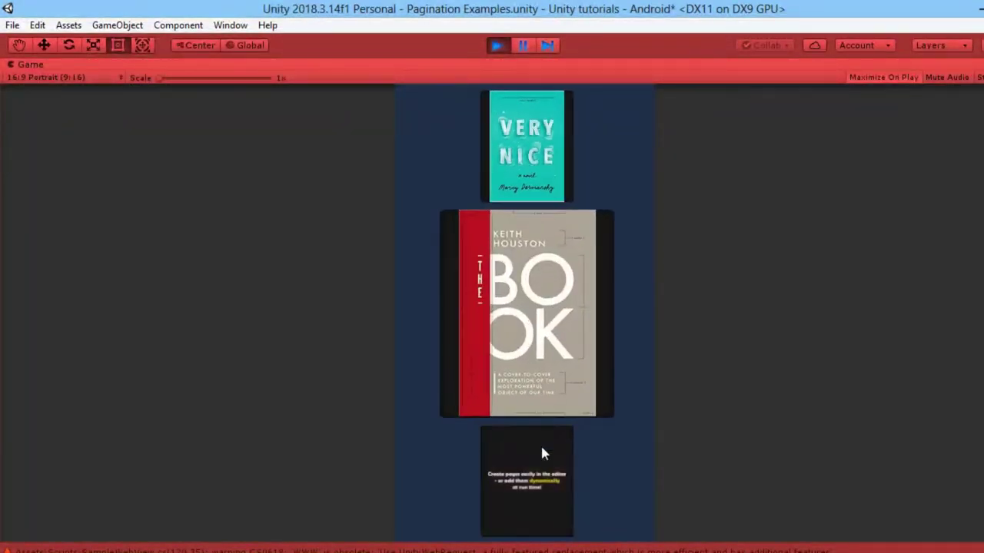
left_click(541, 444)
left_click(527, 161)
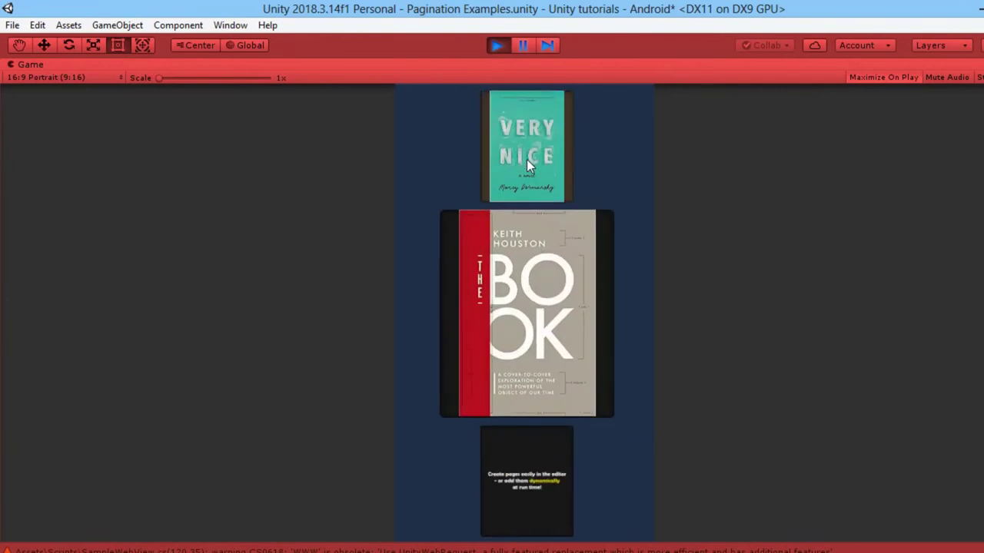
left_click(527, 160)
left_click(497, 45)
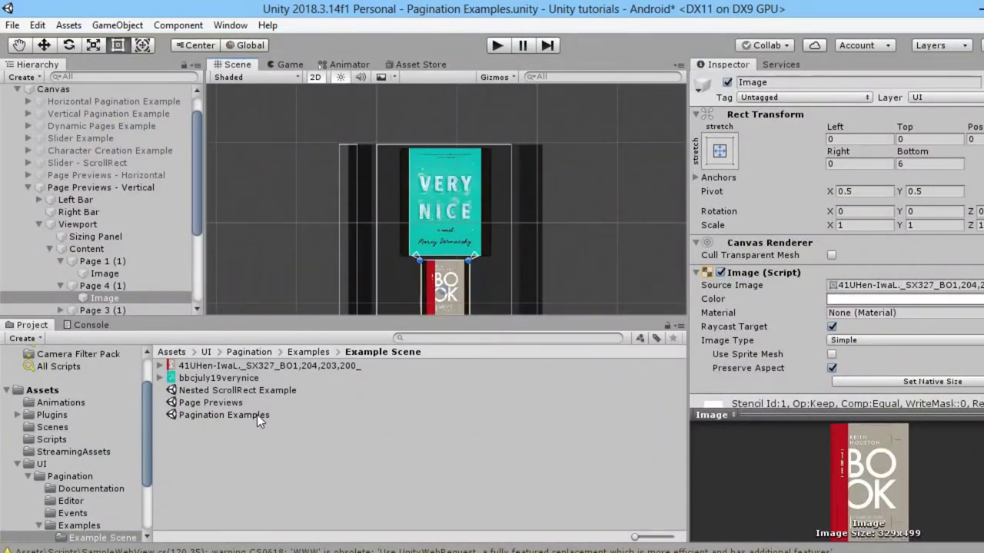
Replace the note with 'and so on', 'we can add many books in our library', 'as we want'.
key("alt+Tab")
left_click_drag(672, 180, 364, 132)
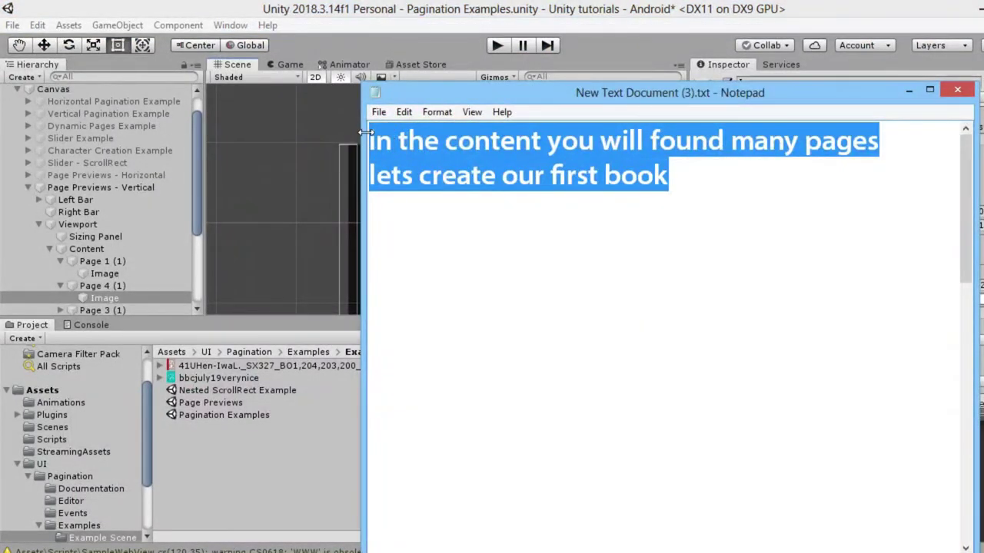
type("and so ")
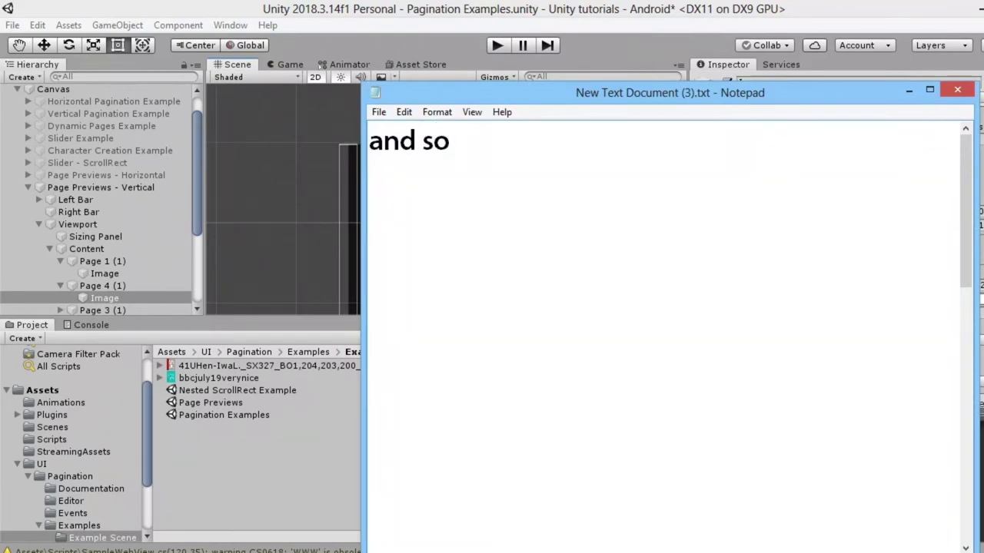
type("on")
key("BackSpace")
type("n")
key("Return")
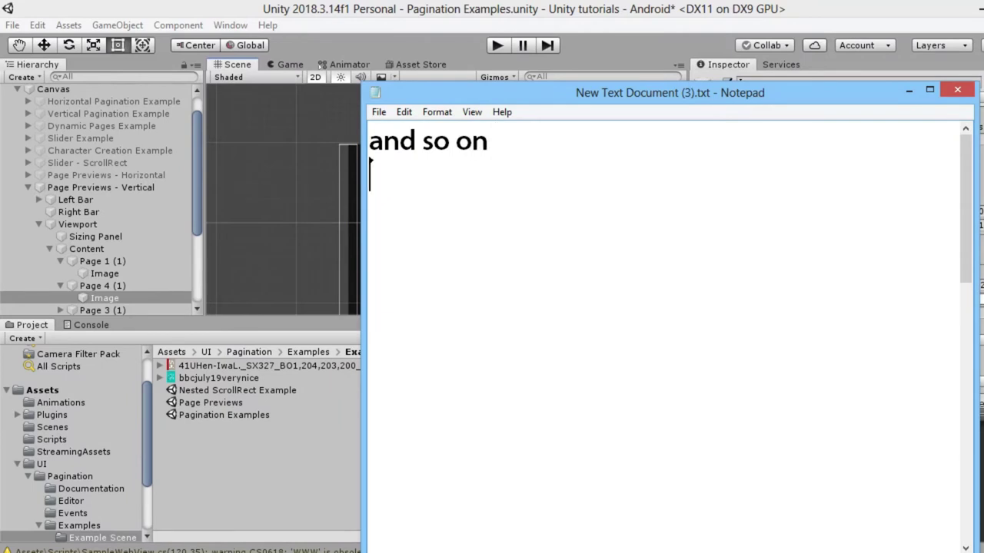
type("we can ")
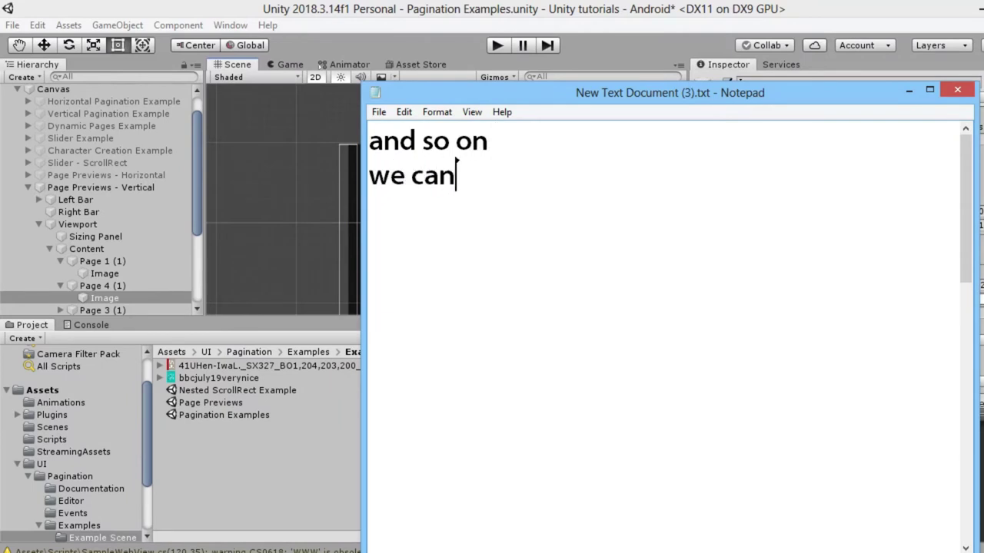
type("add ")
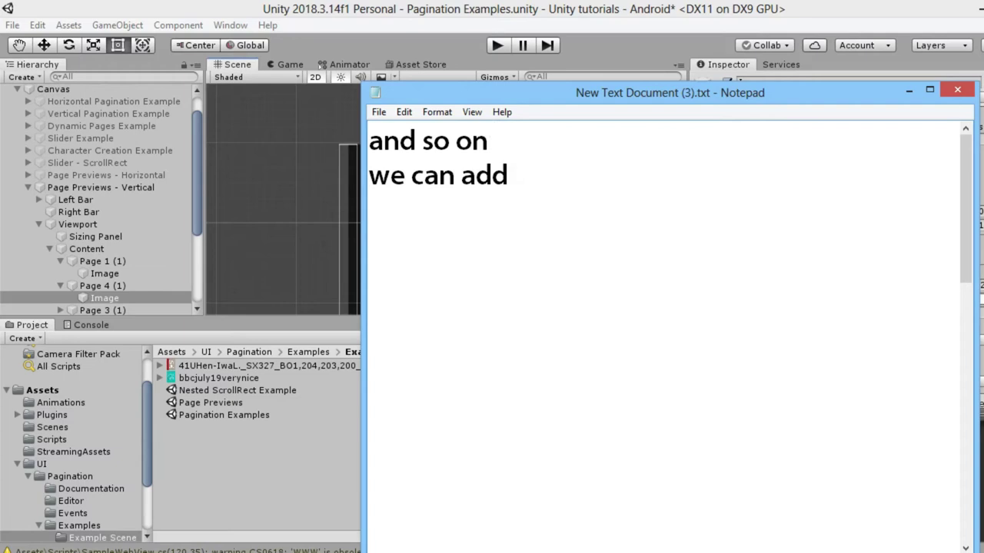
type("many books in our library")
key("Return")
type("as we want")
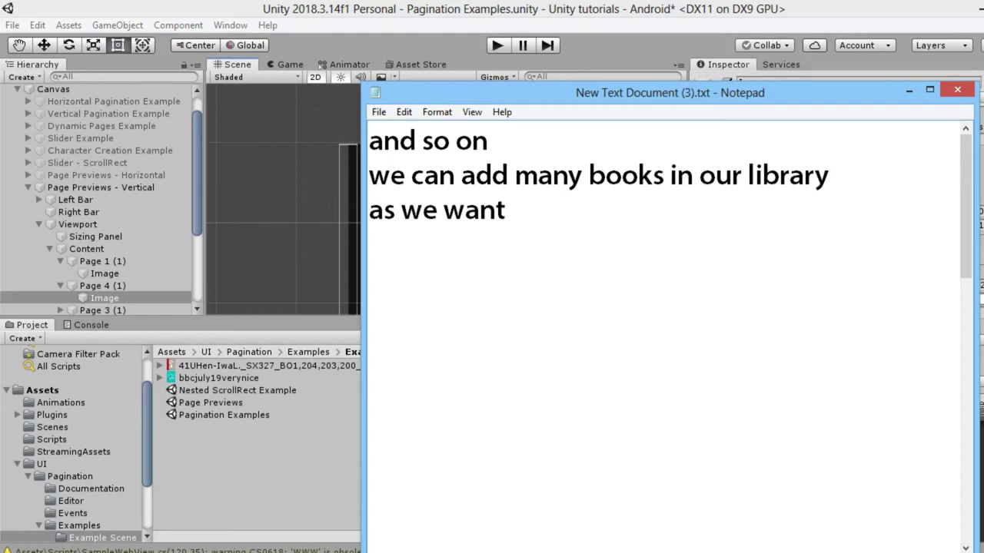
Below a blank line, start the note 'lets add a button component to this book cover'.
key("Return")
key("Return")
type("a")
key("BackSpace")
type("lets add")
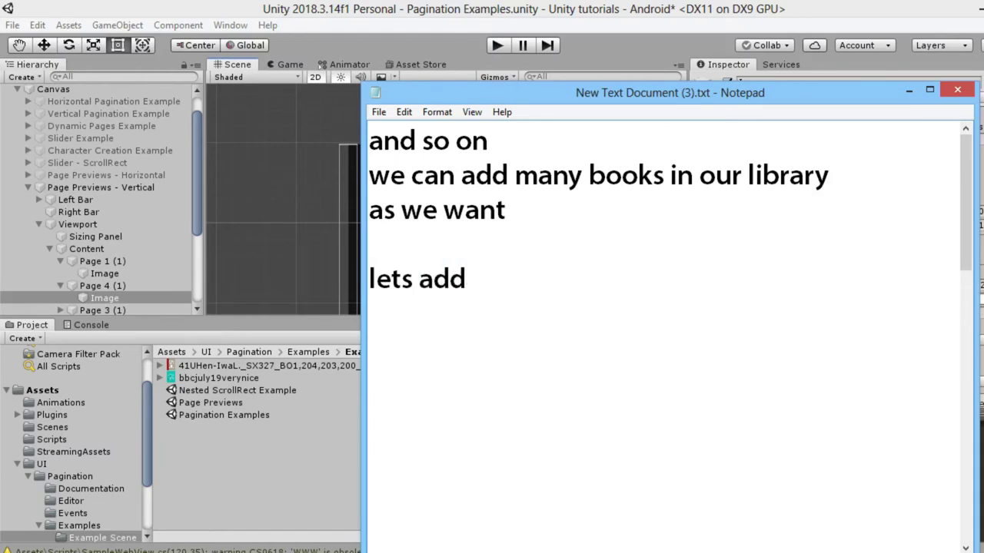
type(" a button c")
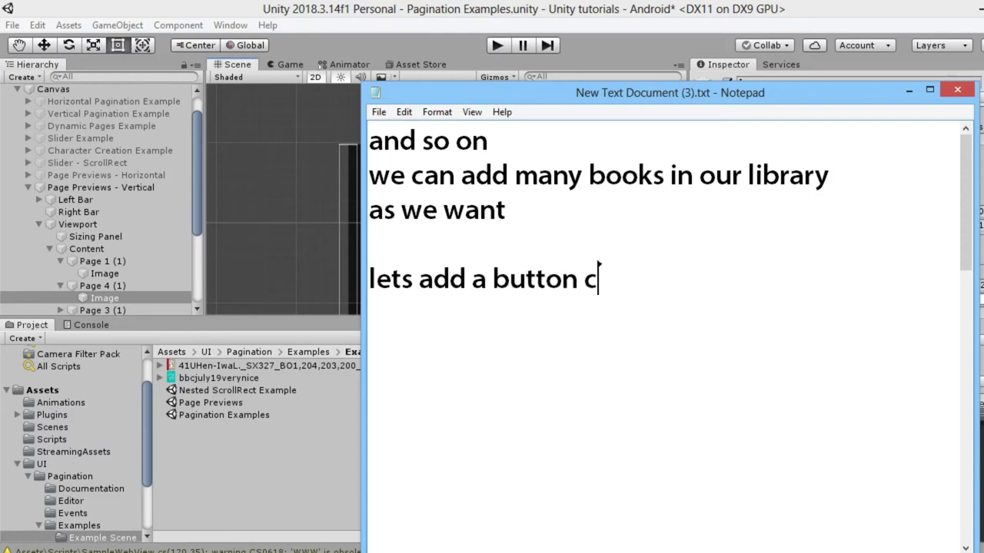
type("omponent")
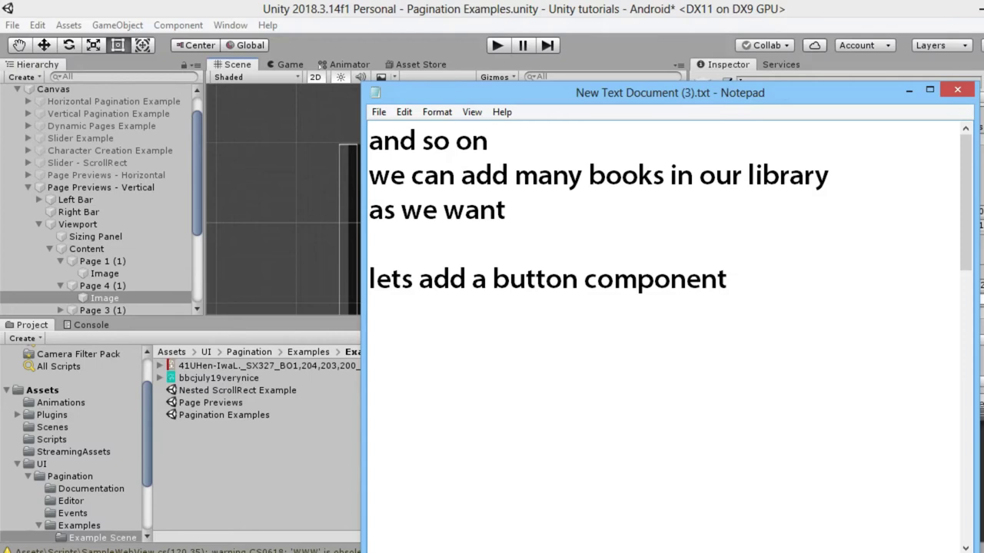
type(" to this")
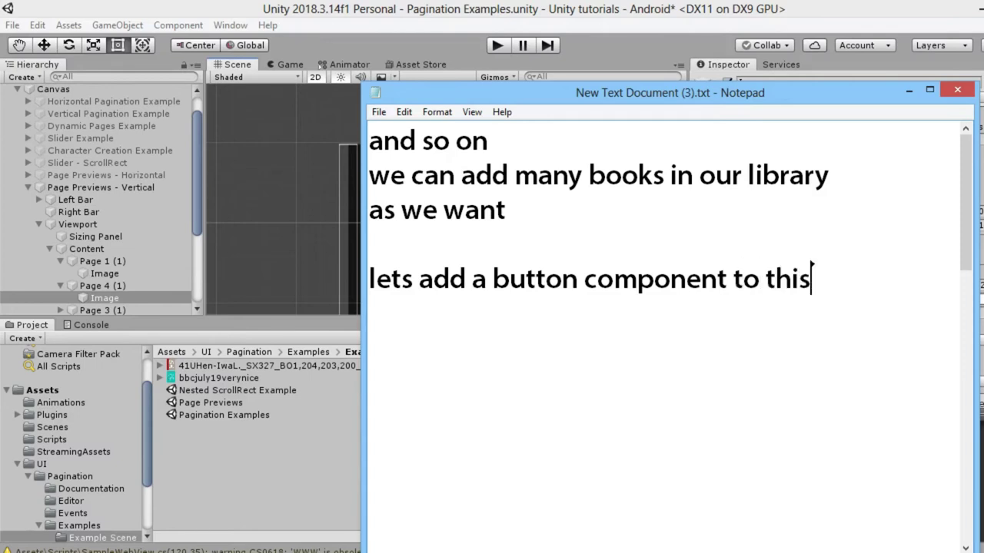
type(" book ")
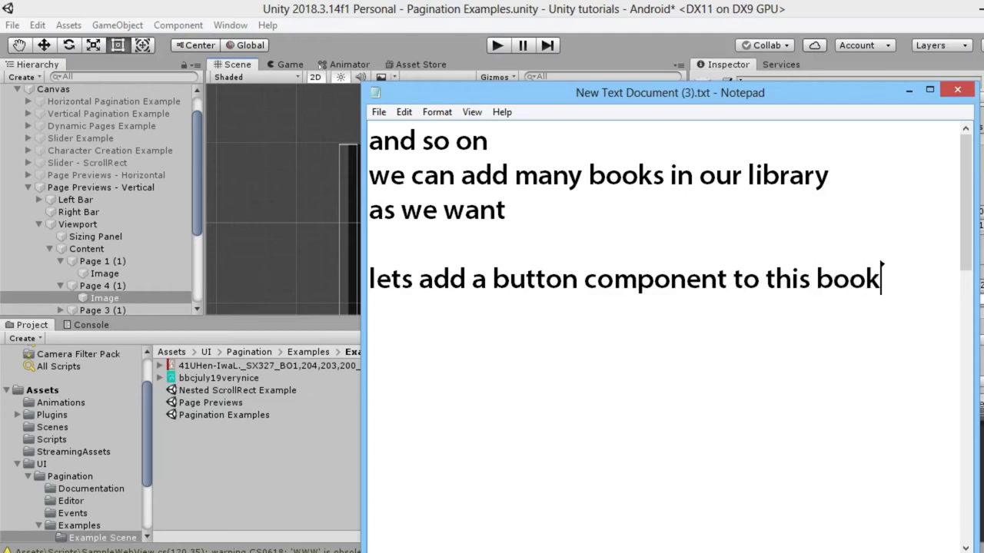
type("cover")
Add lines 'because when the user click on this cover' and 'take him to the audio scene', then minimize Notepad.
key("Return")
type("because when the u")
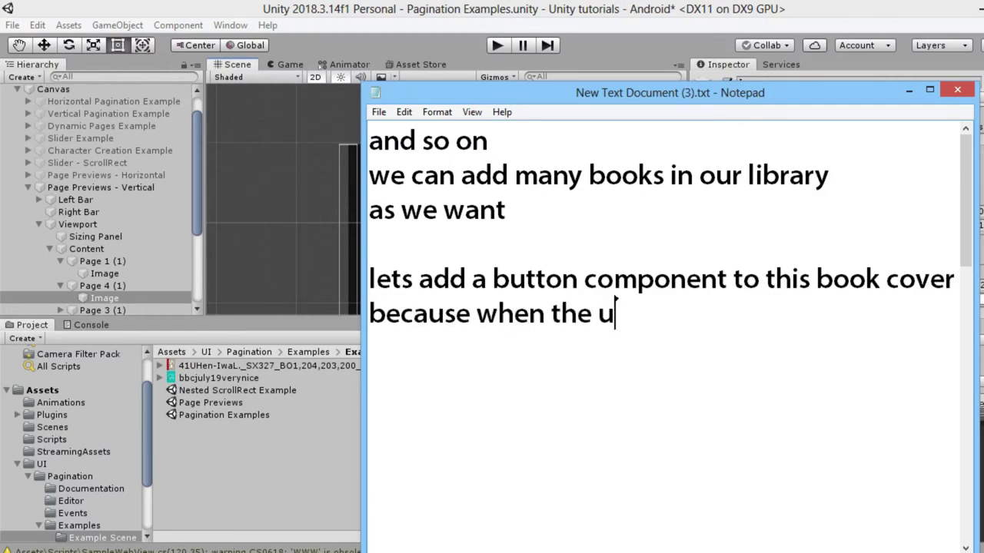
type("ser click on this cover")
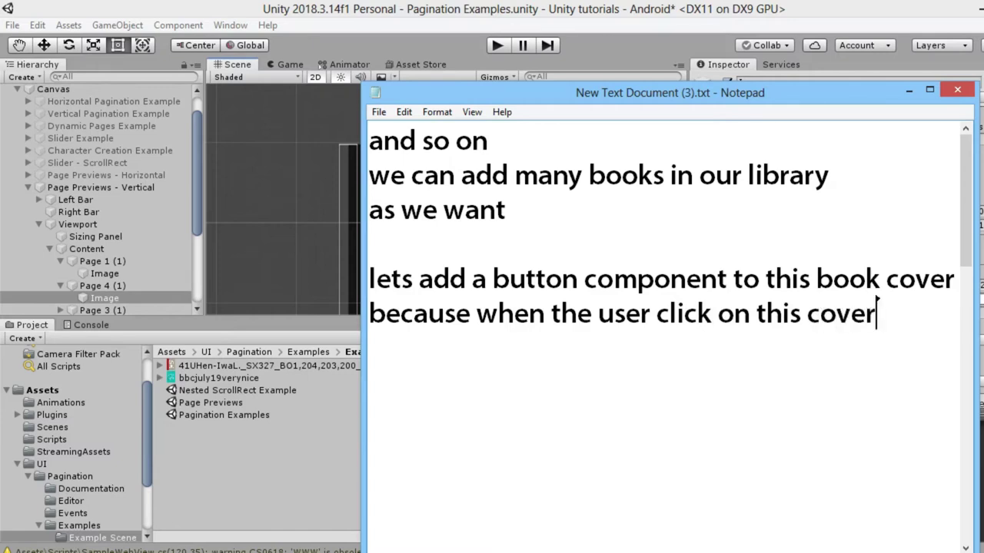
key("Return")
type("take ")
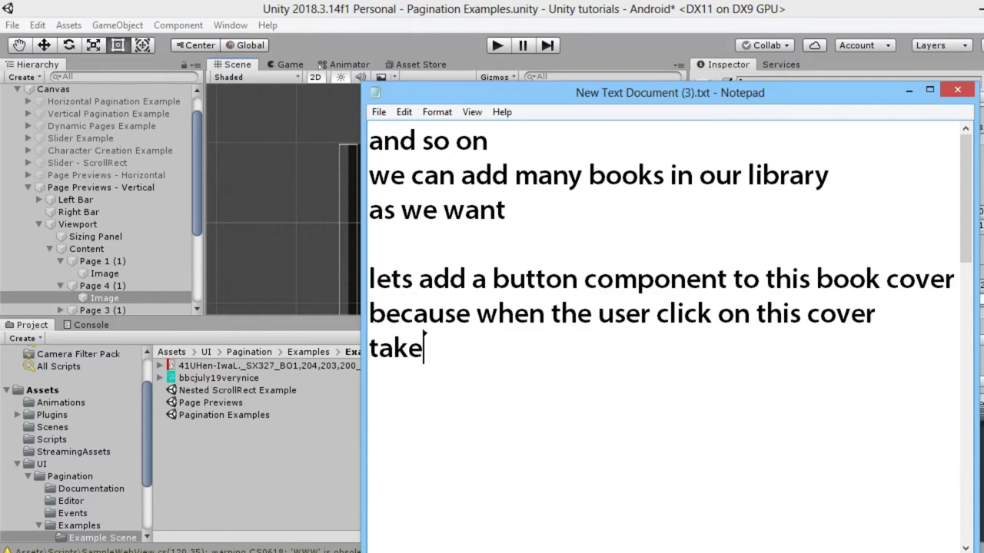
type("him to the a")
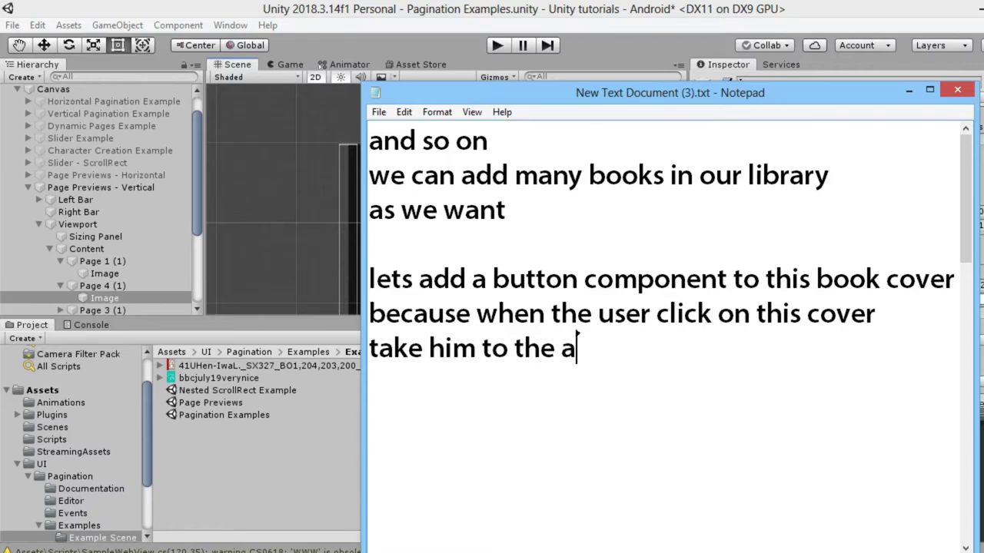
type("udio")
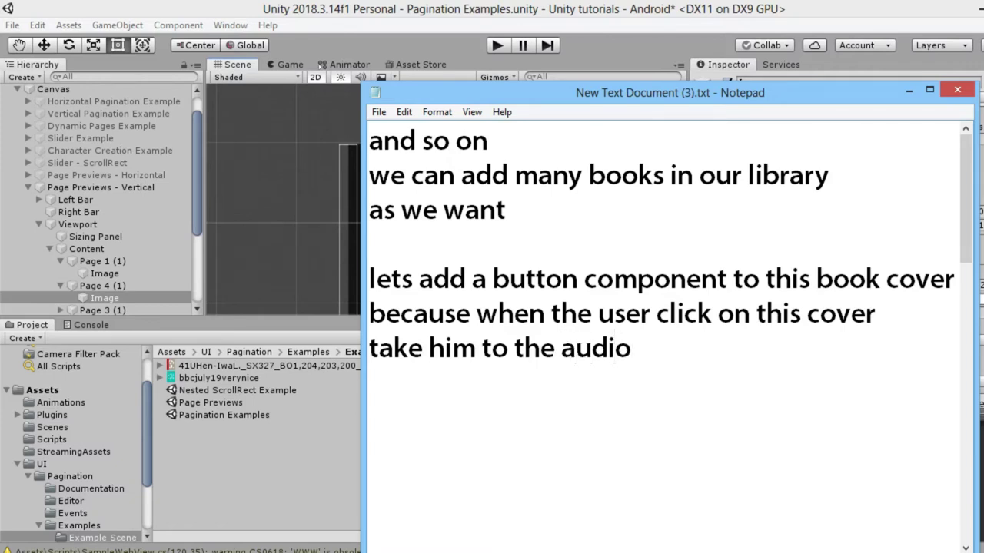
type(" scene")
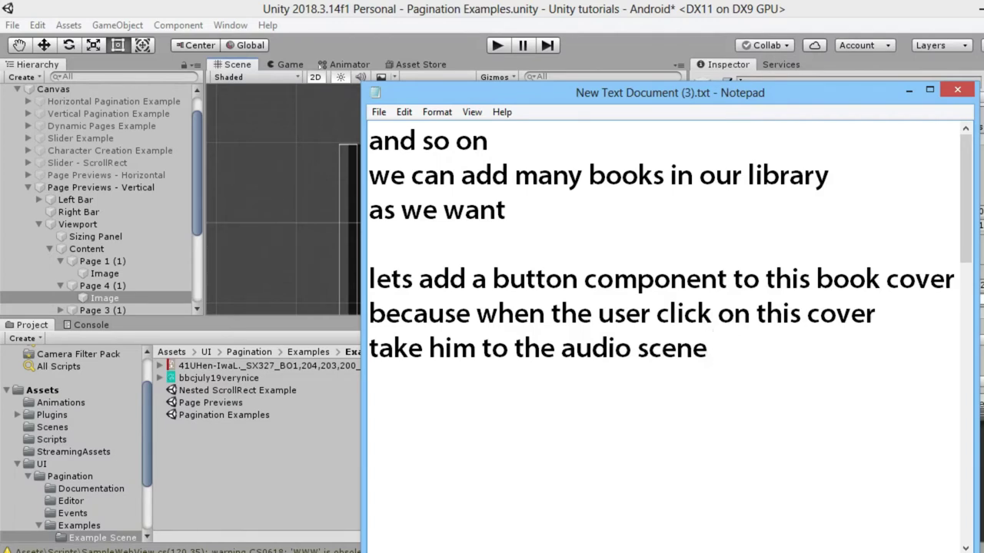
left_click(905, 90)
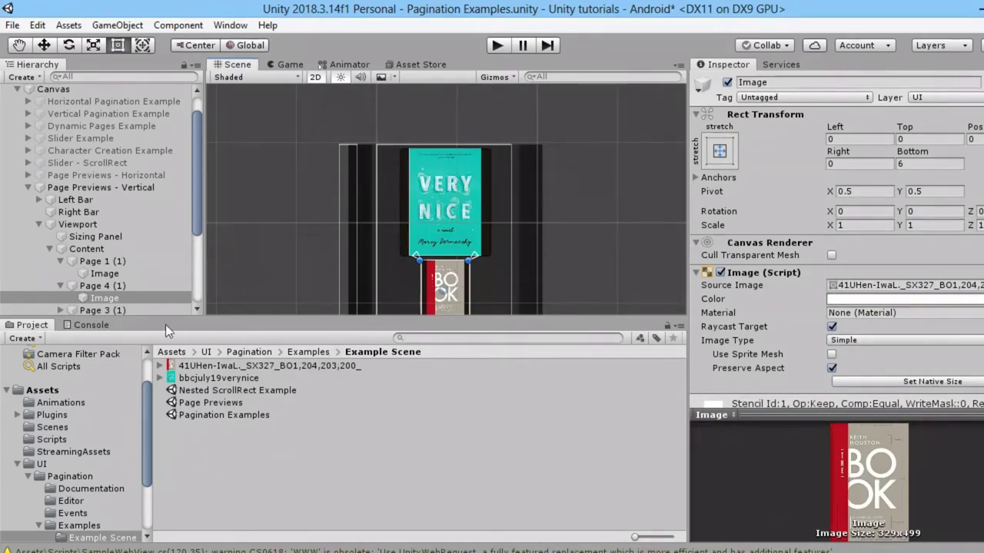
Select the cover Image under Page 1 (1) and add a Button component found by searching 'butt'.
left_click(117, 261)
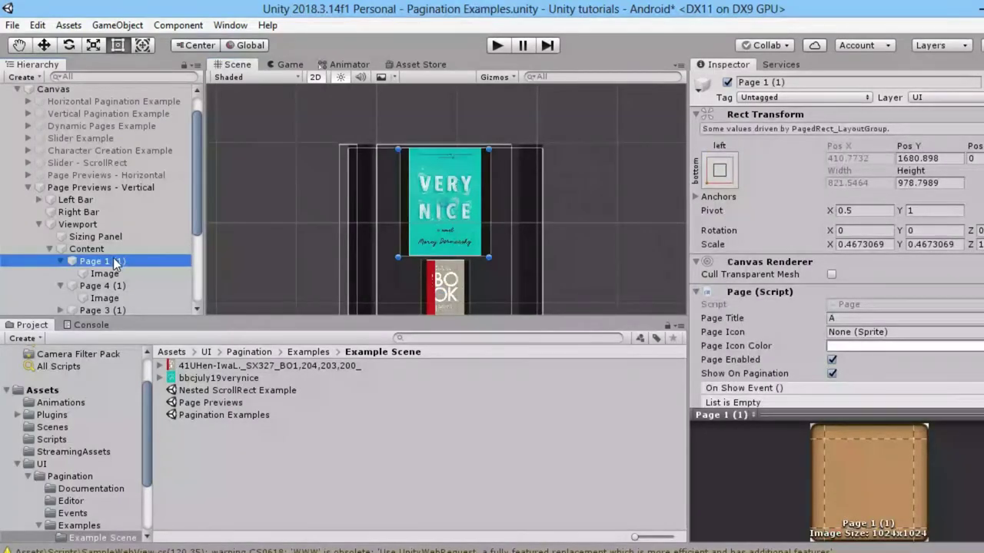
left_click(105, 273)
scroll(831, 334, "down", 3)
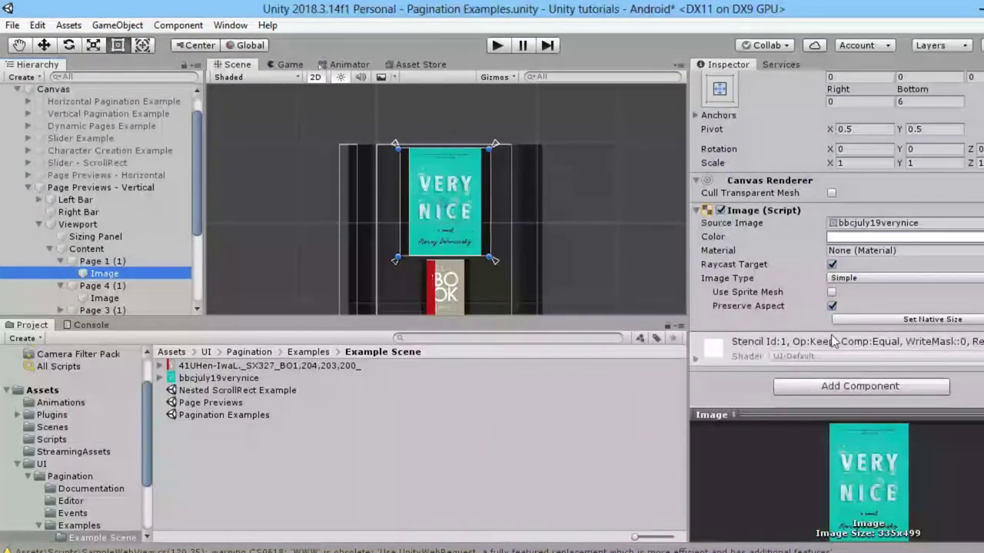
left_click(892, 384)
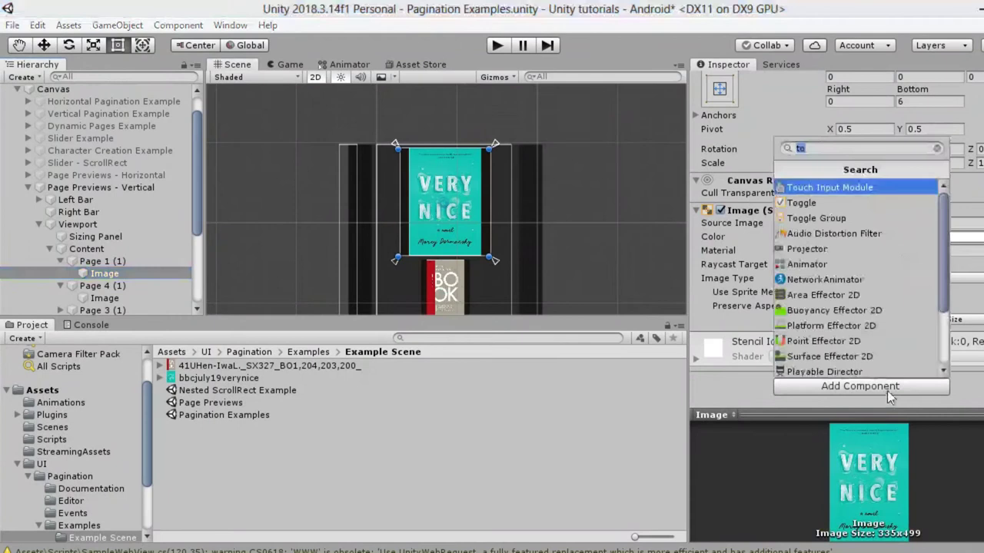
type("ui")
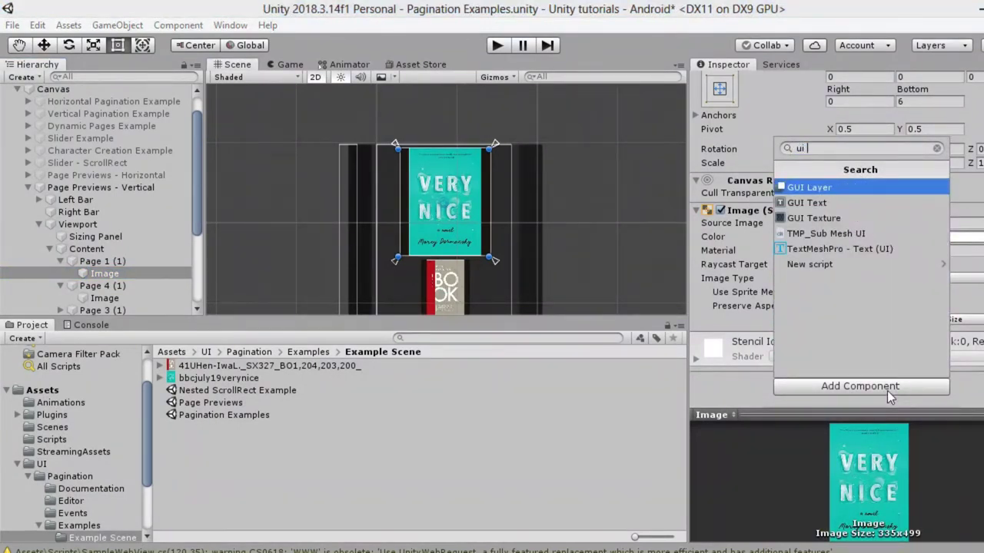
key("BackSpace")
key("BackSpace")
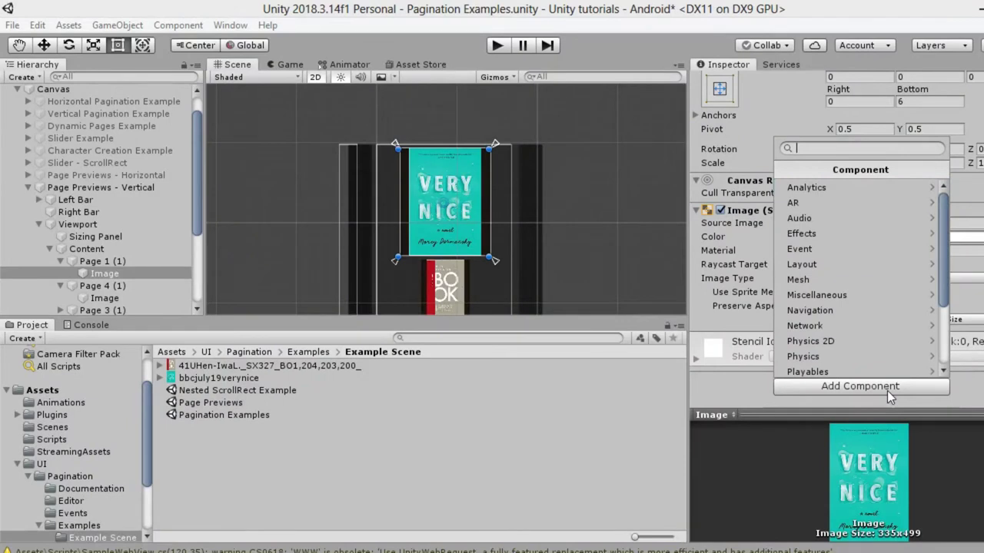
type("eve")
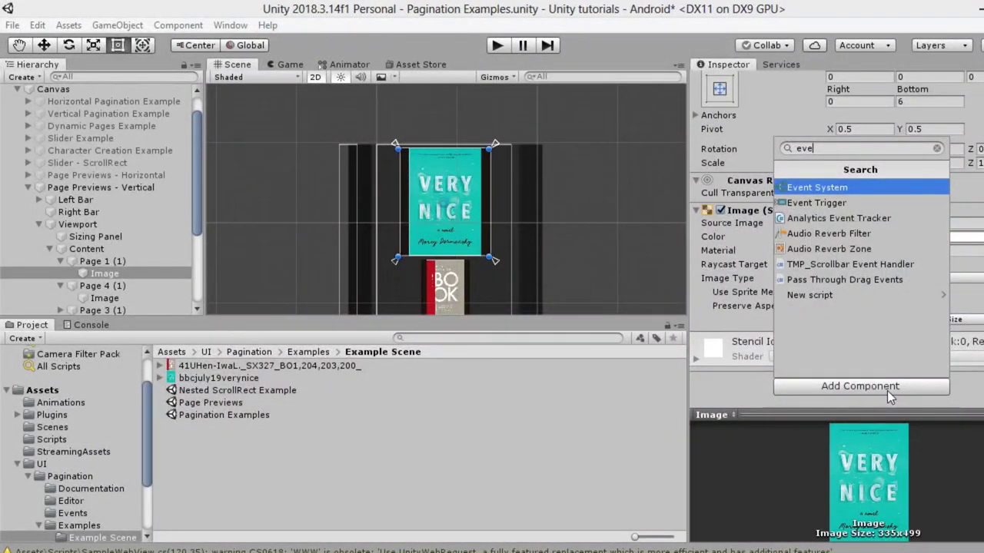
key("BackSpace")
key("BackSpace")
key("BackSpace")
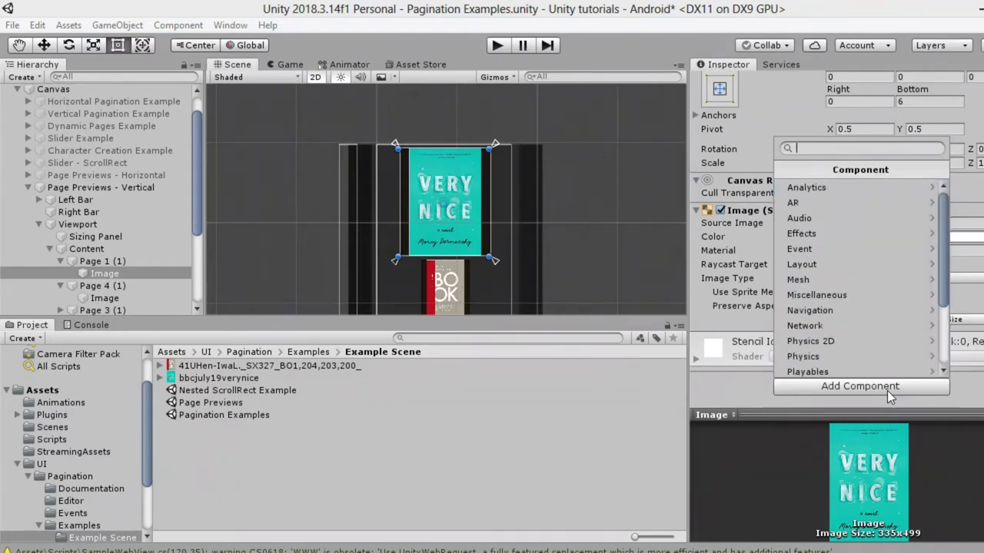
type("butt")
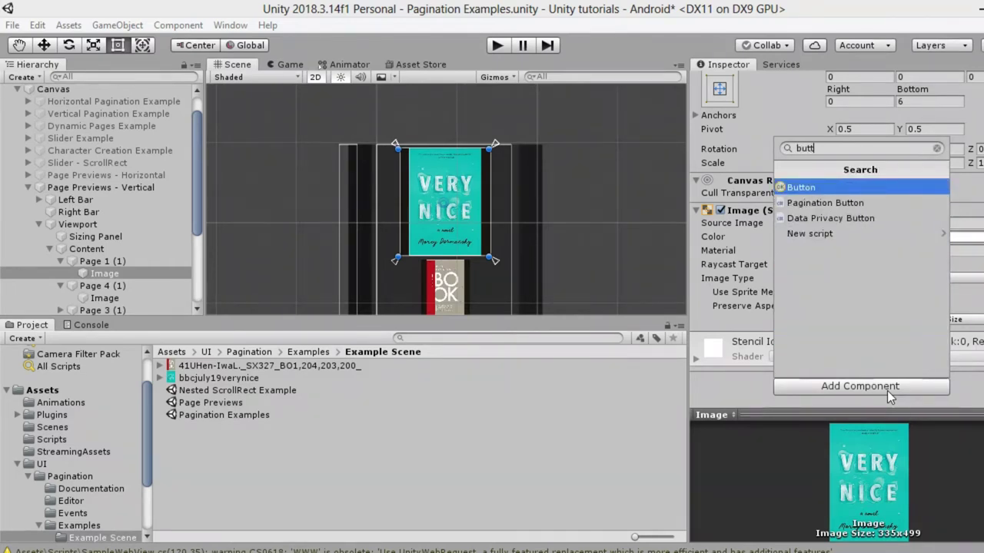
key("Return")
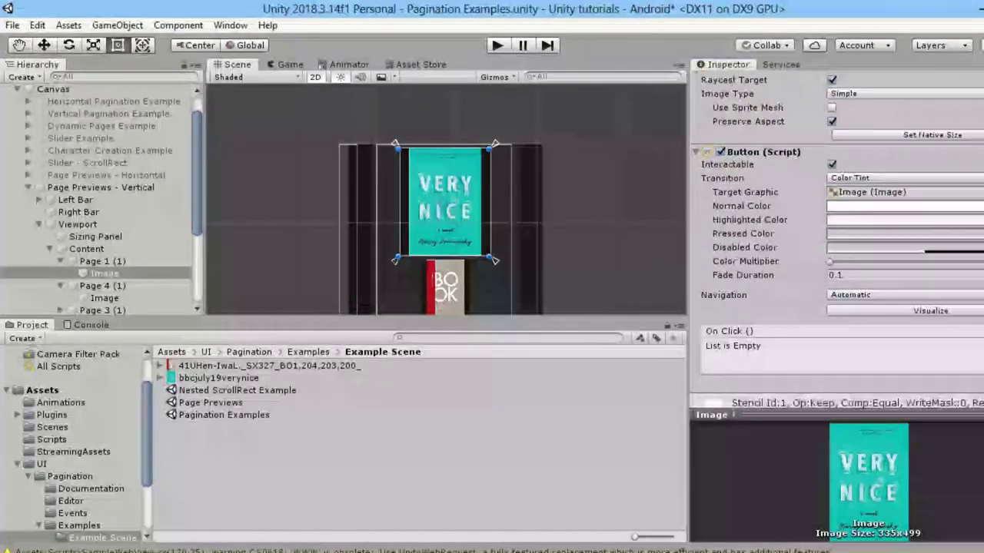
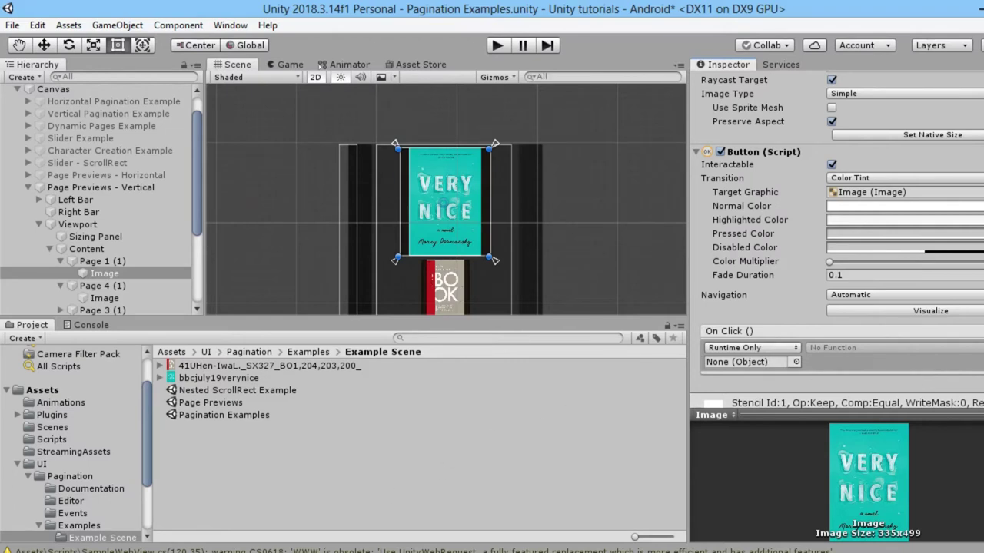
Overwrite the old Notepad note with the line 'now lets create the scene of the audio book'.
key("alt+Tab")
mouse_move(644, 433)
left_mouse_down()
mouse_move(382, 143)
mouse_move(368, 140)
left_mouse_up()
type("now lets create the ")
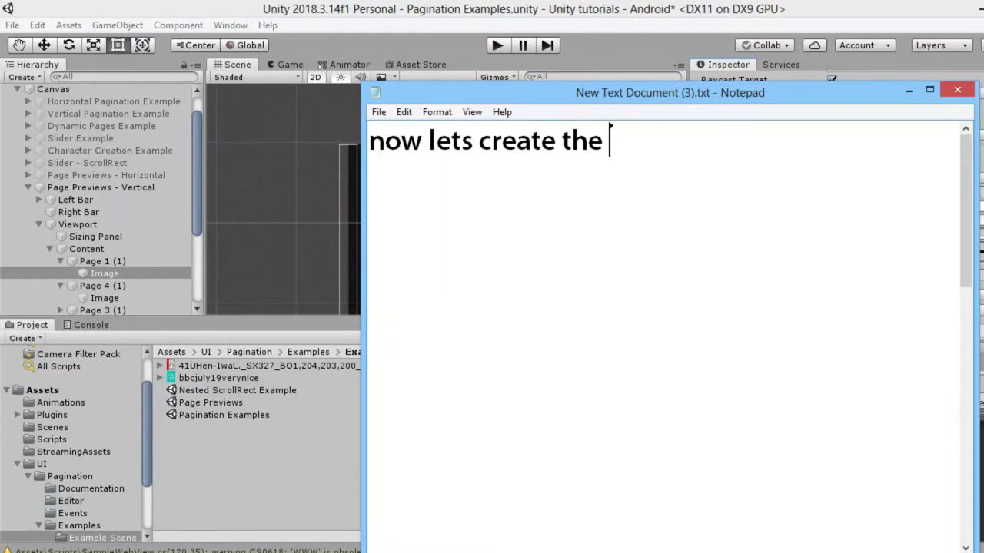
type("scene o")
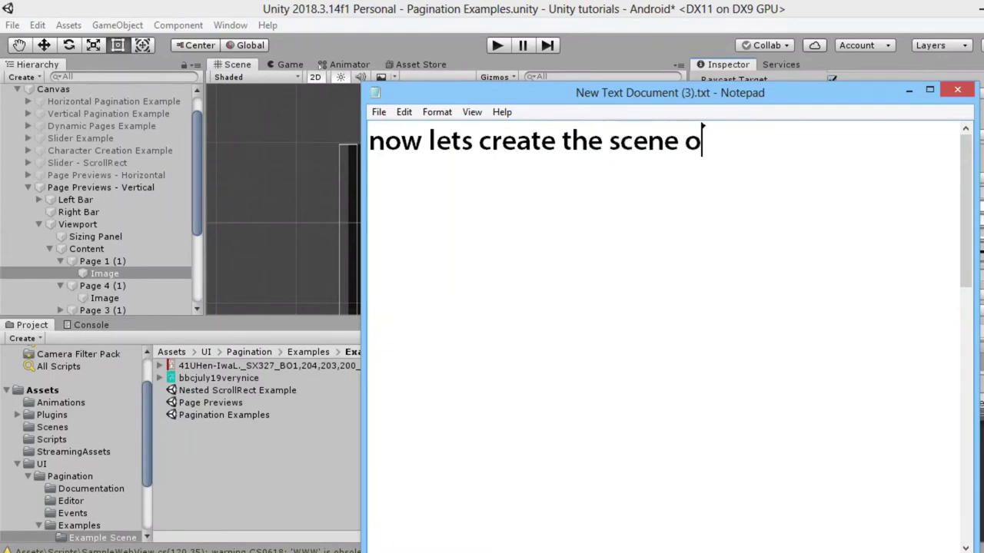
type("f the ")
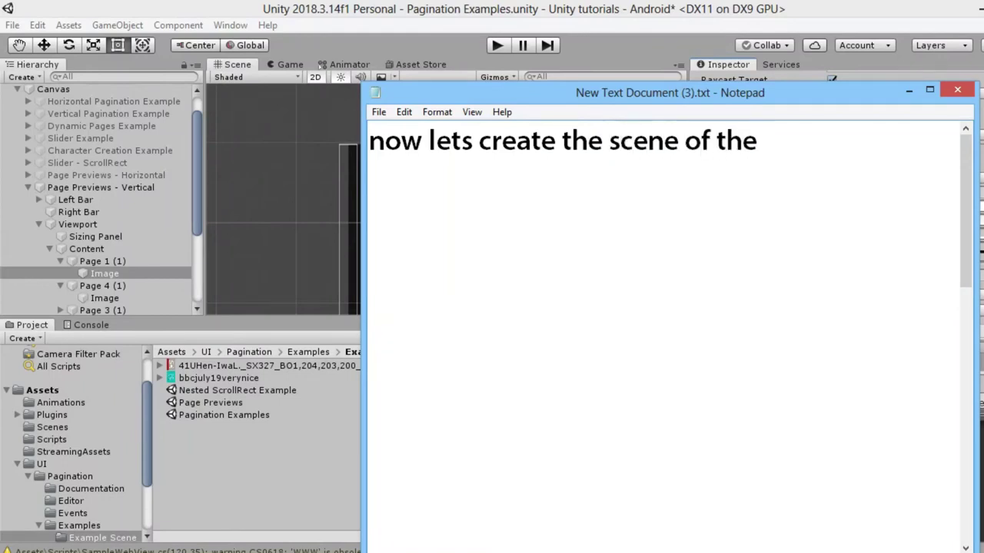
type("audio book")
key("Return")
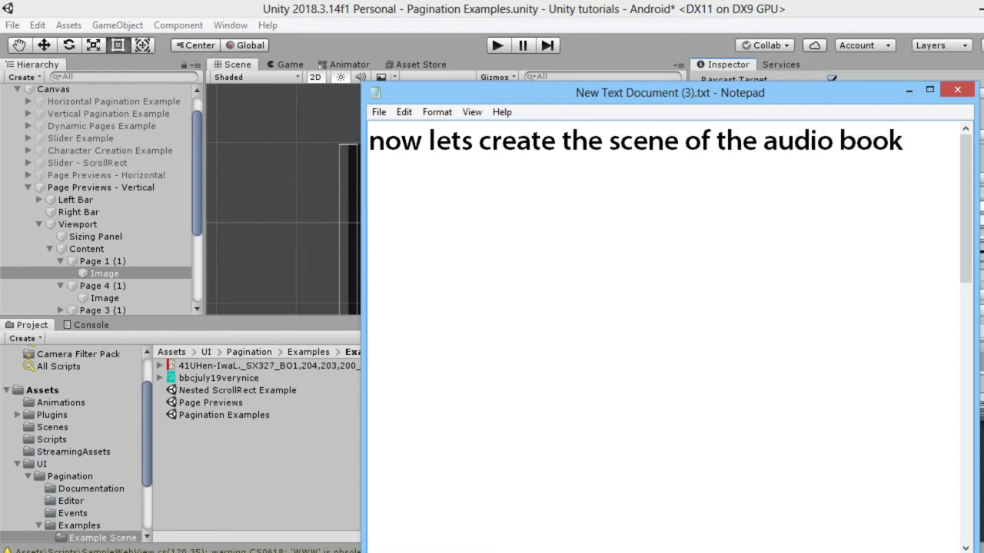
Start a new empty scene in Unity and dismiss the unsaved-changes prompt.
left_click(908, 90)
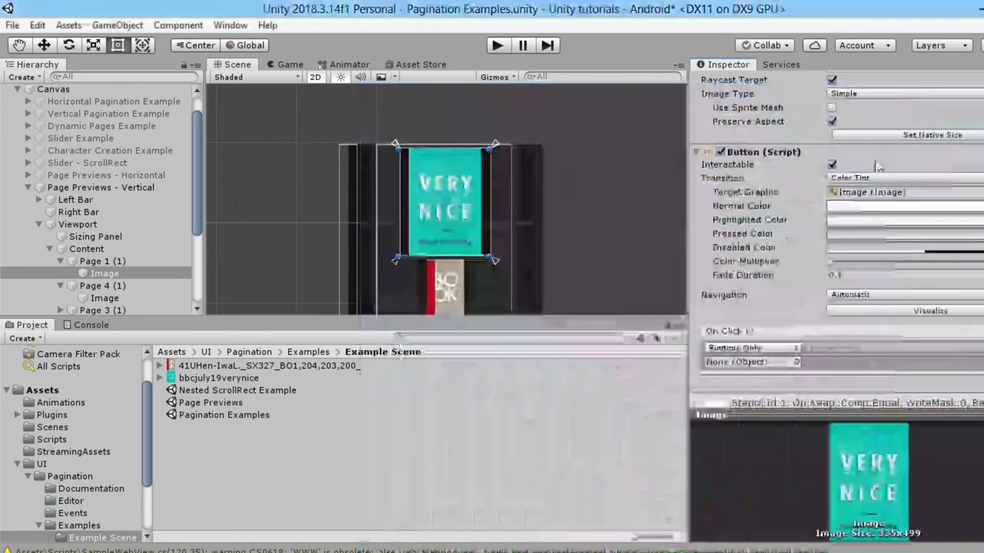
left_click(13, 25)
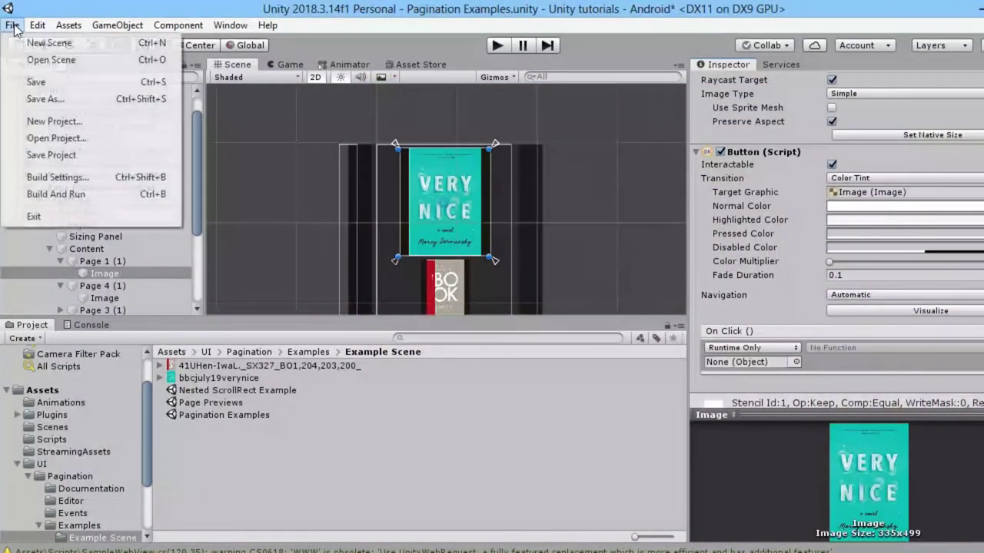
left_click(62, 43)
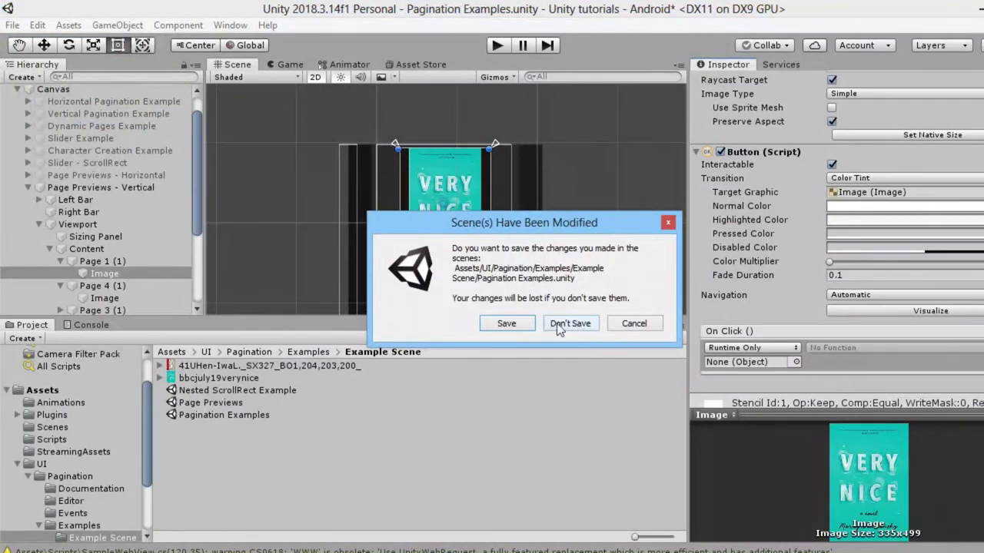
left_click(522, 325)
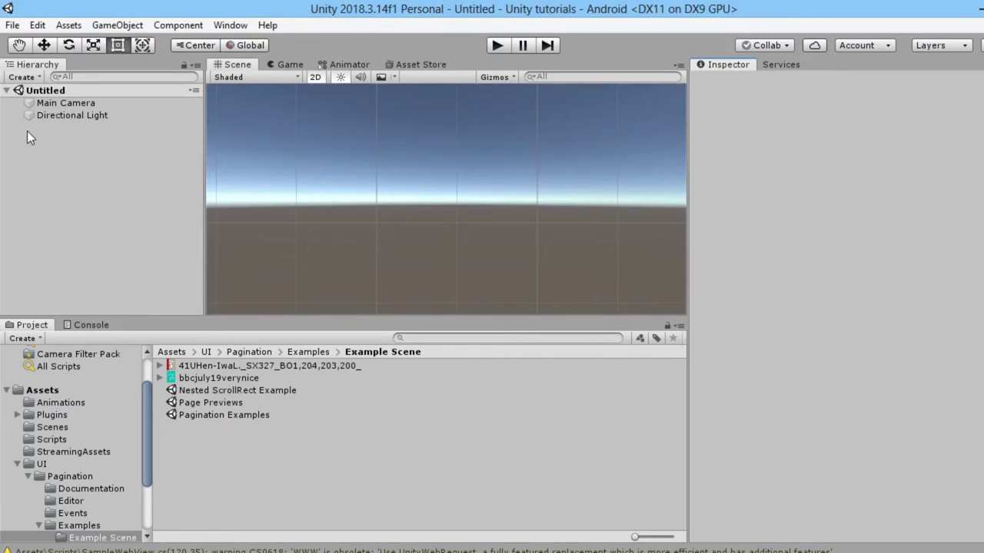
Save the new scene in Assets as booktrack.
left_click(19, 28)
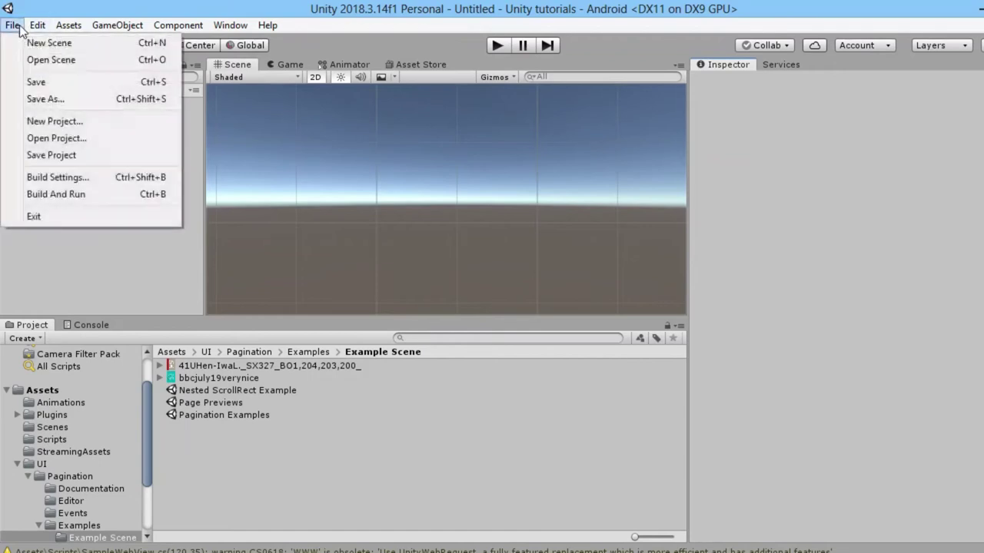
left_click(84, 99)
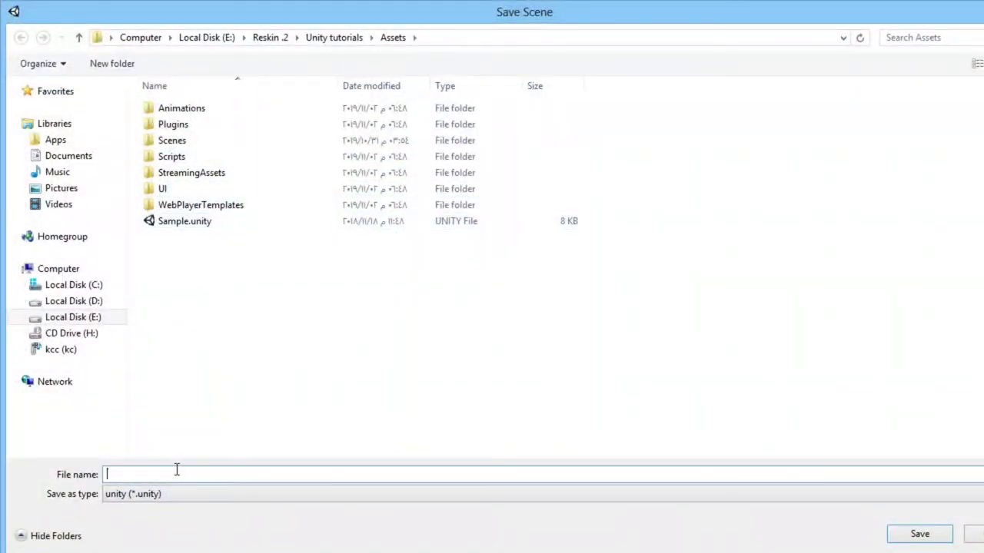
type("booktrack")
left_click(899, 542)
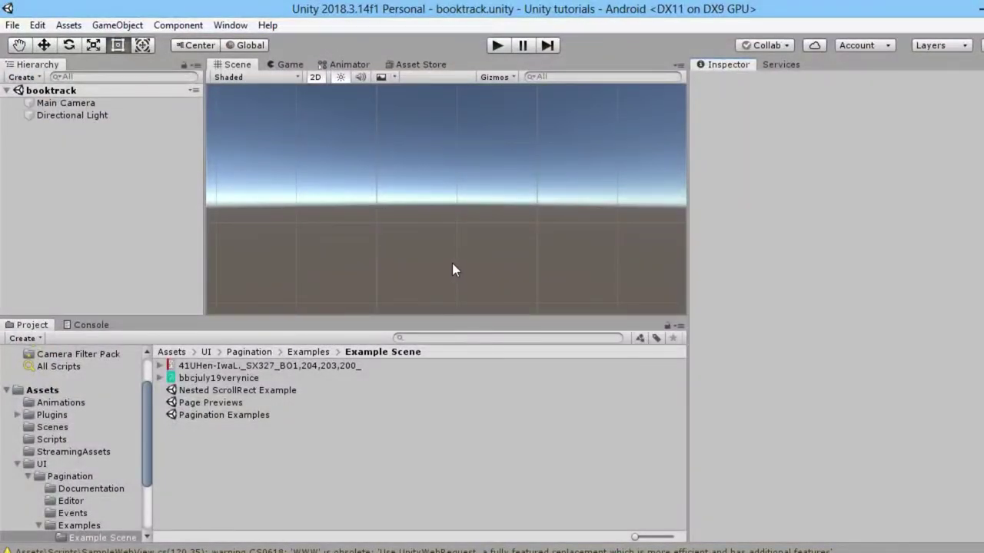
In Build Settings, remove SampleScene, add the open booktrack scene, and drag in Pagination Examples.
key("ctrl+shift+b")
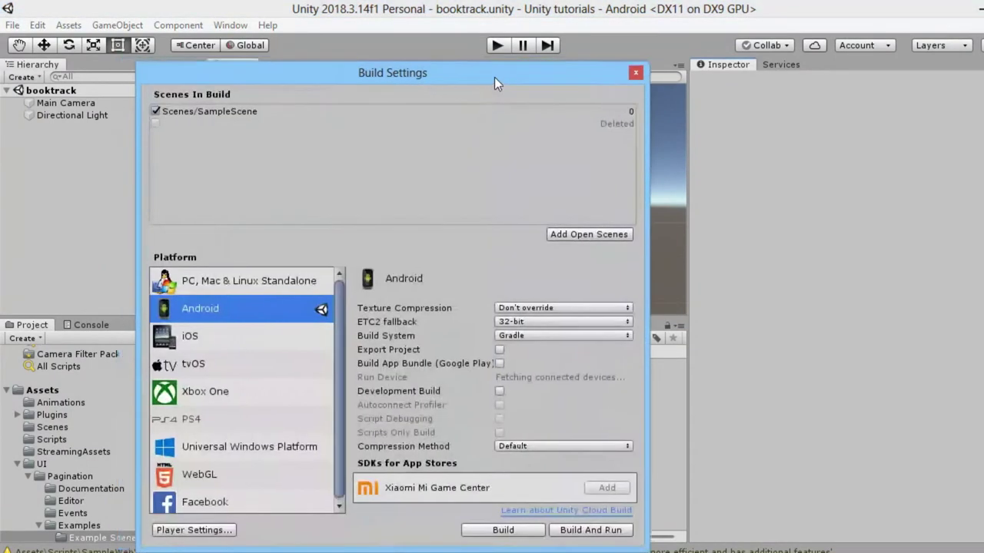
left_click_drag(494, 77, 727, 106)
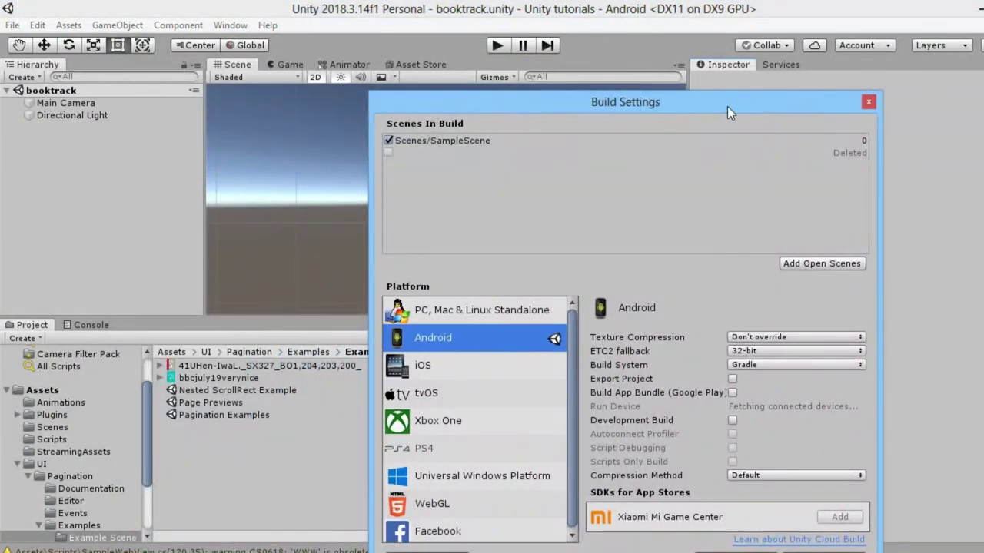
left_click(520, 141)
key("Delete")
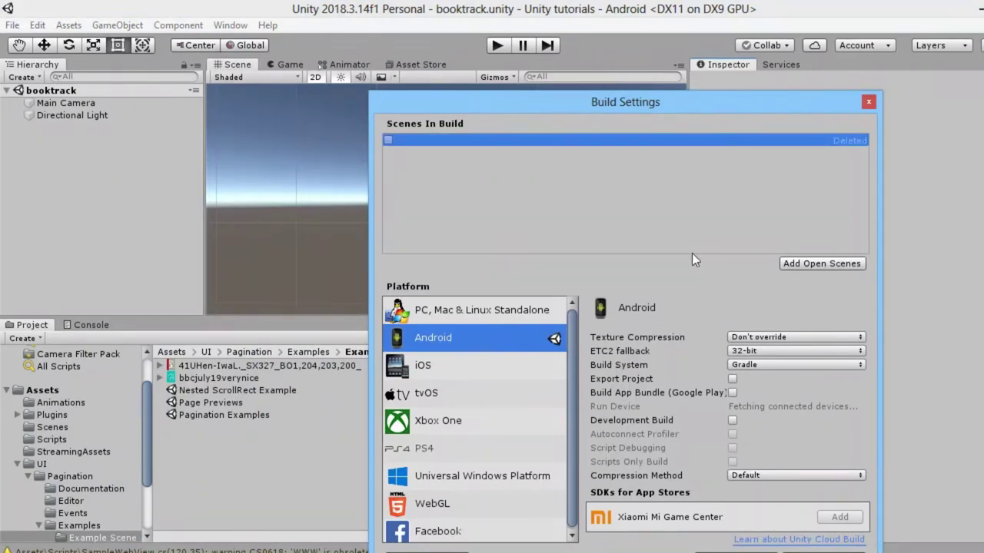
left_click(817, 269)
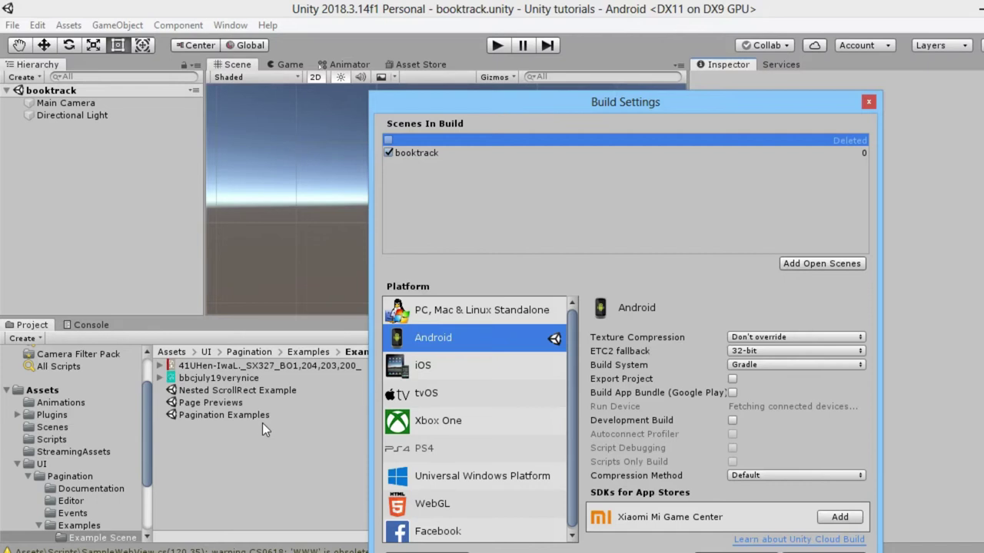
mouse_move(514, 111)
left_mouse_down()
mouse_move(731, 178)
mouse_move(583, 137)
left_mouse_up()
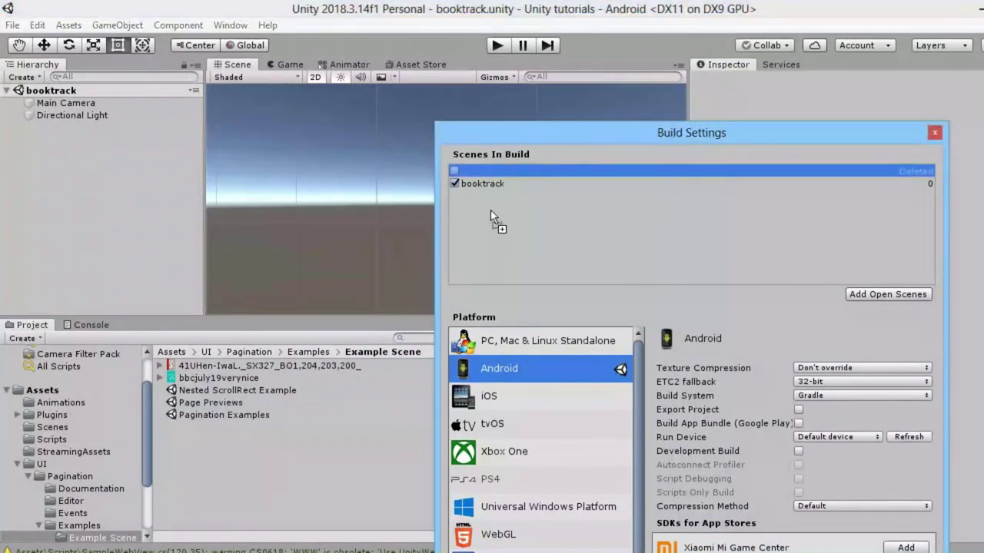
left_click_drag(261, 419, 513, 171)
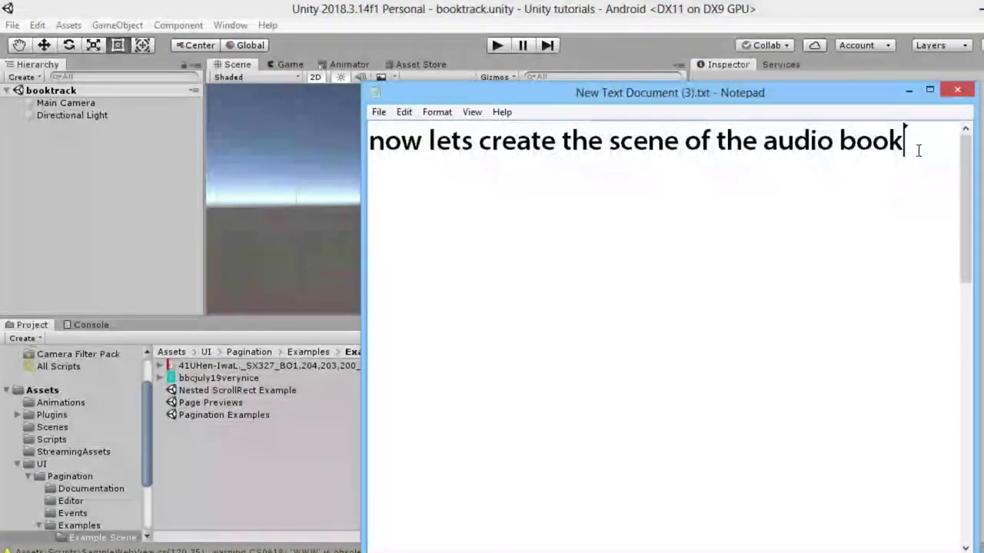
Replace the note with 'we just add our two scene to the build setting' and 'lets add the webview plugin to our scene'.
left_click_drag(907, 143, 367, 135)
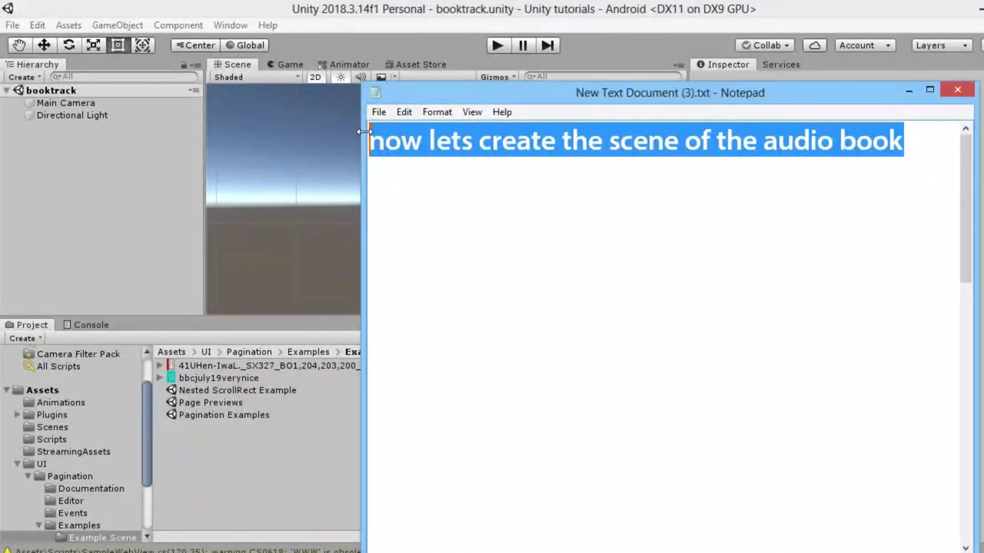
type("we just add our t")
key("BackSpace")
type("r two scene to the build setting")
key("Return")
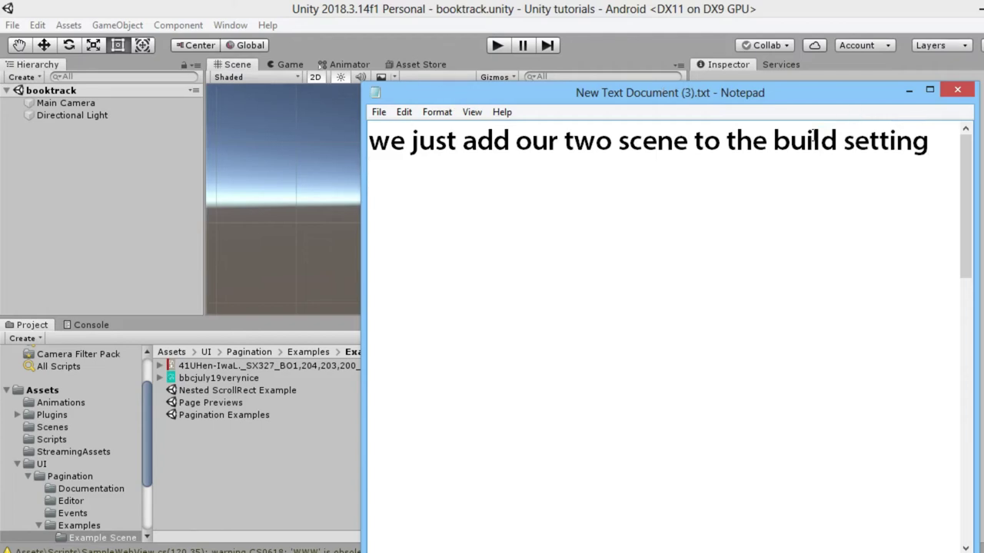
type("lets a")
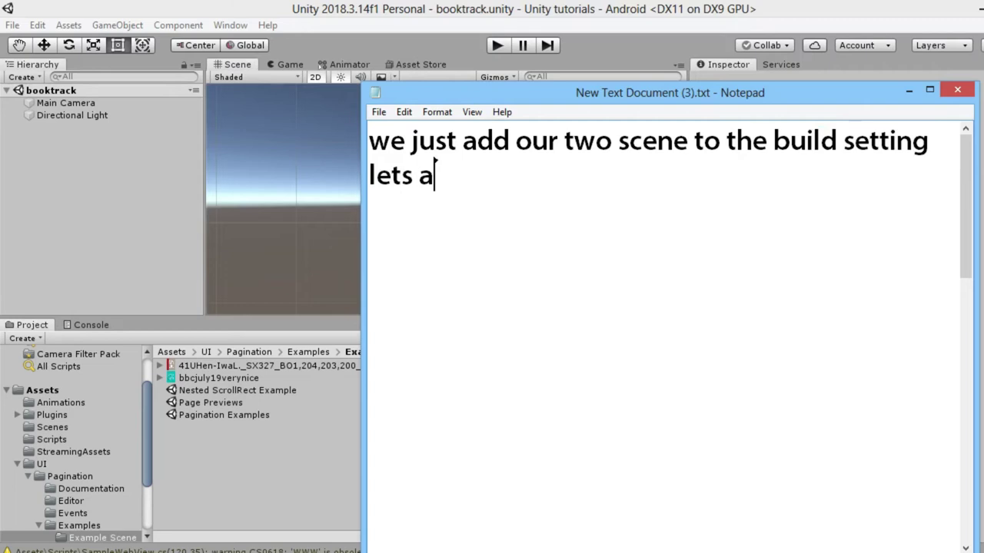
type("dd the webview ")
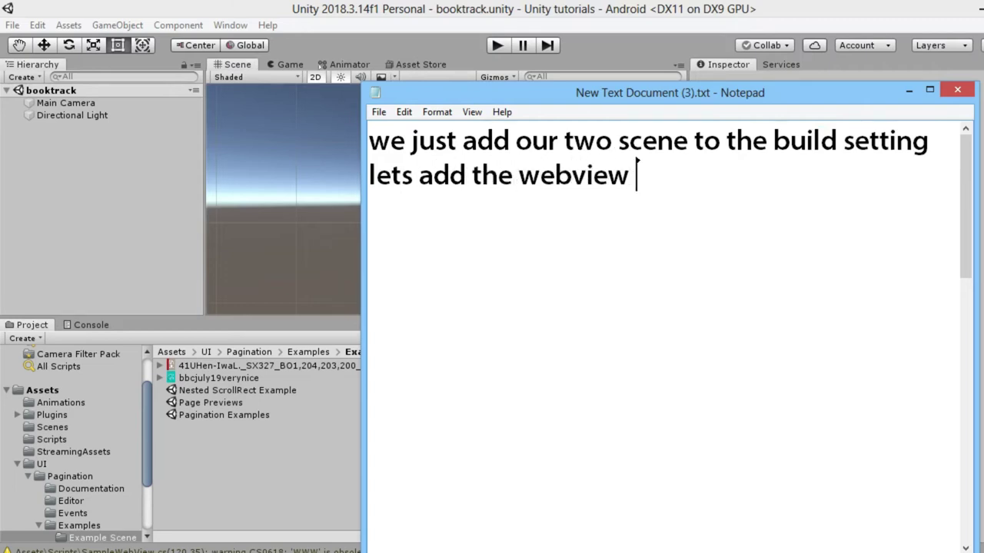
type("plugin to our scene")
key("Return")
Close Build Settings and open the Sample scene, inspecting its Status and SampleWebView objects.
left_click(911, 89)
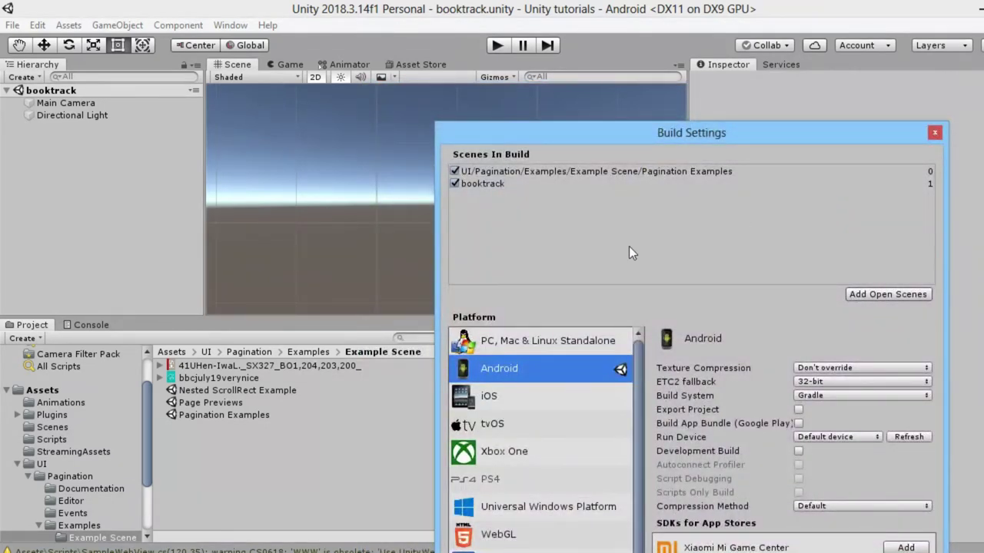
left_click(195, 352)
left_click(179, 351)
left_click(935, 133)
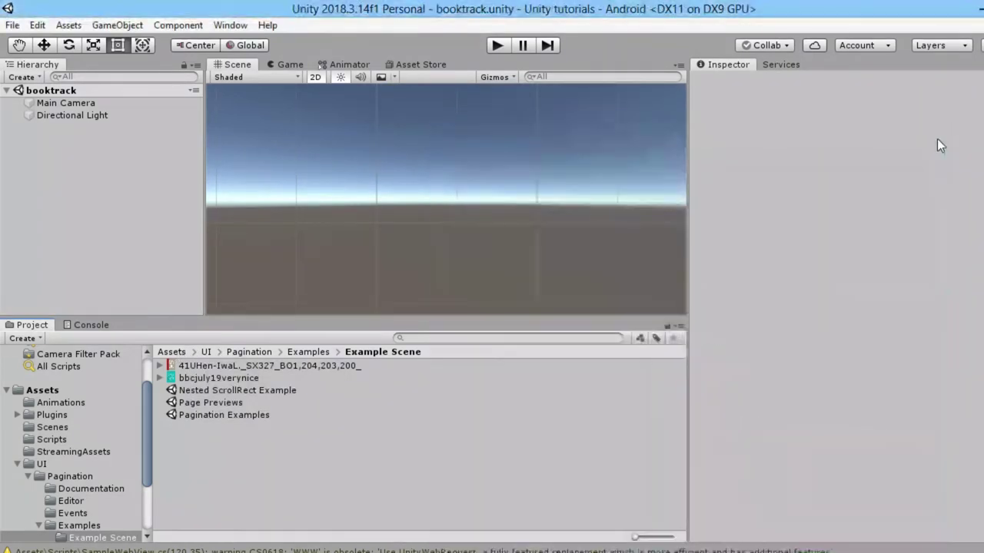
left_click(171, 352)
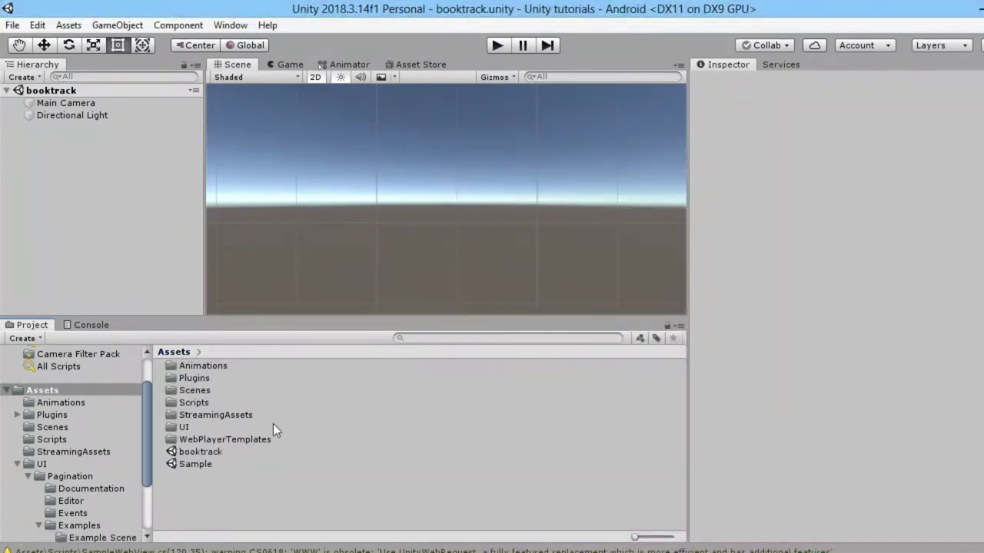
double_click(225, 465)
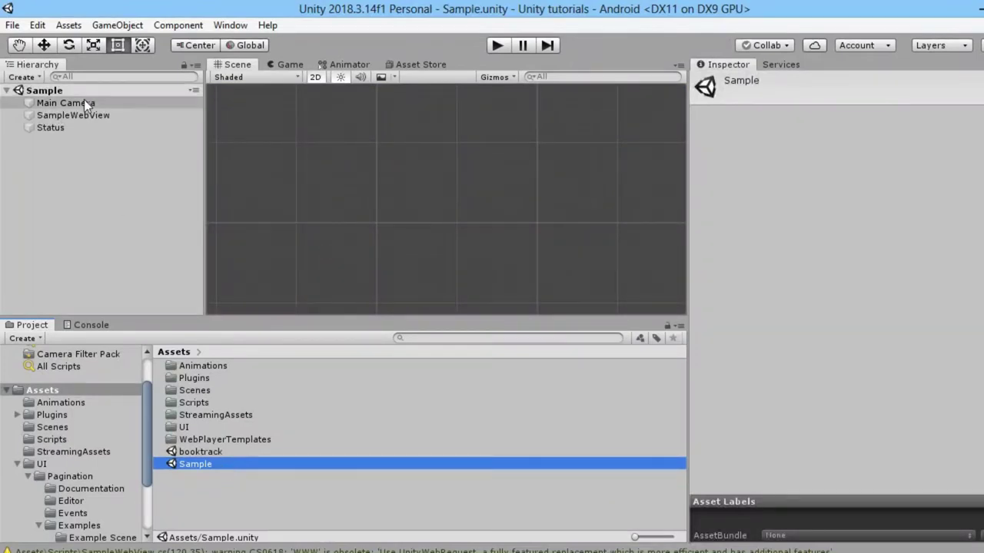
left_click(87, 127)
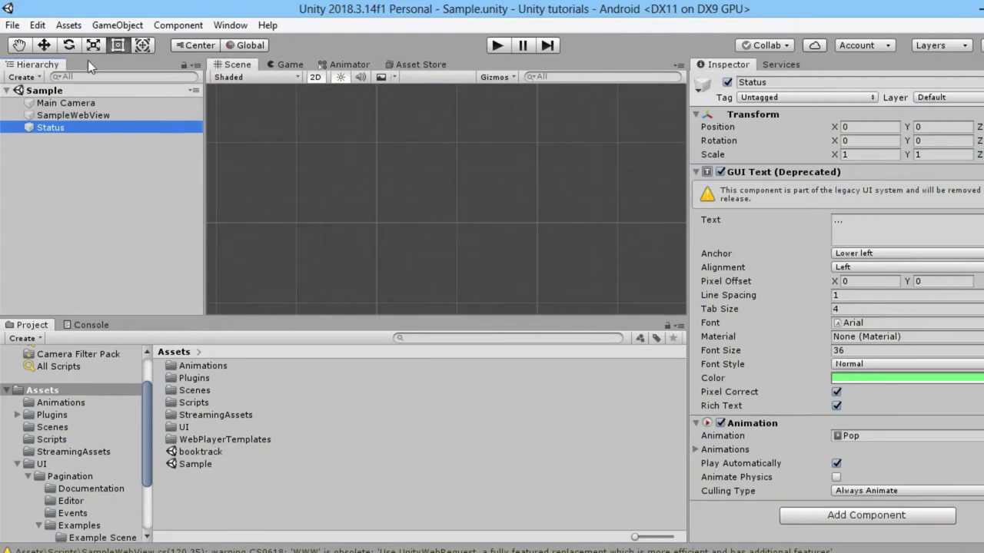
left_click(71, 112)
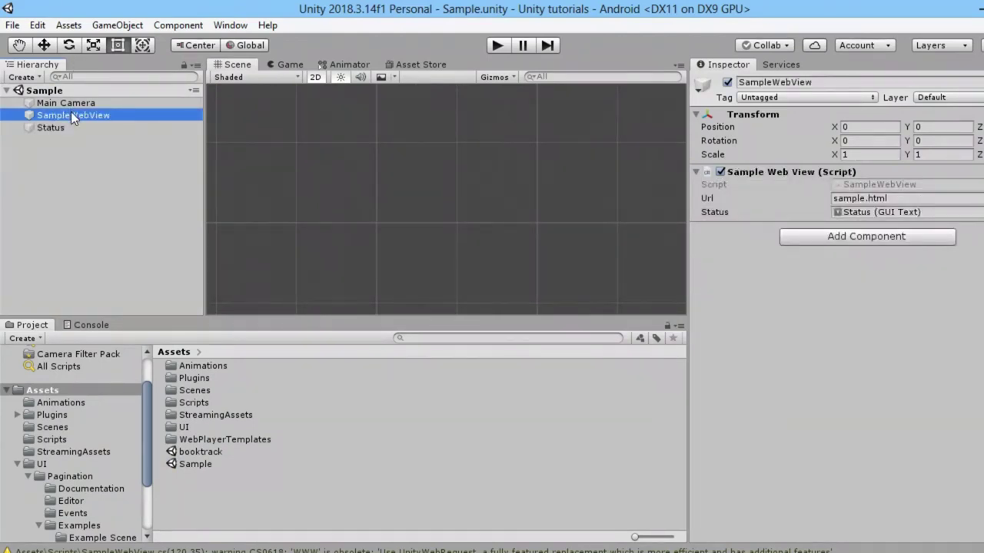
Browse the WebPlayerTemplates and unity-webview folders, then return to Assets and highlight the Sample scene.
double_click(248, 437)
double_click(231, 366)
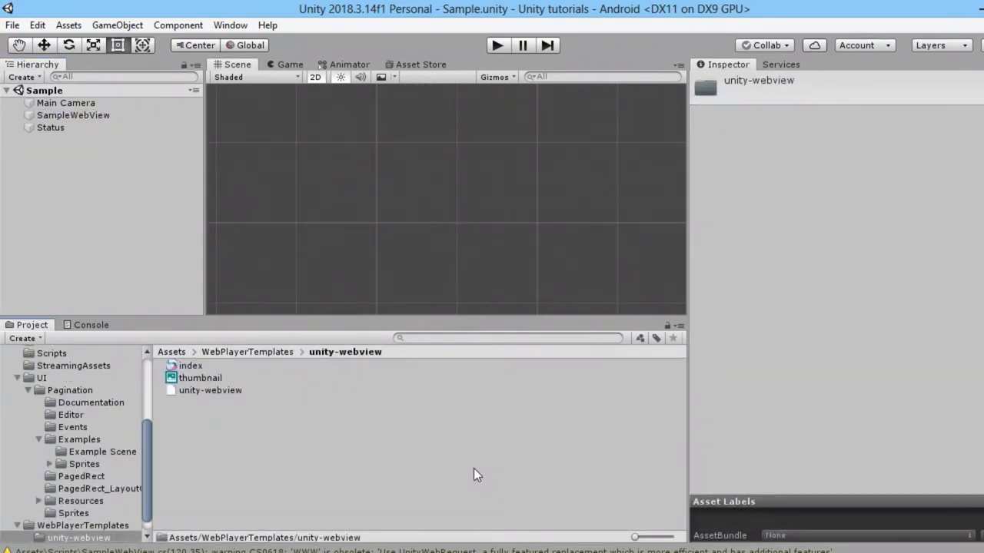
left_click(218, 351)
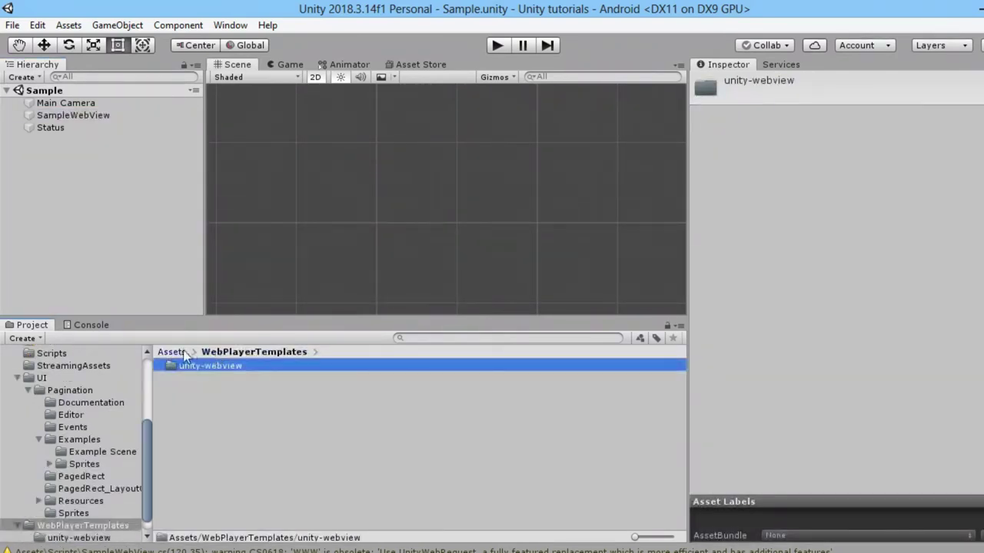
left_click(183, 354)
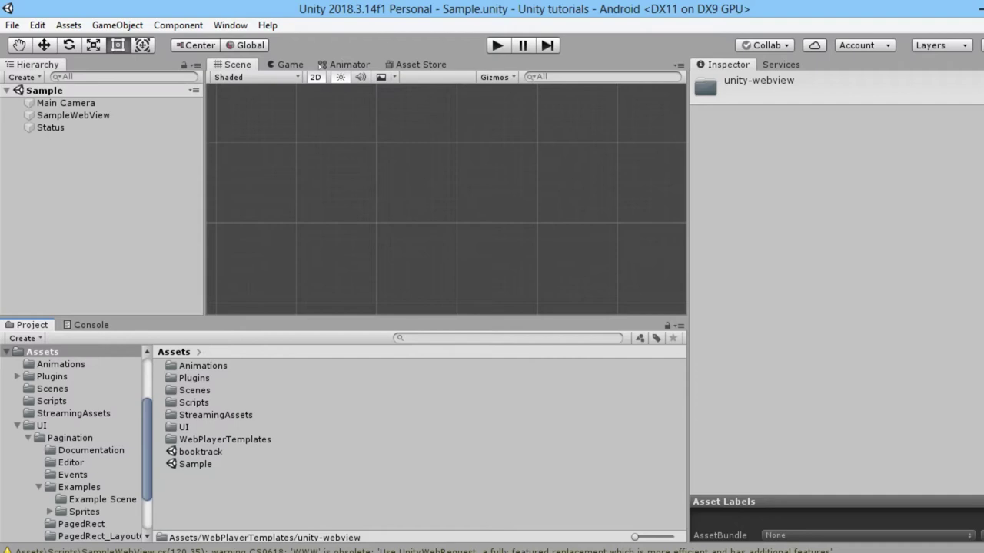
double_click(218, 439)
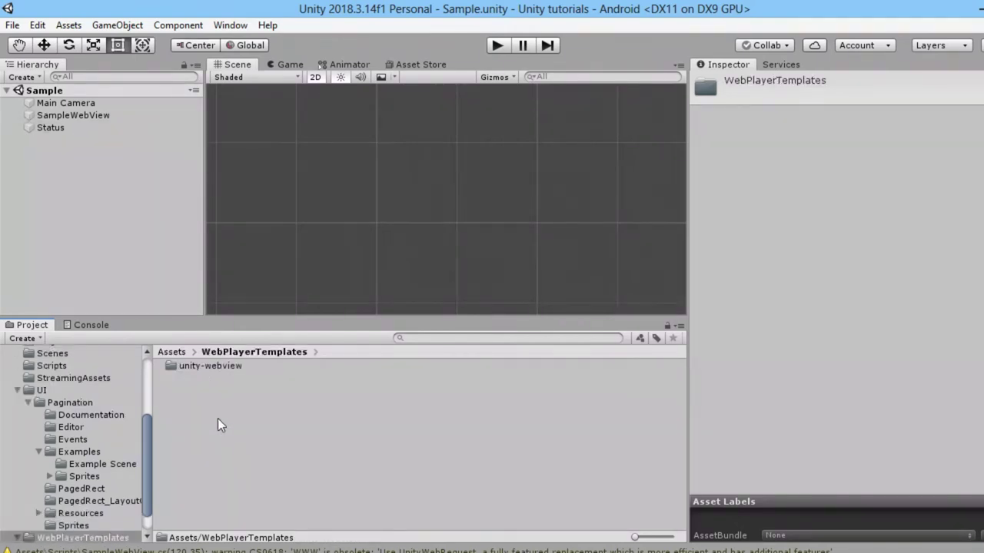
left_click(176, 352)
left_click(198, 464)
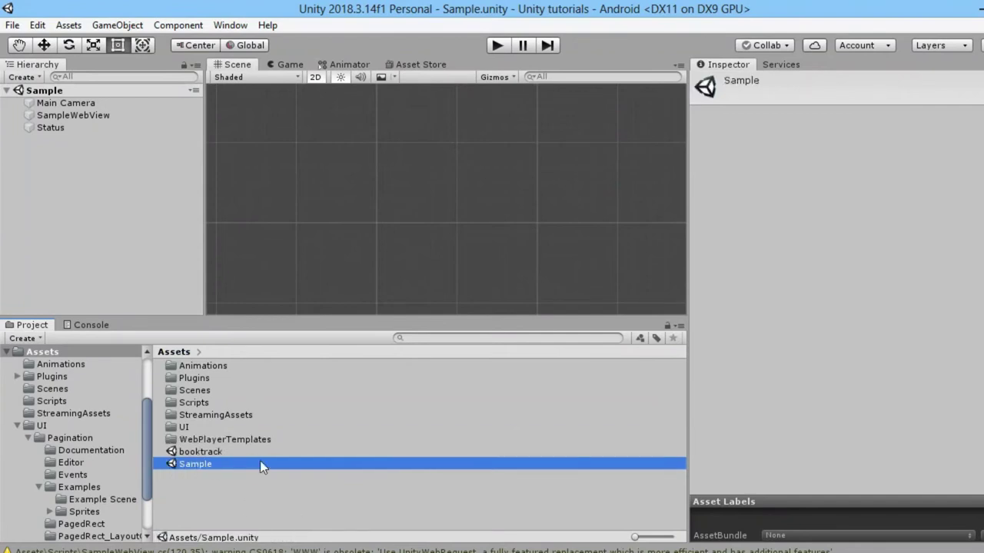
left_click(362, 504)
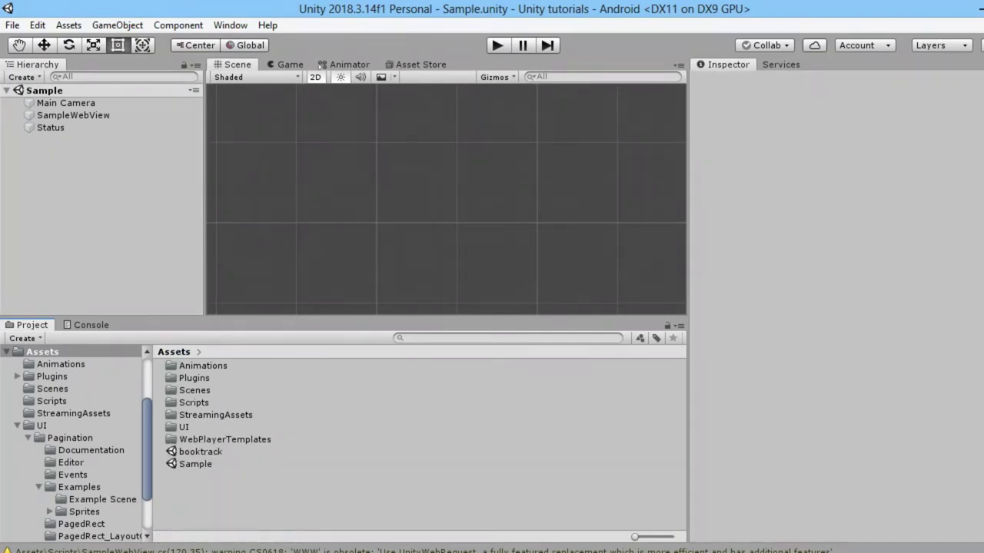
Add the note lines 'there is a scene call (sample)' and 'lets make this scene our second scene'.
key("alt+Tab")
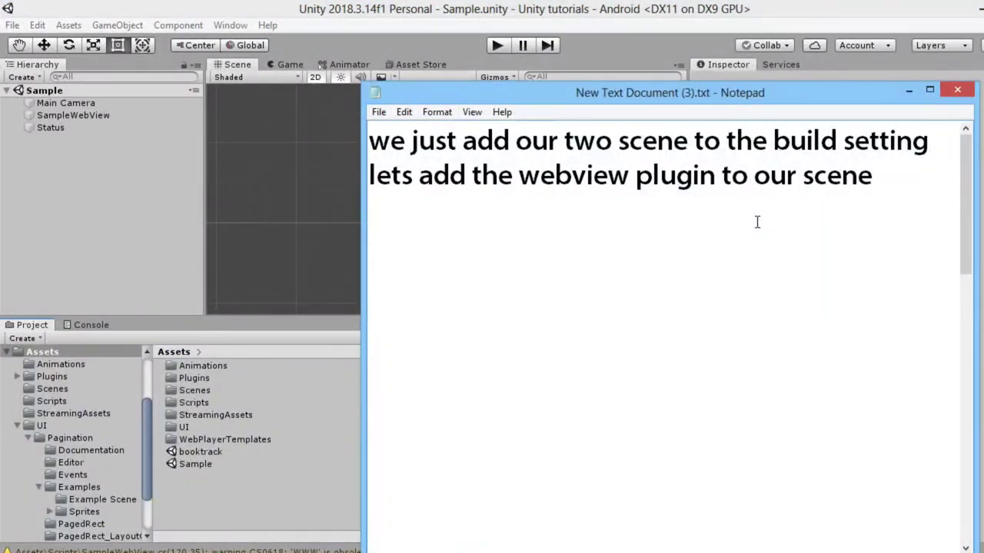
type("there is a scene ")
type("call")
type(" (sam)")
key("Left")
type("sample")
key("Right")
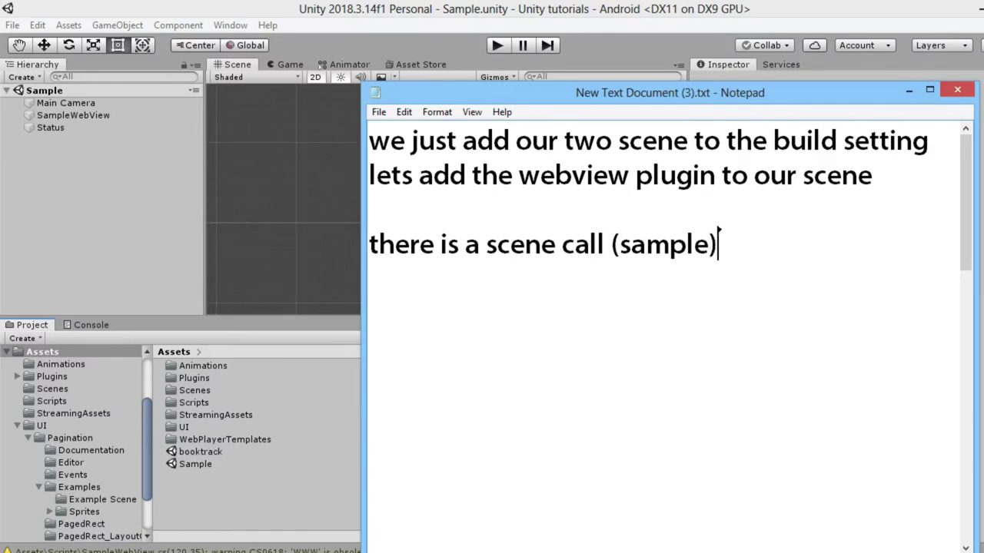
key("Return")
type("lets make this scene our second scene")
key("Return")
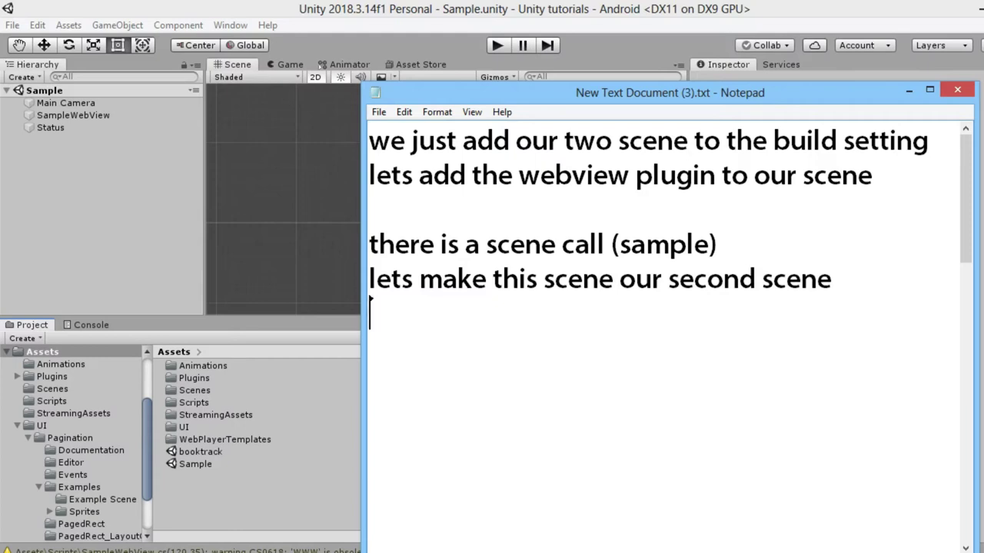
In Build Settings, delete booktrack and drag the Sample scene in as entry 1.
left_click(909, 90)
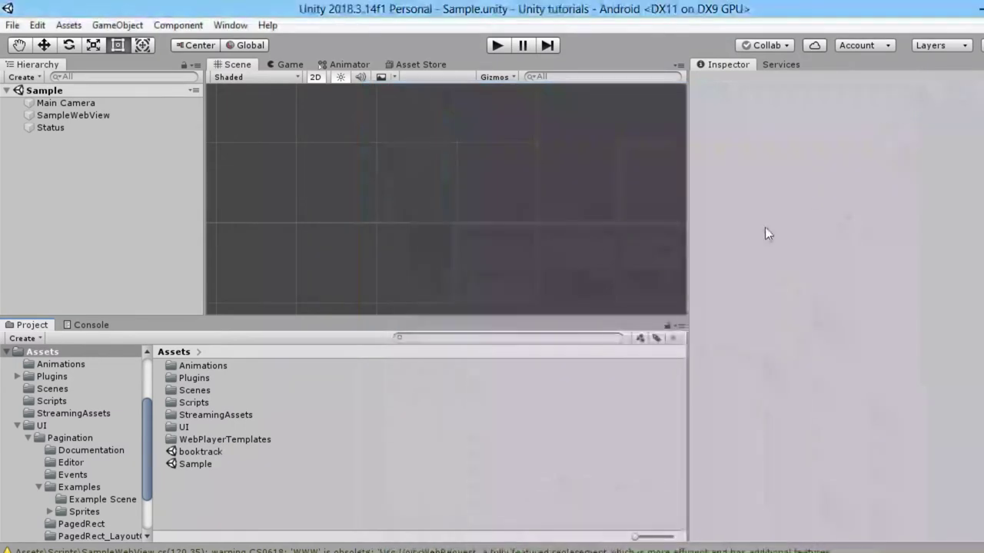
key("ctrl+shift+b")
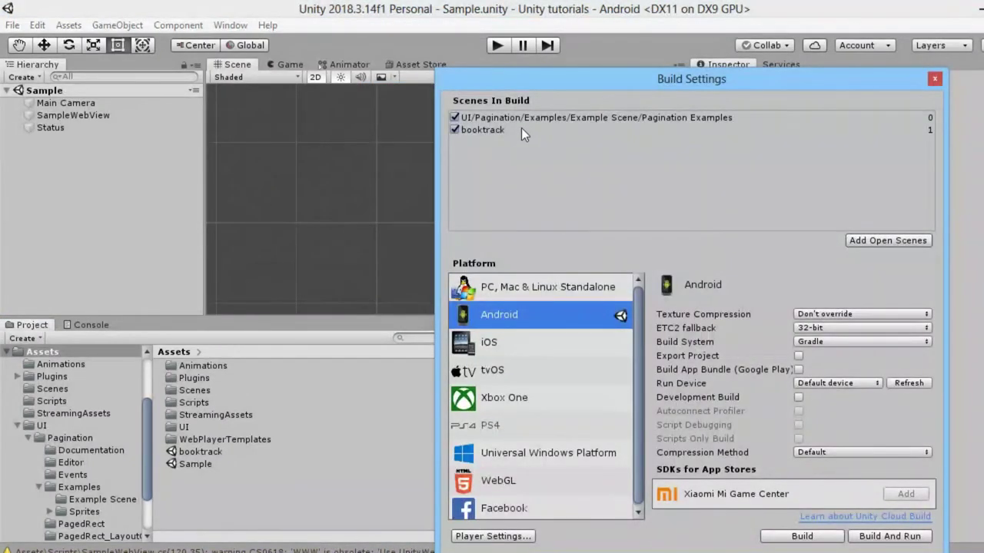
left_click(521, 127)
key("Delete")
left_click_drag(202, 464, 558, 146)
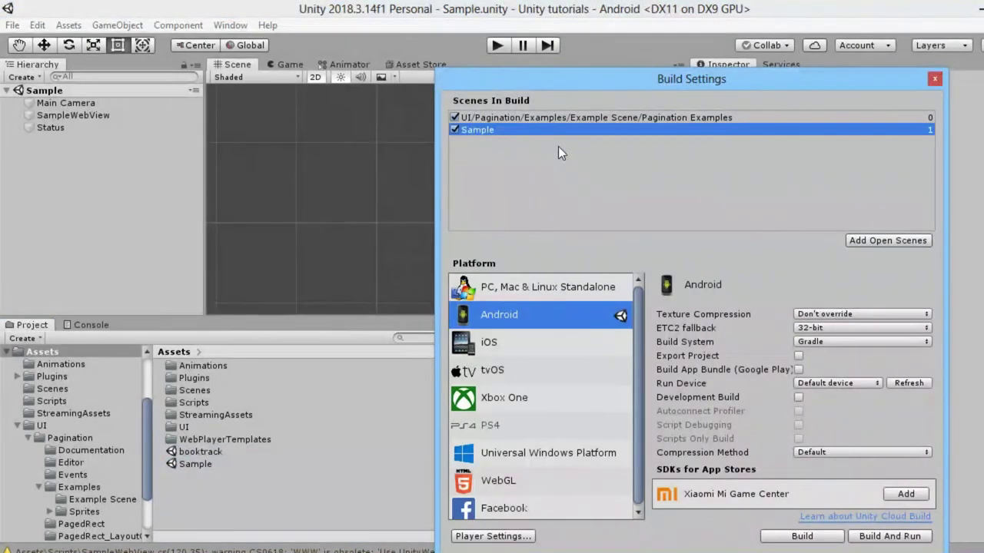
left_click(937, 78)
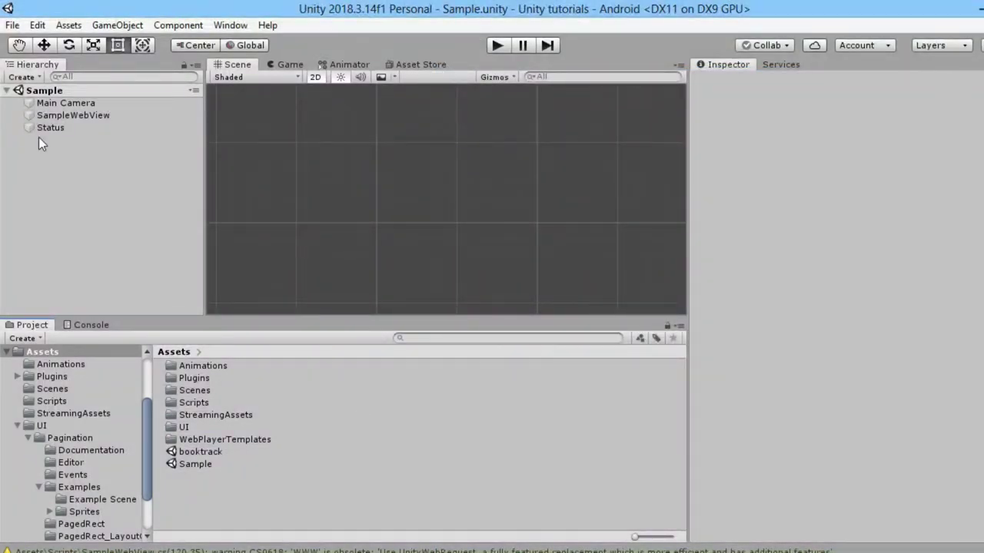
left_click(90, 113)
Type the note lines 'in this scene there is a sample web view' and 'just you will add your link to its component'.
key("alt+Tab")
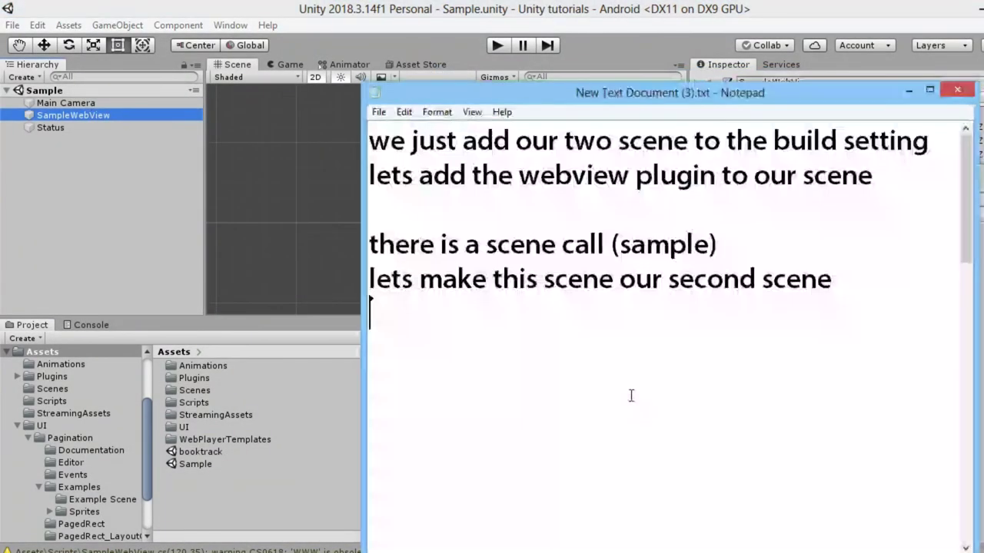
type("in this scene there is a sample")
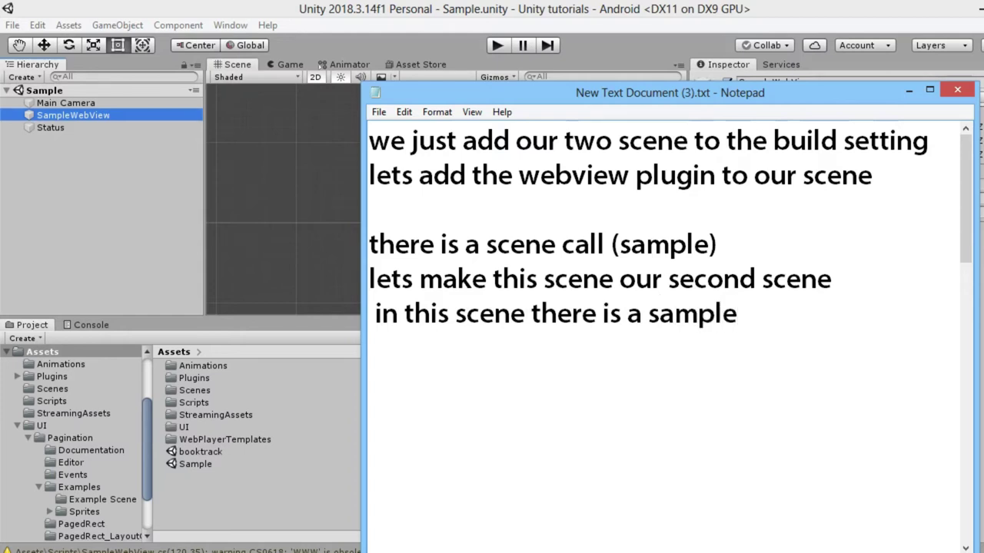
type("web")
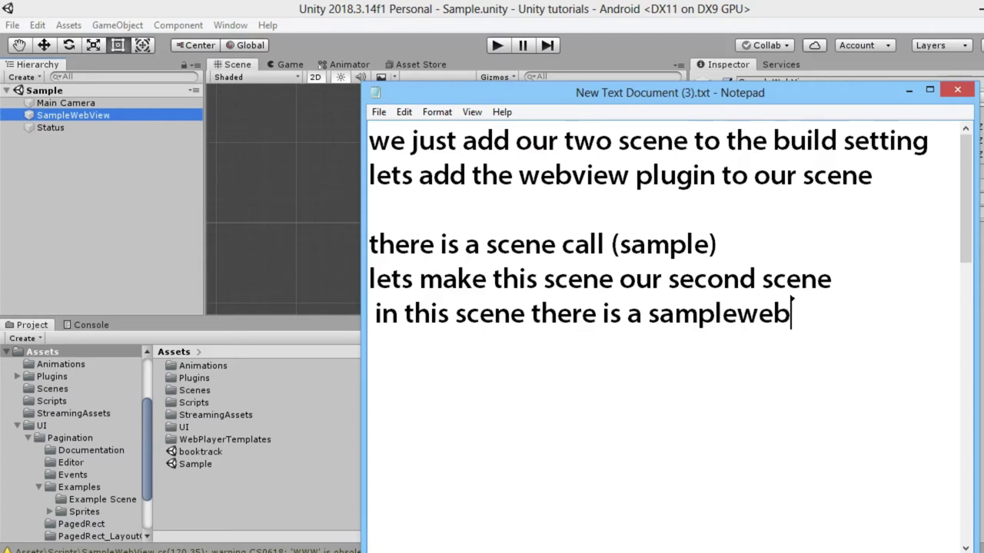
left_click(741, 311)
key("Right")
key("Right")
key("Right")
type("view")
key("Return")
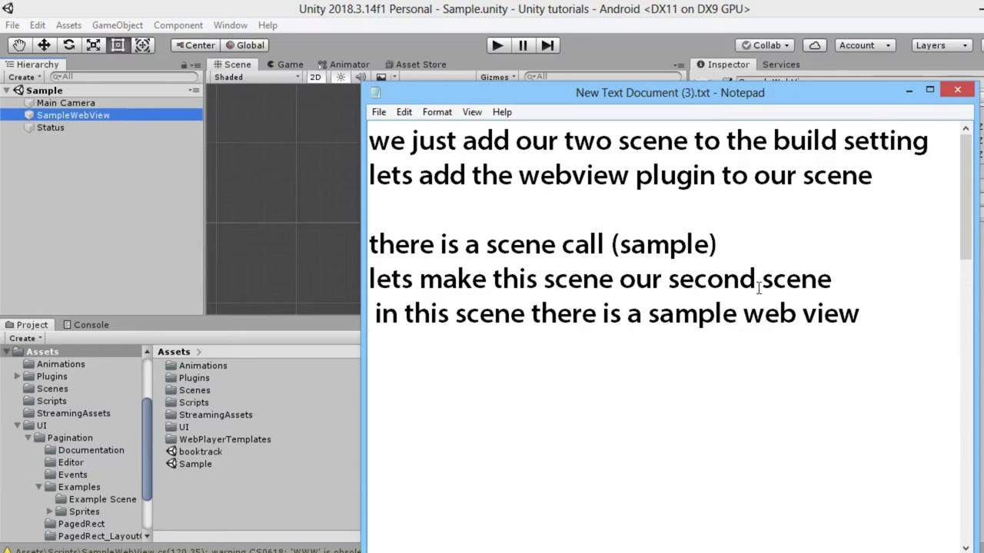
left_click(374, 381)
type("just you will add your link")
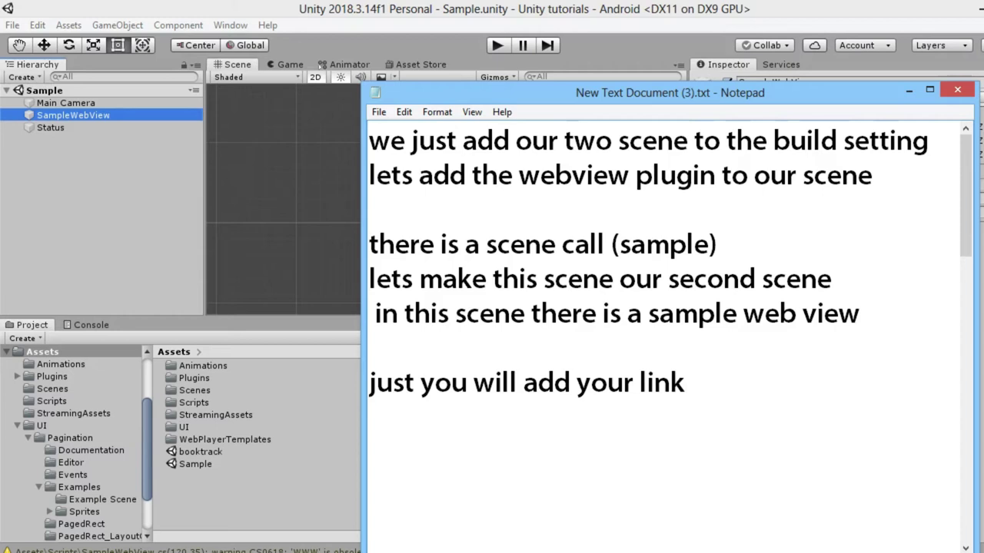
type(" to ")
type("its component")
key("Return")
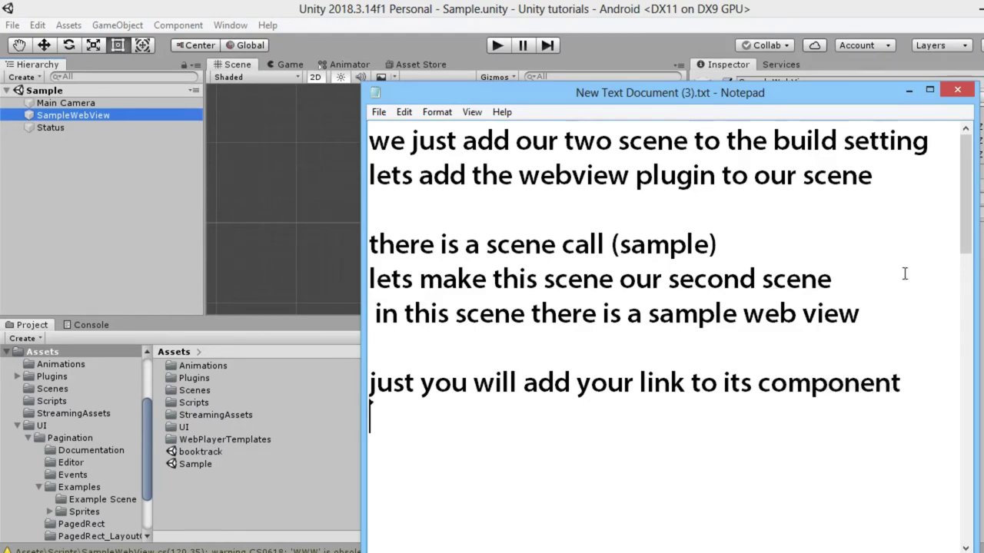
Select SampleWebView and delete its sample.html Url, leaving the field empty.
left_click(910, 92)
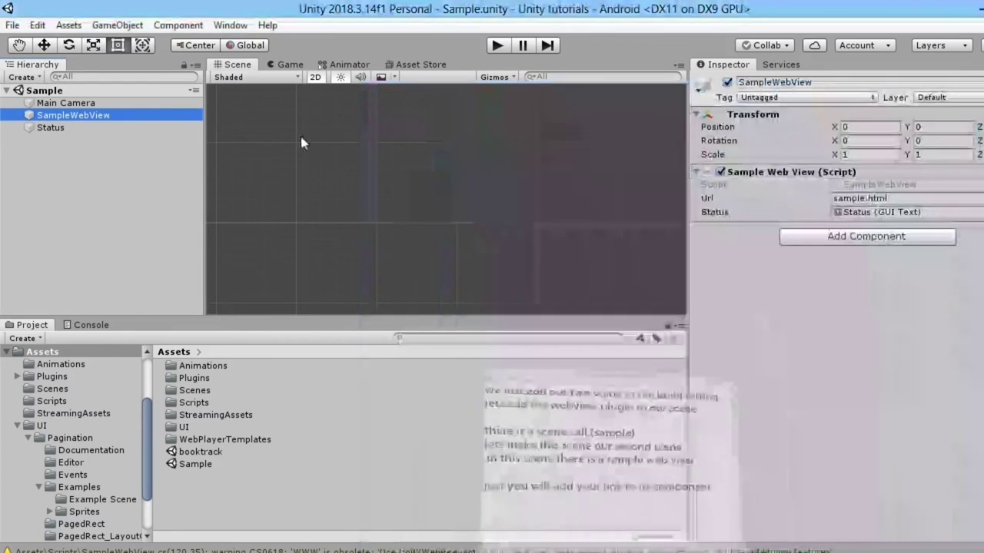
left_click(124, 149)
left_click(128, 114)
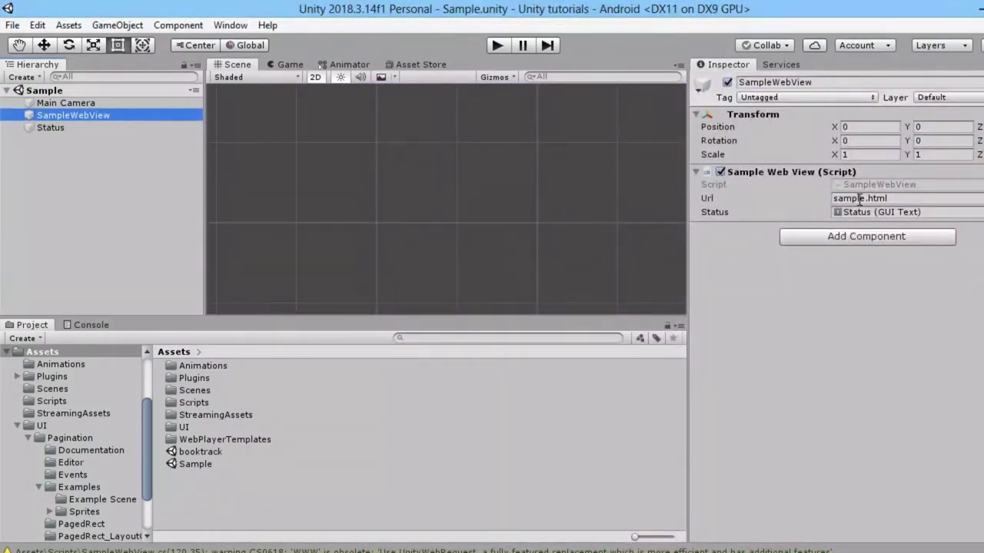
left_click(860, 199)
key("BackSpace")
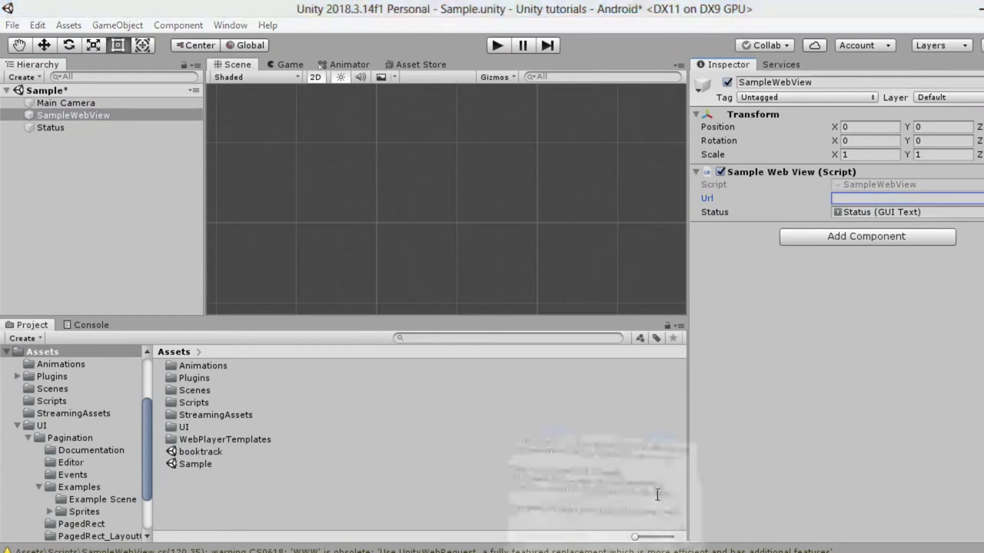
key("alt+Tab")
left_click_drag(369, 413, 367, 116)
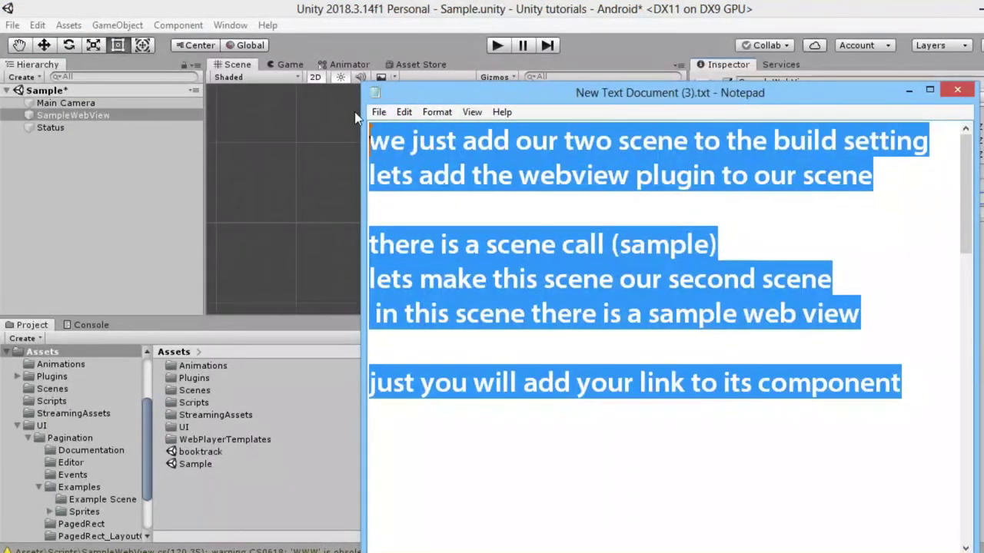
Write lines about how this link should play your book's track and how we will create it.
type("how ")
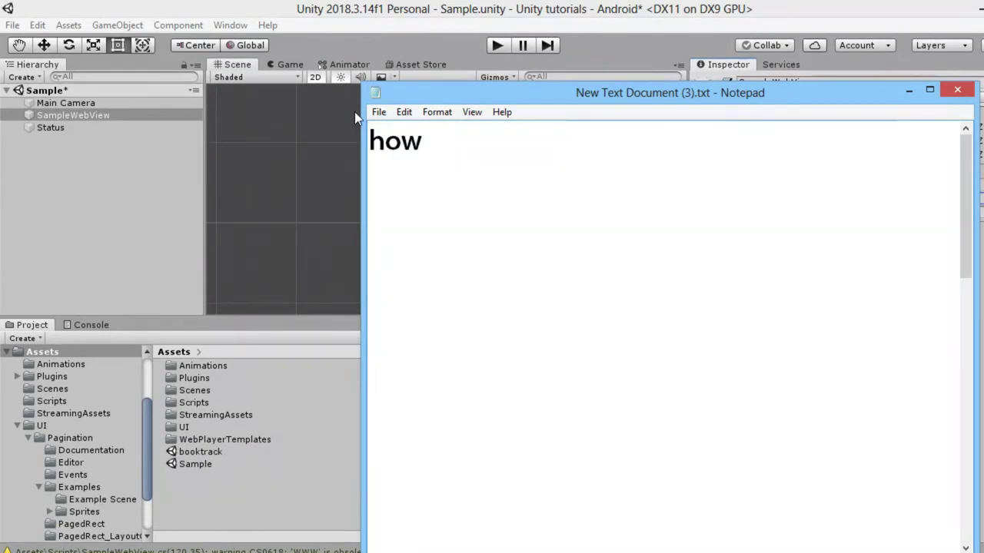
type("t")
key("BackSpace")
key("BackSpace")
key("BackSpace")
key("BackSpace")
key("BackSpace")
type("this l")
type("ink should play thetra")
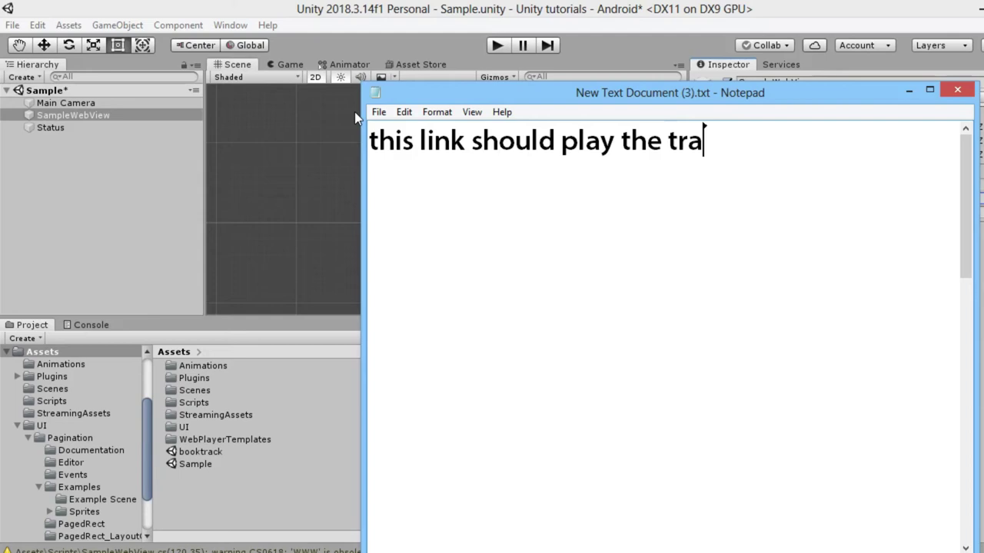
type("ck ")
type("of ")
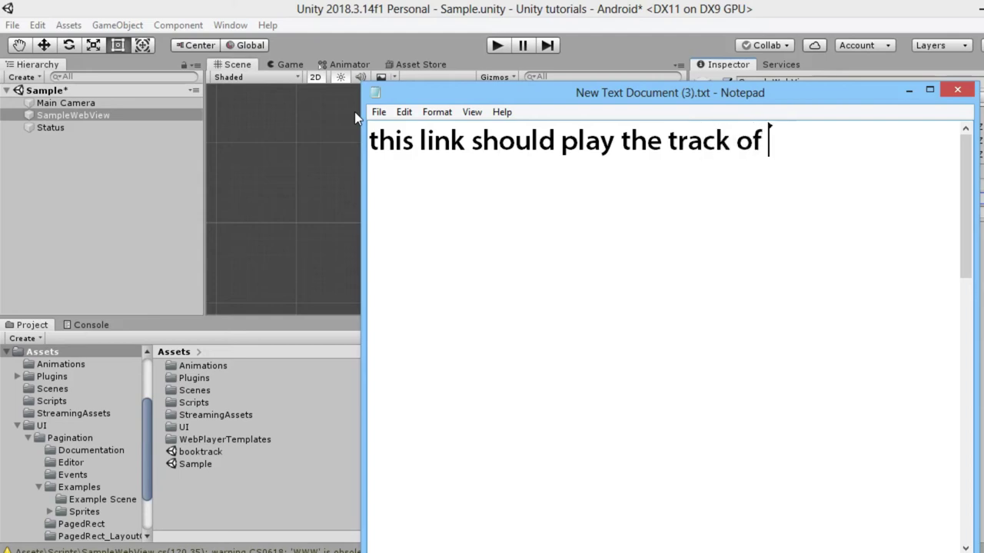
type("you")
type(" bool")
type("k")
key("Return")
key("Return")
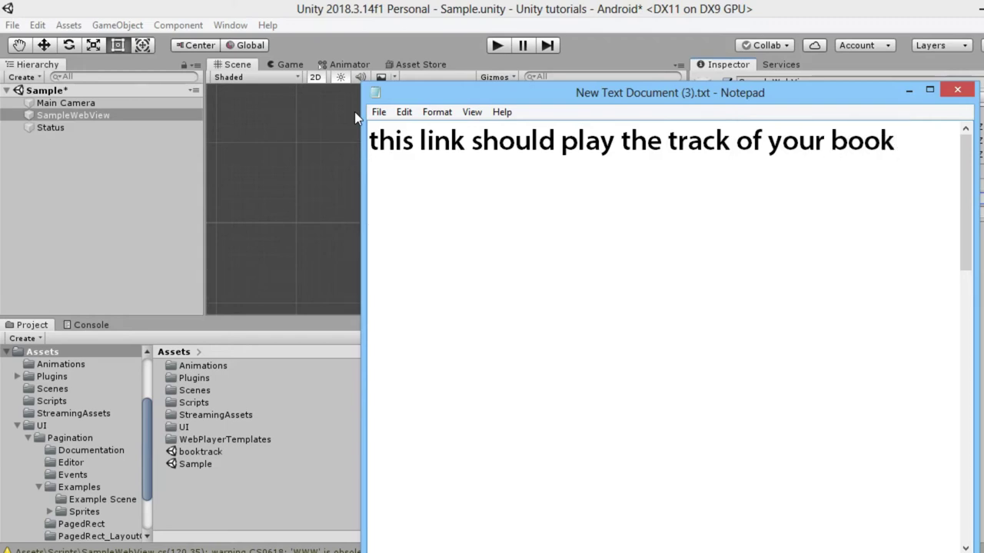
type("how wo")
key("BackSpace")
type("e w")
type("ll ")
type("reat e this link")
key("Return")
key("Return")
Add the lines 'its very simple', 'go to google sites' and 'and make new empty page'.
type("its ")
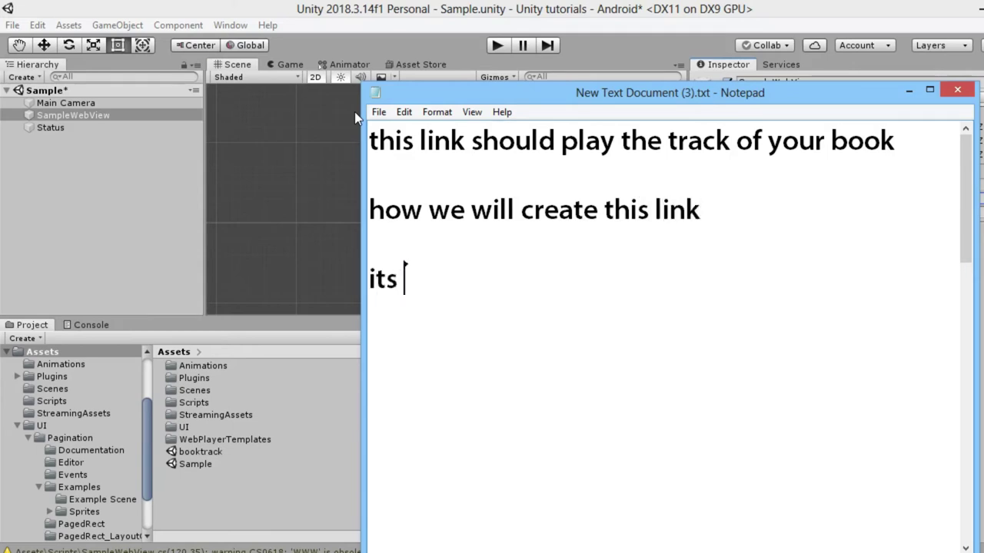
type("very s")
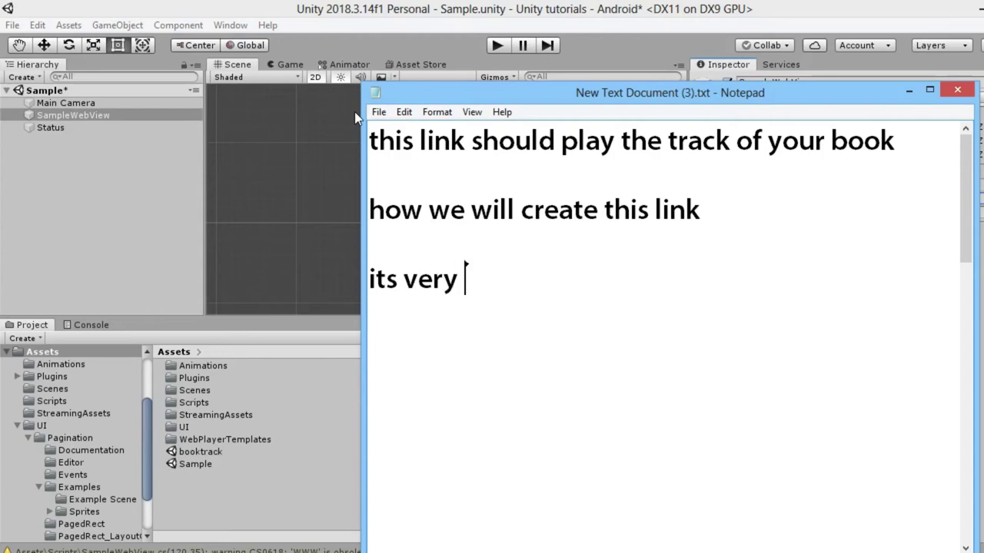
type("imple")
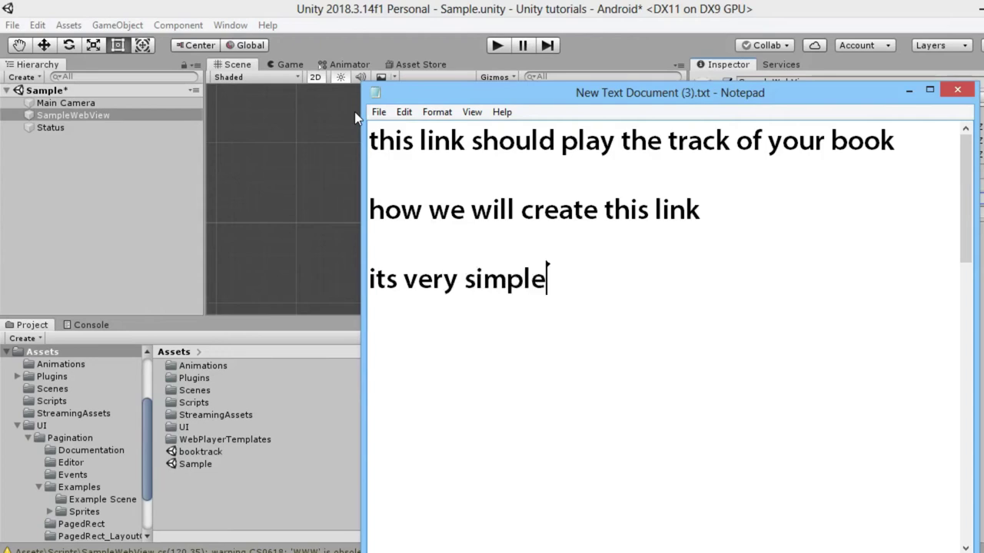
key("Return")
key("Return")
type("go to")
key("BackSpace")
type("to google sites")
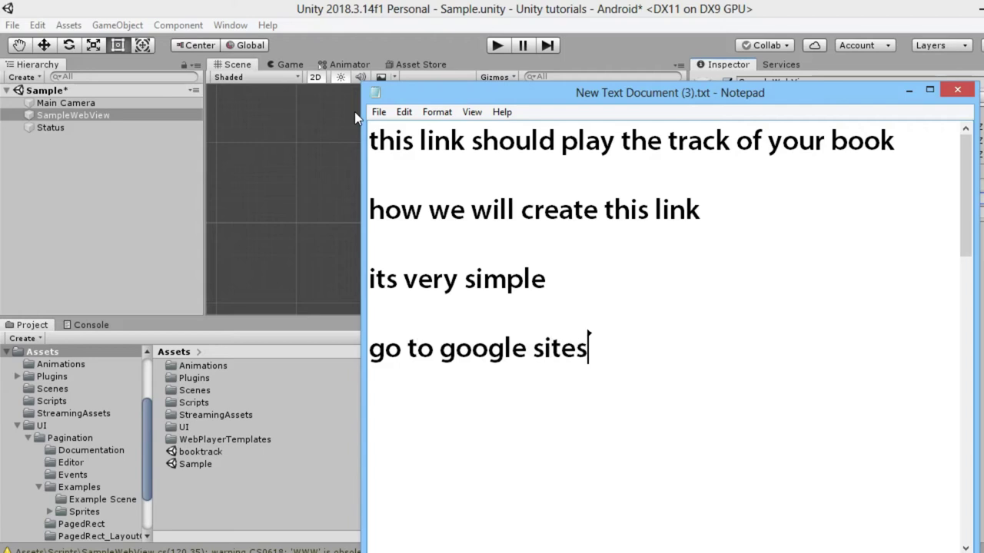
key("Return")
type("and make new empty page")
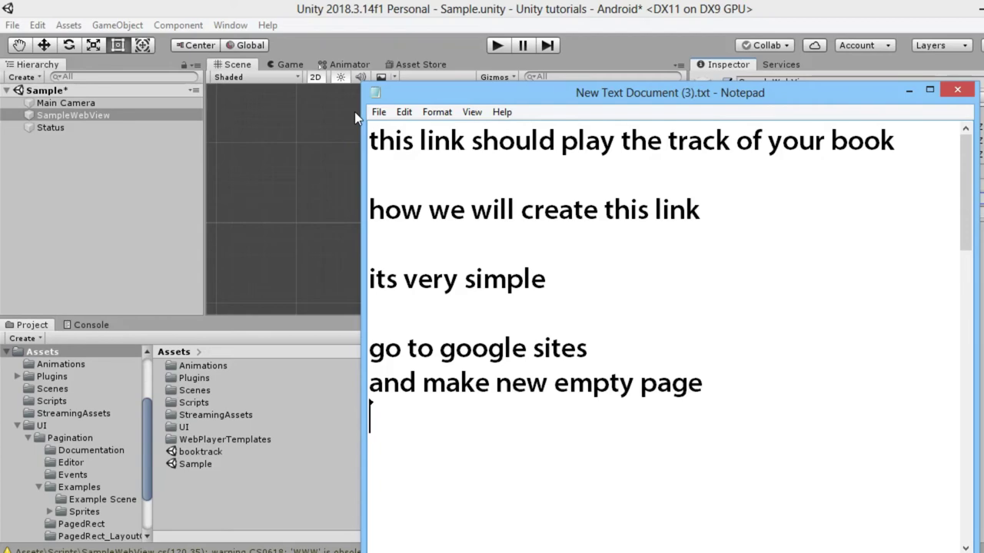
key("Return")
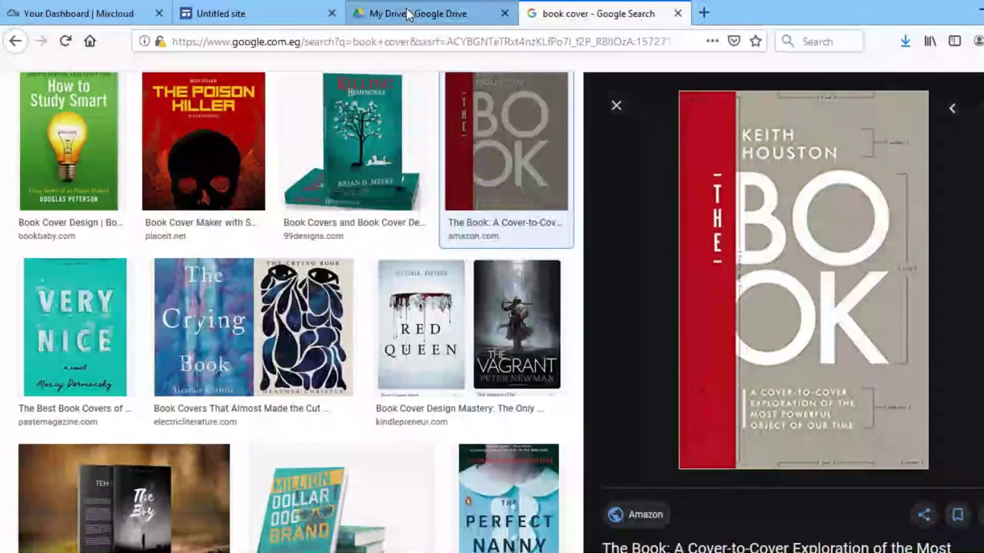
Add the Notepad line 'you can add to it the cover of the book or not as you like'.
left_click(220, 13)
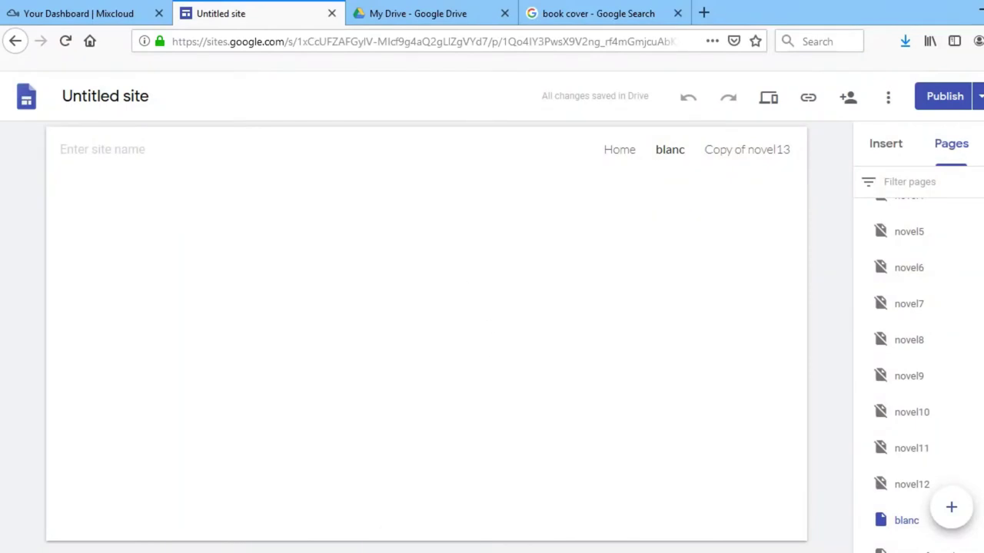
mouse_move(571, 552)
left_click(571, 492)
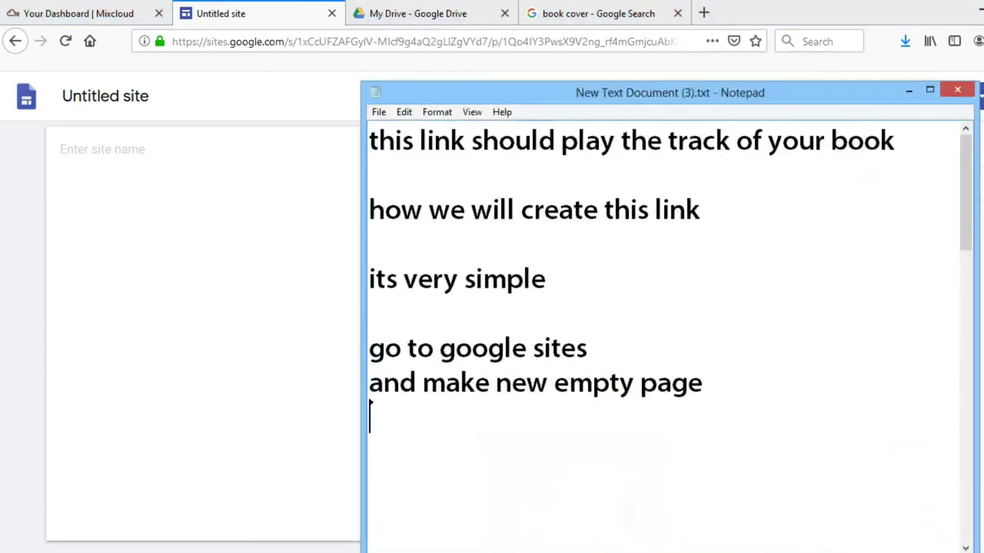
key("Return")
type("you can ")
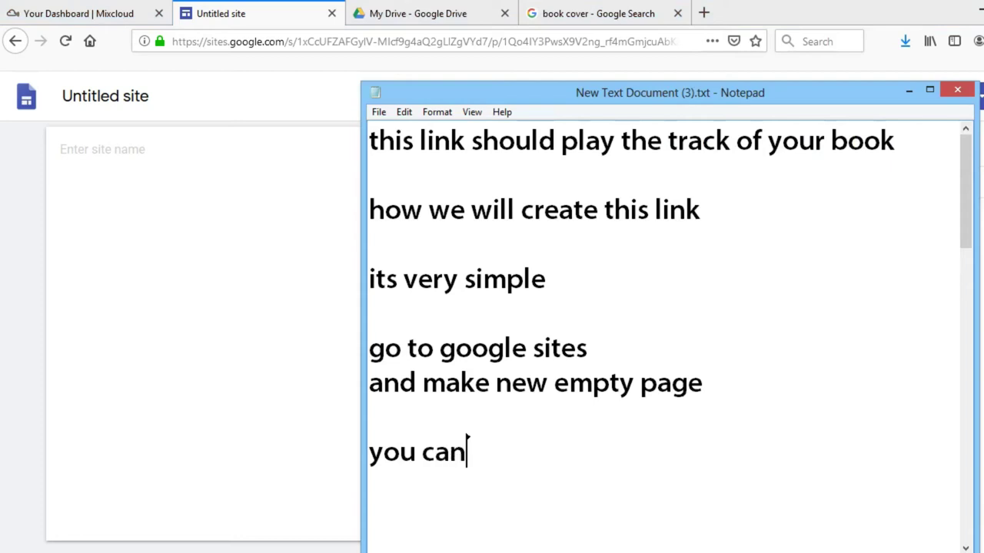
type("add to i")
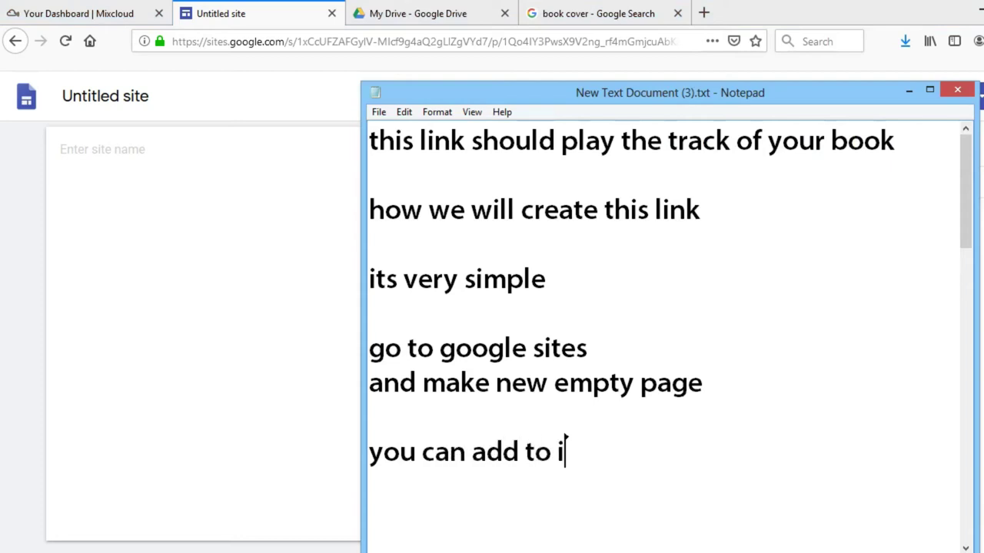
type("t the cover of the book ")
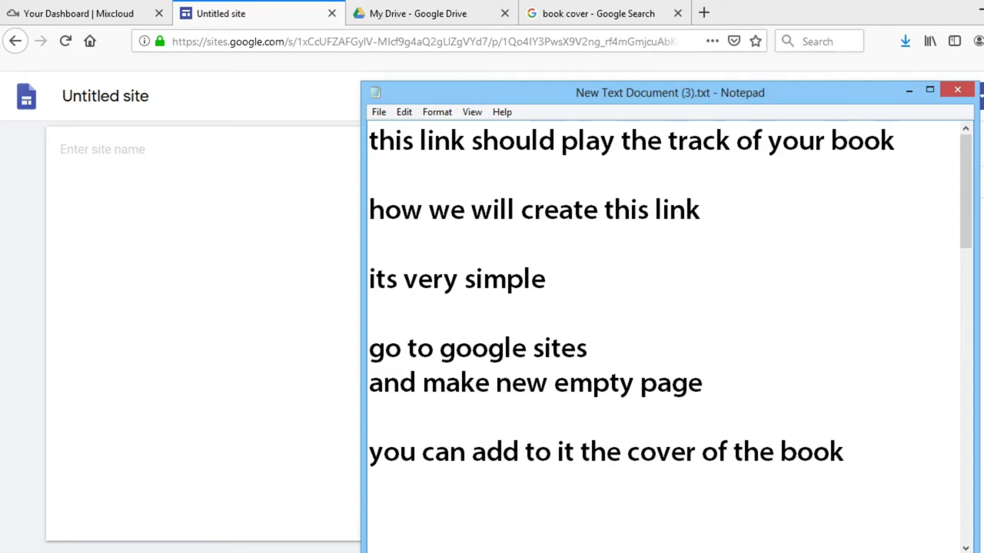
type("or not as you like")
key("Return")
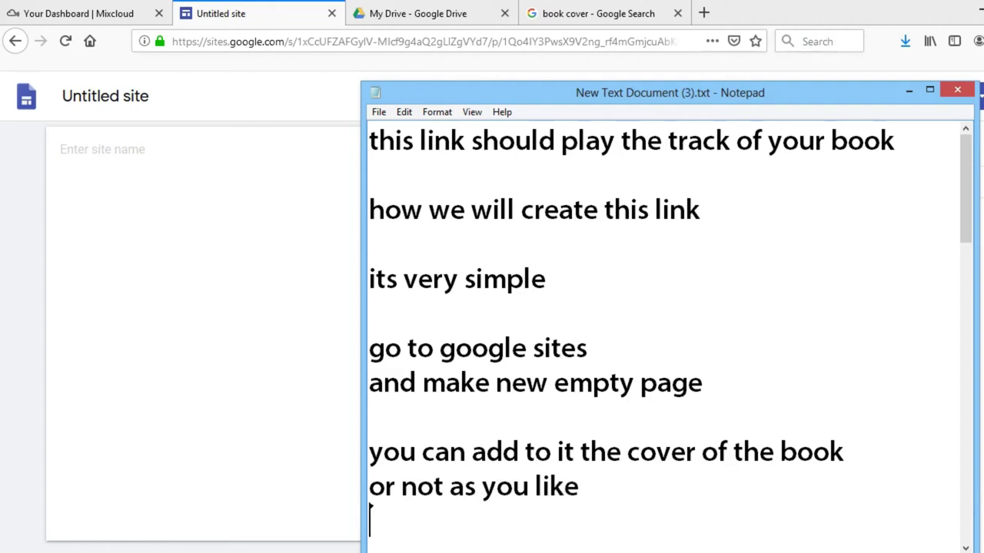
Upload bbcjuly19verynice.jpg from the Desktop as an image on the blanc page.
left_click(910, 92)
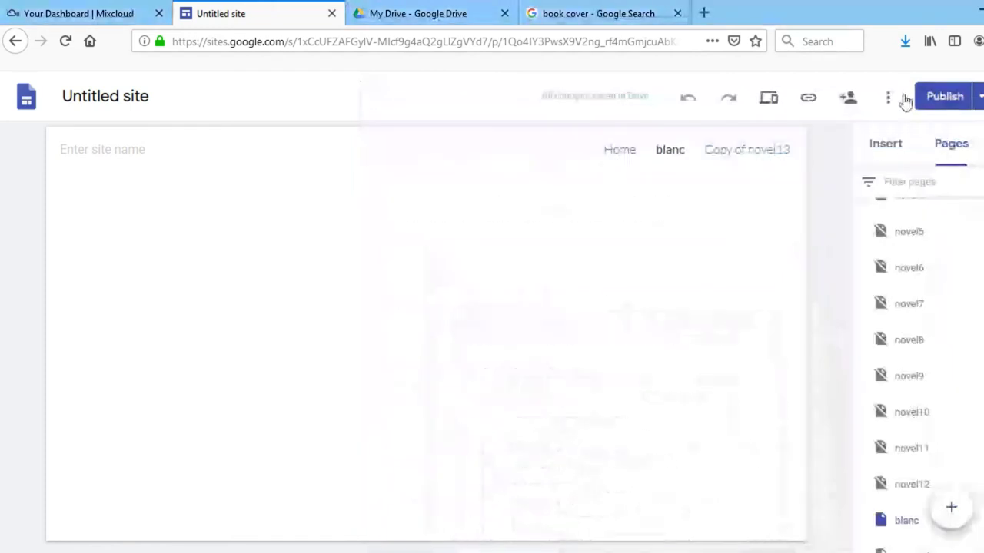
left_click(884, 147)
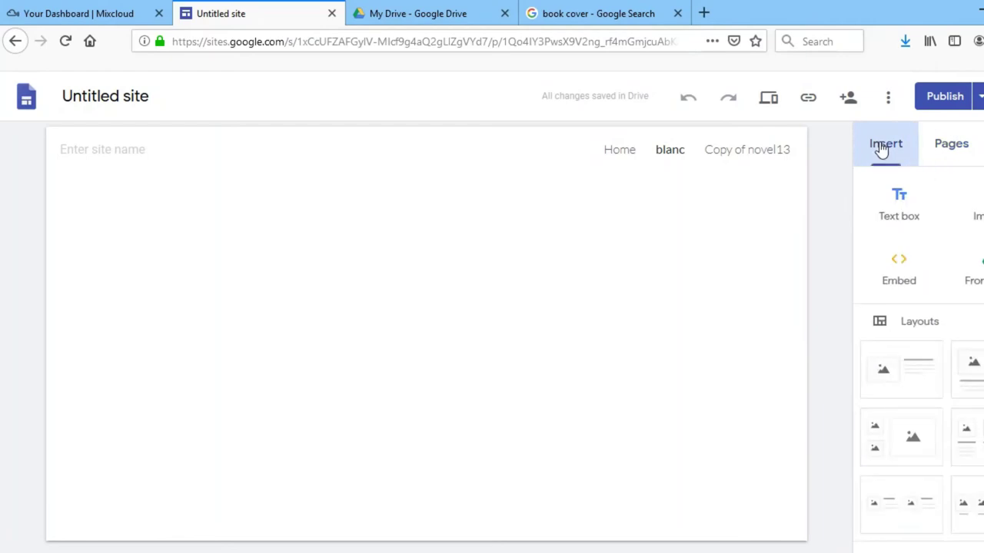
left_click(978, 212)
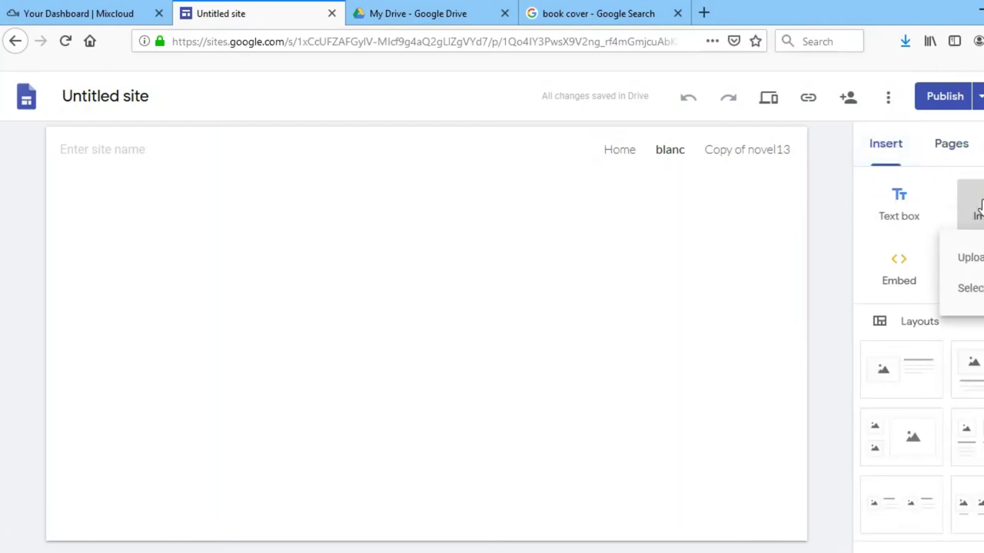
left_click(969, 255)
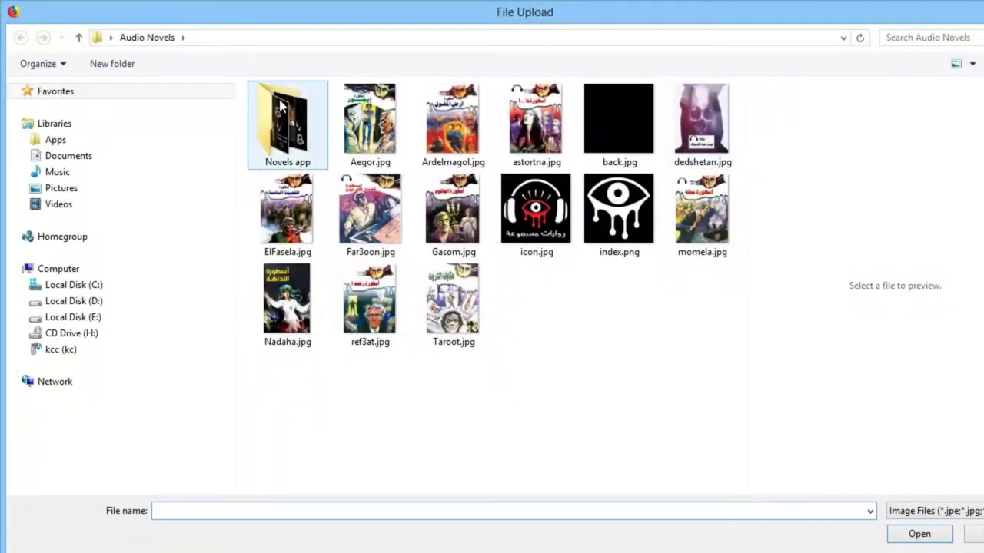
left_click(112, 39)
left_click(127, 55)
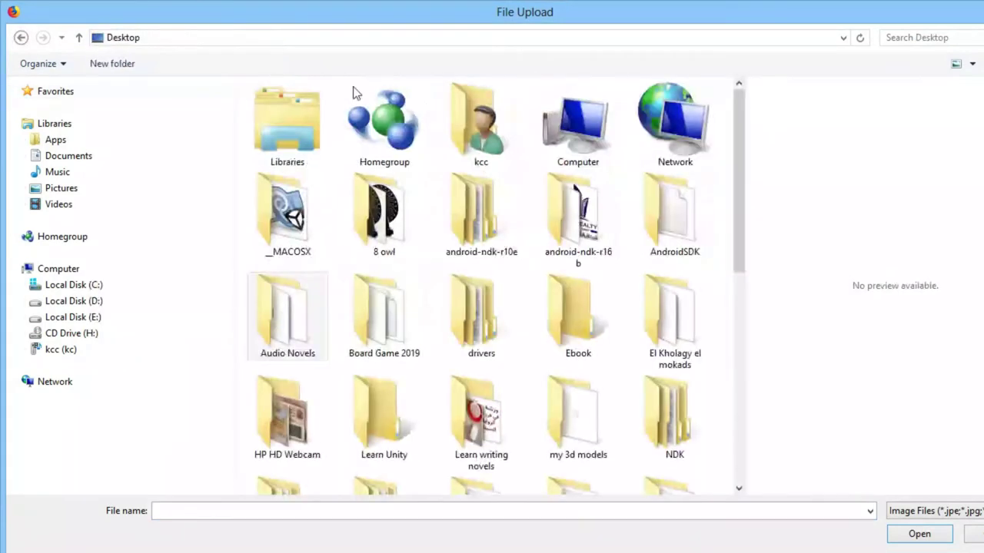
left_click_drag(738, 147, 753, 388)
left_click(681, 317)
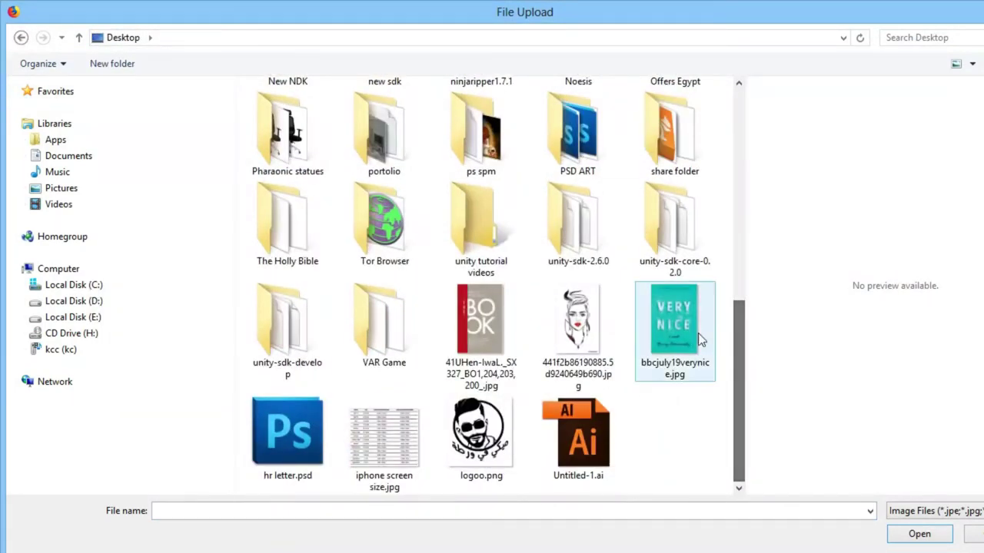
double_click(681, 317)
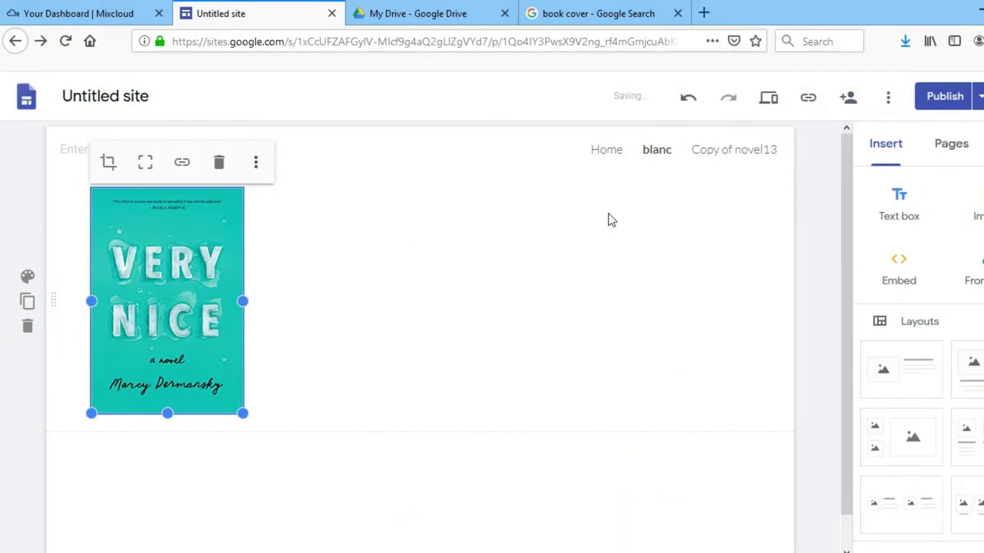
left_click(768, 100)
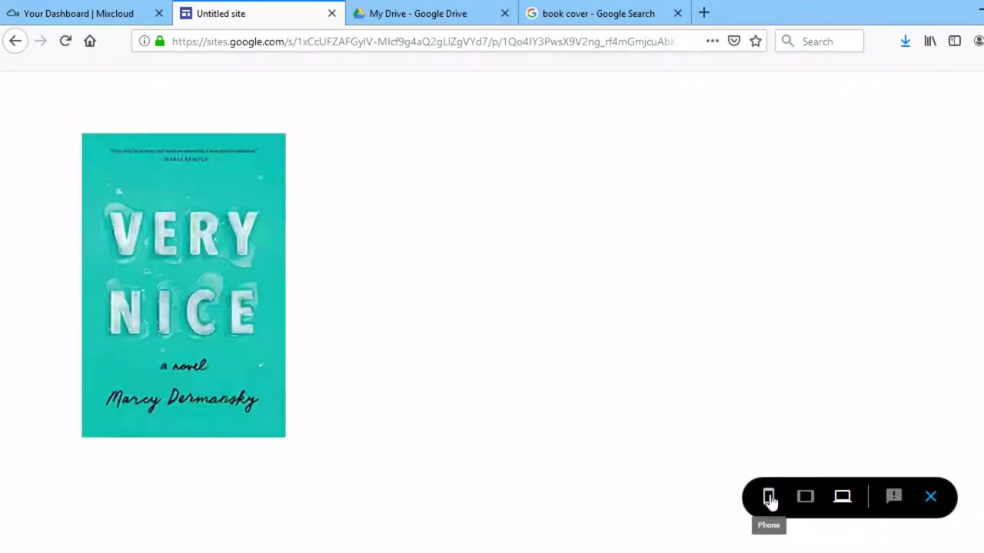
Preview the blanc page at phone width, then return to editing it via the Pages list.
left_click(769, 498)
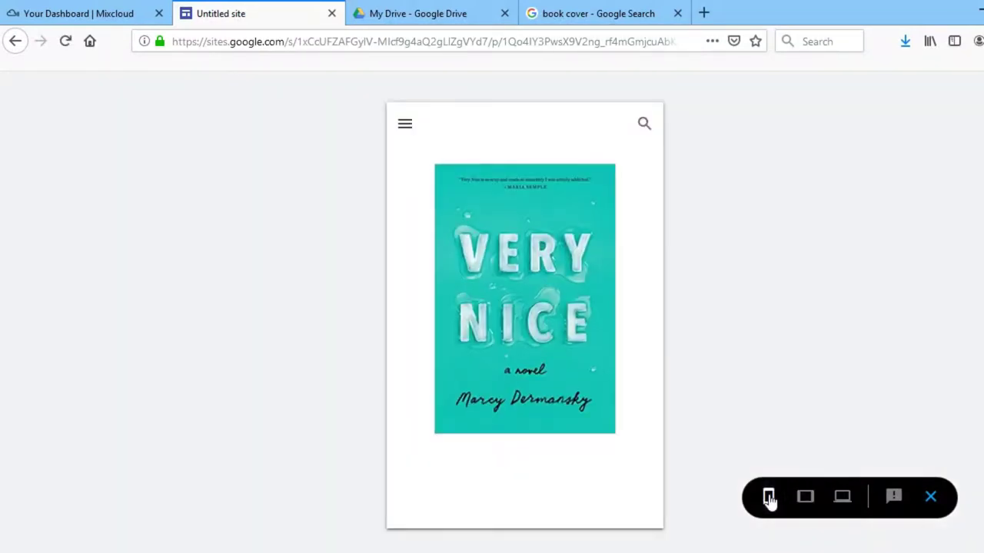
left_click(931, 498)
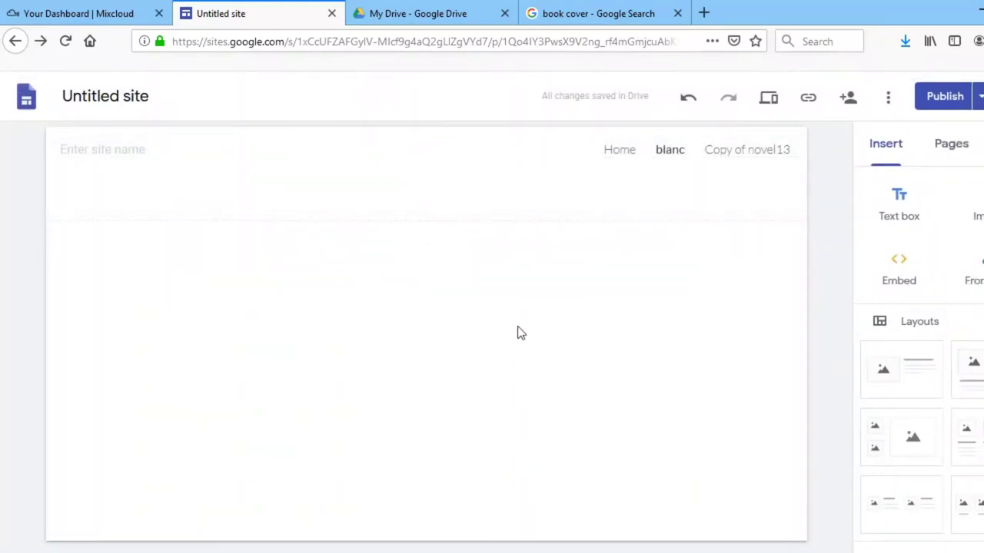
left_click(950, 146)
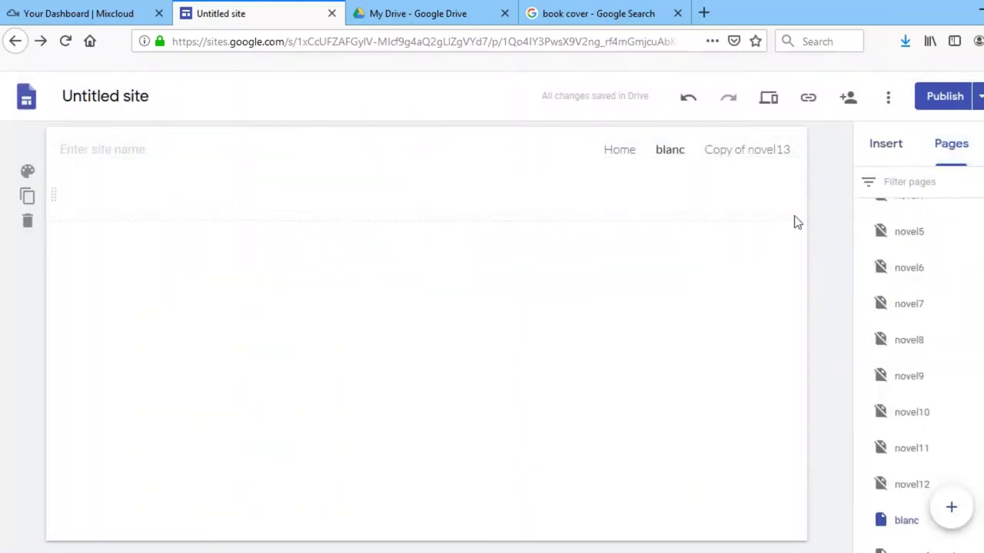
scroll(921, 224, "down", 1)
left_click(890, 486)
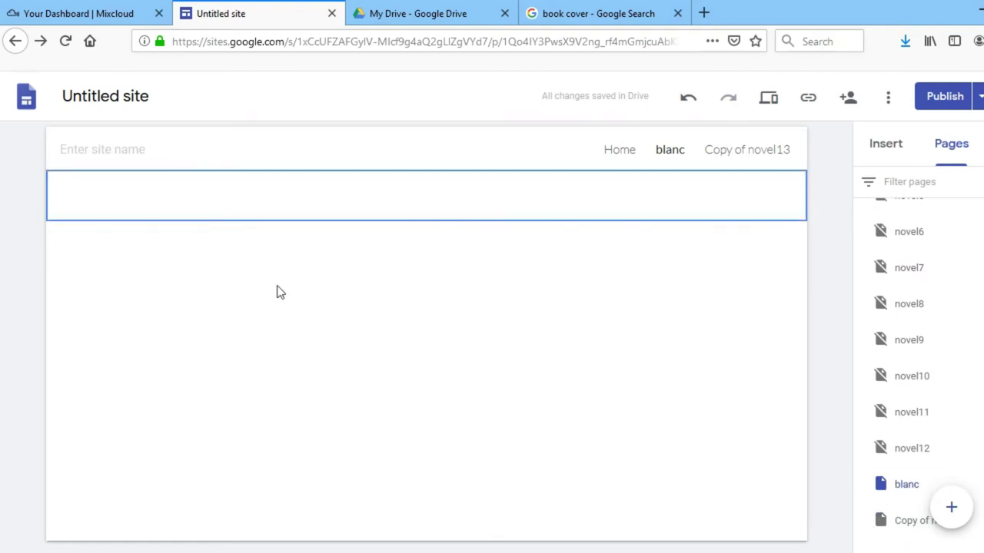
left_click(624, 151)
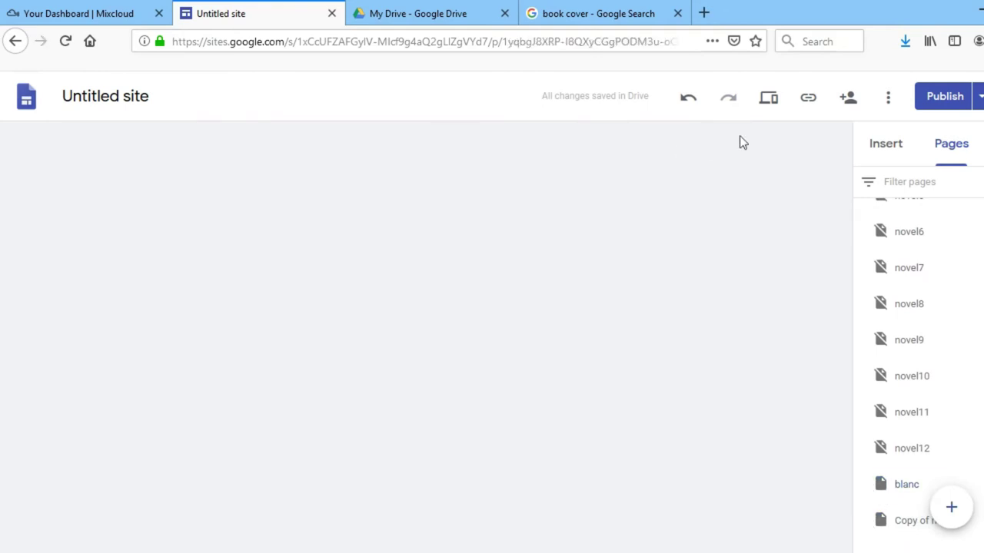
left_click(903, 483)
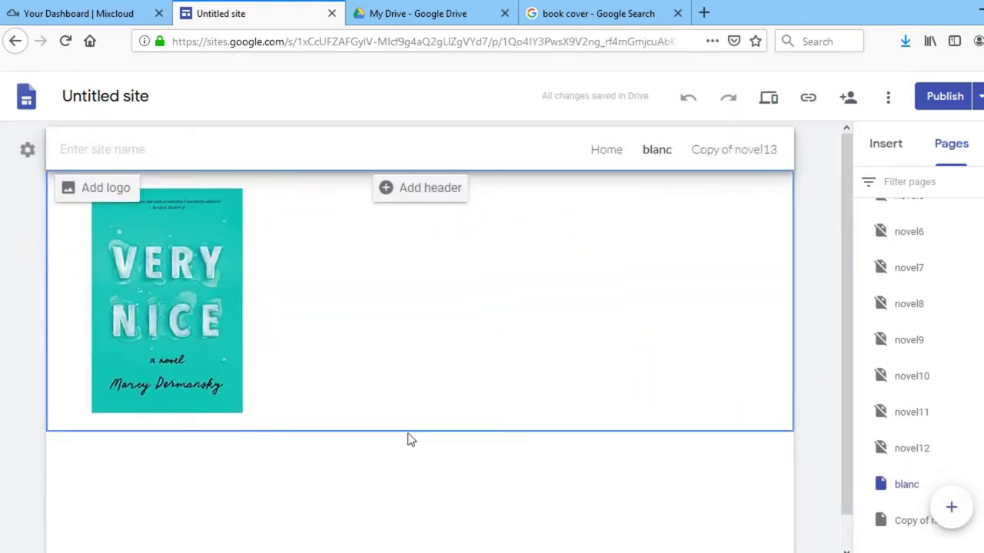
Look through the cover section's Section background > Image options and close them unchanged.
right_click(387, 308)
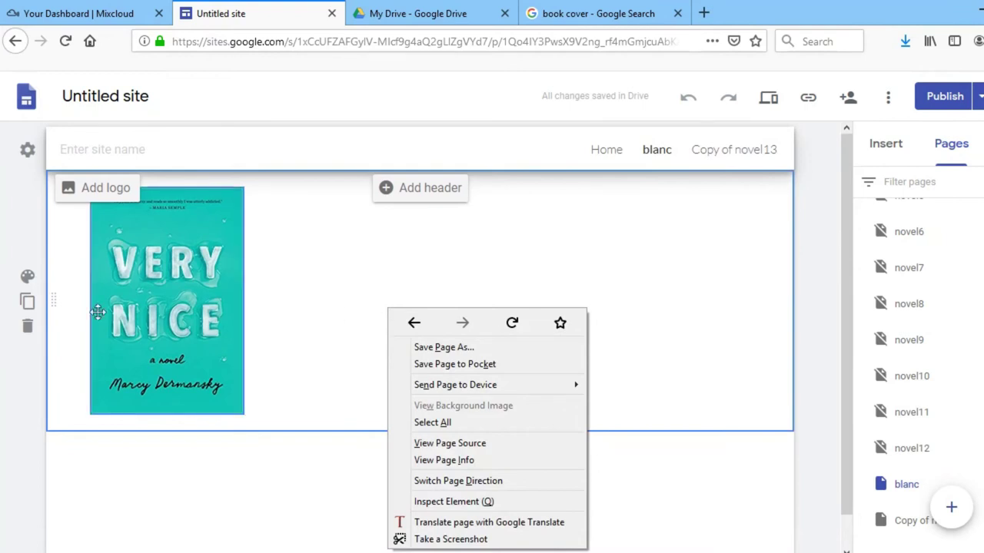
left_click(28, 278)
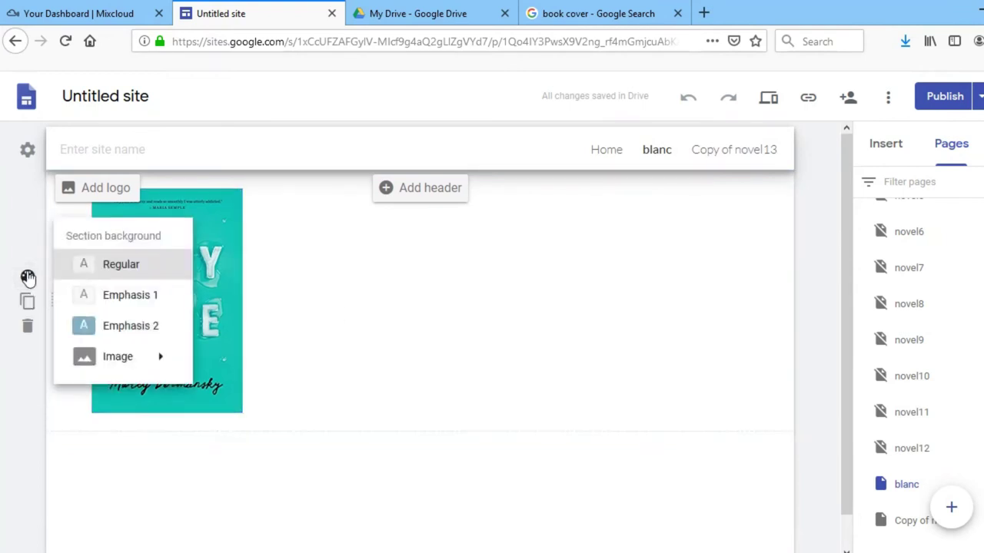
mouse_move(132, 360)
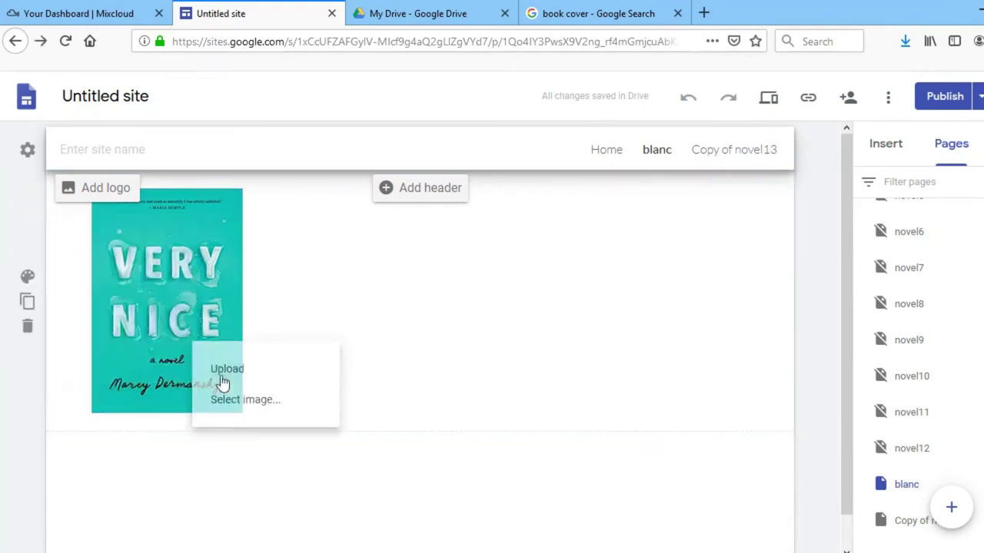
left_click(28, 279)
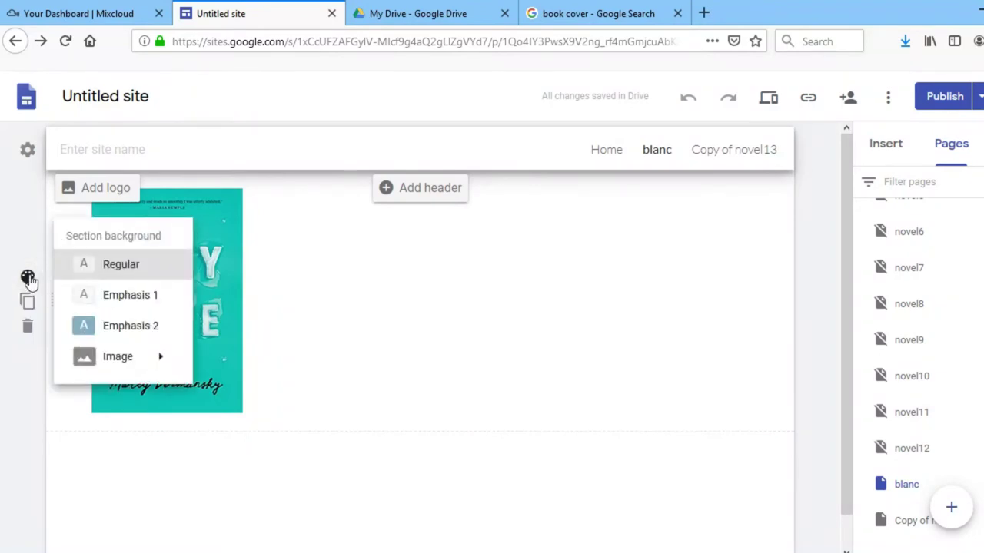
mouse_move(158, 361)
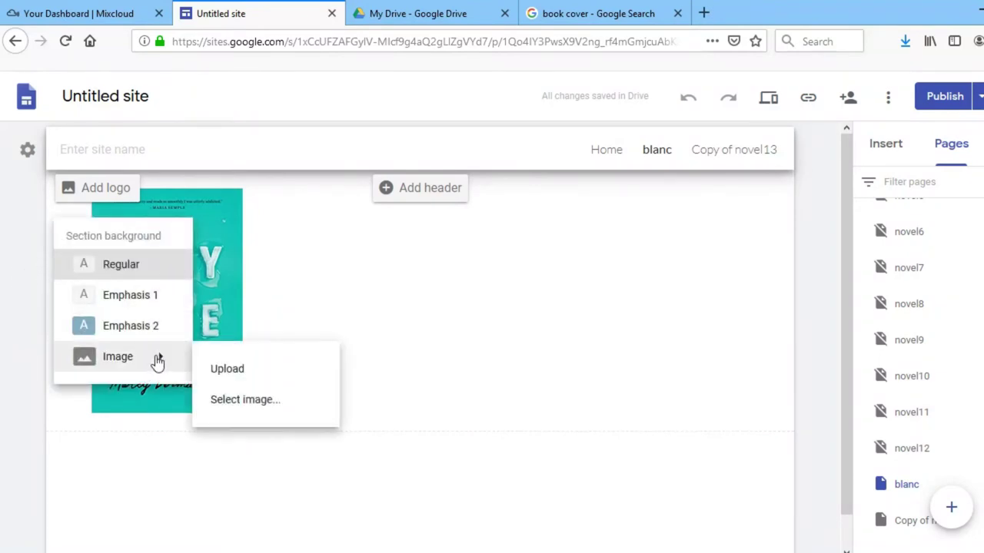
left_click(439, 274)
Add Notepad lines saying to add the track, first uploading it on mixcloud.com, always free.
key("alt+Tab")
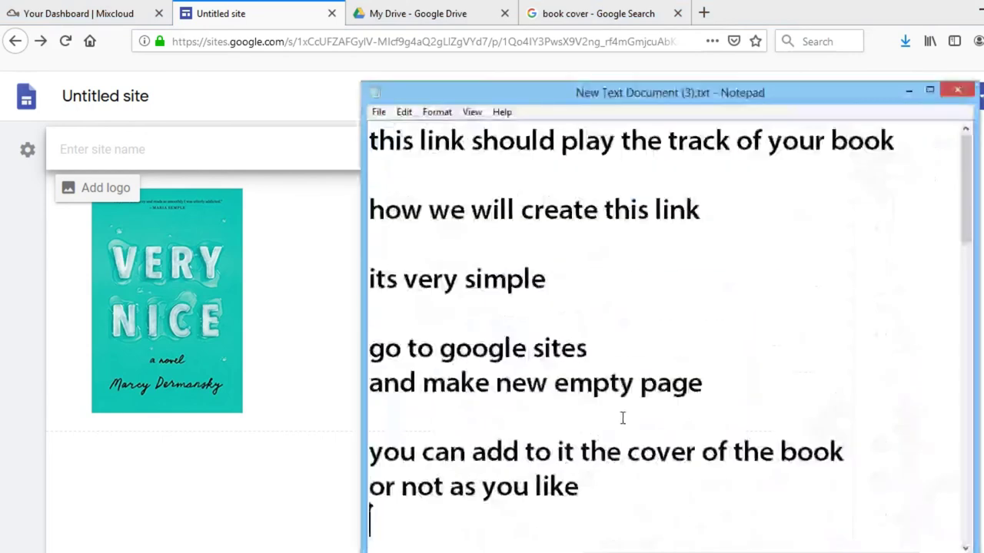
left_click(638, 509)
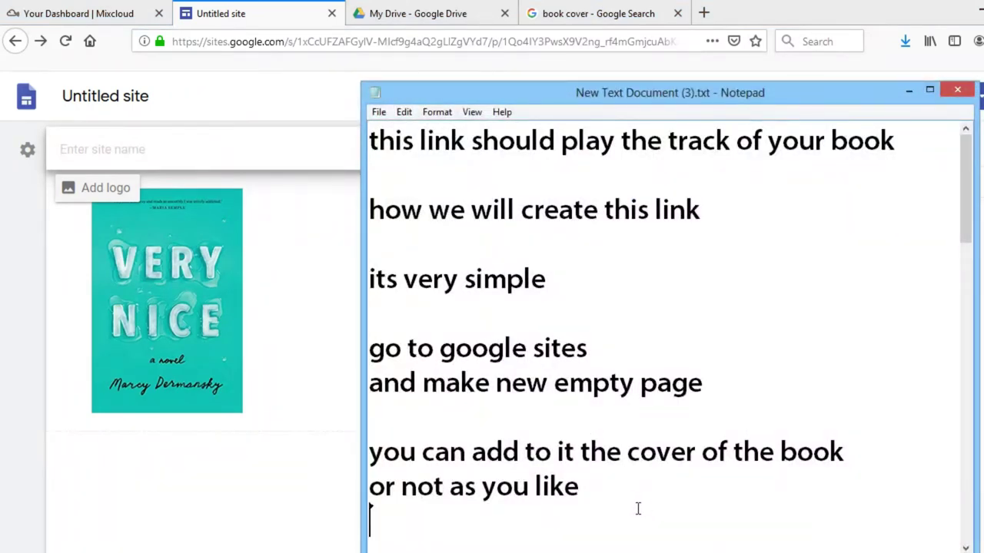
key("Return")
type("a")
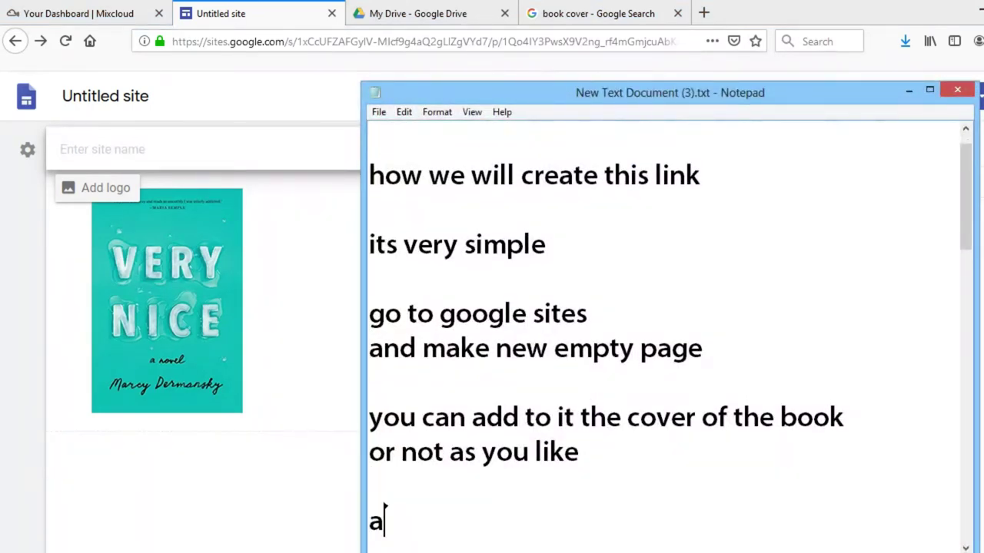
type("nd n")
type("ow lets add the ")
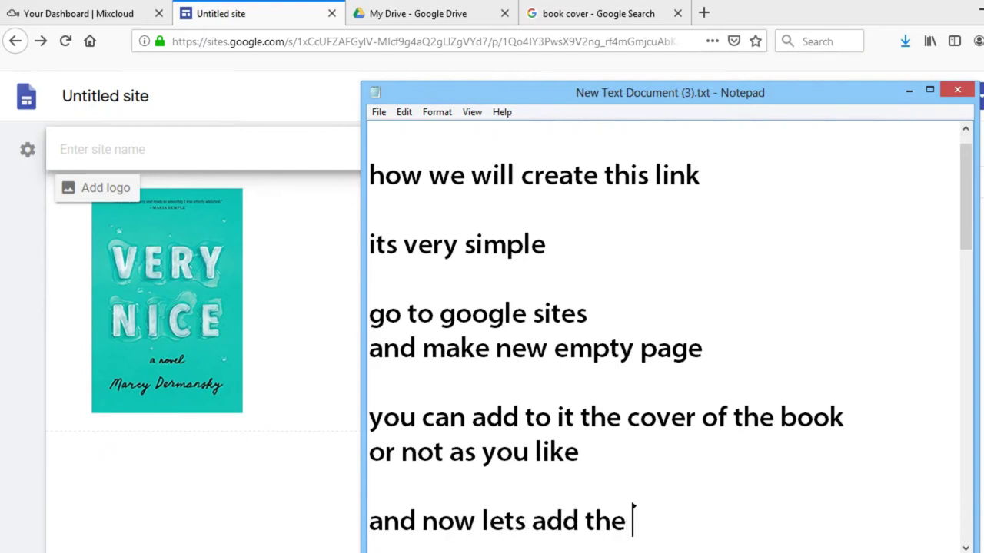
type("track we ")
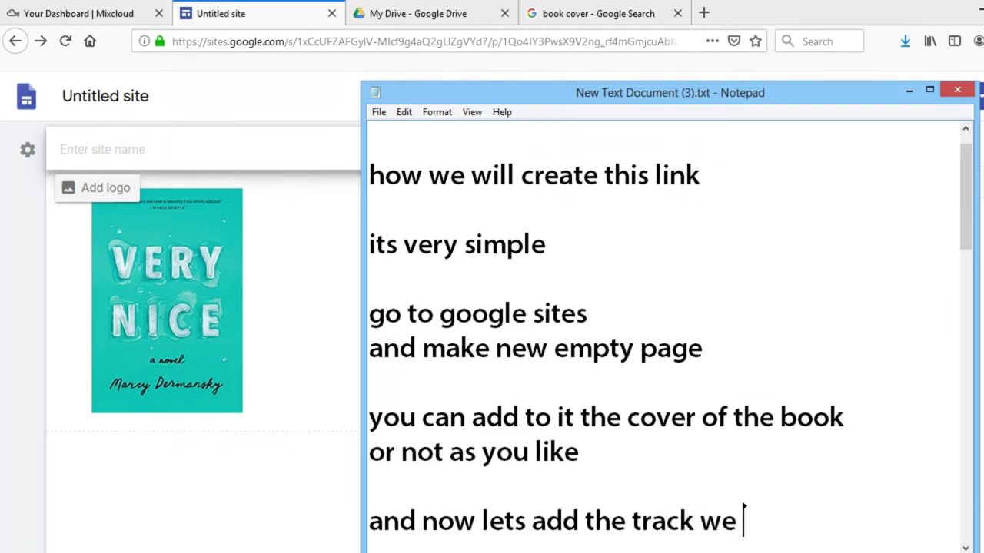
type("have")
key("Return")
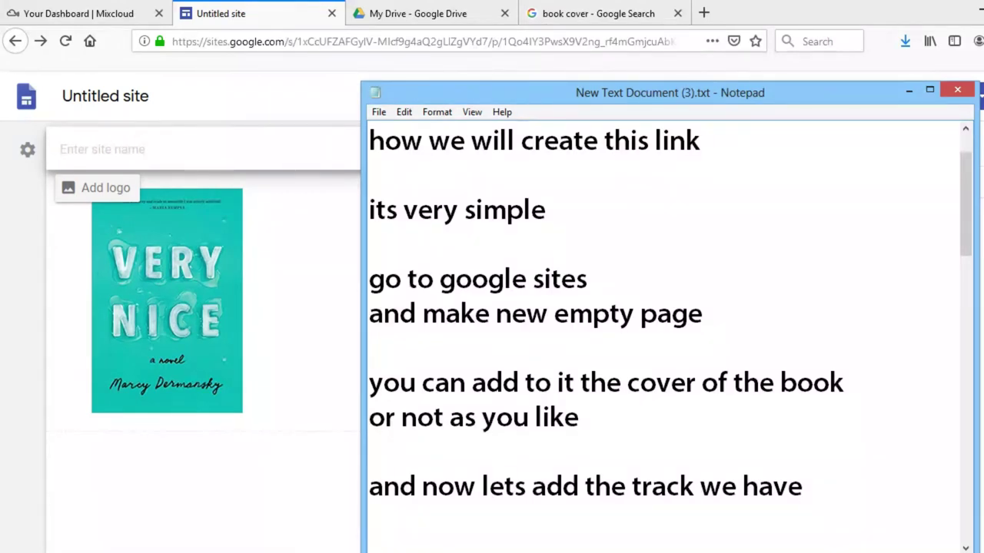
type("irst you have to upload your ")
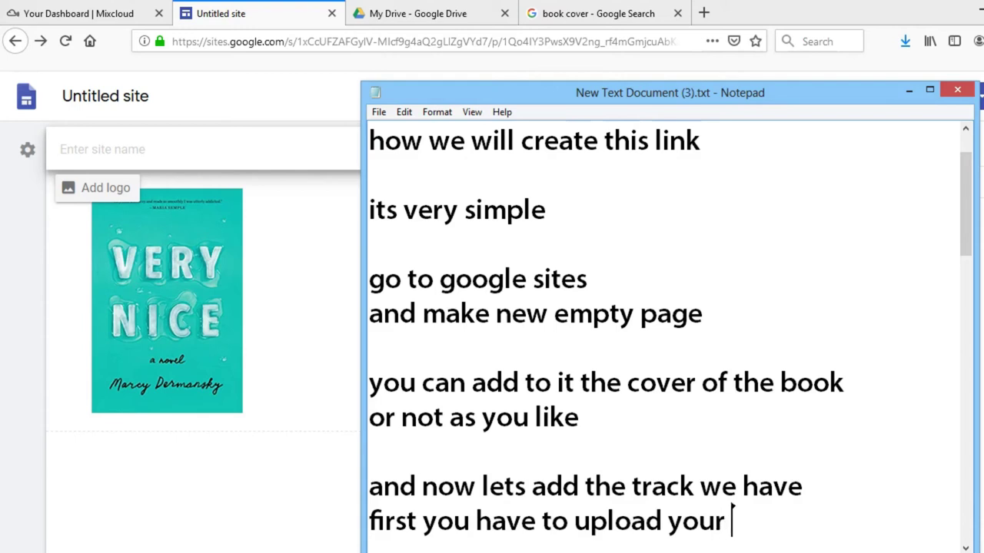
type("track")
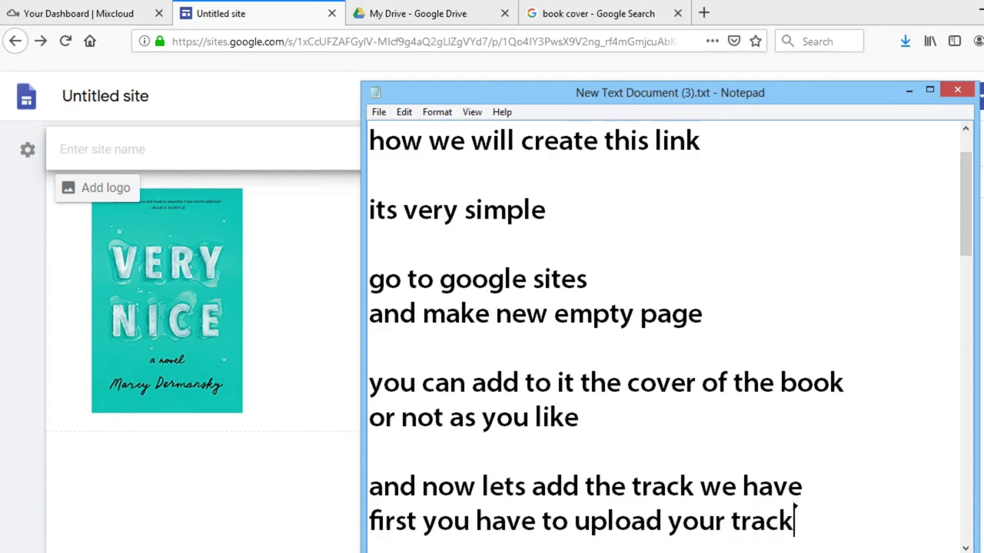
key("Return")
type("on this site")
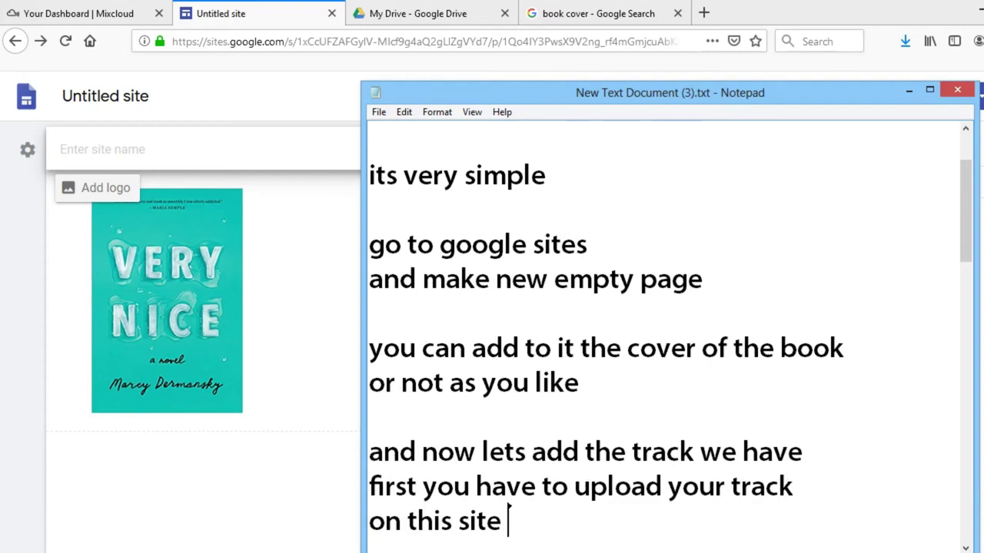
type(" mixclou")
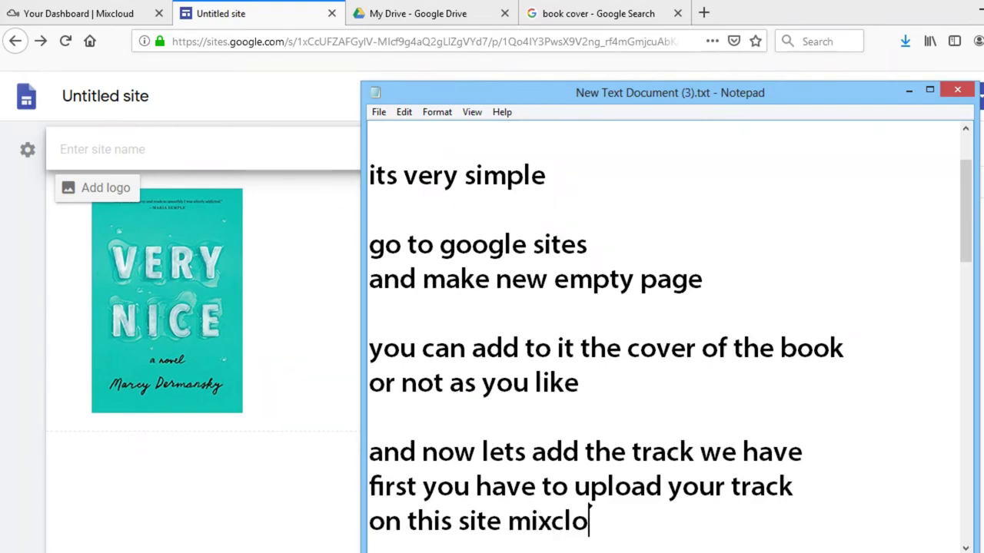
type("d.com ")
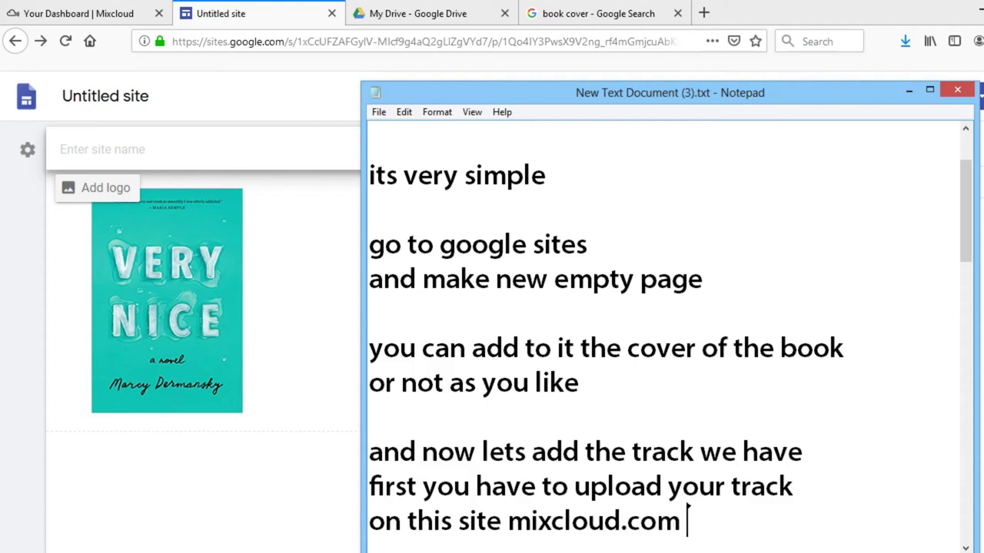
type("its always free")
key("Return")
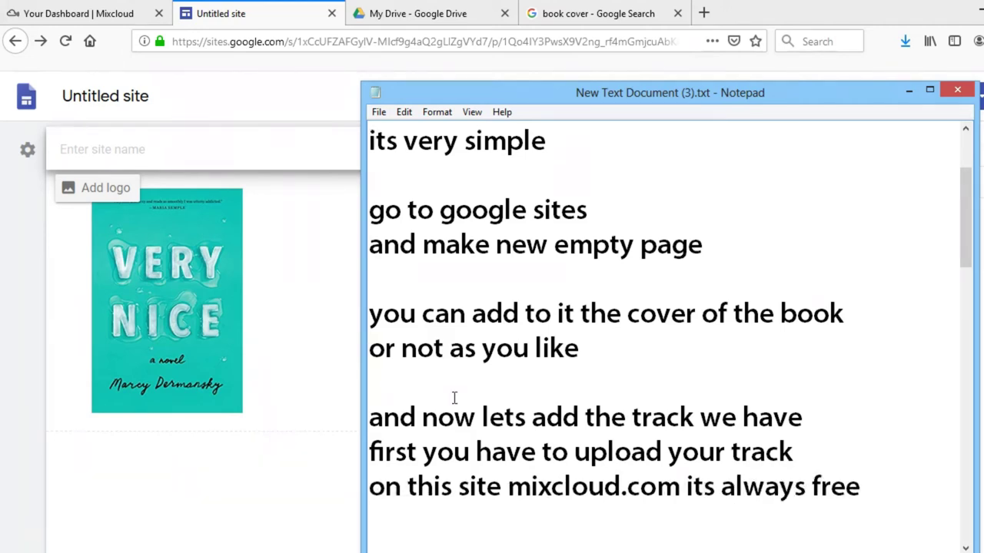
Bring up the Mixcloud dashboard and scroll through it.
left_click(77, 13)
scroll(321, 207, "down", 3)
scroll(324, 211, "up", 5)
scroll(325, 218, "down", 10)
scroll(285, 263, "up", 2)
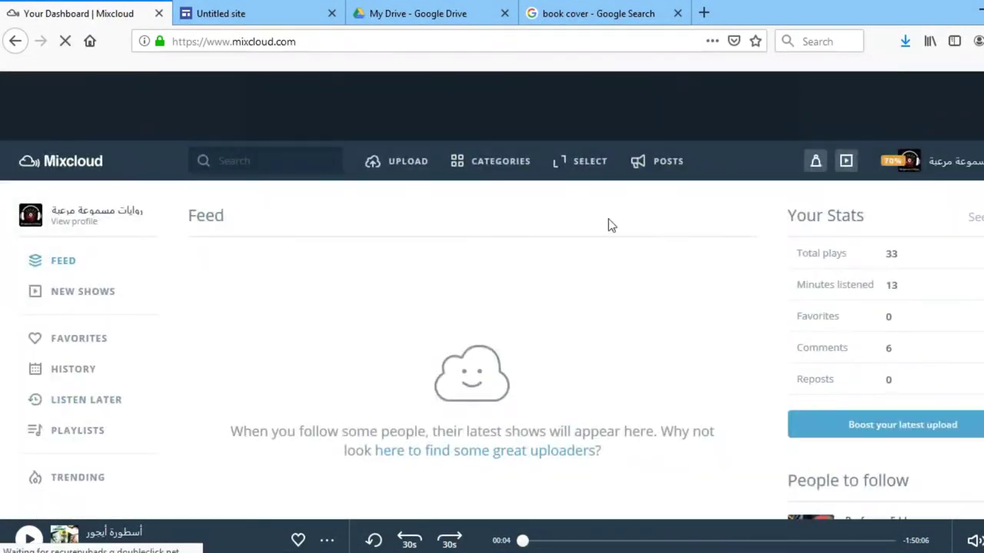
Go to Mixcloud's upload page and try its Choose File picker.
left_click(411, 163)
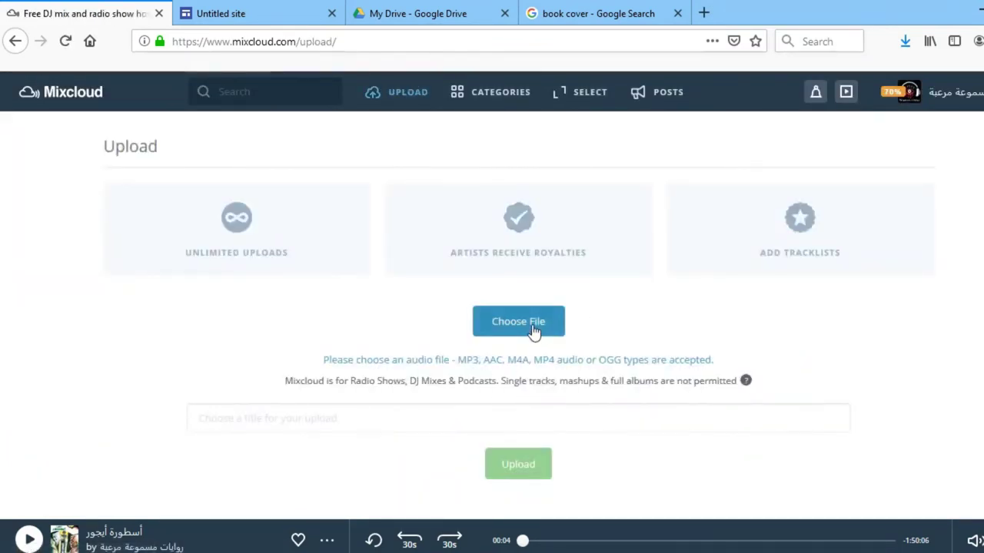
left_click(534, 329)
left_click_drag(739, 254, 748, 345)
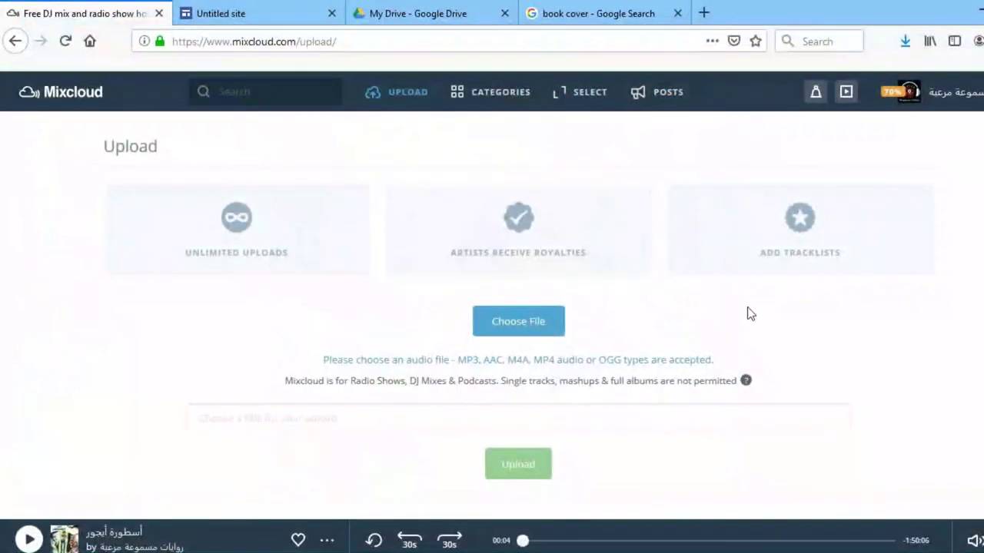
left_click(500, 94)
left_click(406, 96)
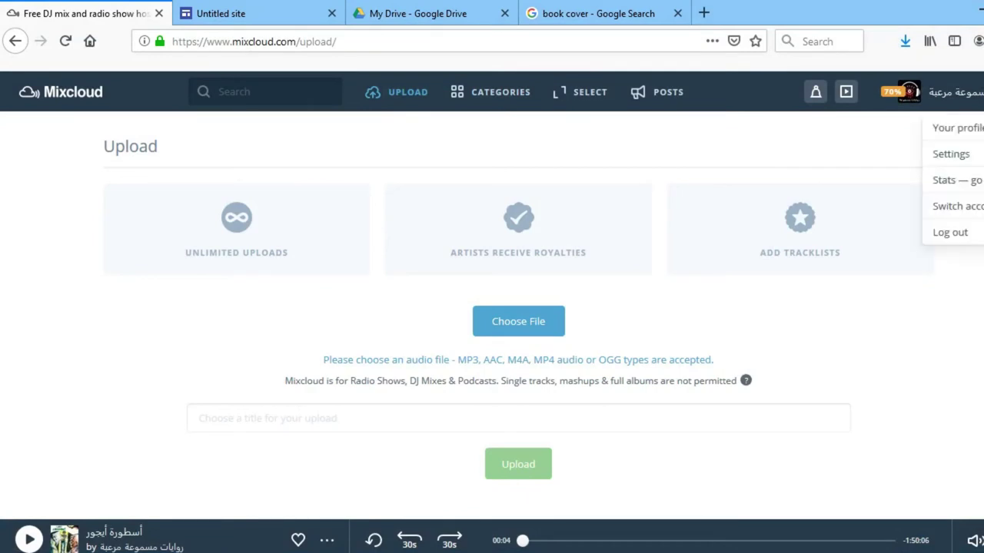
Open the account profile and scroll down to its list of 11 uploaded shows.
left_click(979, 129)
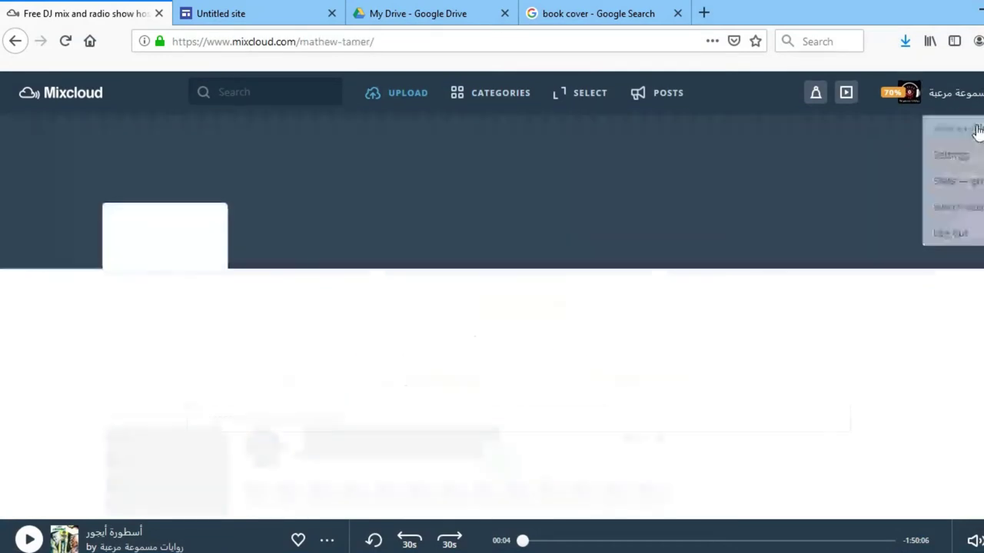
scroll(834, 275, "down", 1)
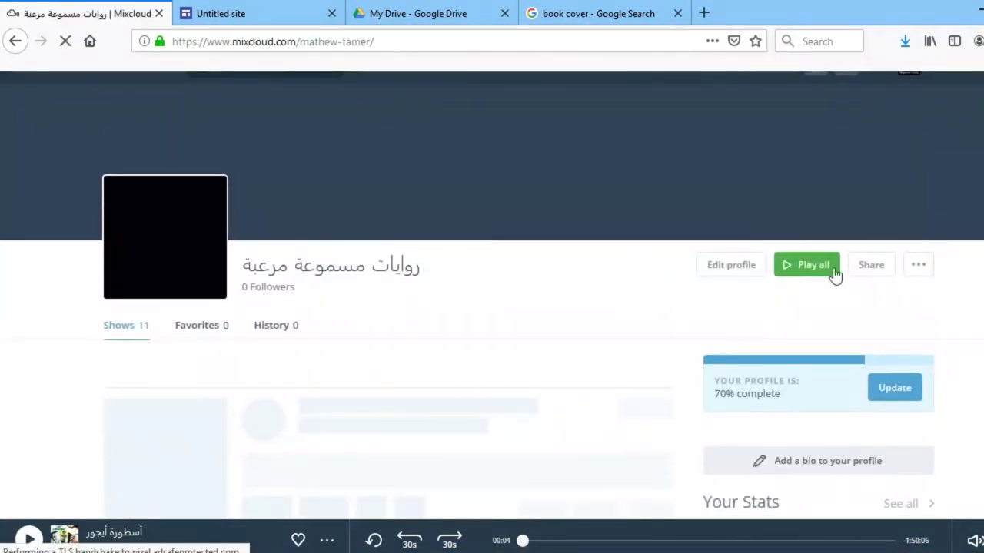
scroll(569, 305, "down", 2)
scroll(481, 281, "down", 1)
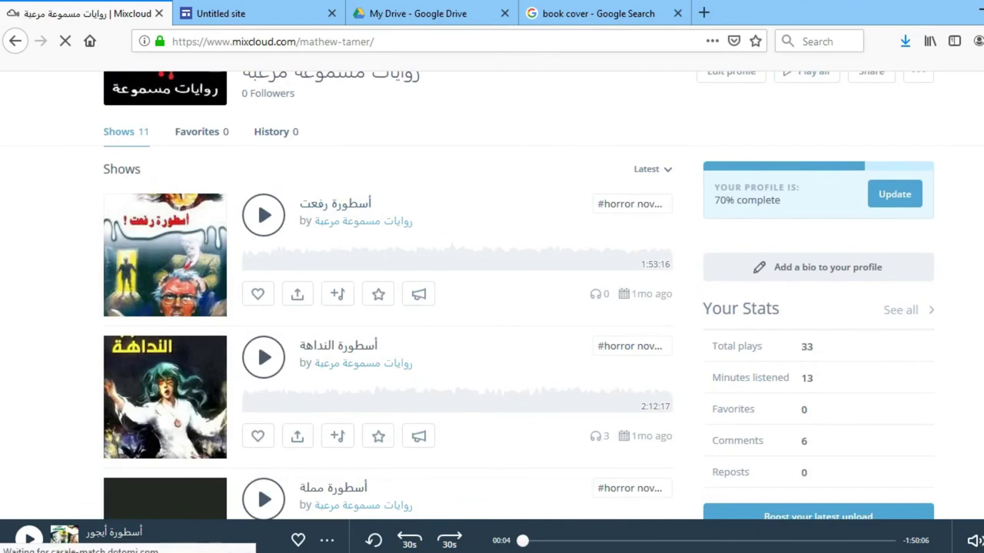
key("alt+Tab")
Replace the whole note with 'and after upload your track it will be like that'.
left_click_drag(920, 532, 363, 112)
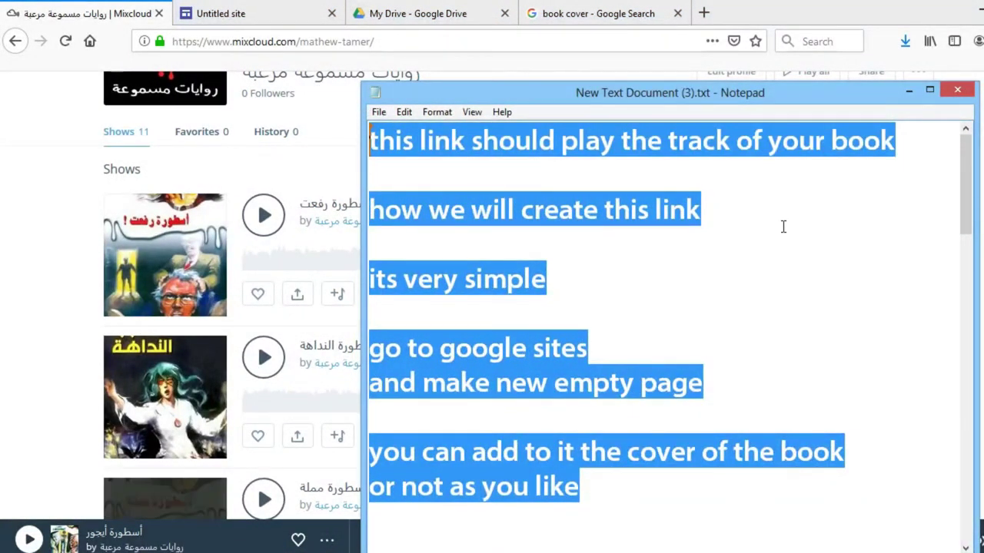
type("and after ")
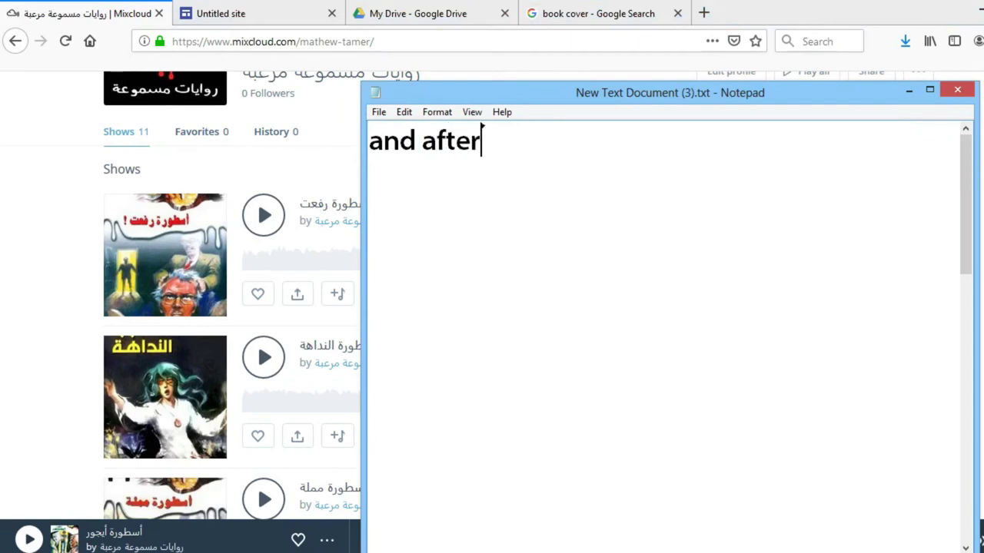
type("upload ")
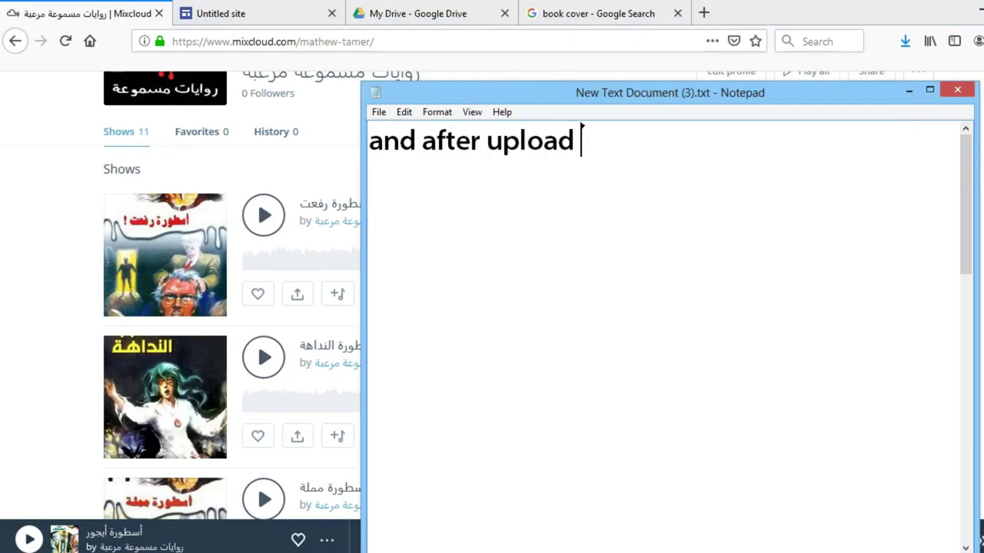
type("your ")
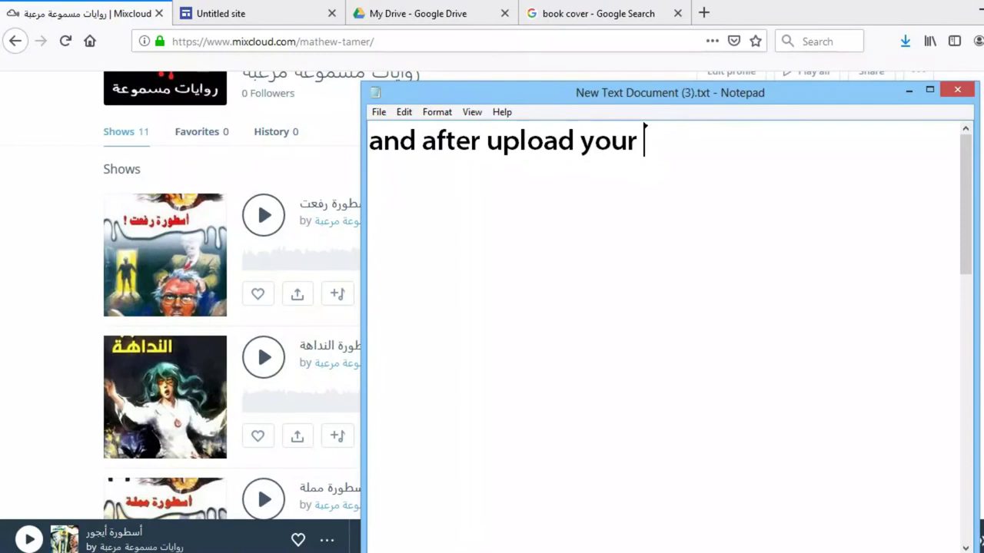
type("track i")
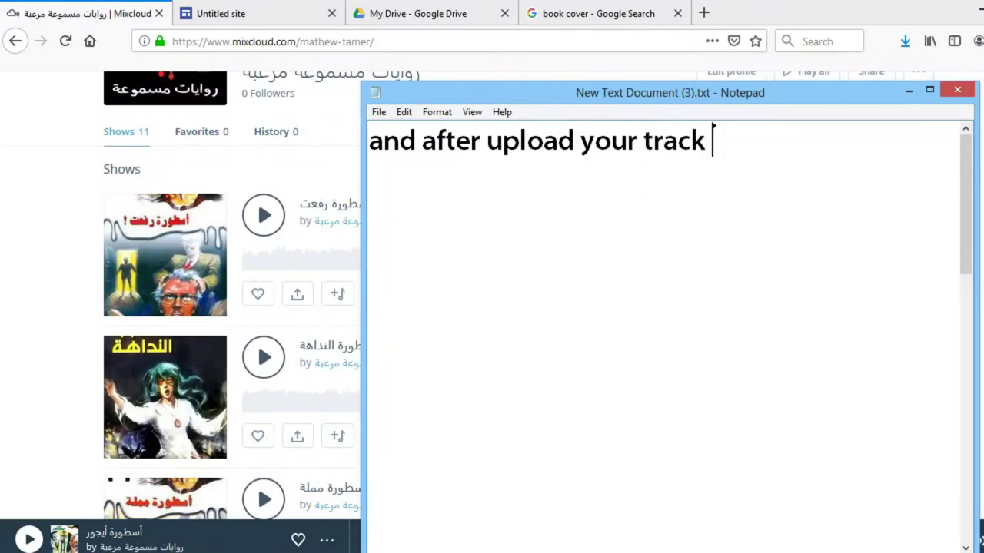
type("t wil")
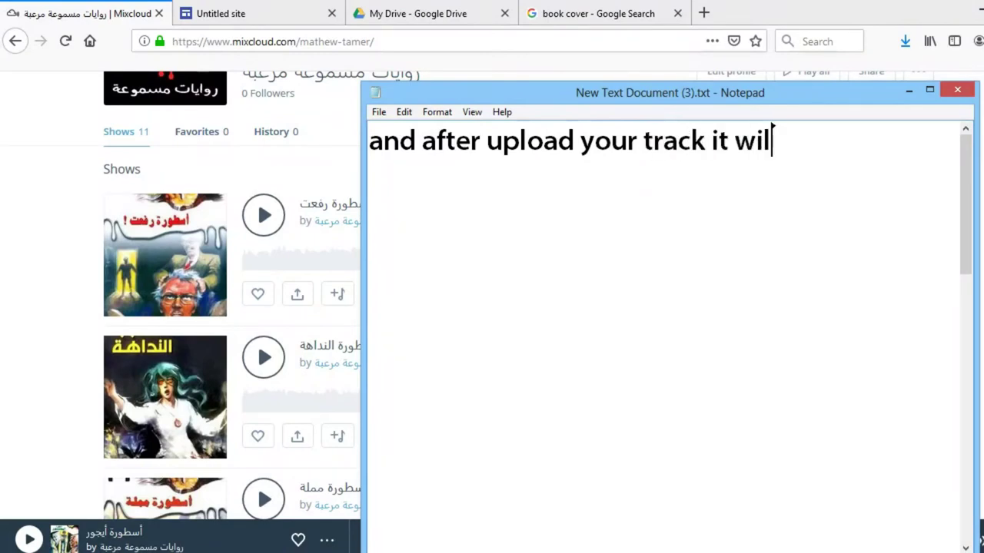
type("l be li")
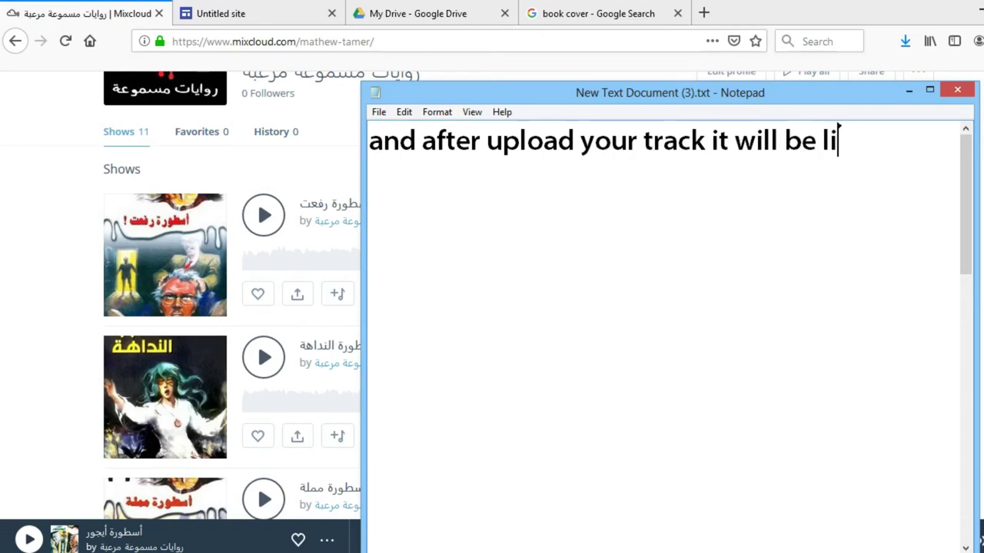
type("ke that")
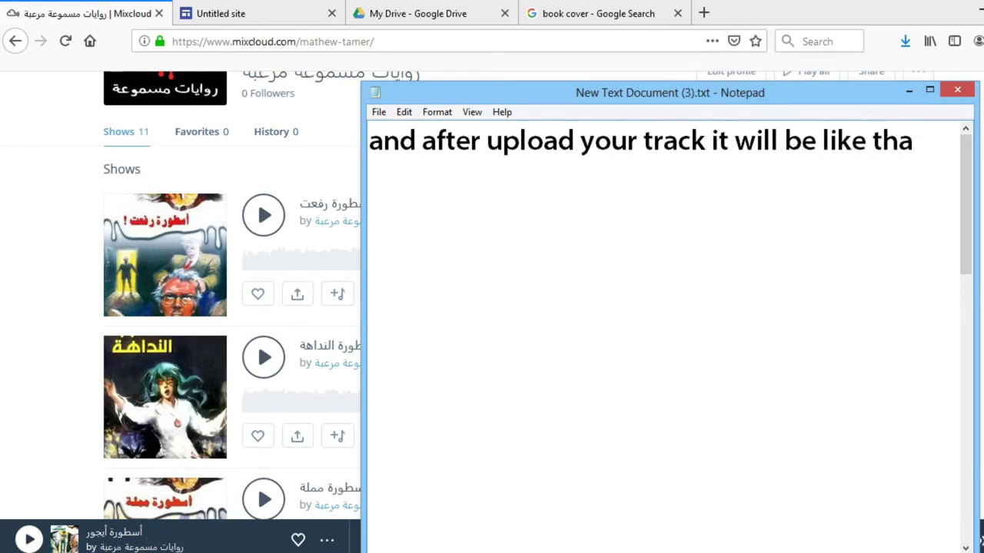
left_click(908, 91)
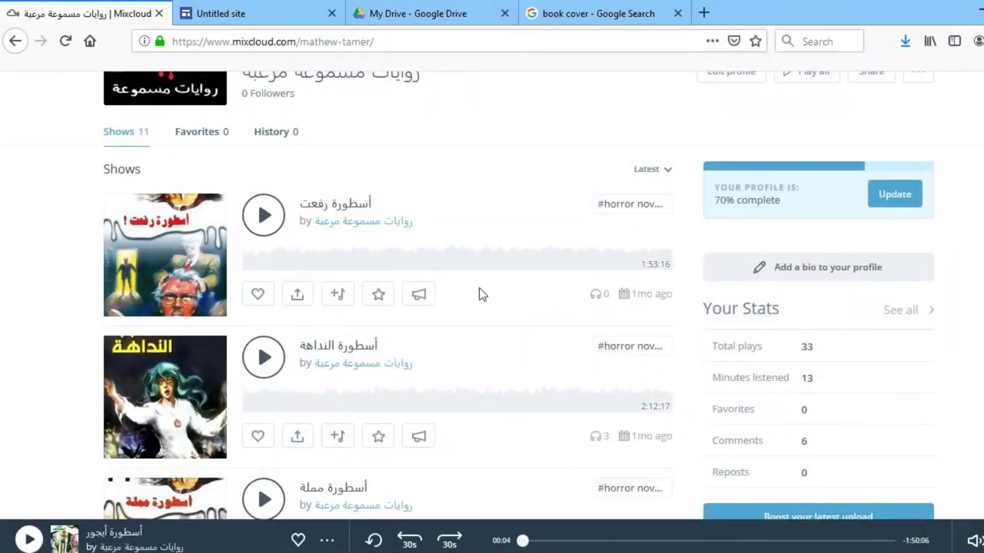
Play the first show, أسطورة رفعت, and glance at then close its Share dialog.
left_click(264, 219)
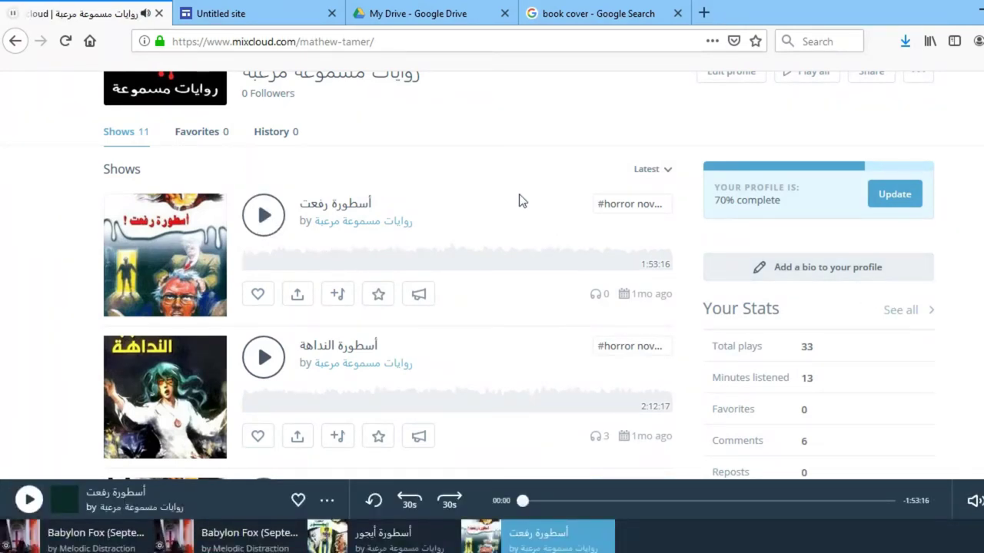
left_click(296, 296)
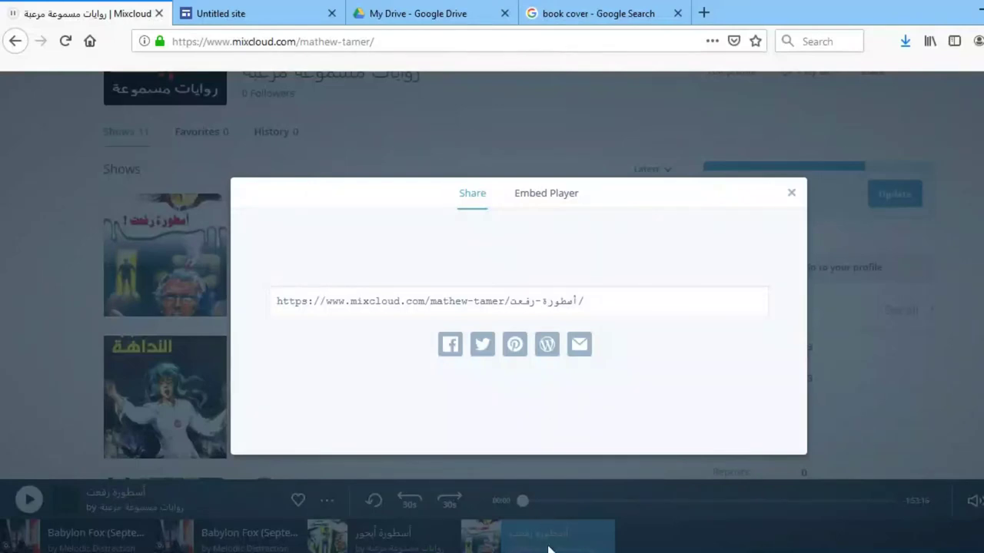
left_click(792, 194)
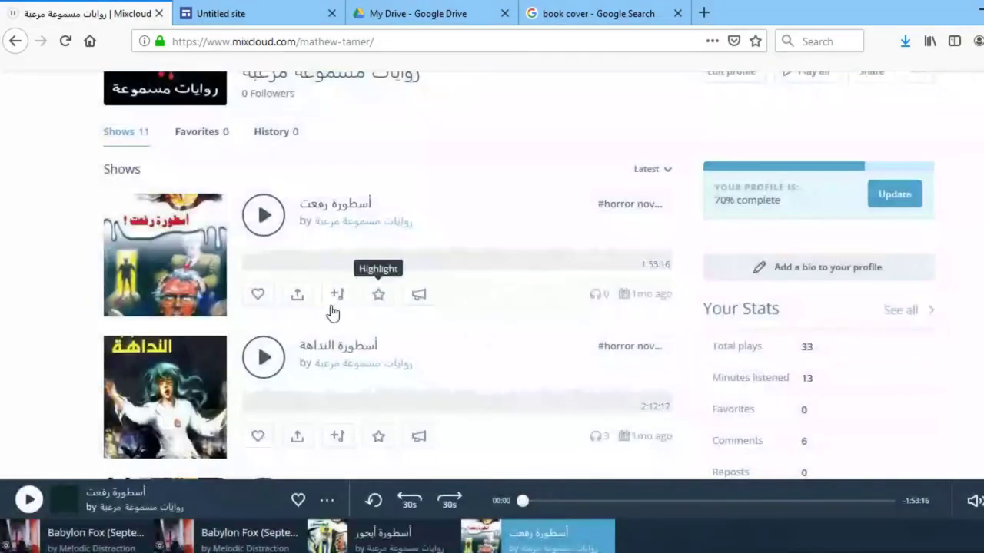
Add the line 'click on share/embed' to the Notepad note.
key("alt+Tab")
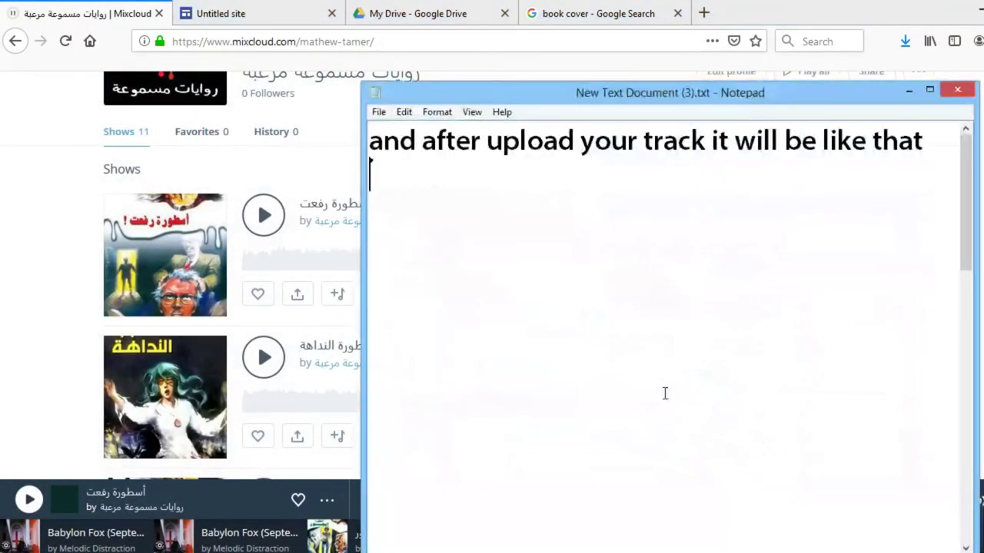
type("click on s")
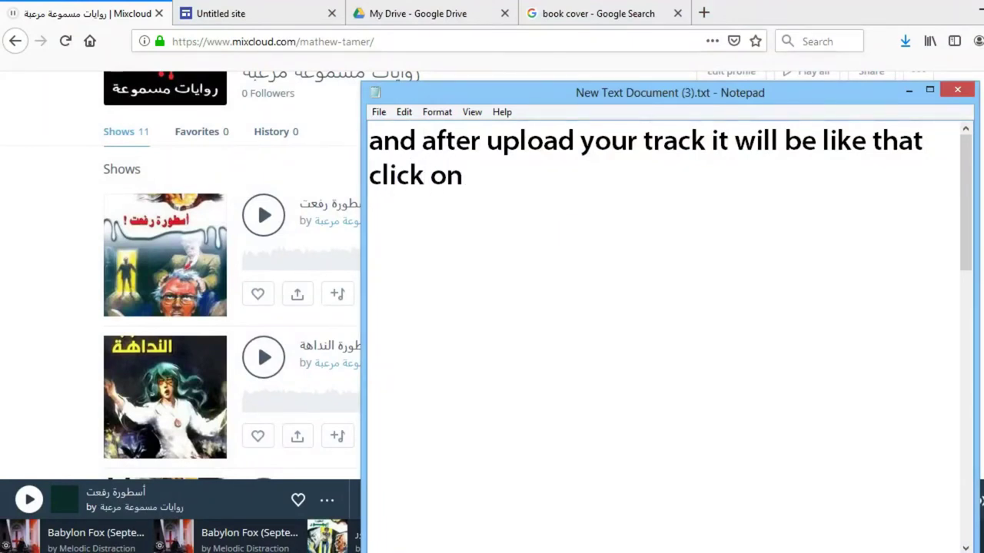
type("hare")
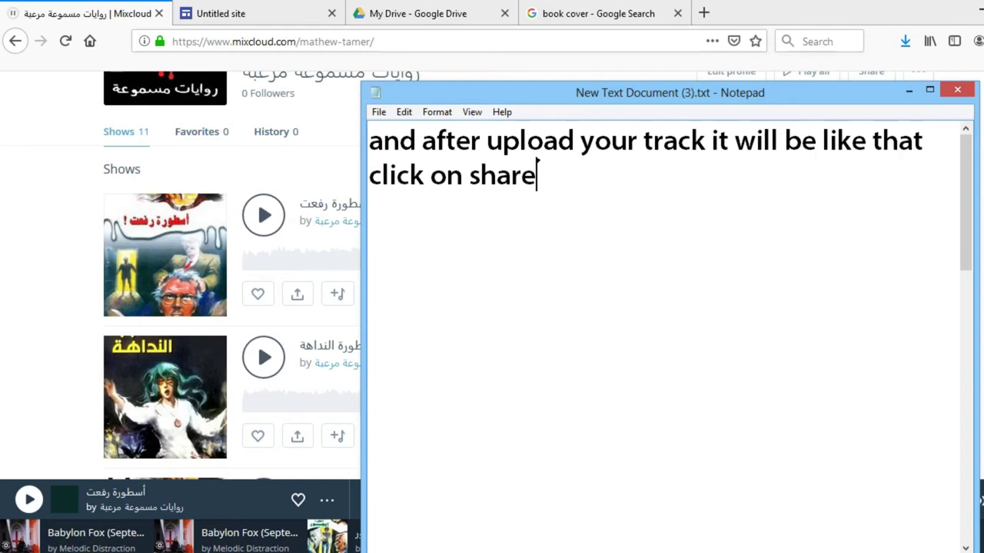
type("/emb")
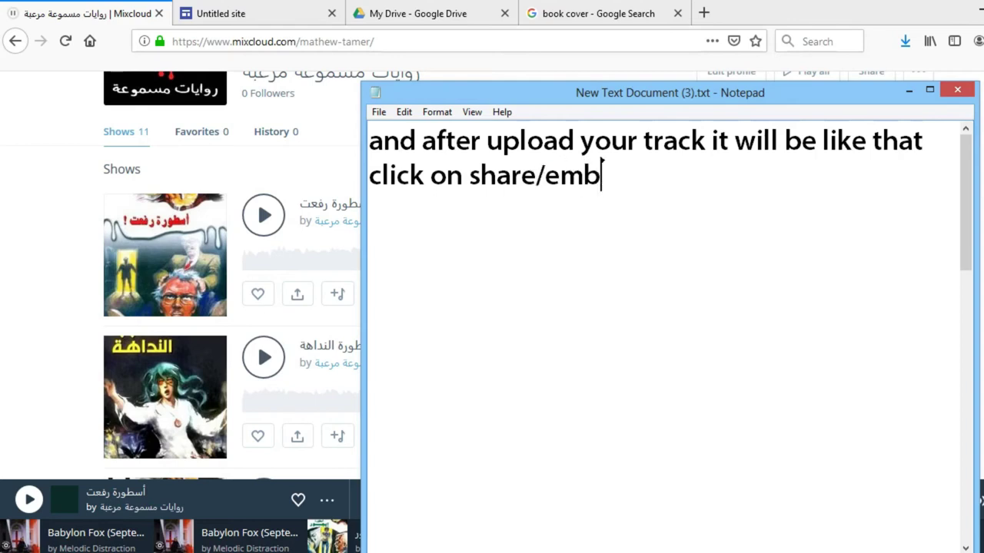
type("ed")
key("Return")
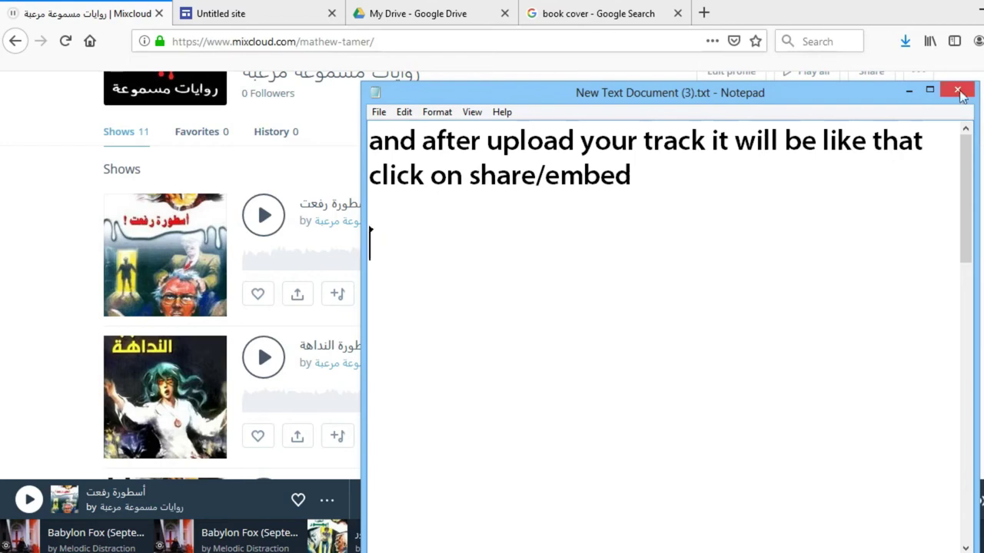
left_click(909, 91)
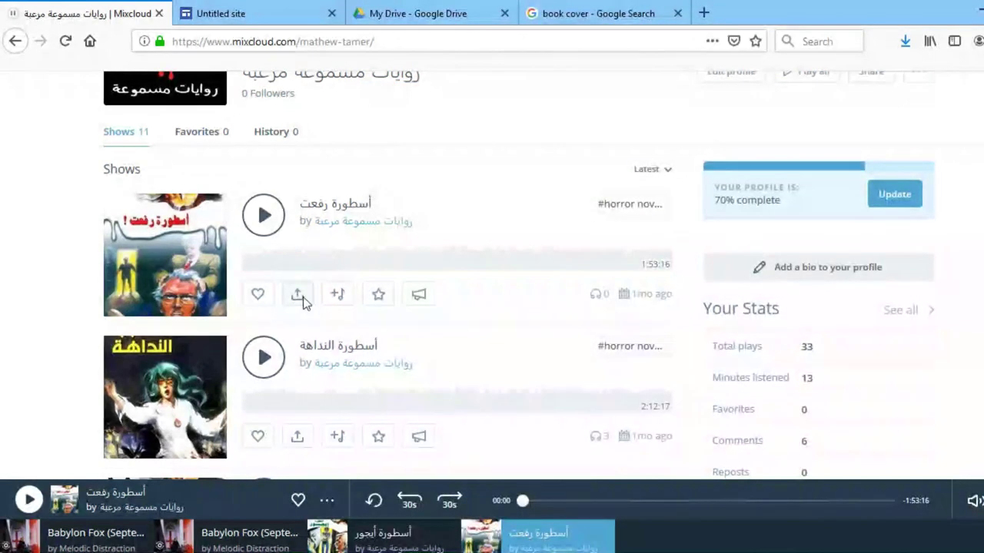
Review the Embed Player widgets in the first show's Share dialog, then reopen the dialog.
left_click(300, 300)
left_click(542, 196)
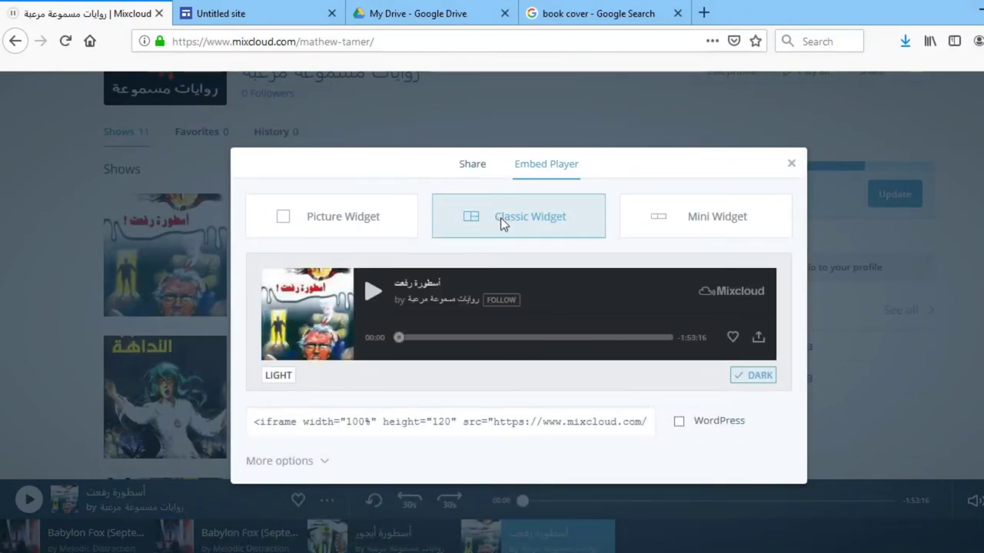
left_click(796, 164)
left_click(300, 295)
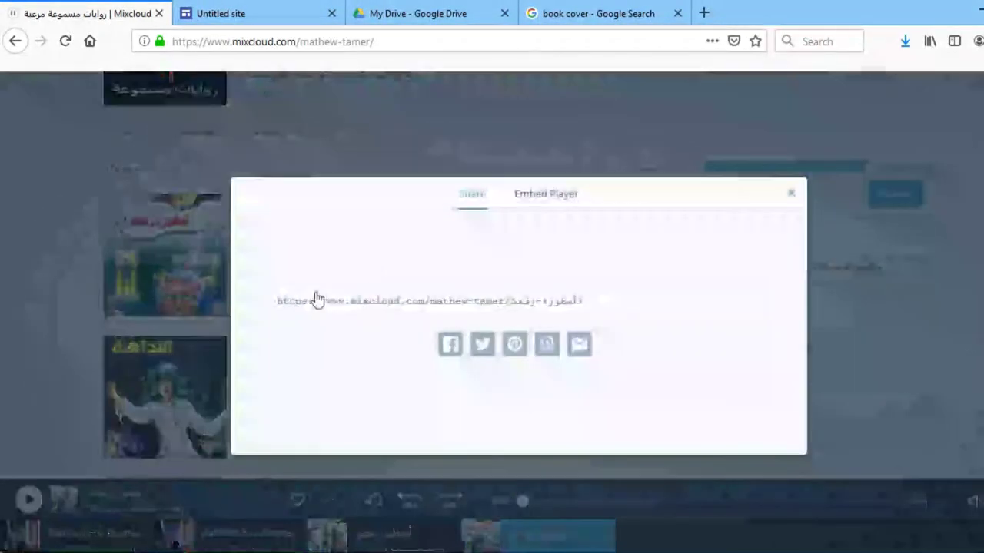
key("alt+Tab")
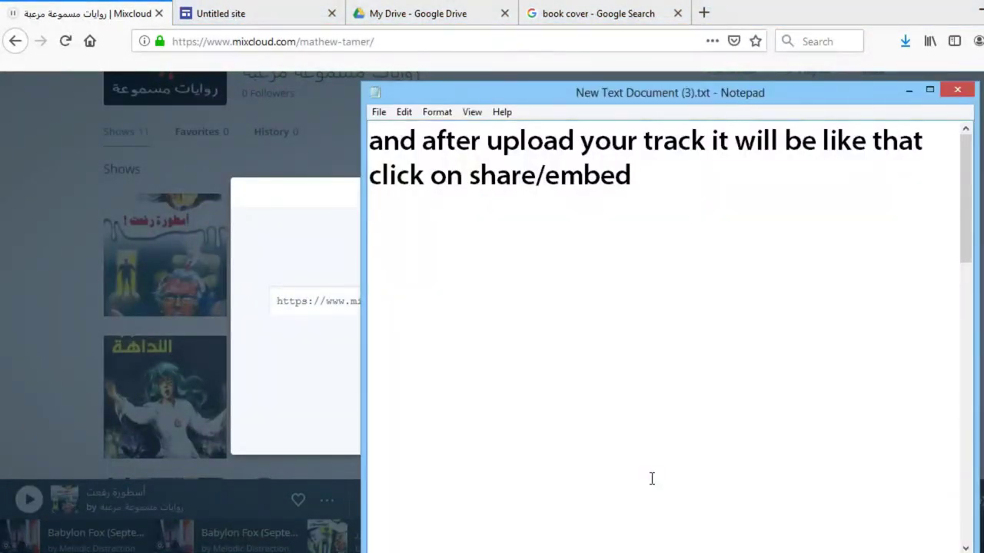
Add the note 'embed player then copy the code' and minimize Notepad.
type("embed player")
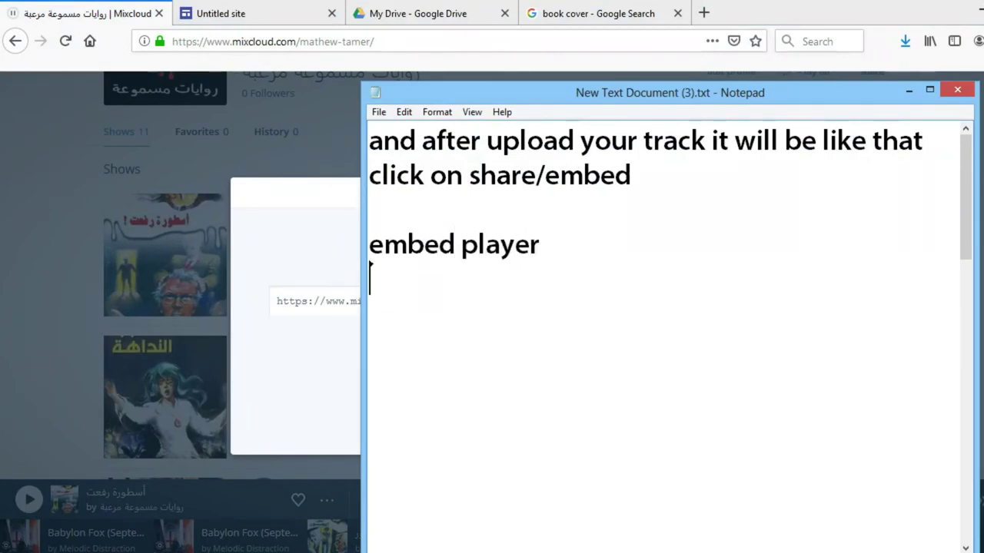
type(" then copy the code")
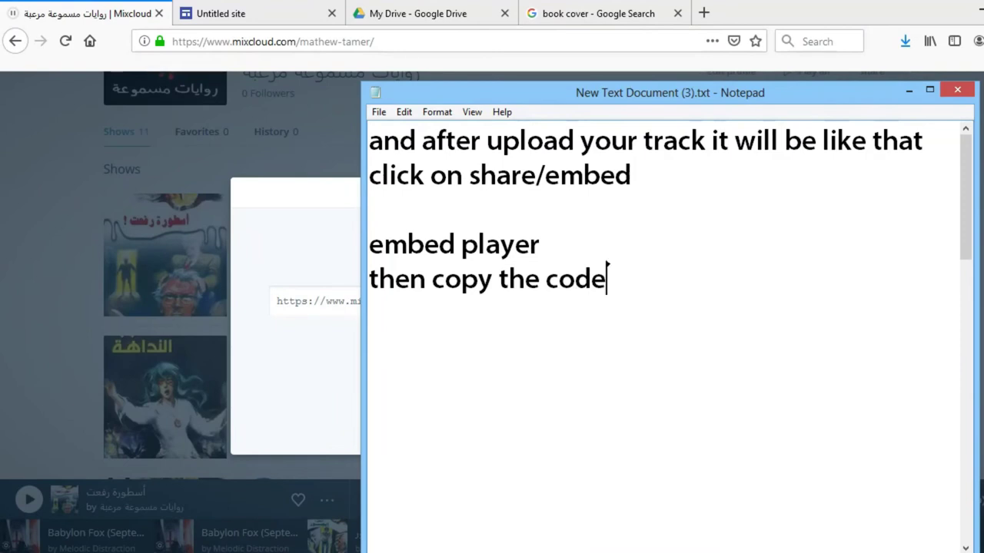
left_click(909, 91)
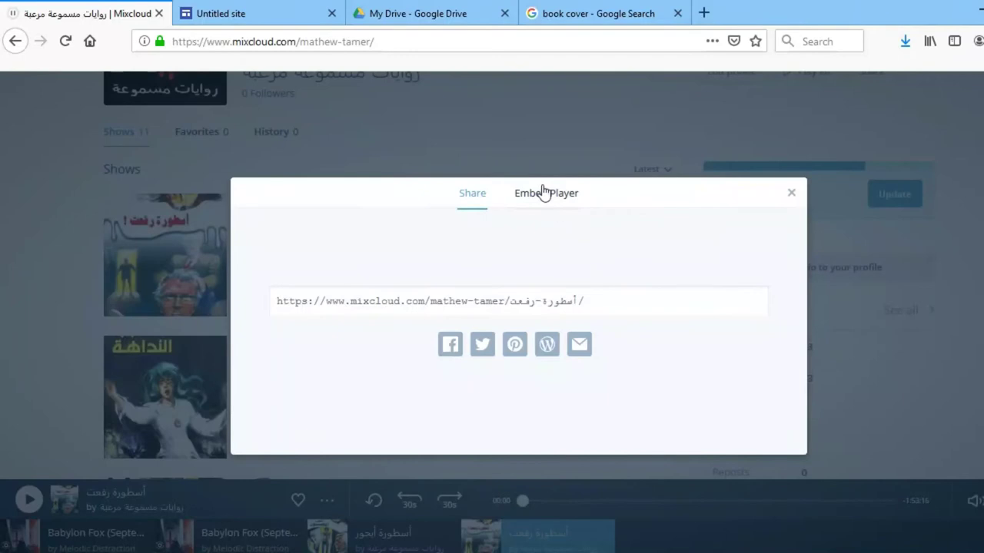
Copy the classic Mixcloud player's embed code and note 'and paste it to the empty page in google site'.
left_click(544, 192)
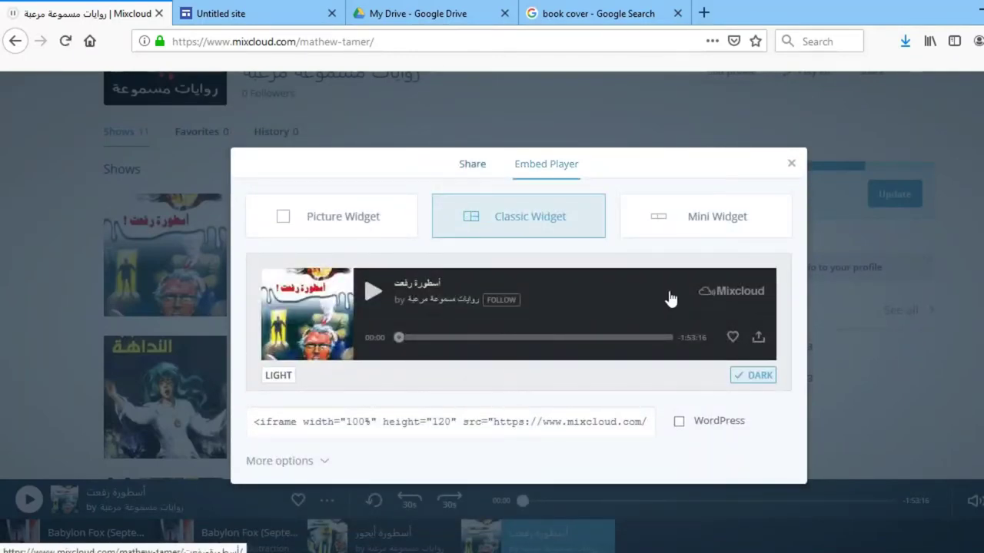
left_click(602, 427)
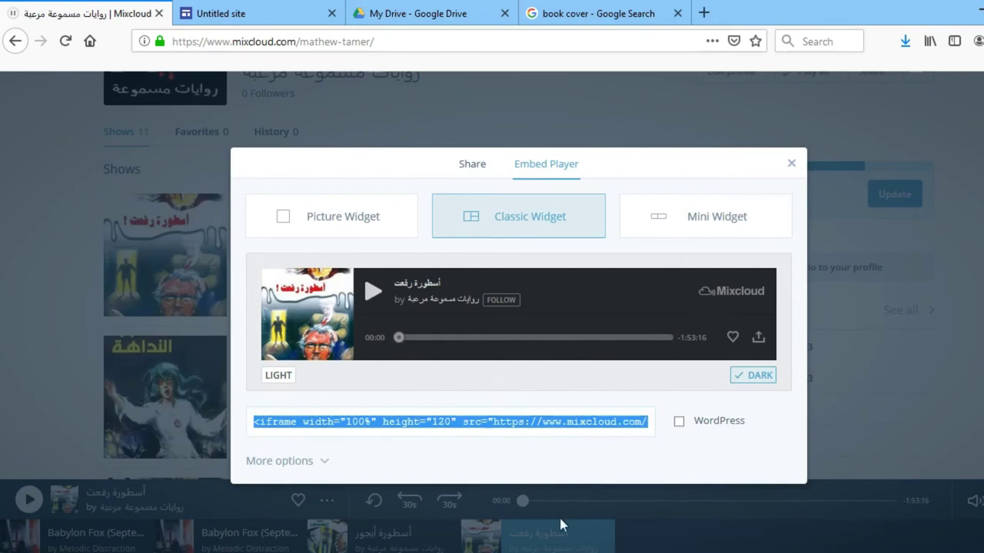
key("alt+Tab")
type("and pase")
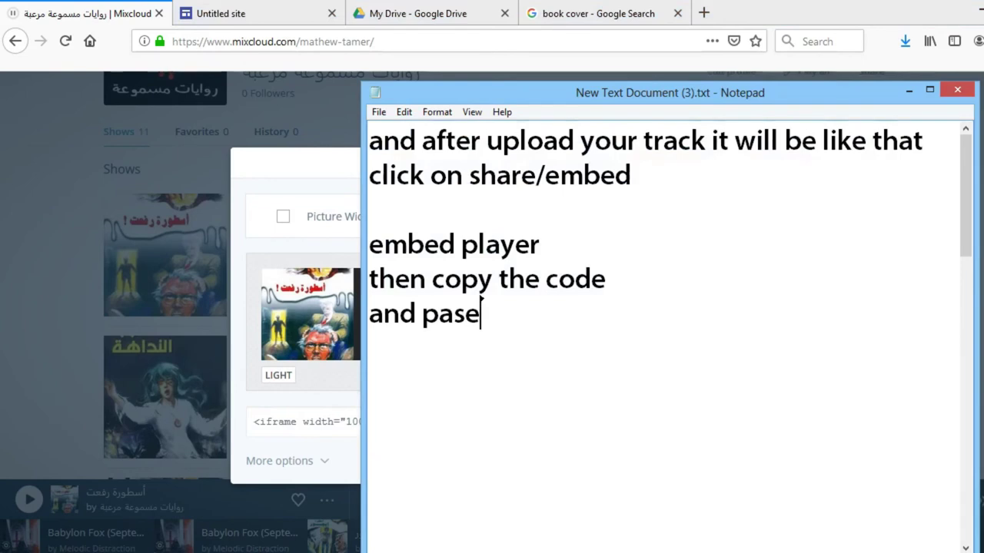
key("BackSpace")
type("te it to ")
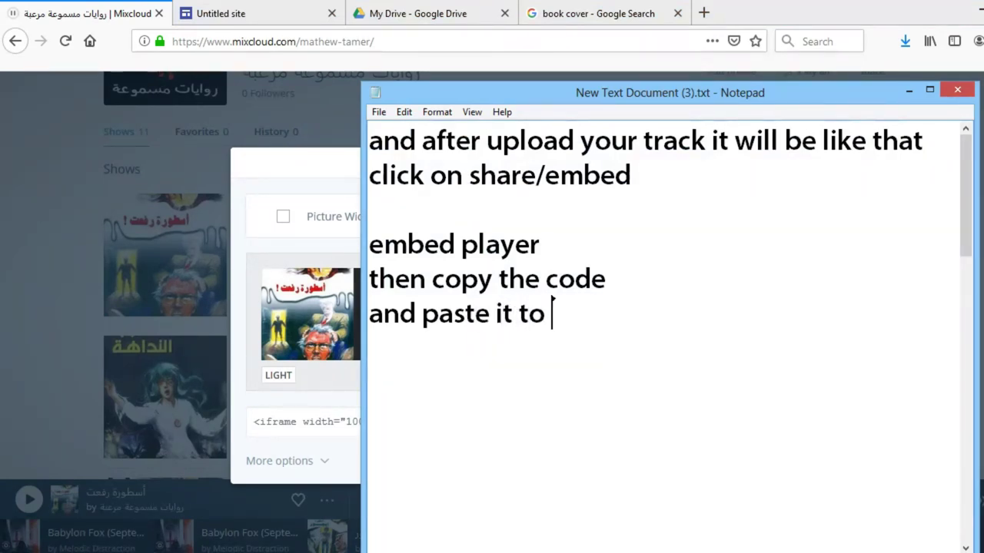
type("the ")
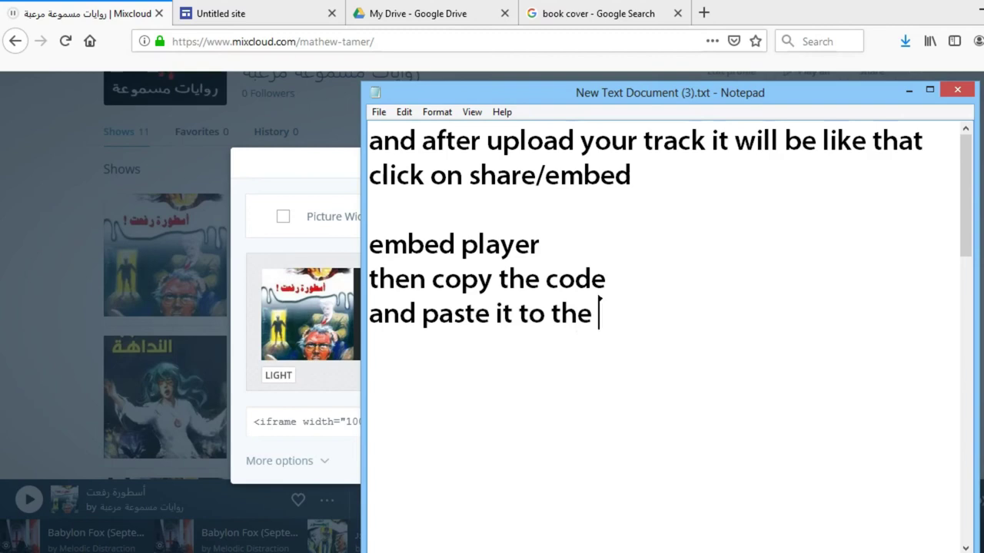
type("empty page in google s")
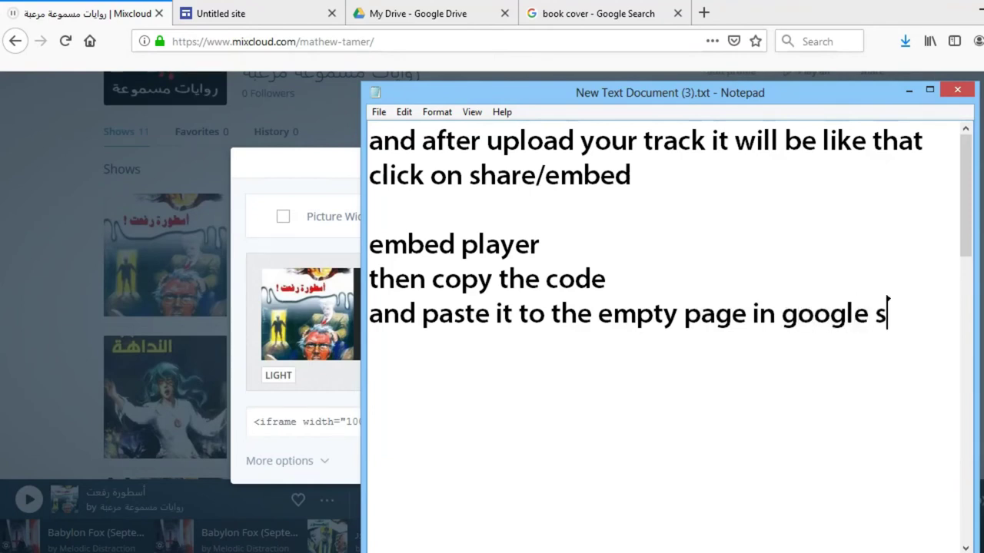
type("ite")
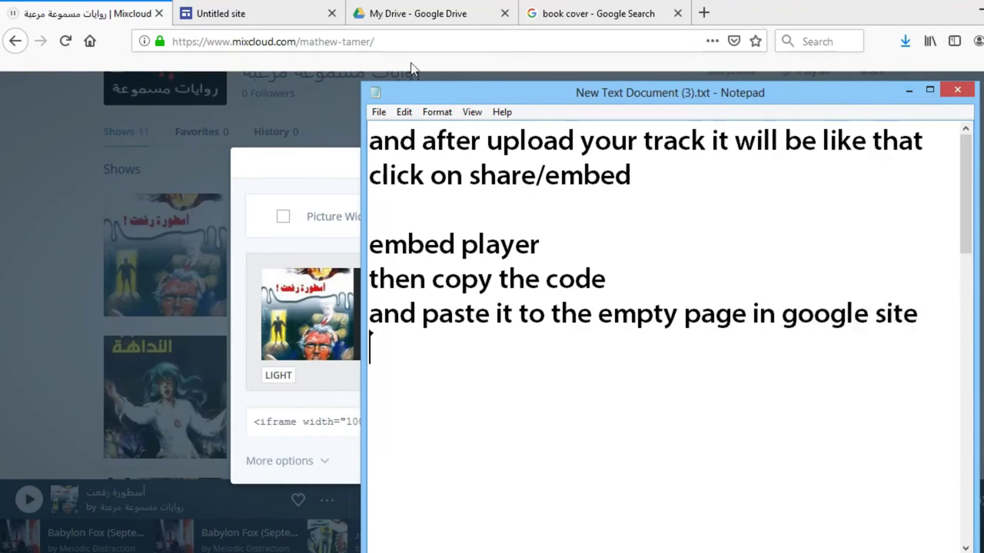
Insert the copied Mixcloud iframe as embed code on the Google Sites page.
left_click(262, 8)
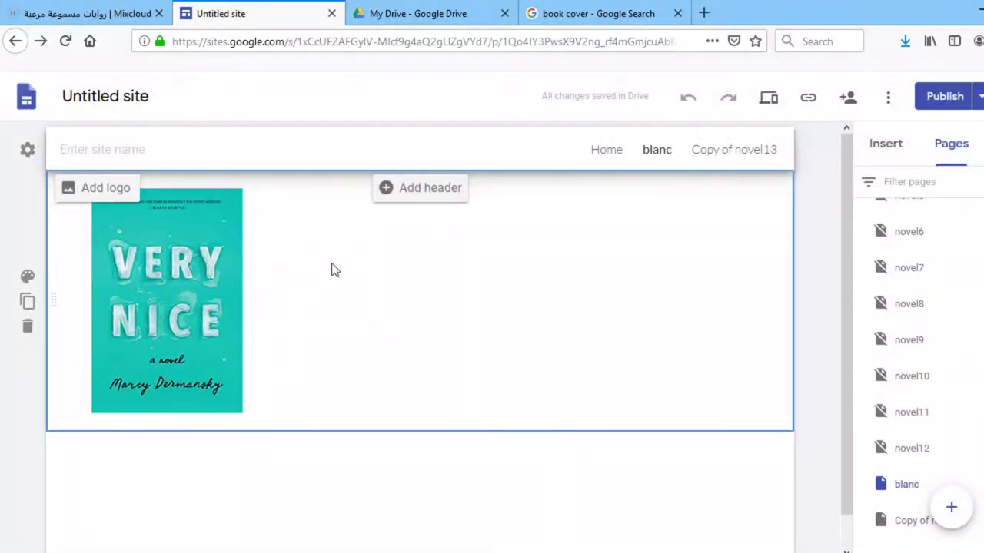
left_click(894, 147)
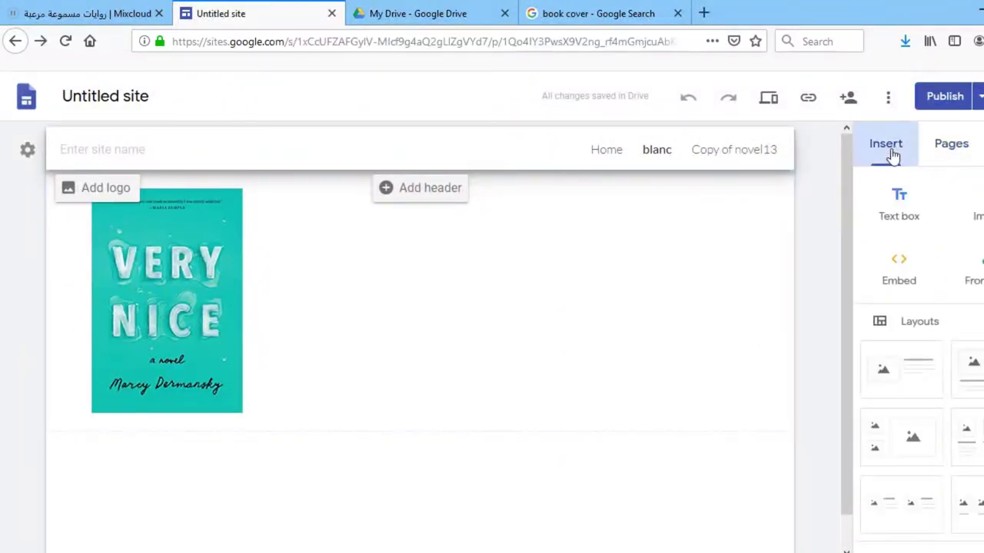
left_click(901, 263)
left_click(430, 254)
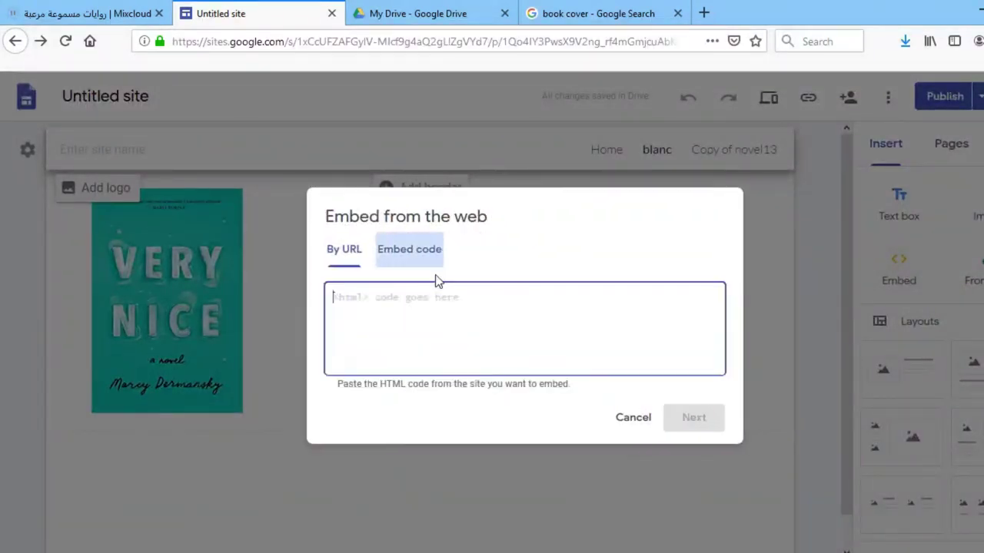
type("<iframe width=\"100%\" height=\"120\" src=\"https://www.mixcloud.com/widget/iframe/?hide_cover=1&feed=%2Fmathew-tamer%2F%D8%A3%D8%B3%D8%B7%D9%88%D8%B1%D8%A9-%D8%B1%D9%81%D8%B9%D8%AA%2F\" frameborder=\"0\" ></iframe>")
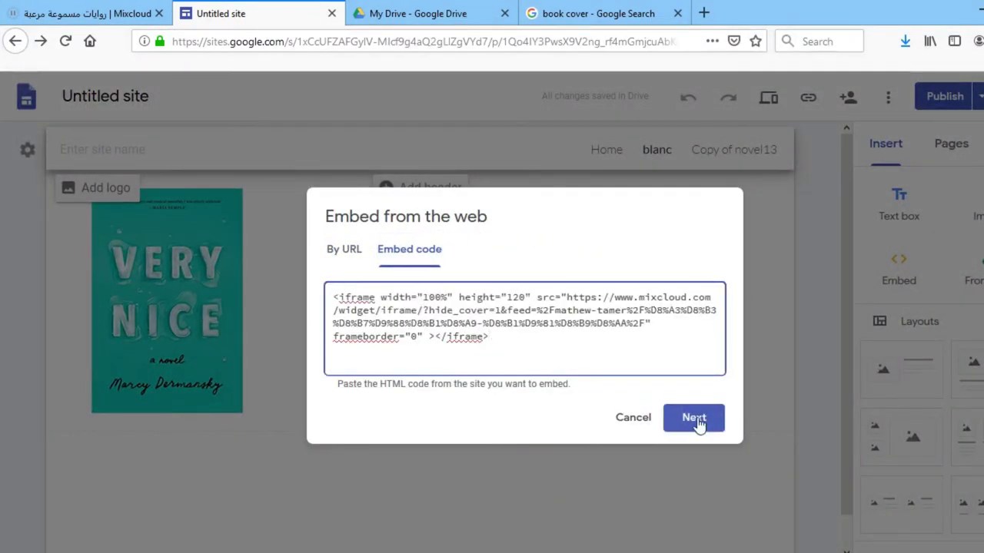
left_click(696, 420)
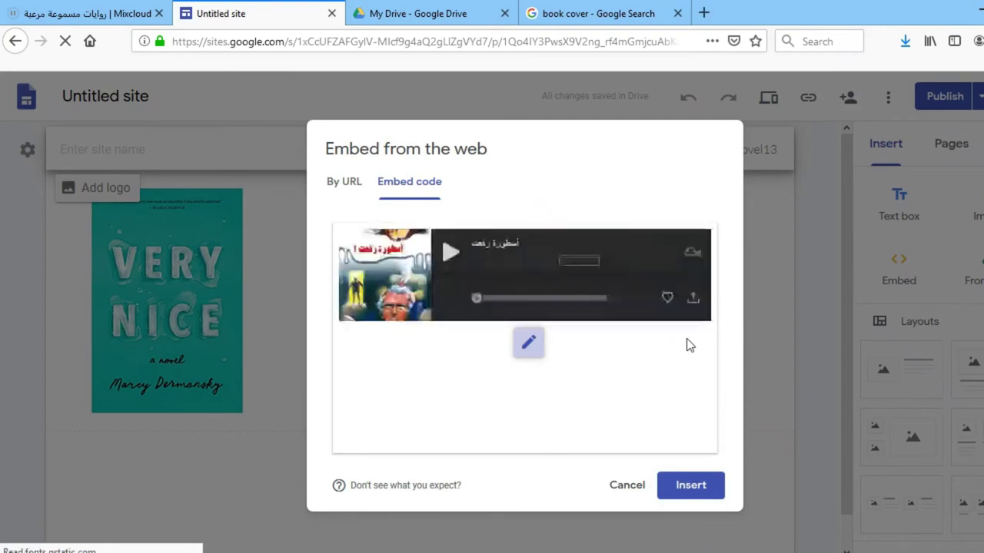
left_click(690, 496)
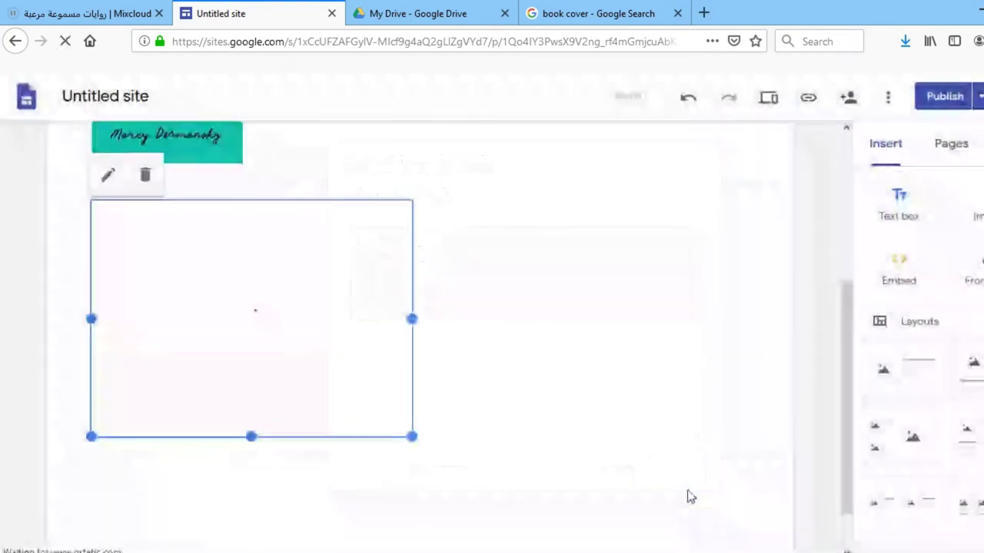
Arrange the Mixcloud player above the book cover image on the page.
scroll(500, 338, "up", 5)
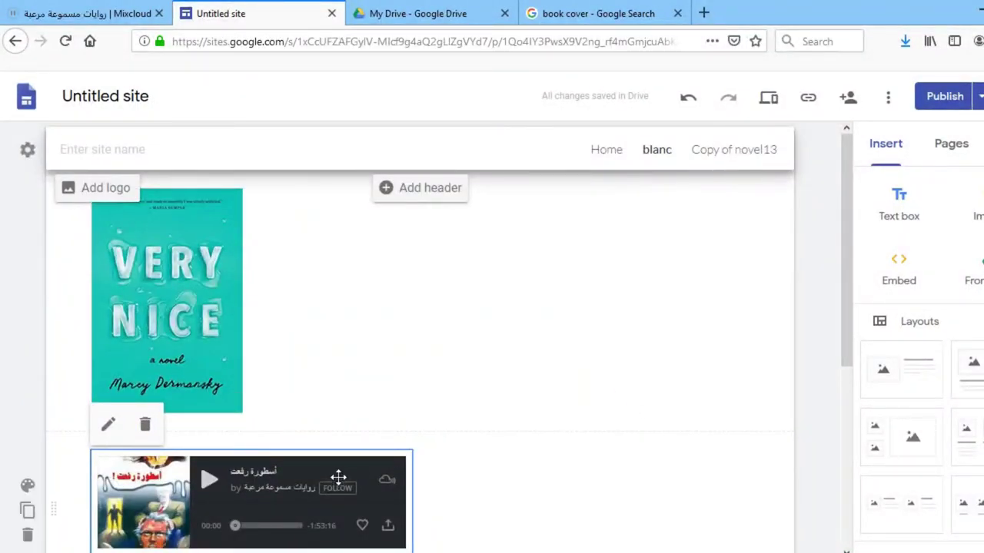
left_click_drag(326, 448, 377, 204)
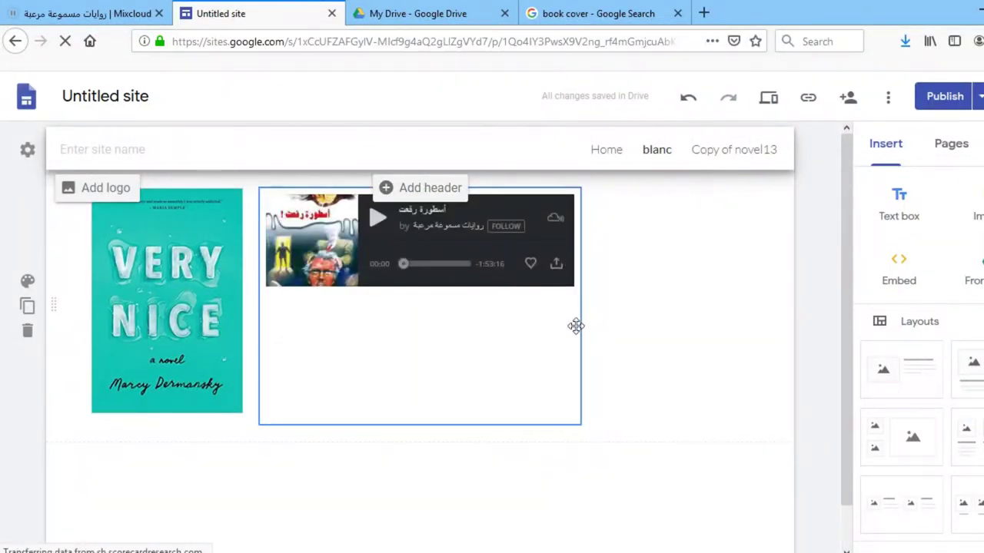
mouse_move(162, 308)
left_mouse_down()
mouse_move(423, 459)
mouse_move(407, 381)
left_mouse_up()
scroll(518, 381, "down", 2)
scroll(521, 380, "down", 4)
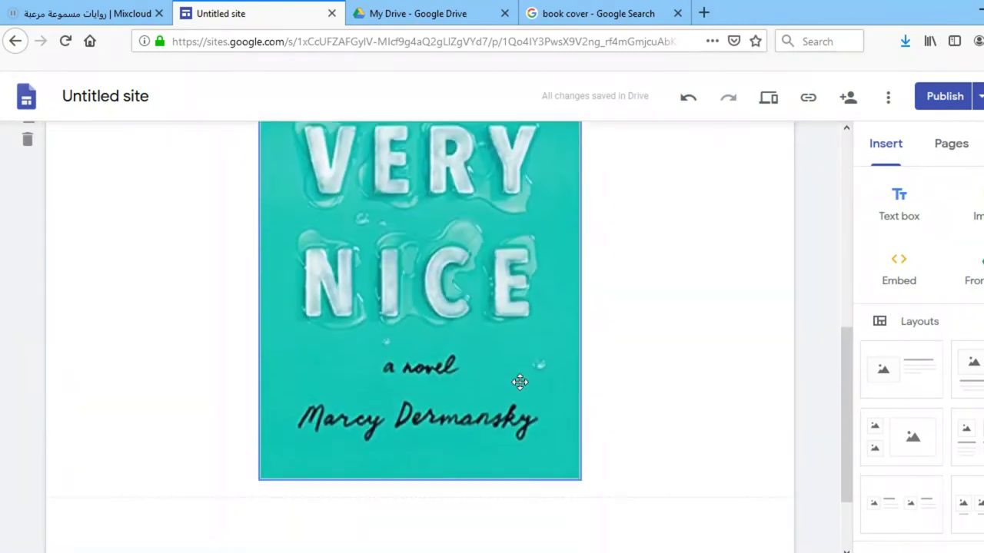
scroll(520, 380, "up", 6)
key("alt+Tab")
Replace the selected notes text with 'to be like that' and minimize Notepad.
left_click_drag(943, 323, 276, 141)
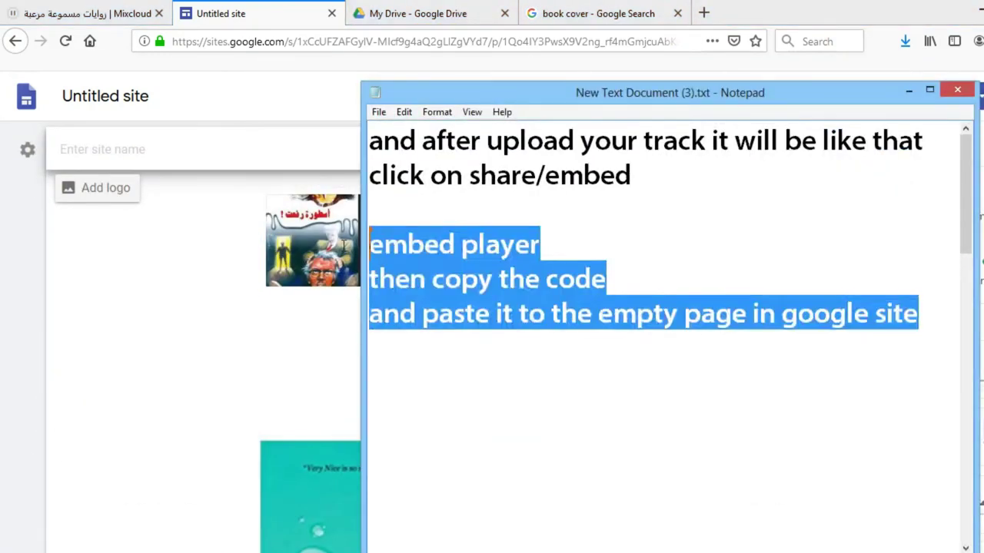
type("to be like that")
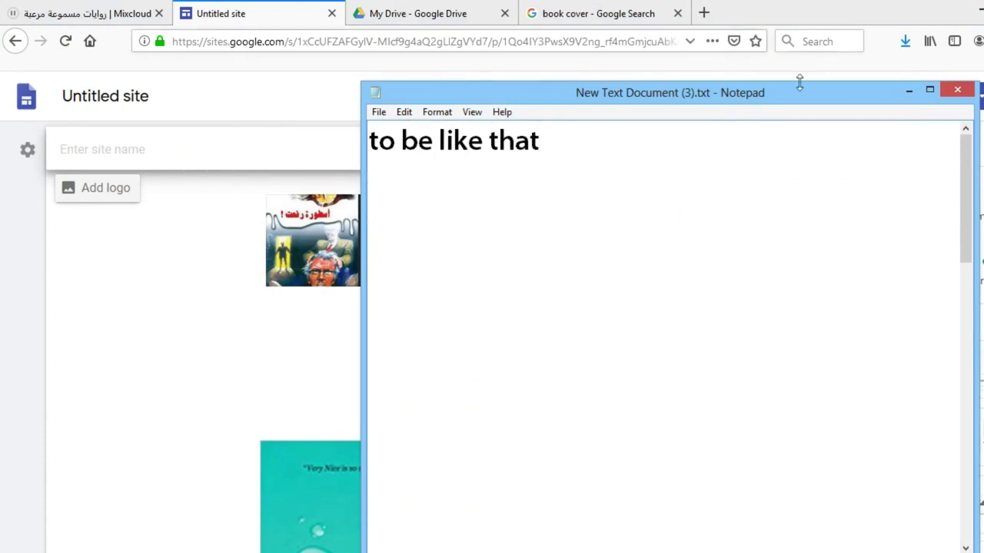
left_click(908, 91)
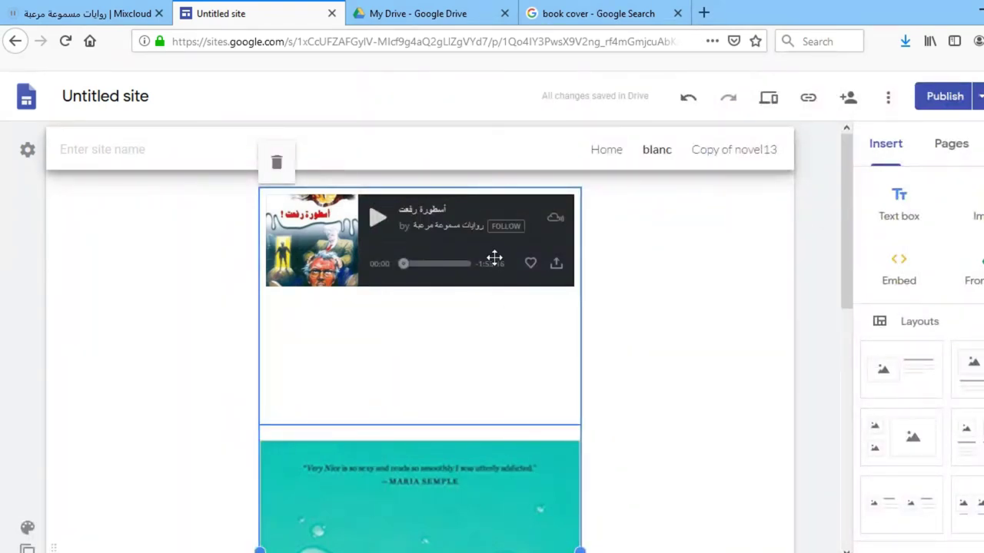
Shrink the Mixcloud block to the player's height, publish, and check the phone-size preview.
left_click(429, 354)
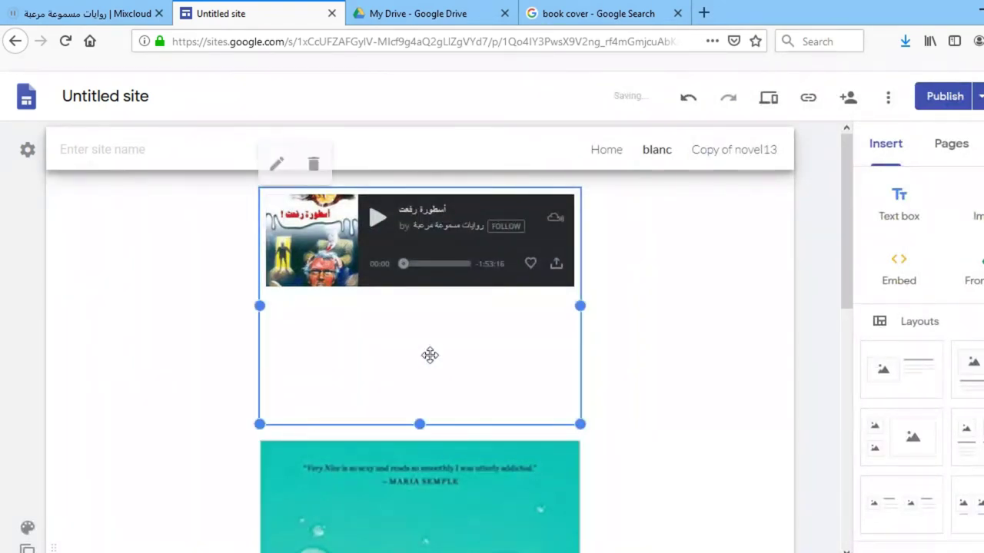
left_click_drag(429, 432, 430, 299)
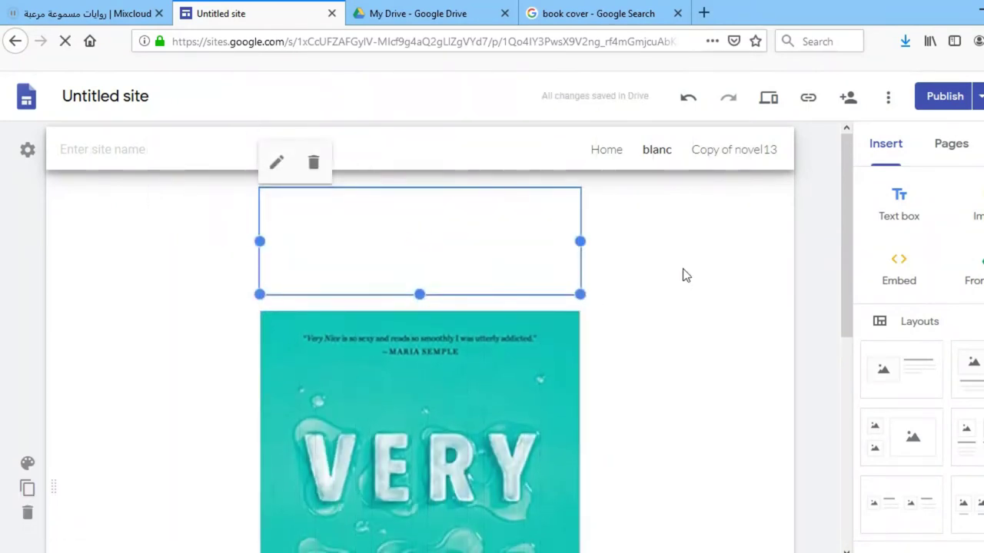
left_click(946, 98)
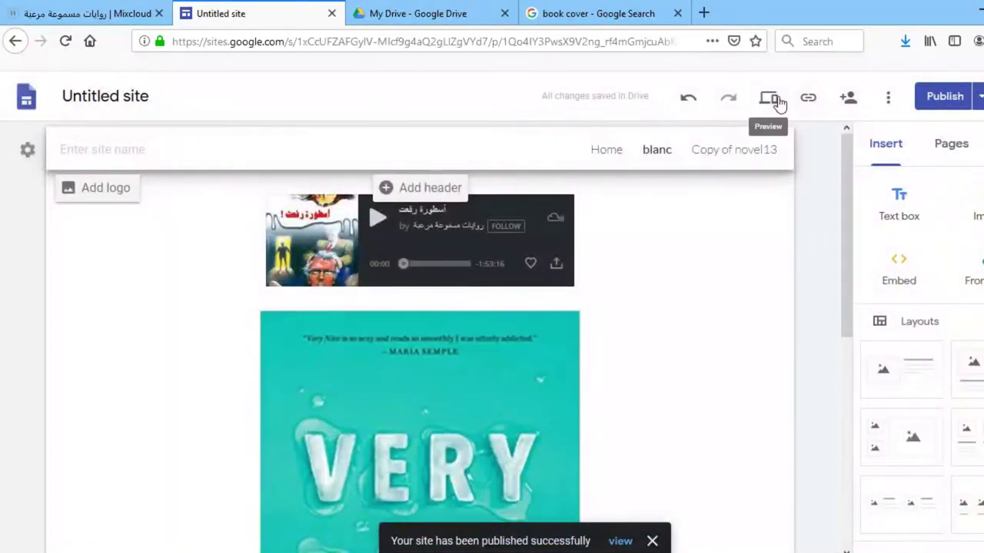
left_click(777, 100)
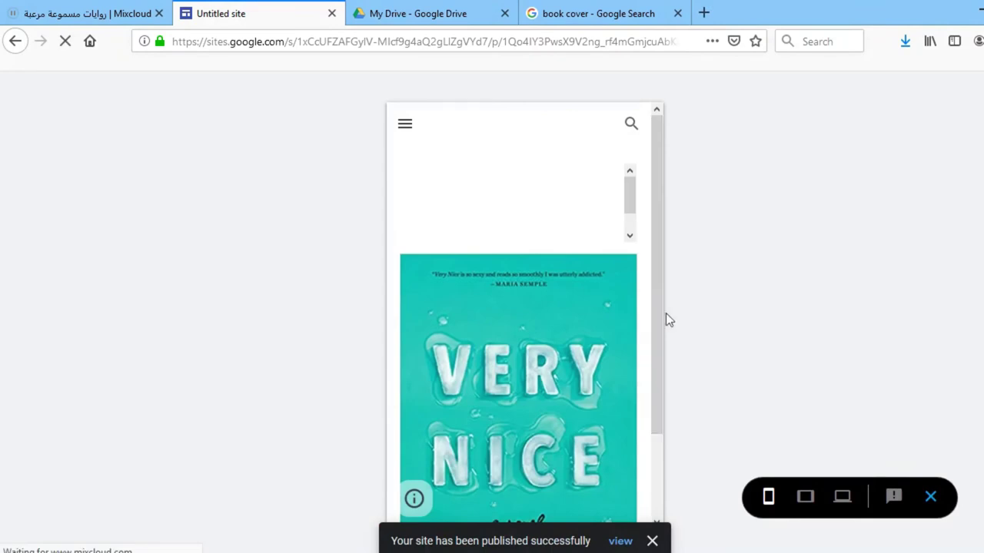
scroll(659, 234, "down", 1)
scroll(659, 219, "up", 1)
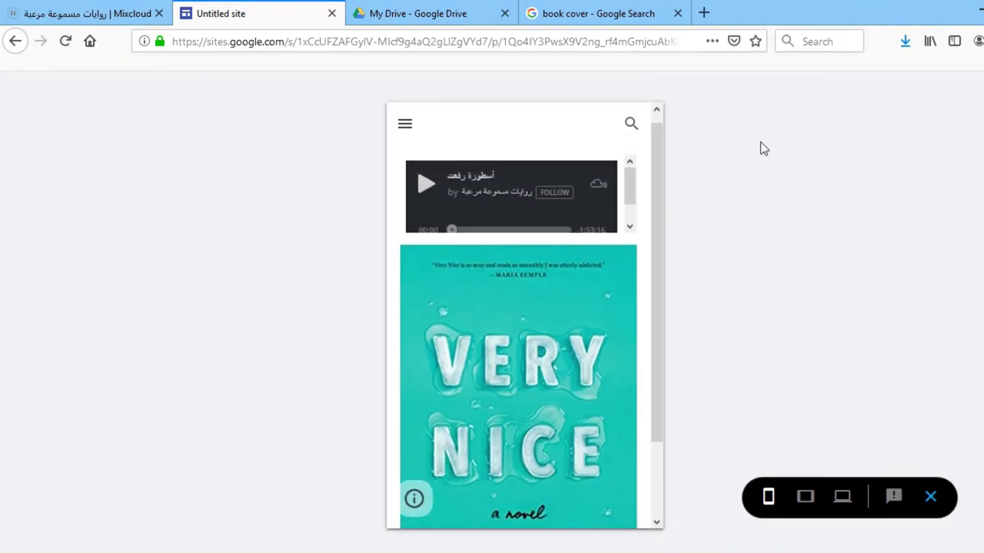
Make the player block slightly taller, republish, and open View published site.
left_click(930, 496)
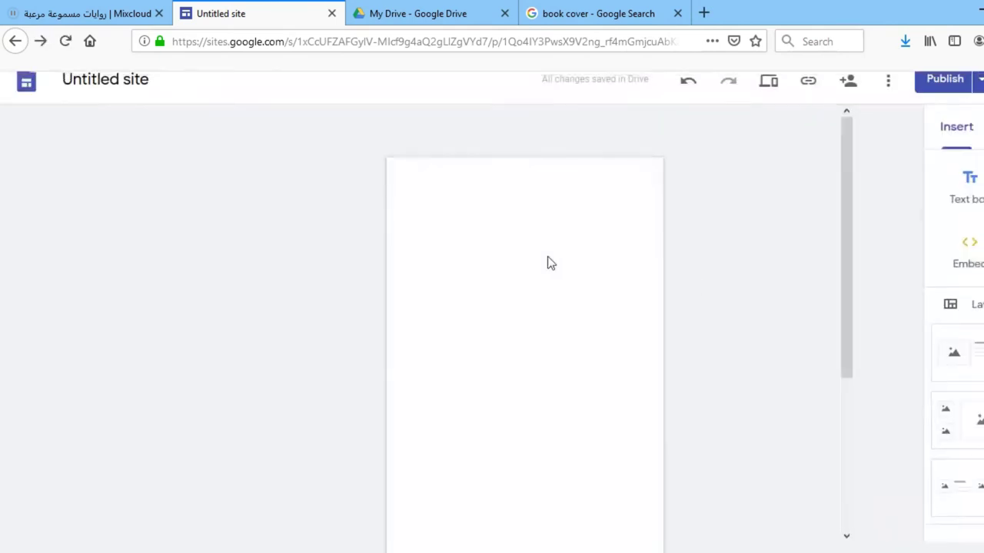
left_click(482, 312)
left_click(487, 281)
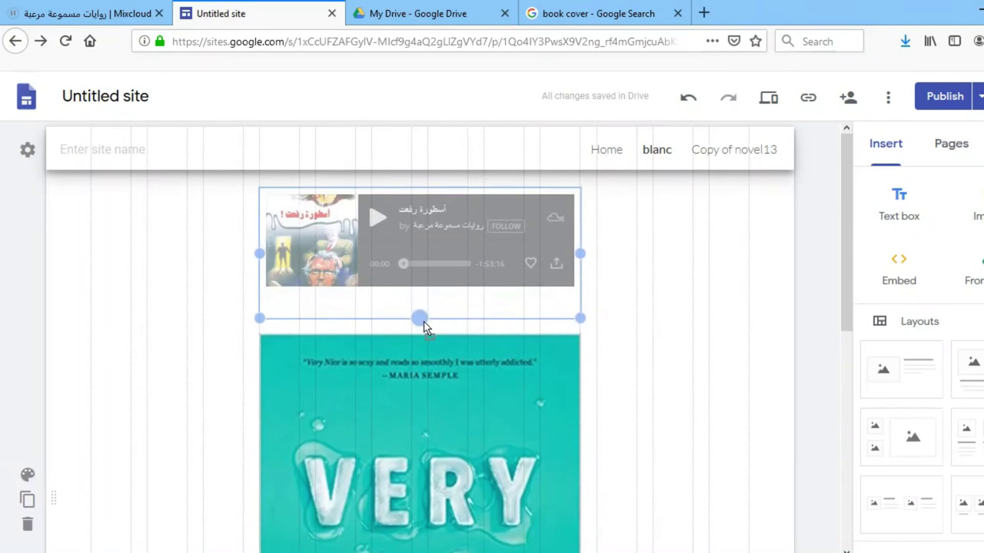
left_click_drag(420, 296, 423, 319)
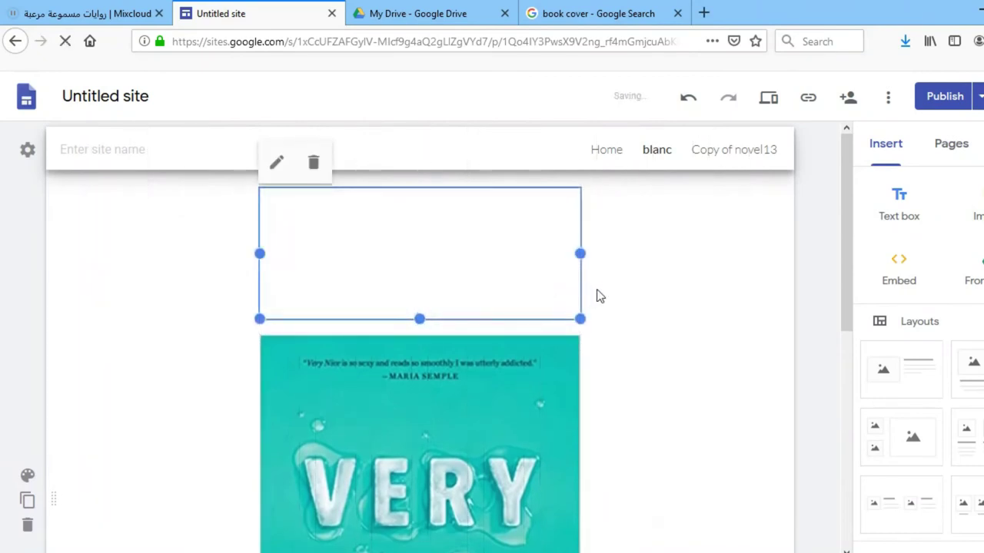
left_click(947, 99)
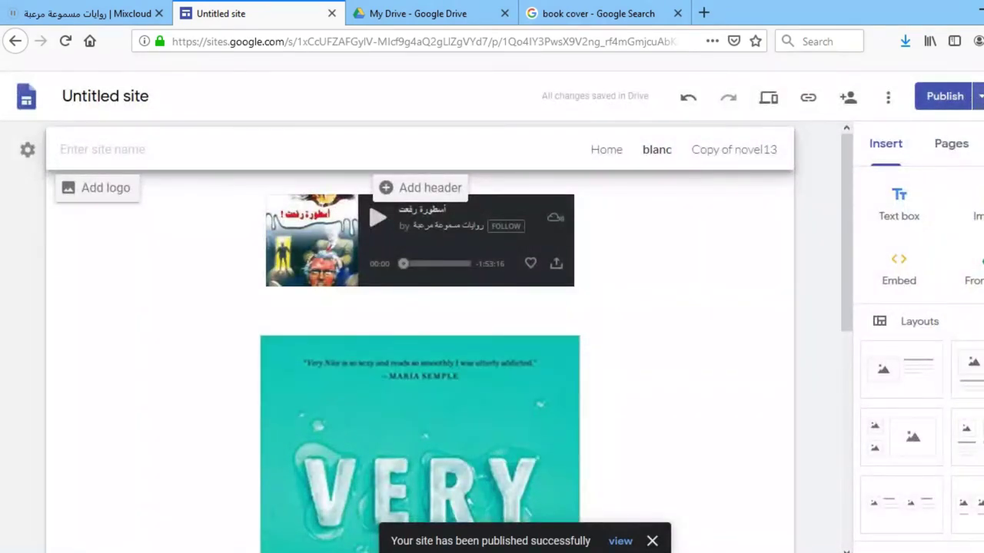
left_click(980, 99)
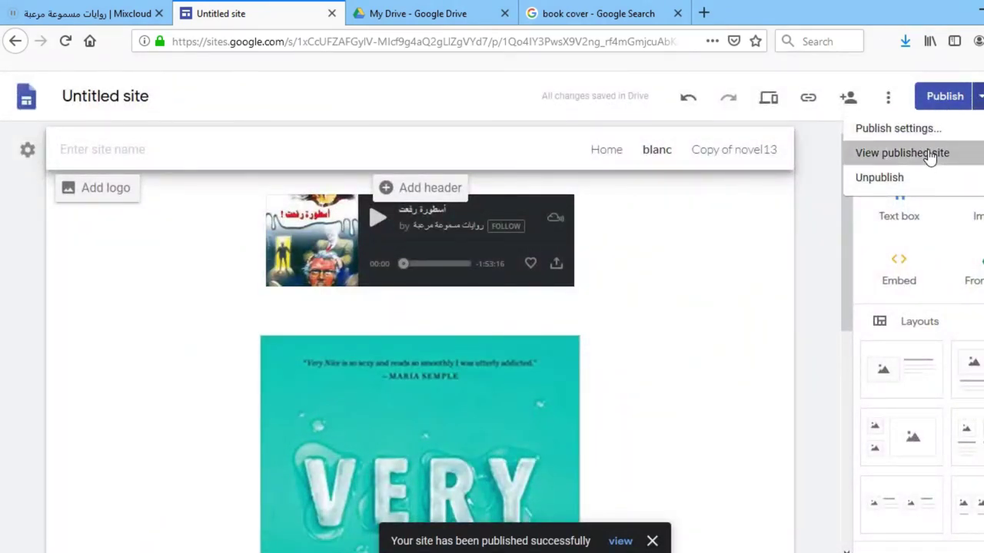
left_click(930, 154)
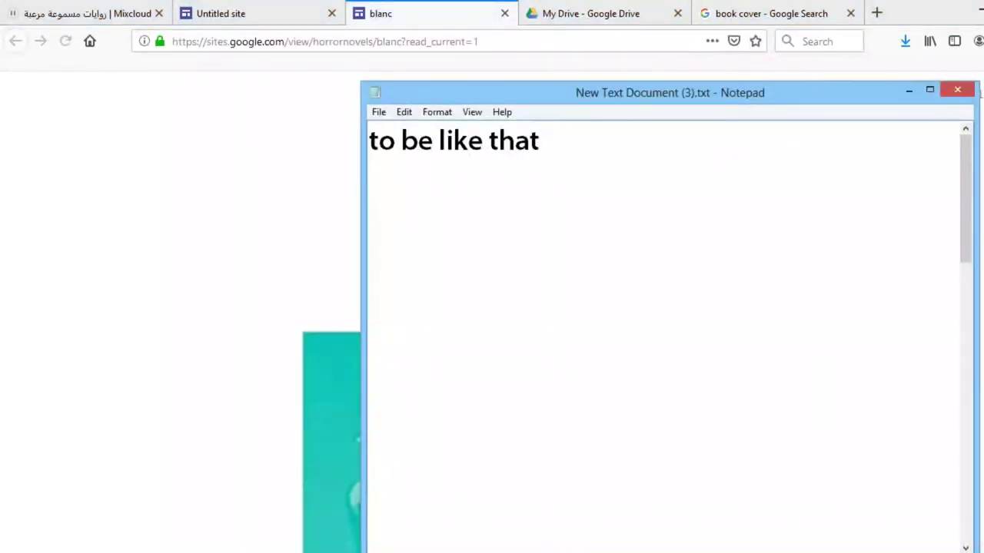
Note 'then we will click publish' and 'and then click on view publish site to copy the link of it'.
type("then we will click publui")
key("BackSpace")
key("BackSpace")
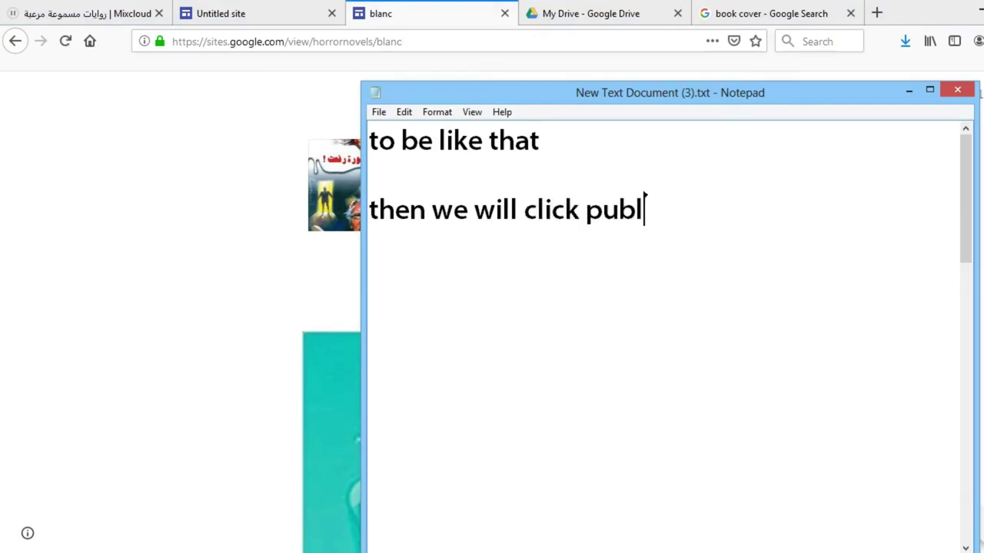
type("ish")
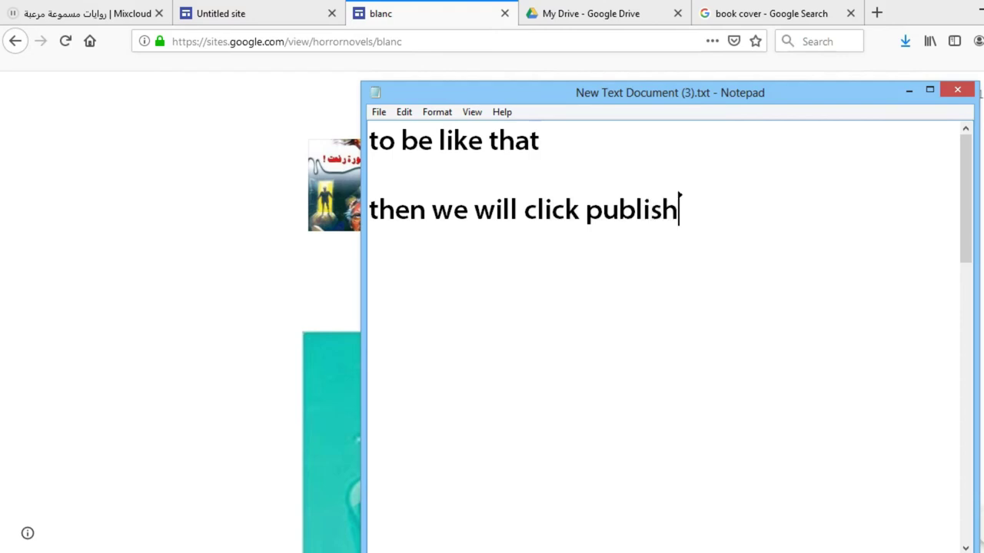
key("Return")
type("and ")
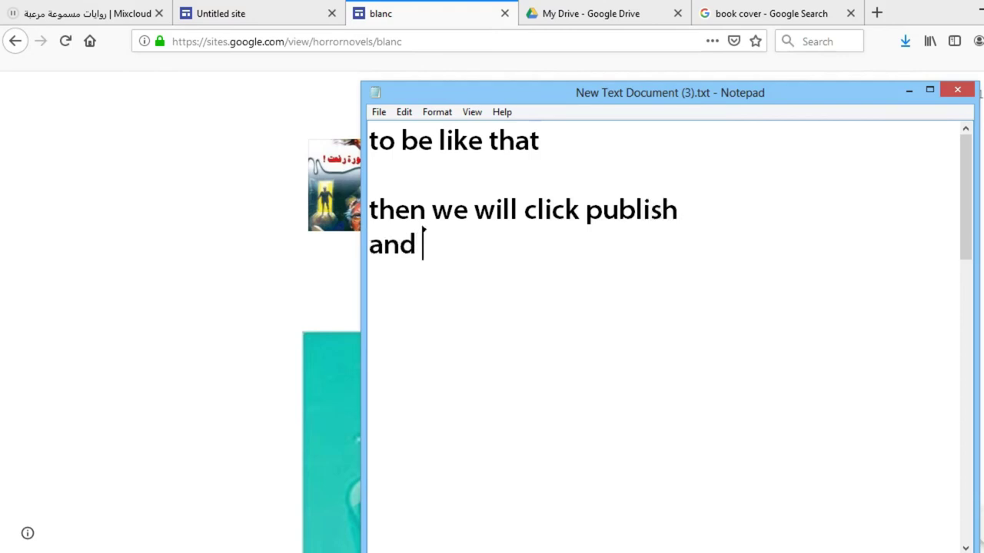
type("then click on ")
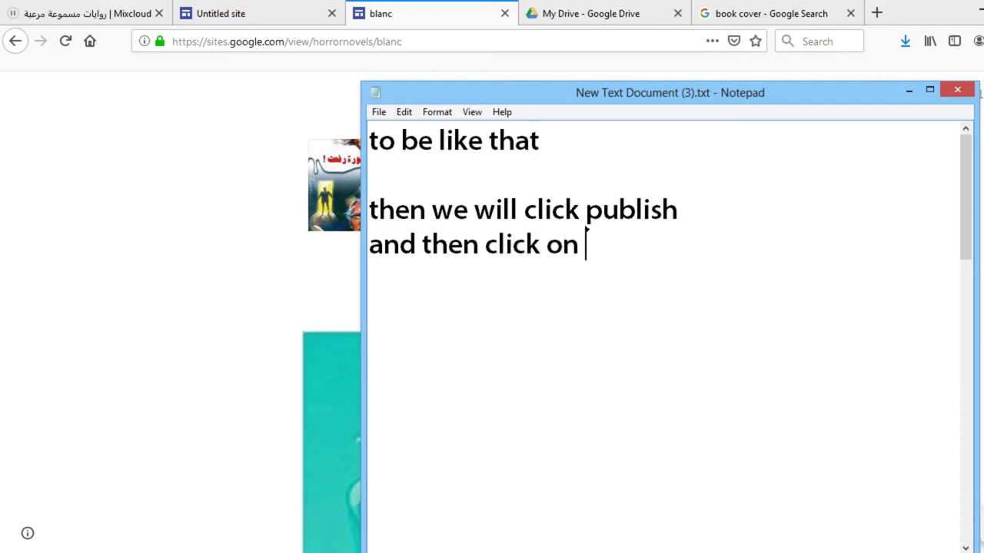
type("viw")
key("BackSpace")
type("ew p")
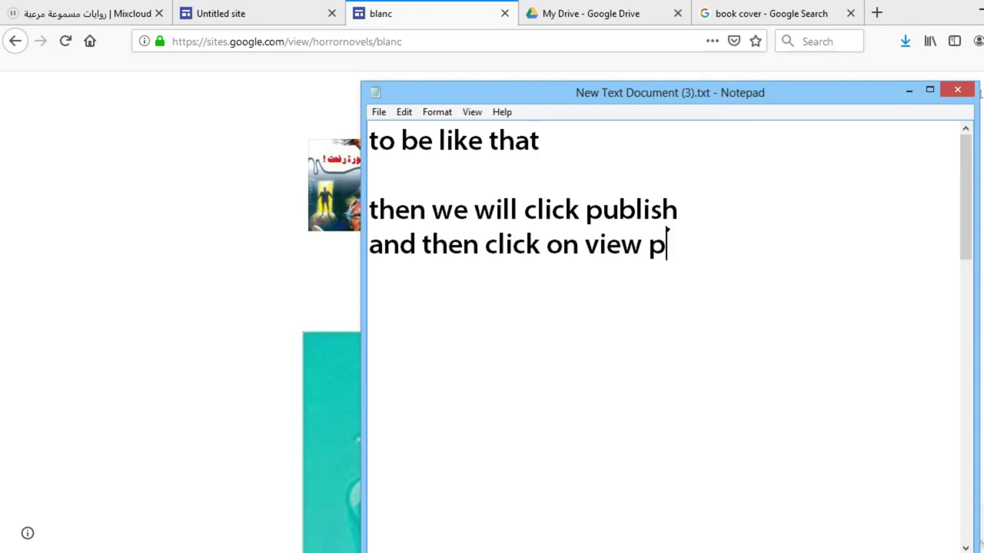
type("ublish ")
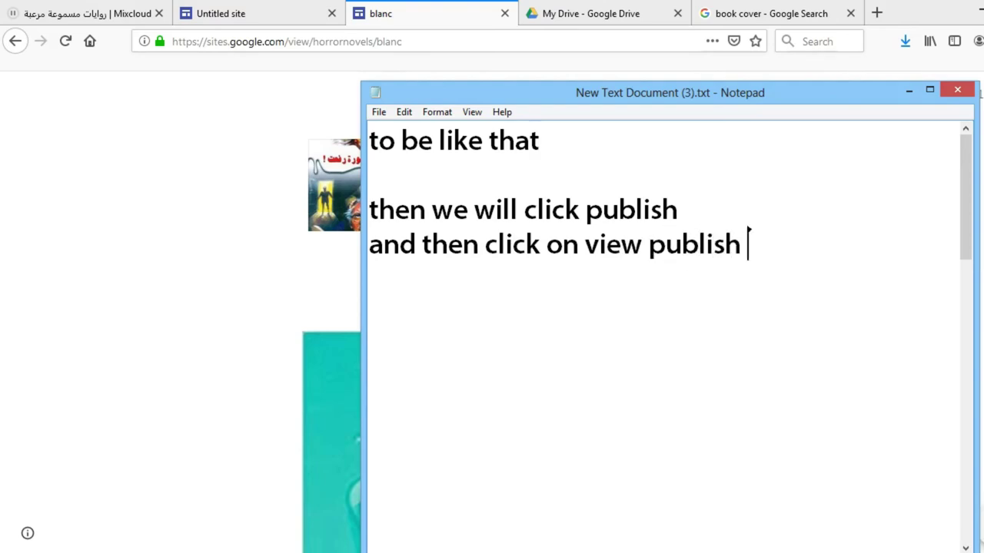
type("site to copy")
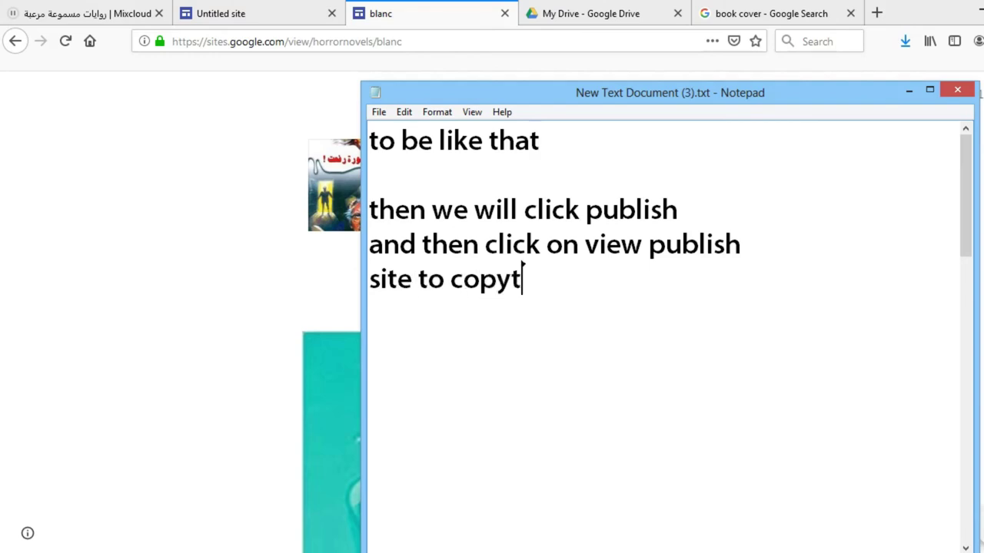
type(" the l")
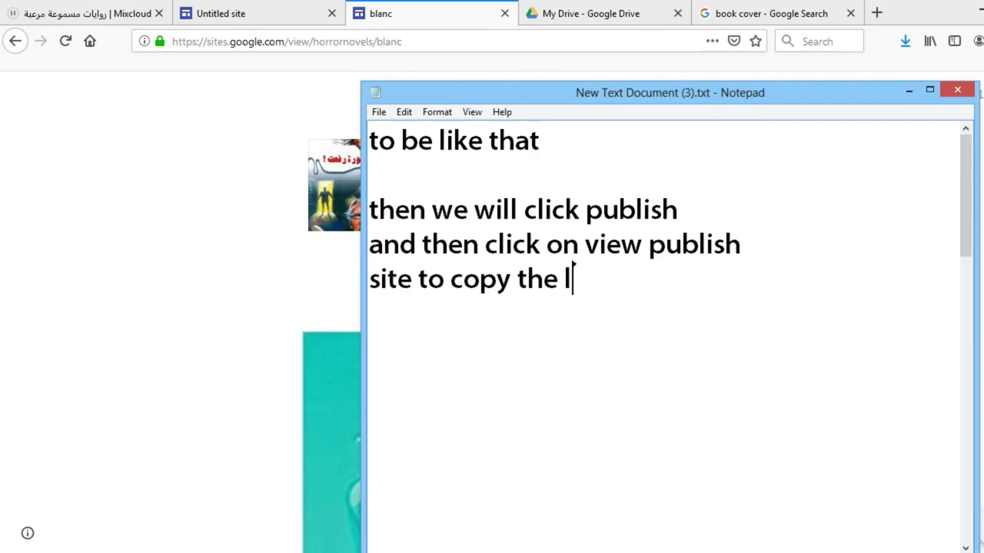
type("ink of it")
key("Return")
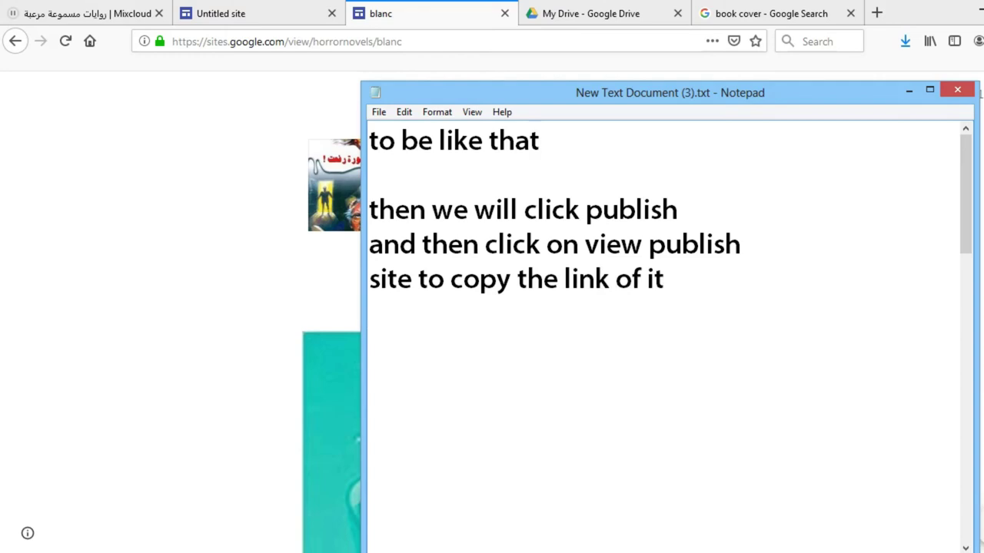
Copy the published site's URL from the Firefox address bar.
left_click(909, 91)
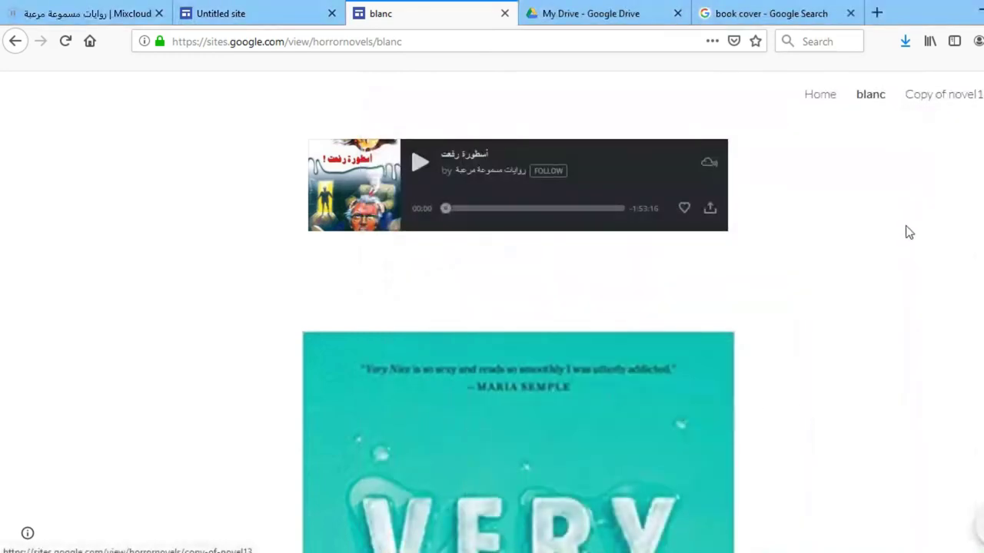
scroll(599, 350, "down", 5)
scroll(605, 344, "up", 5)
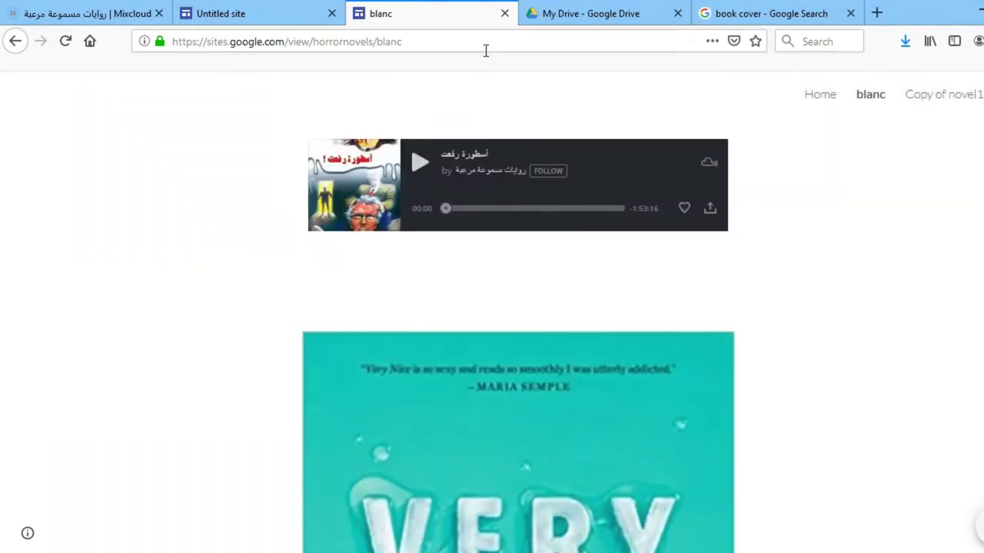
left_click(405, 42)
right_click(375, 43)
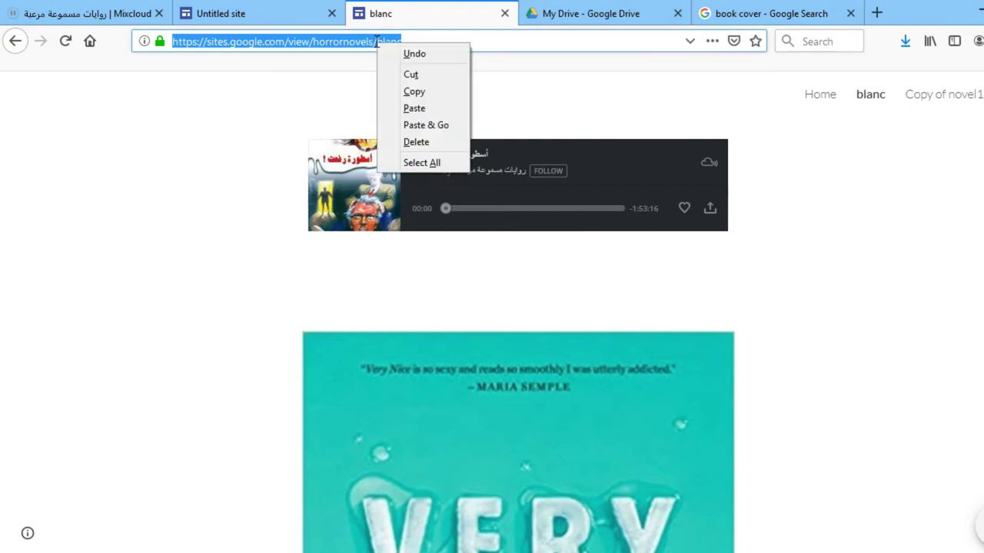
left_click(434, 90)
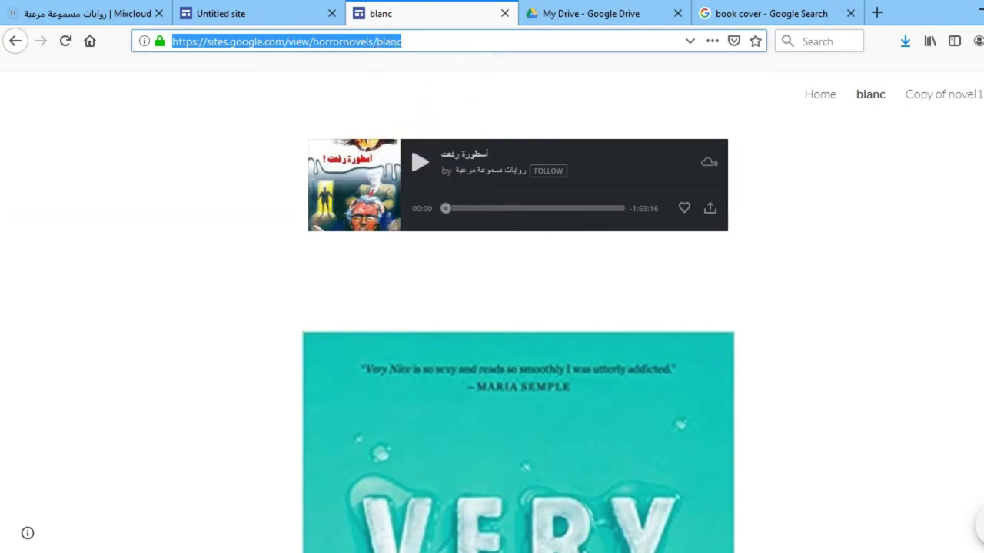
Add the note 'and add it to our scene in unity' and minimize Notepad.
key("alt+Tab")
type("and add it to ")
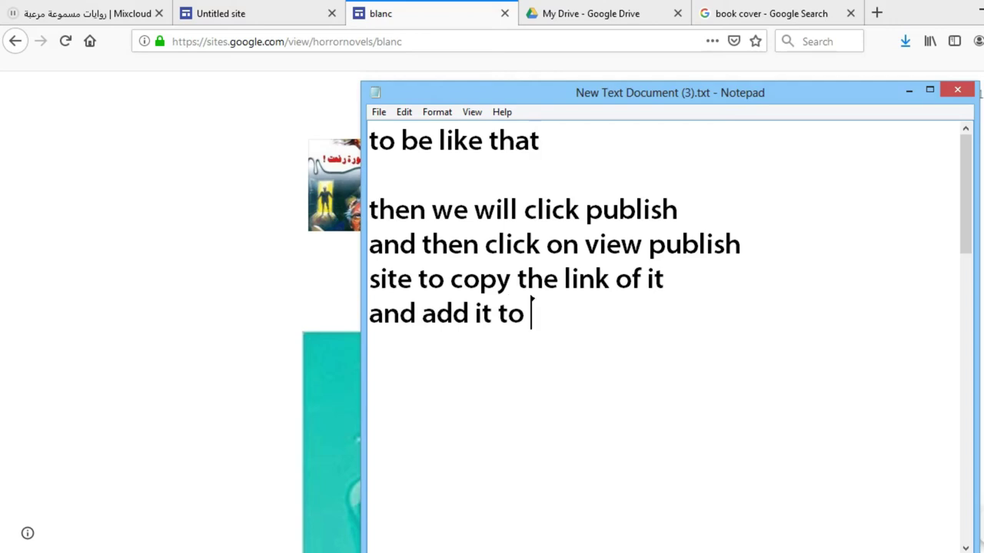
type("our scene in unity")
key("Return")
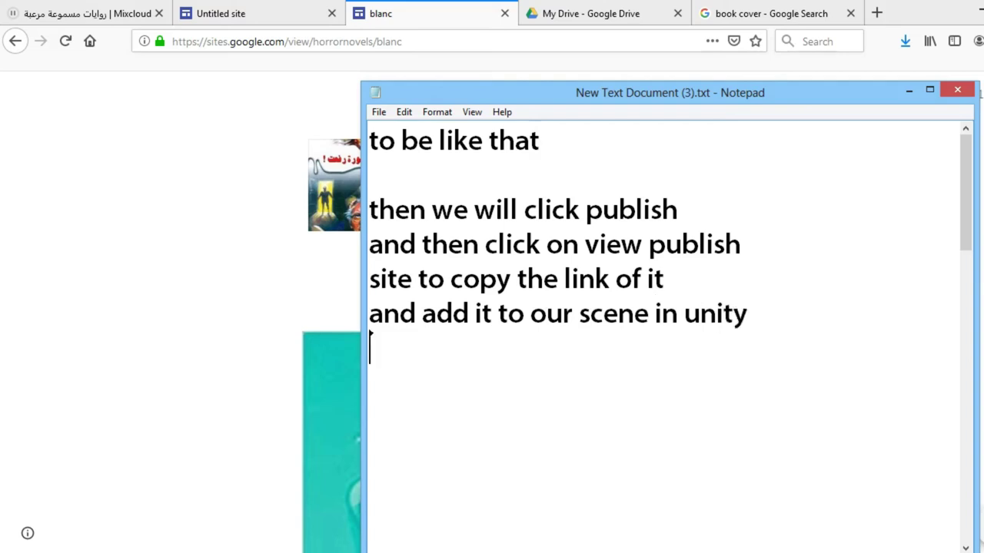
left_click(908, 90)
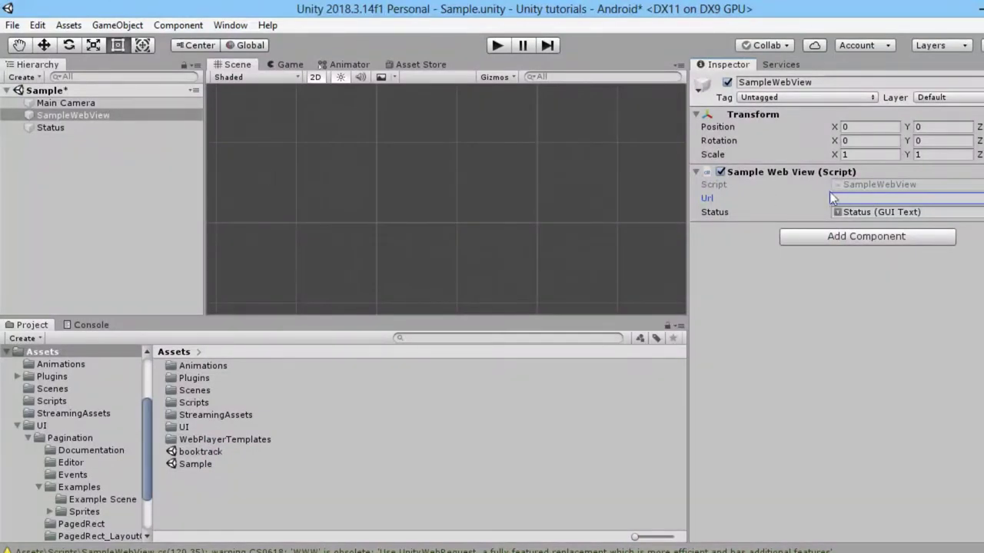
Paste the published site URL into SampleWebView's Url field and note 'done'.
key("ctrl+v")
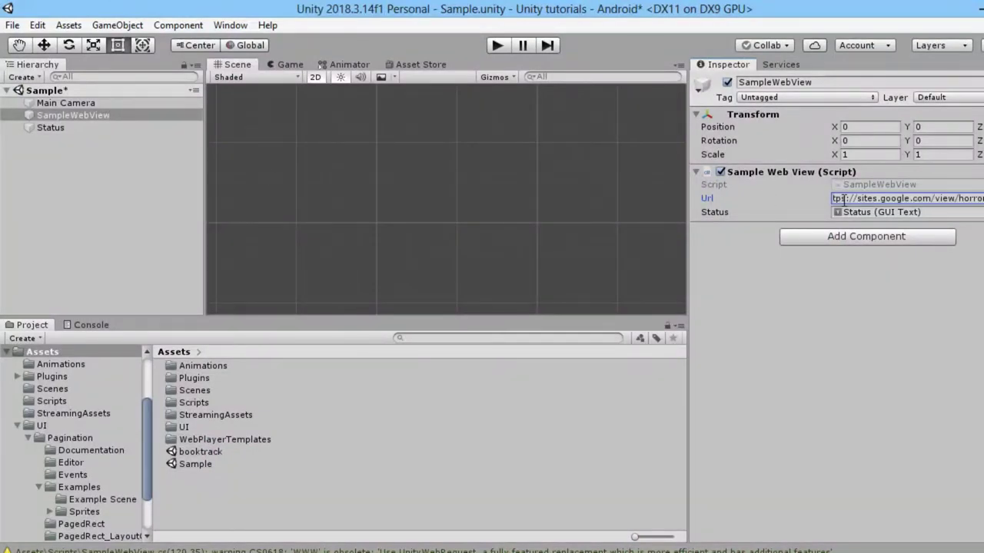
key("Return")
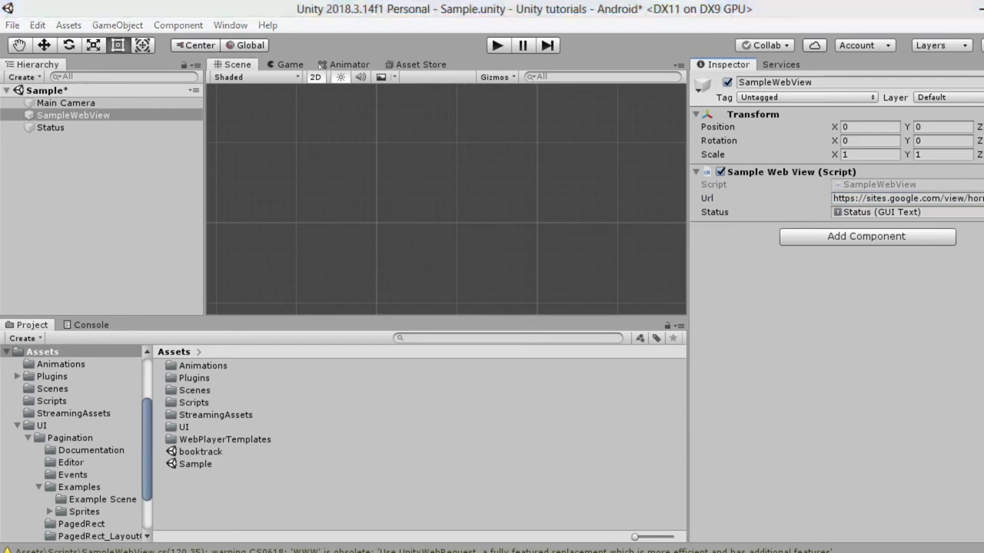
key("alt+Tab")
type("done")
key("Return")
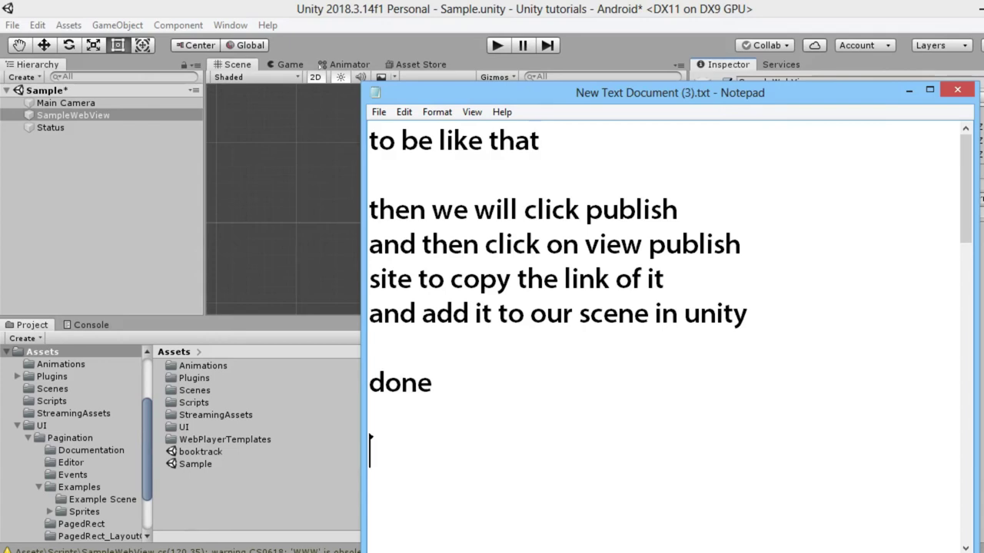
Note 'now we will save this scene and just add a back button'.
type("now we will save")
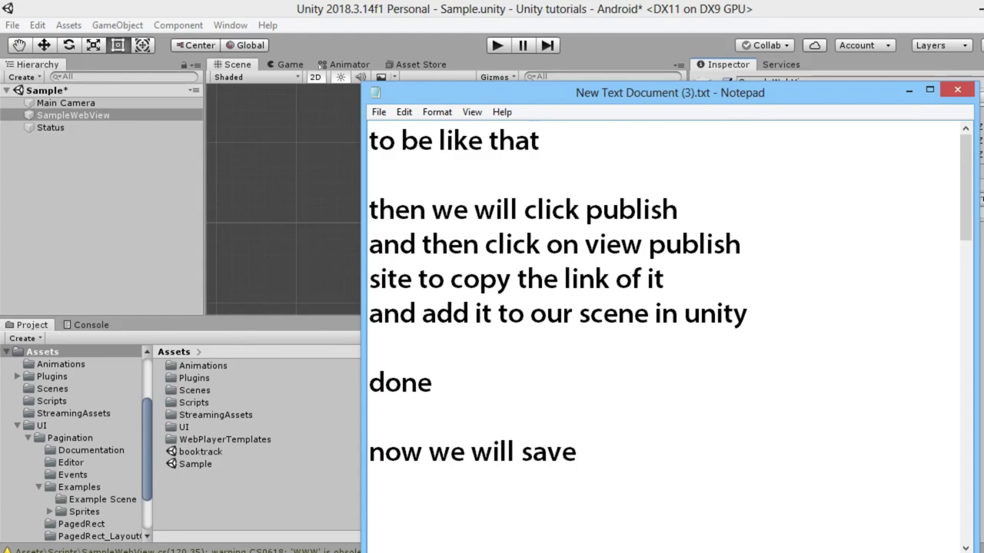
key("Return")
type("this scen")
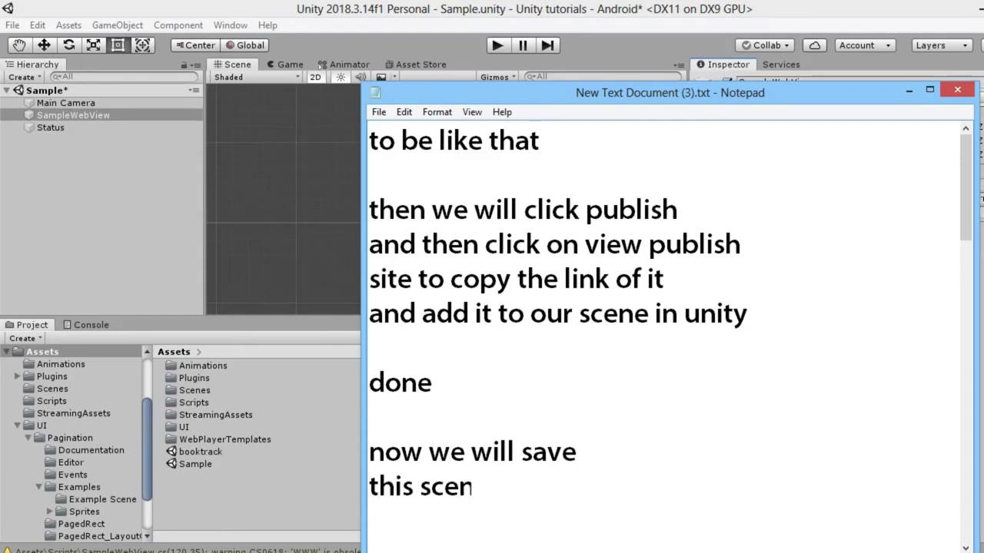
type("e an")
type("d")
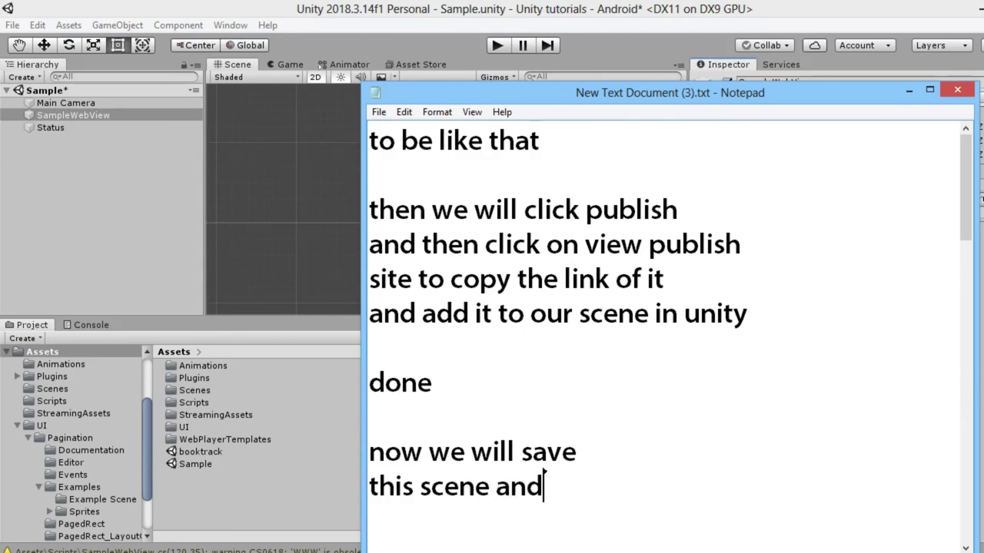
type(" just a")
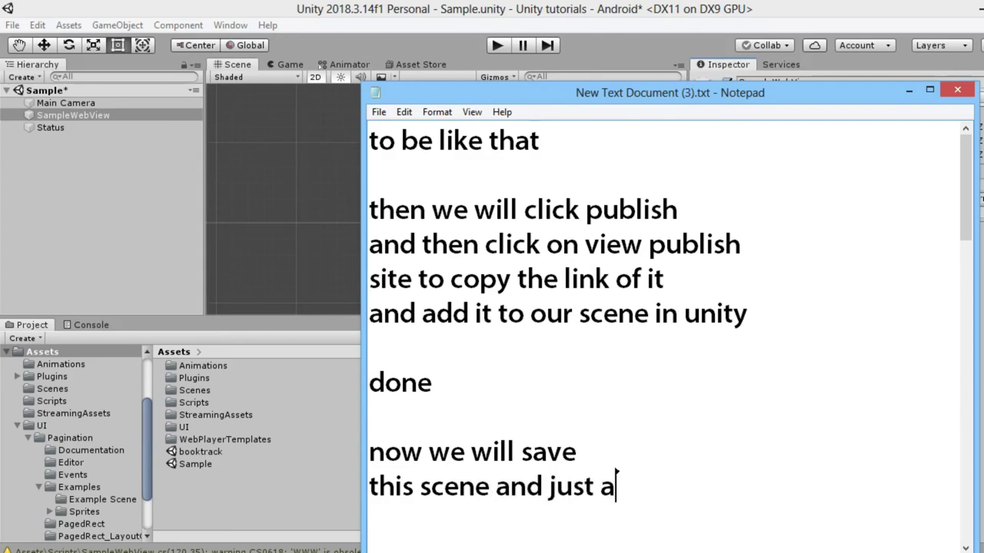
type("dd a back button")
key("Return")
Add the line 'to when click on it sent us back to mainmenu' and minimize Notepad.
type("to when click on it")
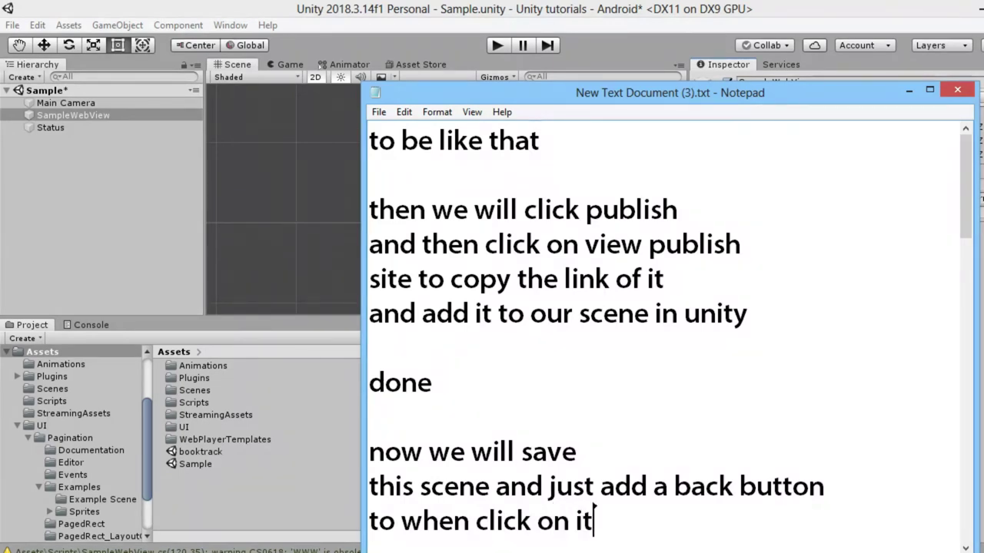
type(" sent us back to mainmenu")
key("Return")
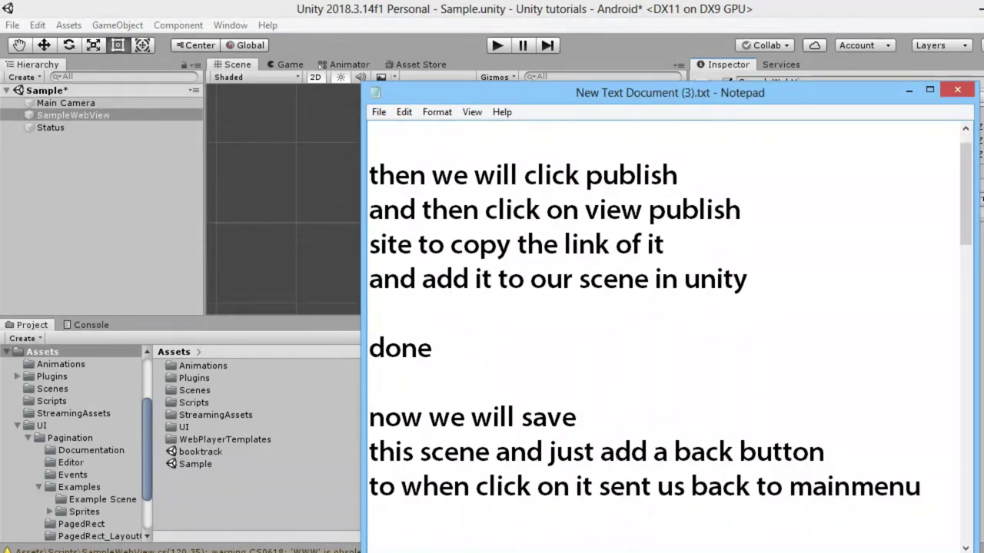
left_click(908, 90)
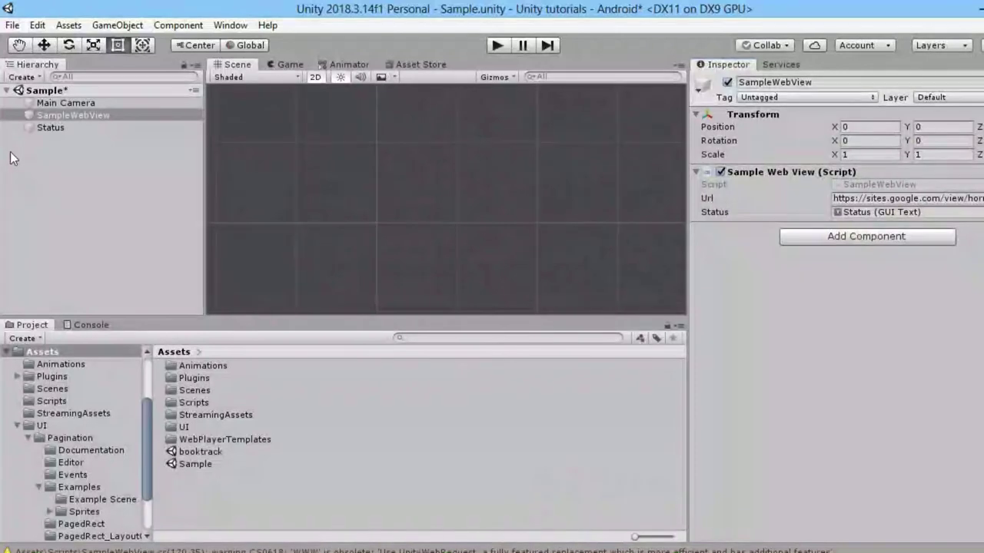
Add a UI Button to the scene from the Hierarchy context menu.
right_click(33, 141)
mouse_move(87, 371)
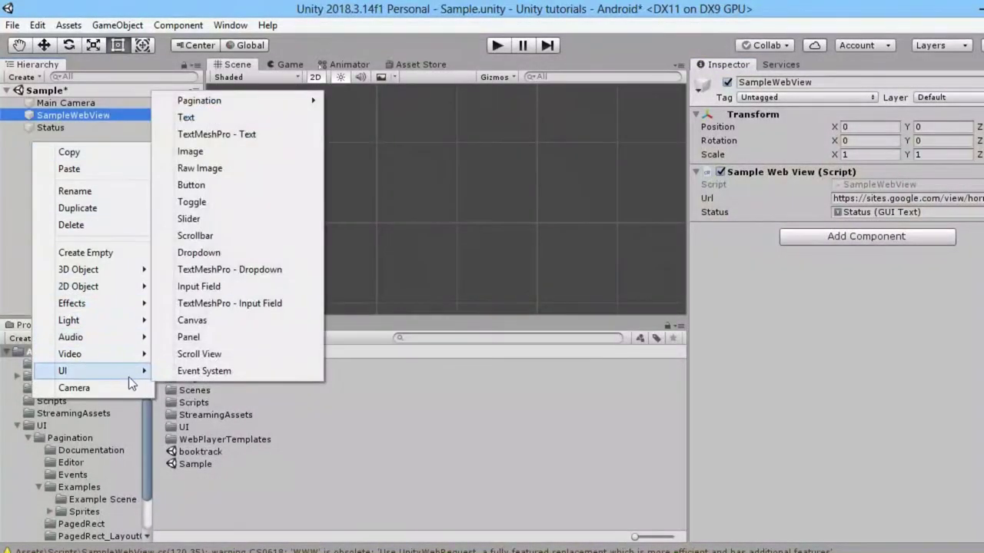
left_click(221, 190)
Set the Canvas UI Scale Mode to Scale With Screen Size.
left_click(89, 142)
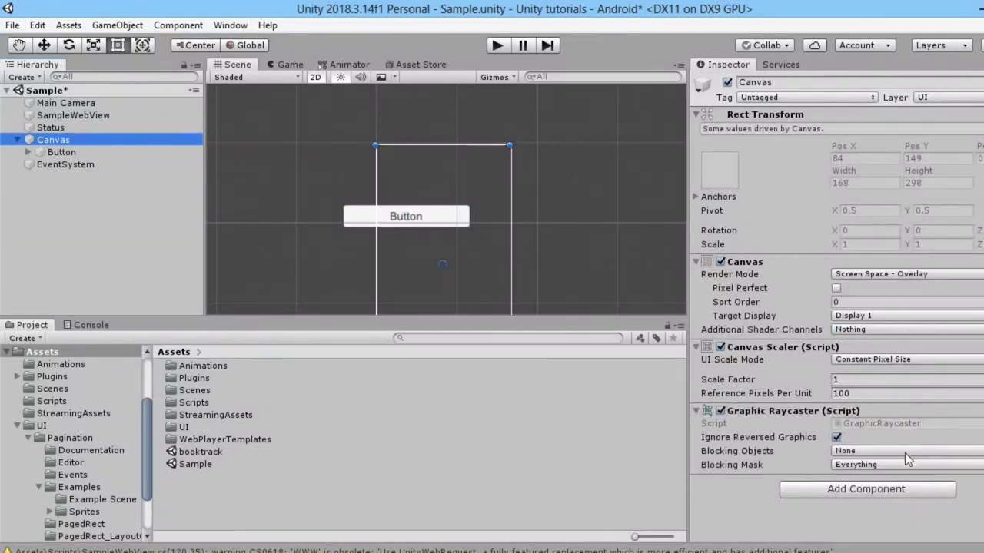
left_click(910, 359)
left_click(915, 394)
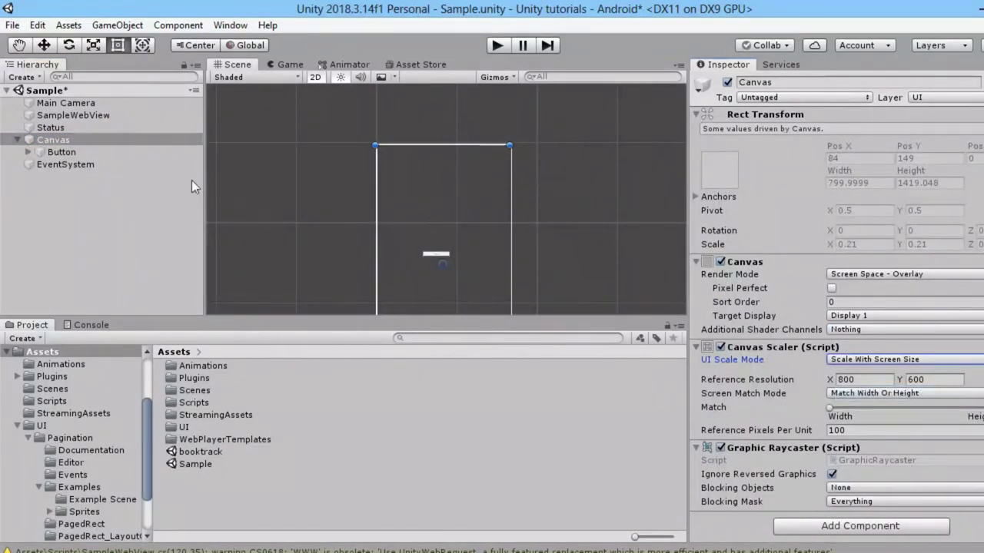
Enlarge the Button about 2.27 times and move it to the canvas's top-left corner.
left_click(110, 153)
left_click(89, 45)
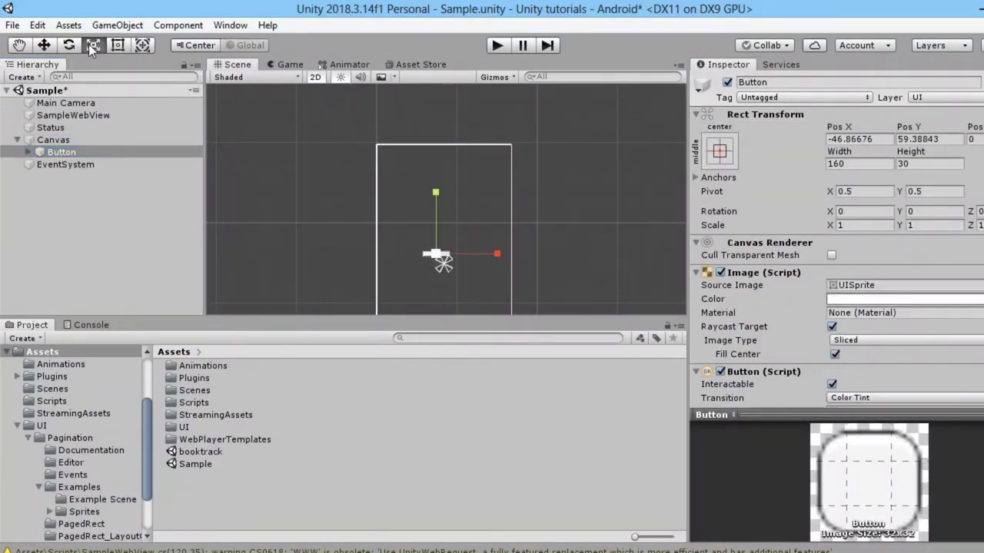
left_click_drag(442, 262, 509, 190)
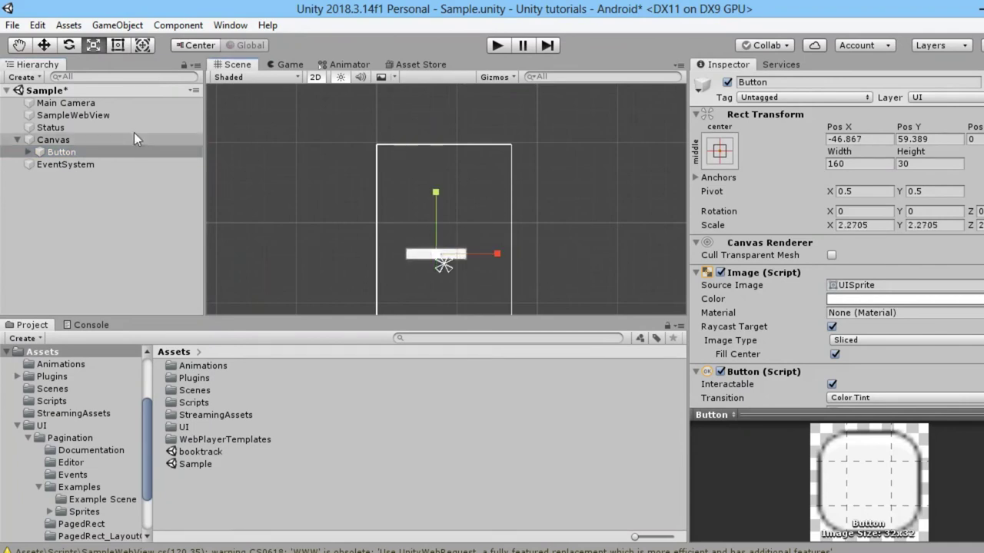
left_click(44, 45)
left_click_drag(433, 211, 421, 91)
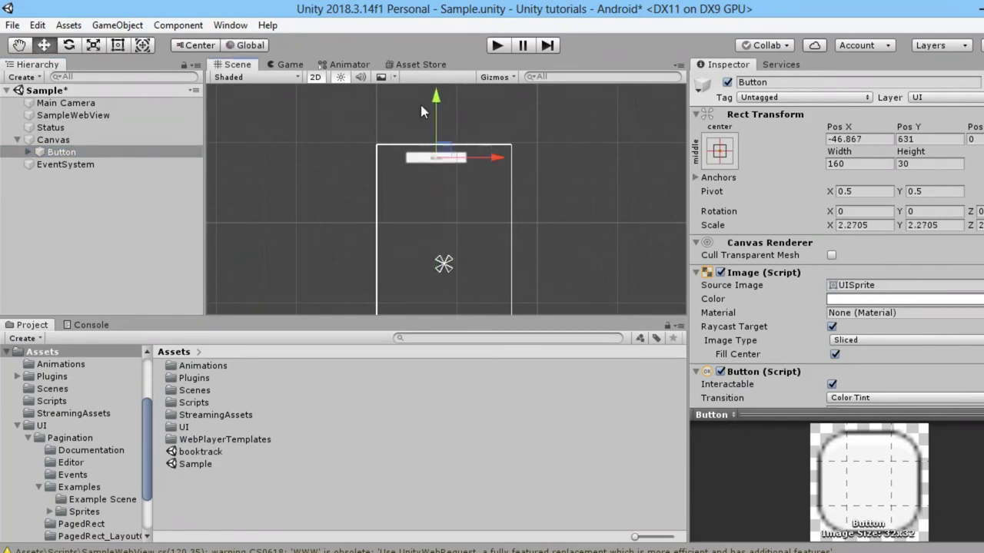
left_click_drag(500, 160, 410, 159)
left_click(117, 45)
Change the Button's Text label to '<' in bold.
left_click(27, 153)
left_click(55, 160)
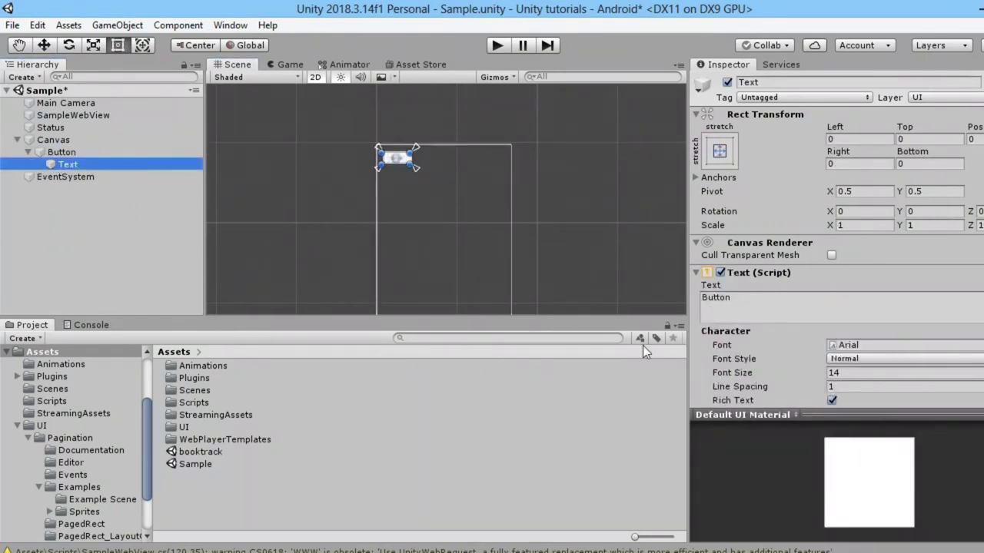
left_click(749, 308)
type("<")
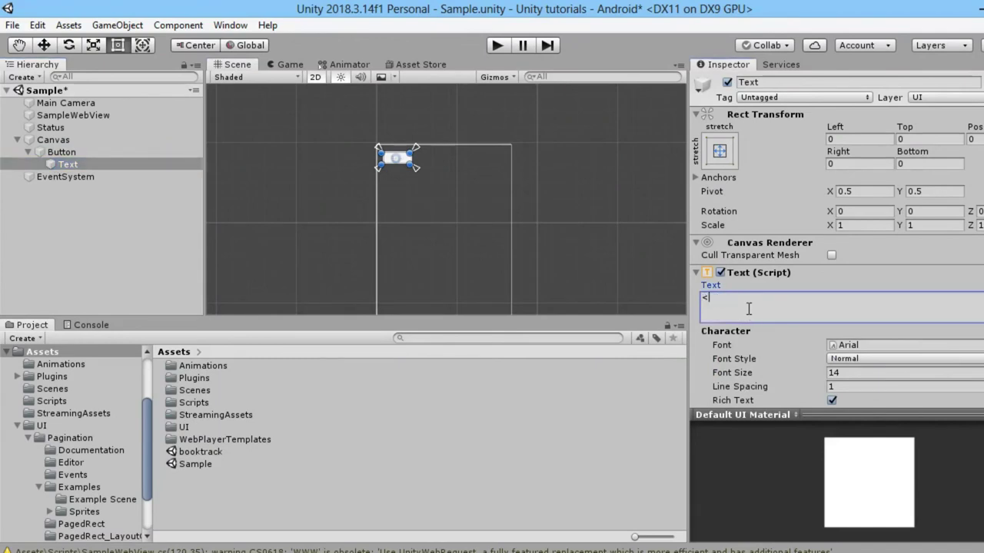
left_click(845, 358)
left_click(845, 391)
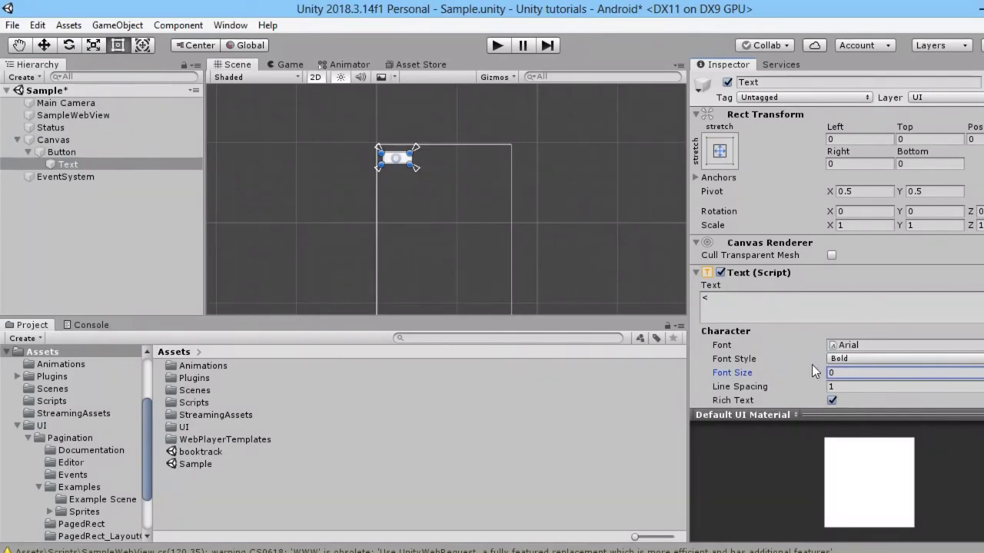
Undo a text-area resize, keep the label bold, and reselect the Button's Text child.
left_click_drag(407, 163, 425, 169)
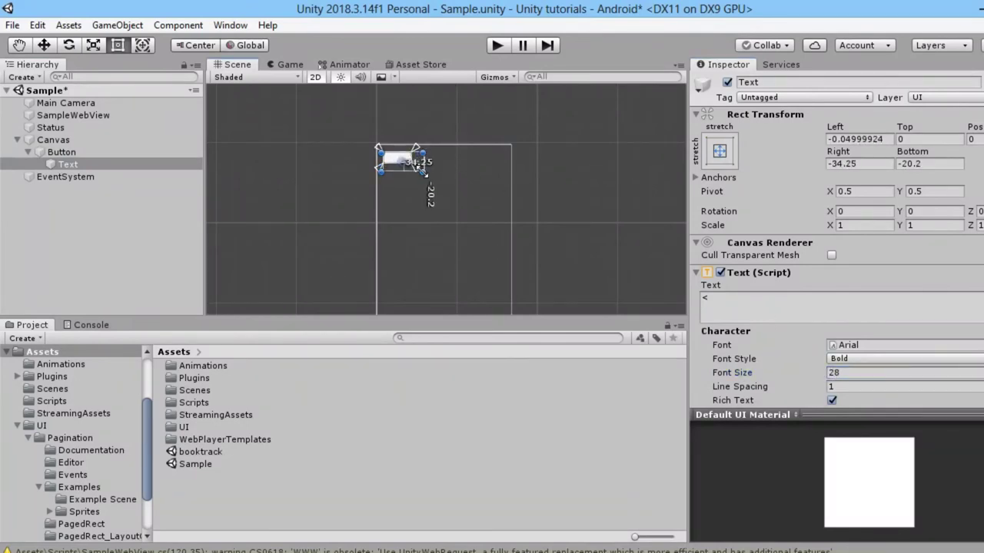
key("ctrl+z")
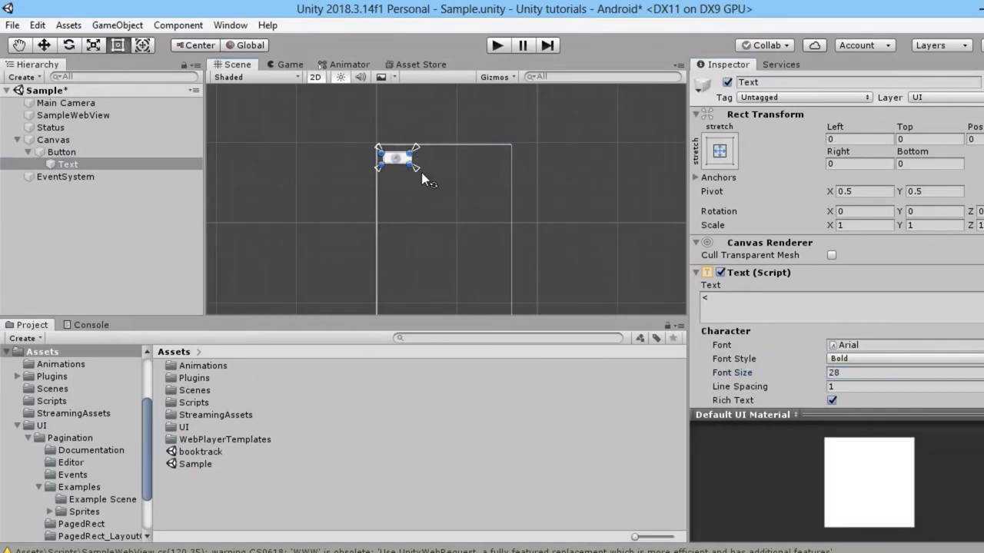
scroll(468, 165, "up", 5)
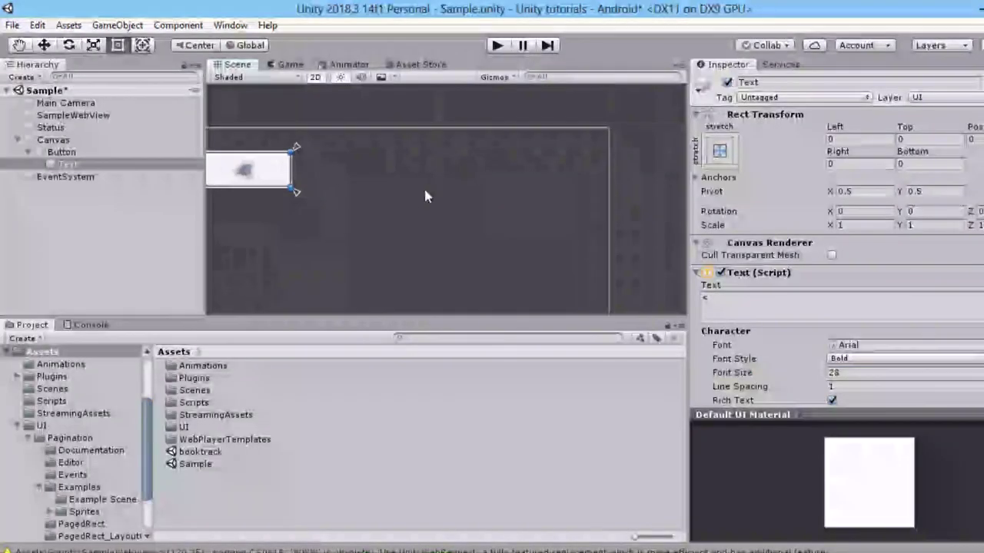
left_click(857, 359)
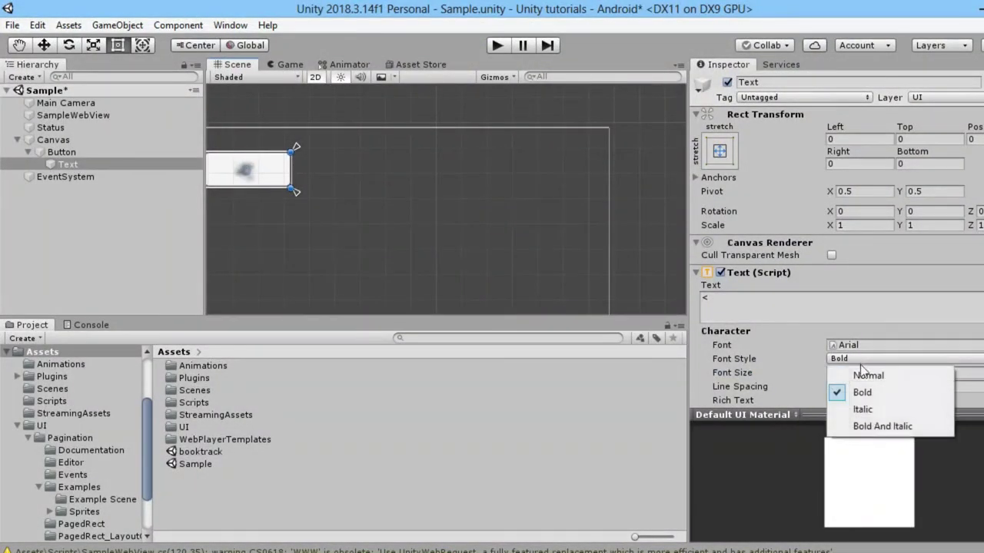
left_click(881, 317)
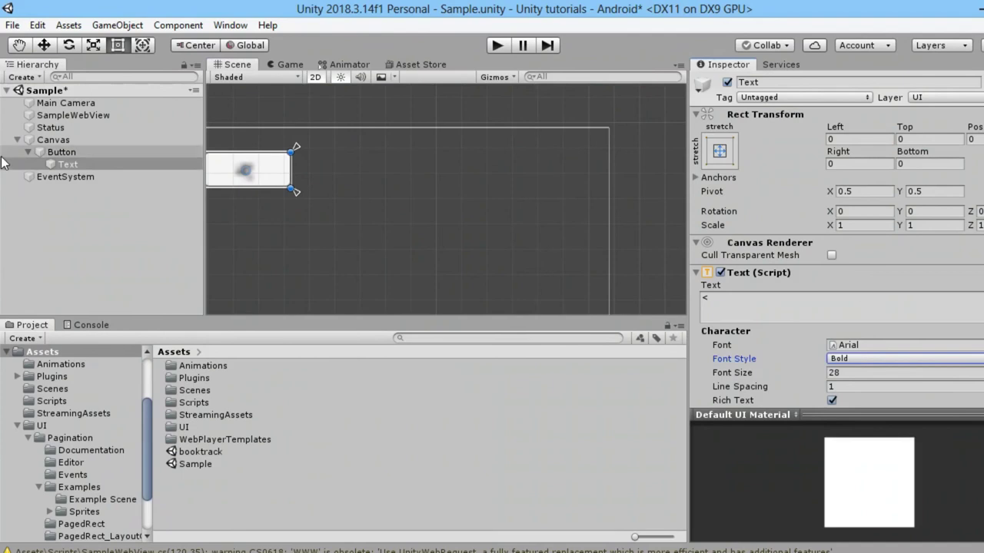
left_click(81, 153)
left_click(85, 165)
Delete the Button's Text child and add a new Text element under Canvas.
key("Delete")
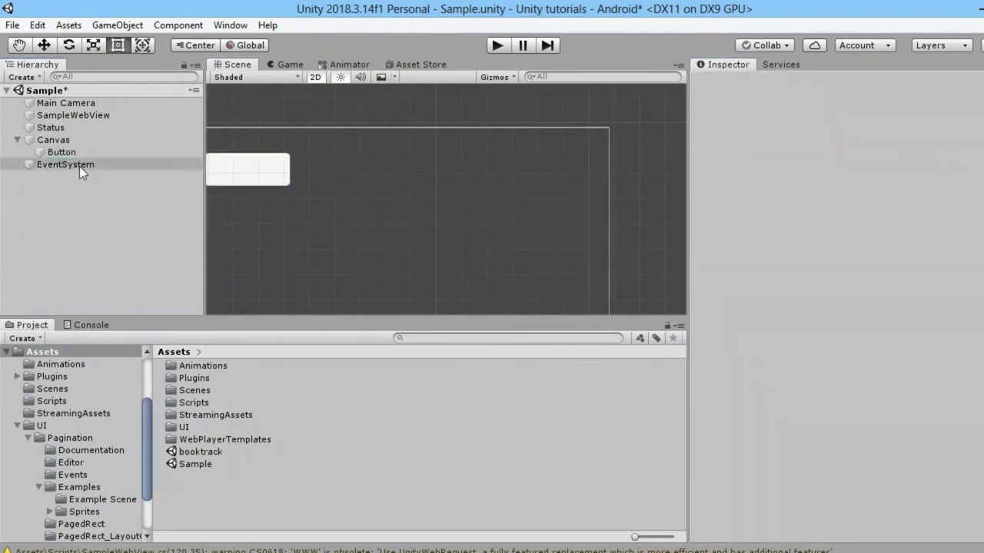
right_click(63, 142)
mouse_move(116, 371)
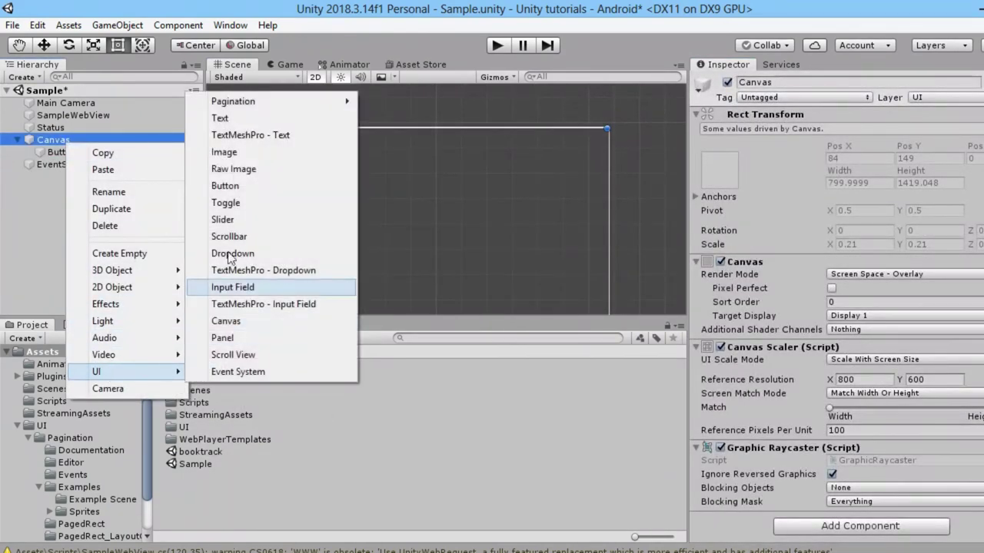
left_click(234, 118)
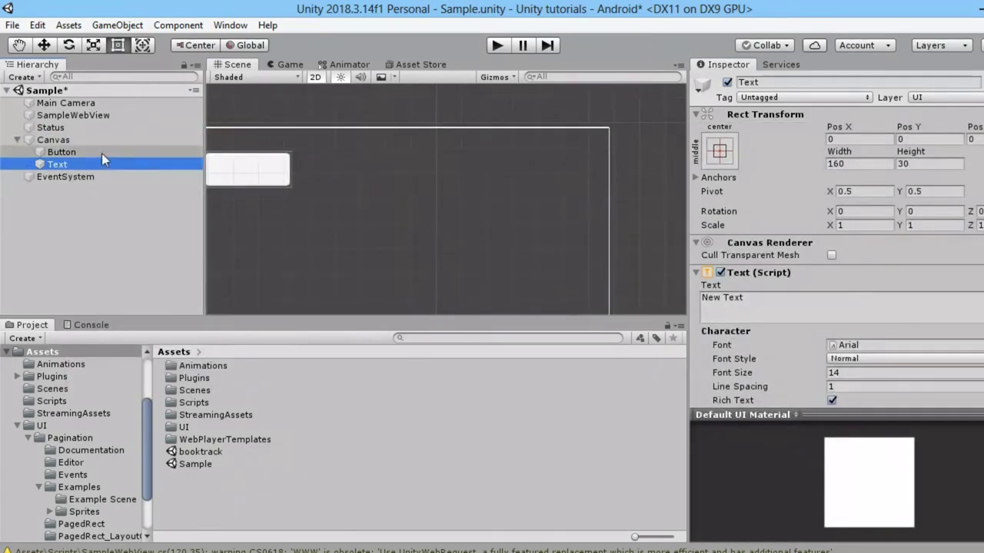
double_click(70, 165)
Move the new Text to the top of the canvas and make its area taller.
scroll(450, 245, "down", 3)
scroll(453, 239, "down", 3)
left_click(44, 44)
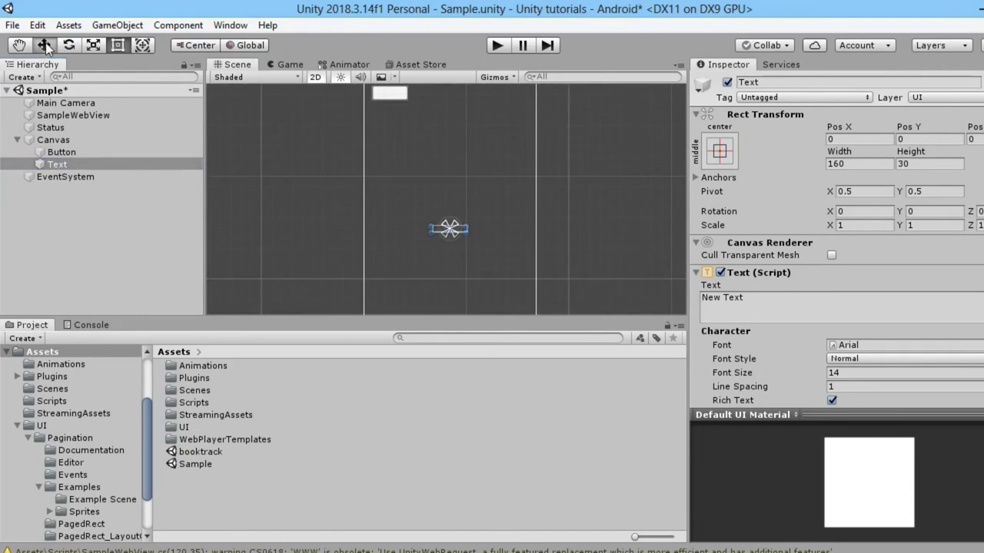
left_click_drag(457, 220, 400, 86)
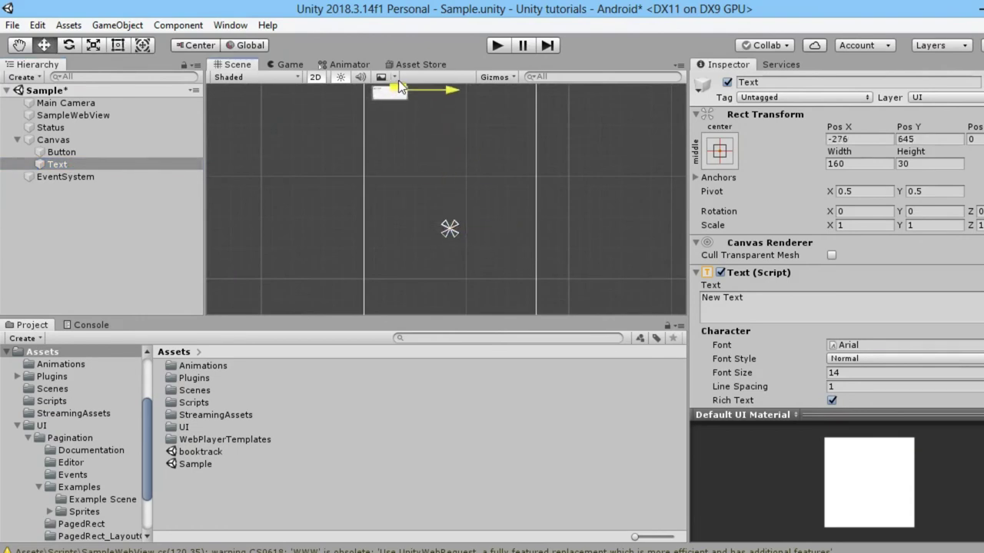
left_click(125, 46)
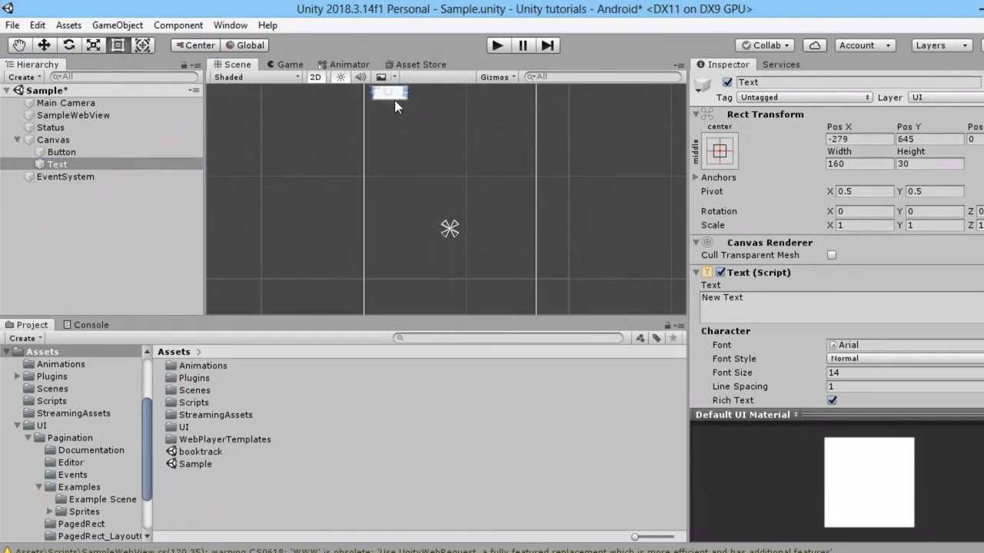
left_click_drag(394, 100, 398, 115)
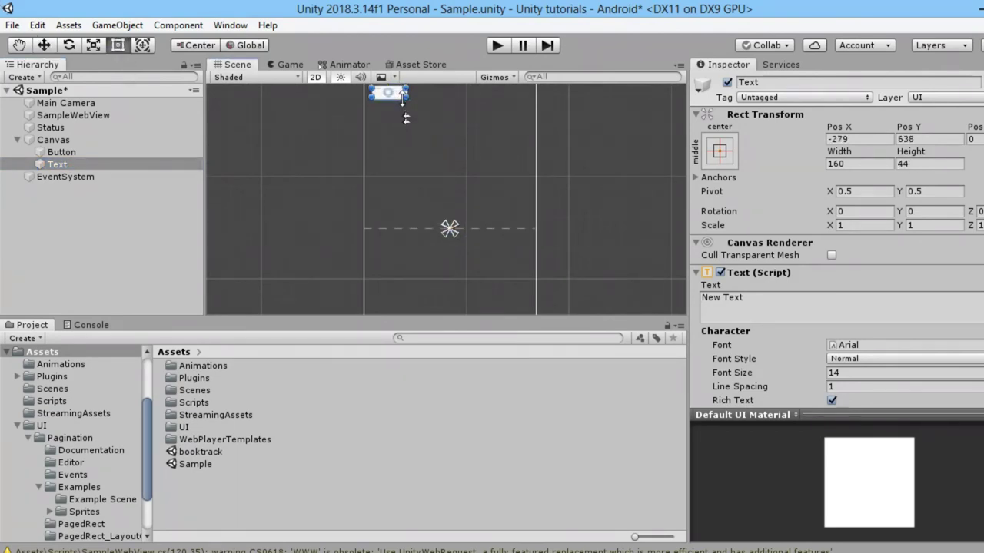
Set the Text content to '<', Bold style, font size 54.
left_click(774, 309)
type("<")
left_click(866, 359)
left_click(881, 391)
left_click(839, 372)
type("32")
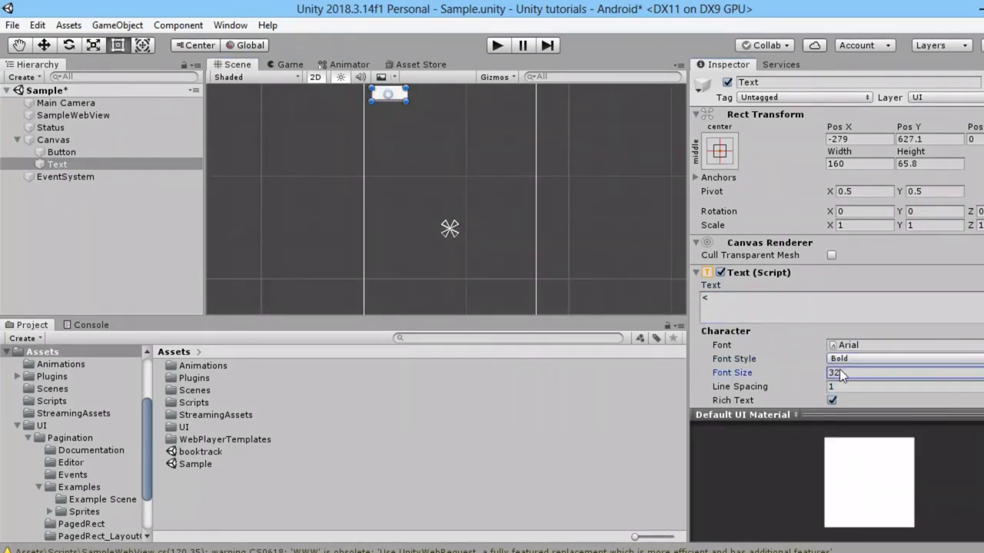
key("BackSpace")
type("7")
Centre the label vertically and check it in the Game view.
scroll(859, 365, "down", 3)
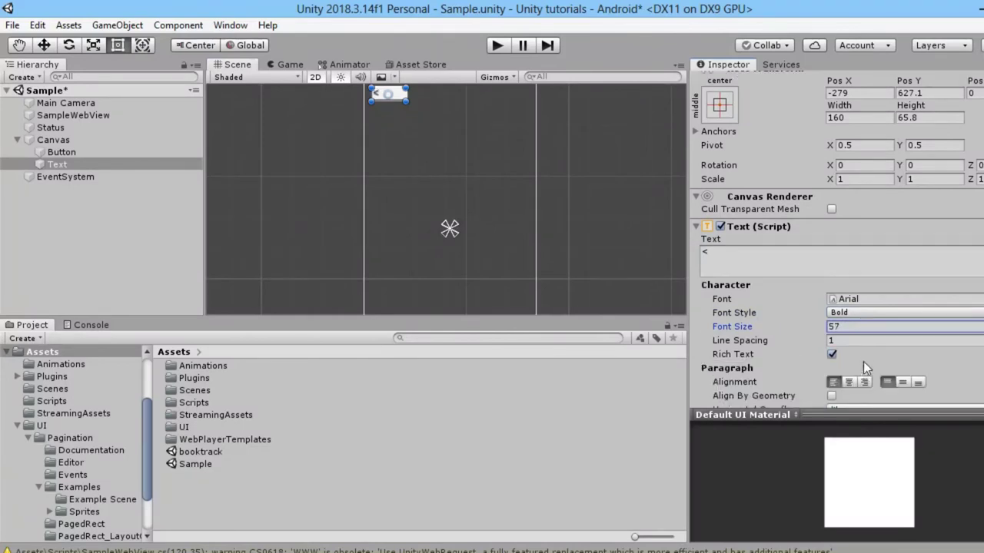
left_click(906, 382)
type("54")
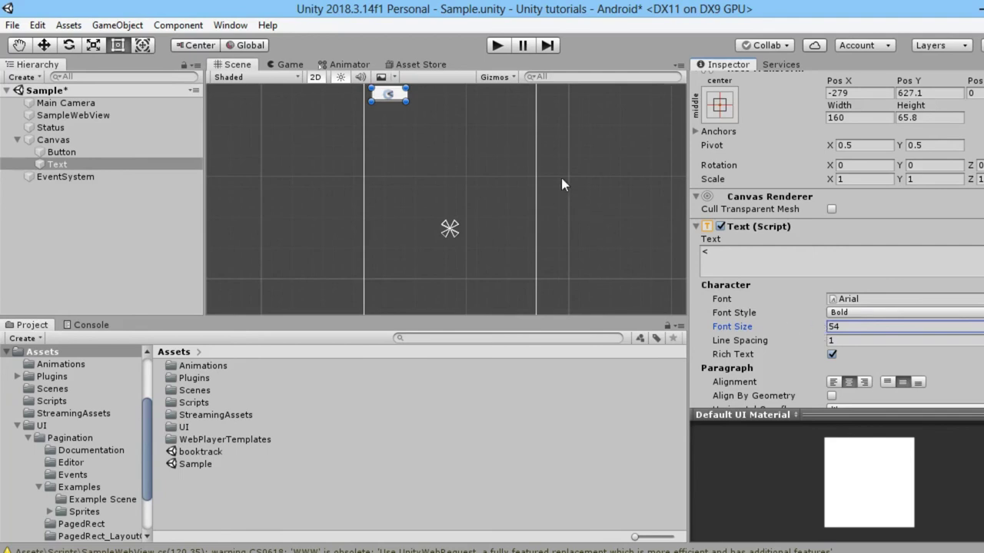
left_click(291, 65)
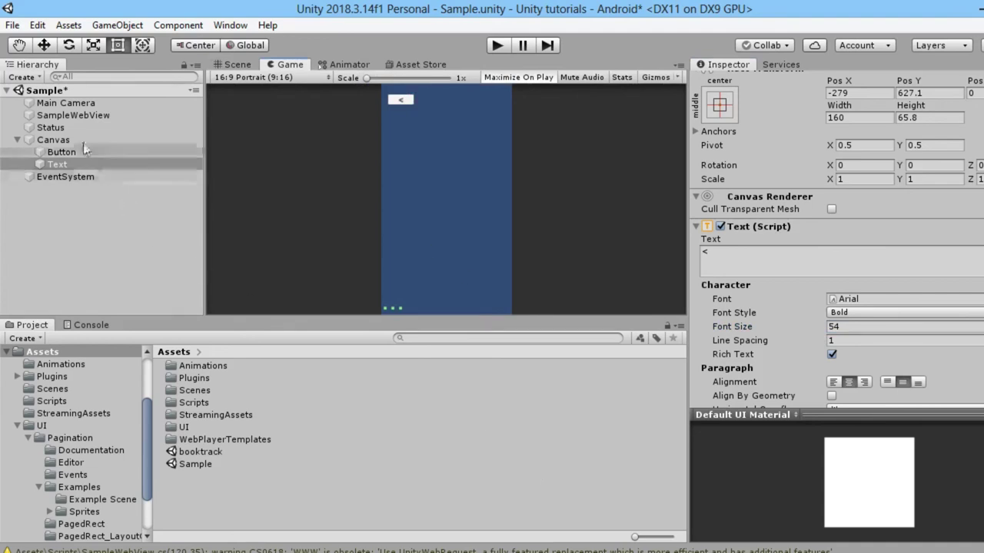
Nest the '<' Text under the Button and add one empty On Click () entry.
left_click(62, 152)
left_click(66, 164)
left_click_drag(66, 164, 69, 153)
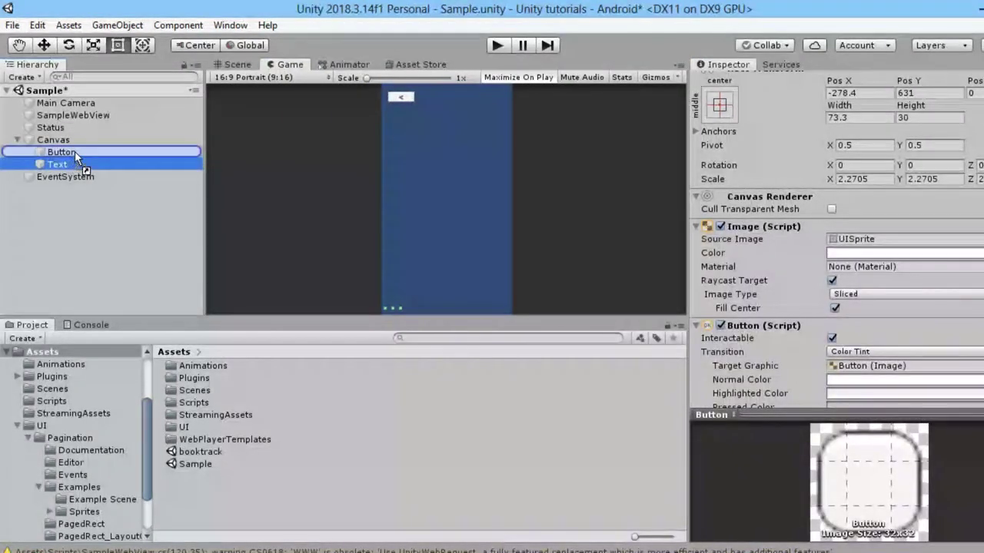
left_click(75, 151)
scroll(962, 391, "down", 5)
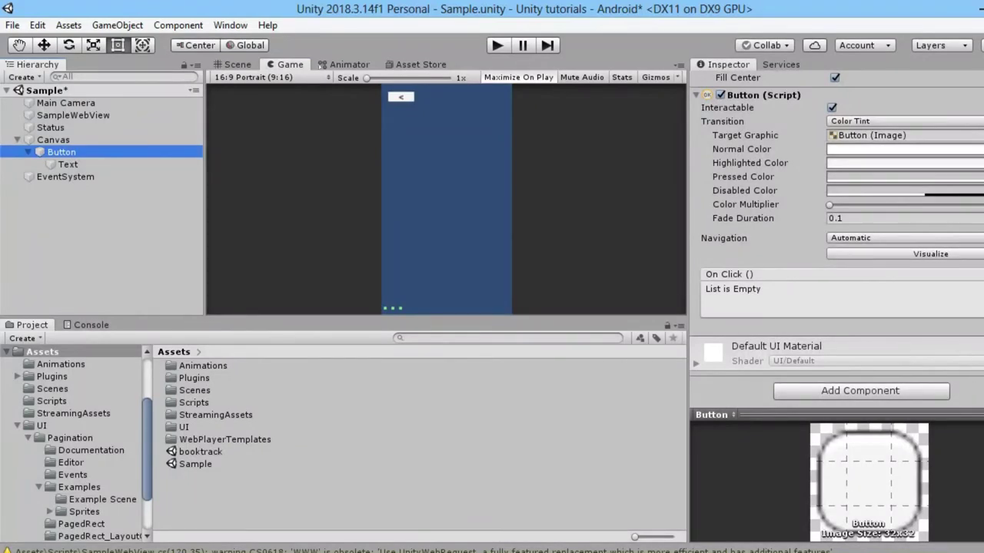
left_click(957, 321)
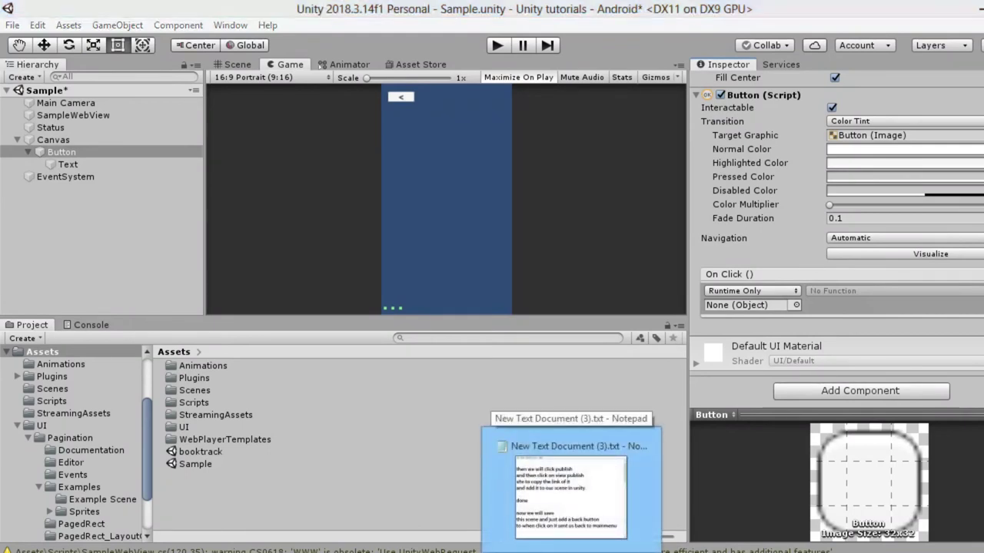
In the Notepad notes, start a new line reading 'just make a load scene script tp'.
left_click(588, 491)
scroll(627, 422, "up", 3)
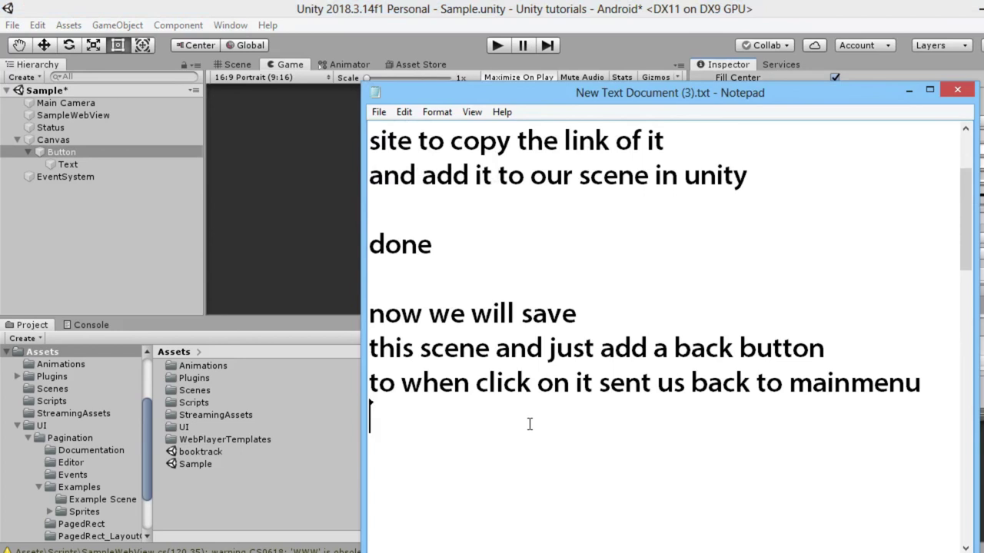
key("Return")
type("just make a load scene script tp")
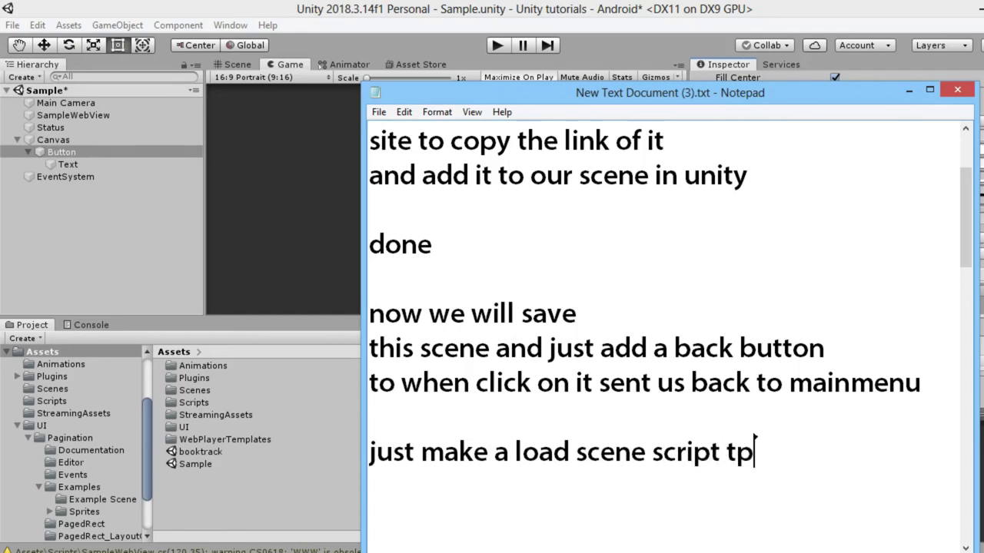
Fix the typo so the note reads 'just make a load scene script to can go between scenes'.
key("BackSpace")
type("o can ")
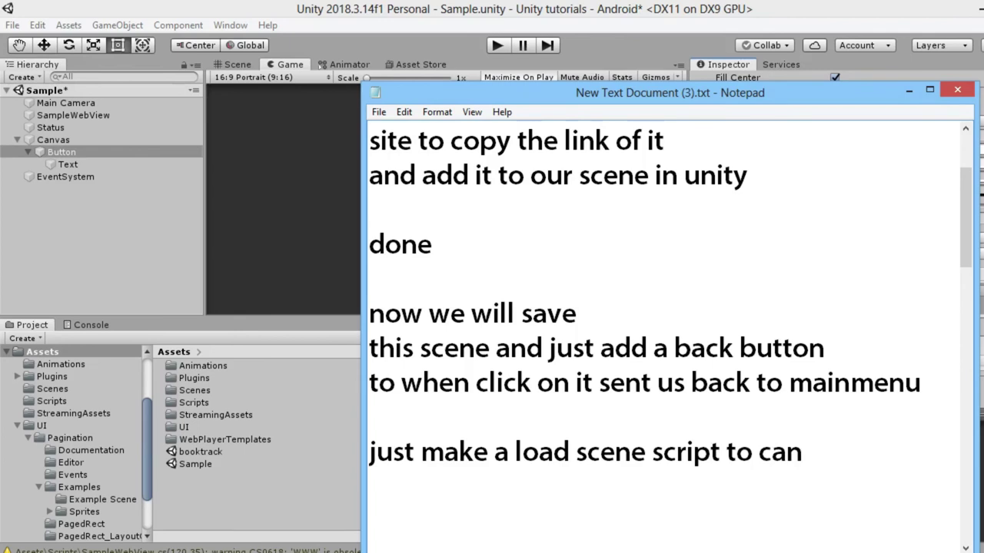
type("go betw")
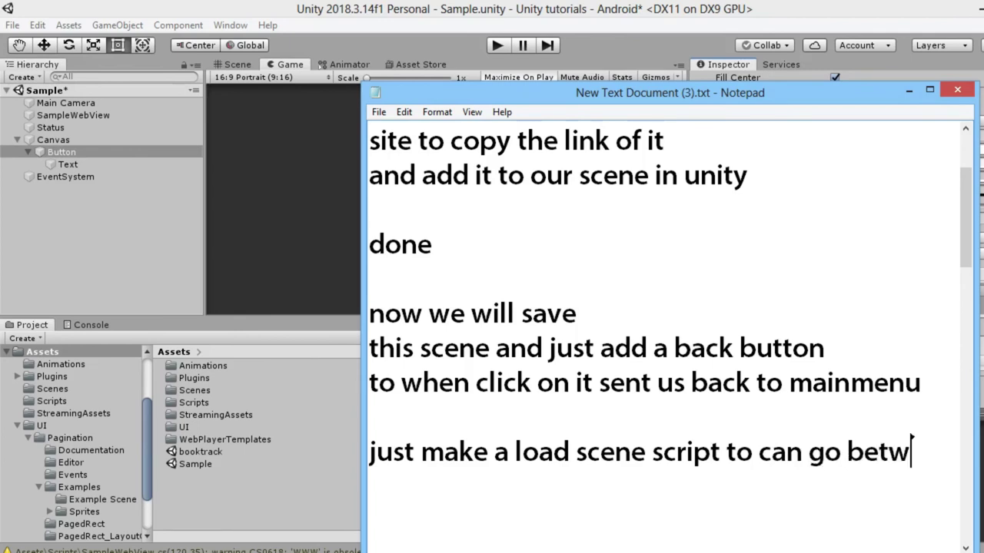
type("een scene")
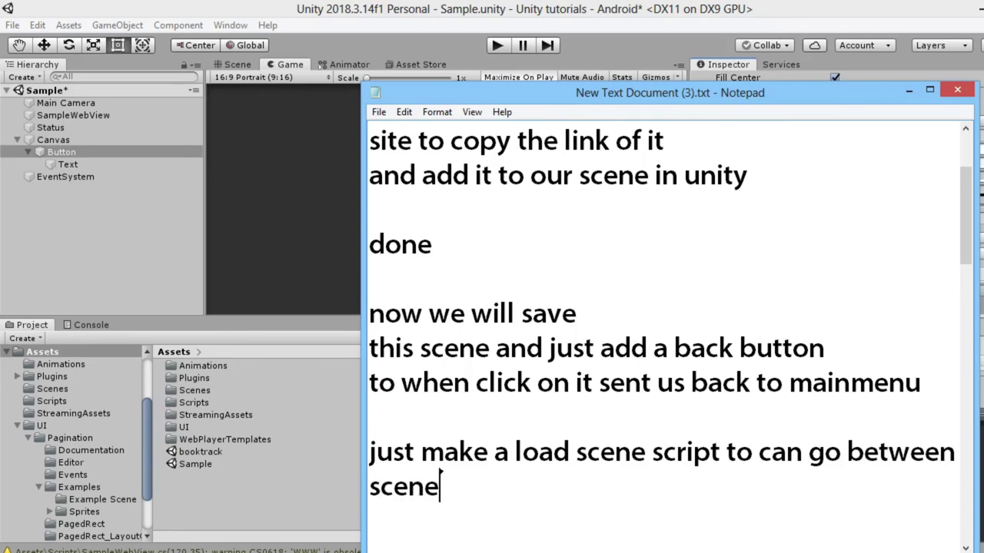
type("s")
key("Return")
Save the Sample scene with File > Save, then check and close Build Settings.
left_click(917, 89)
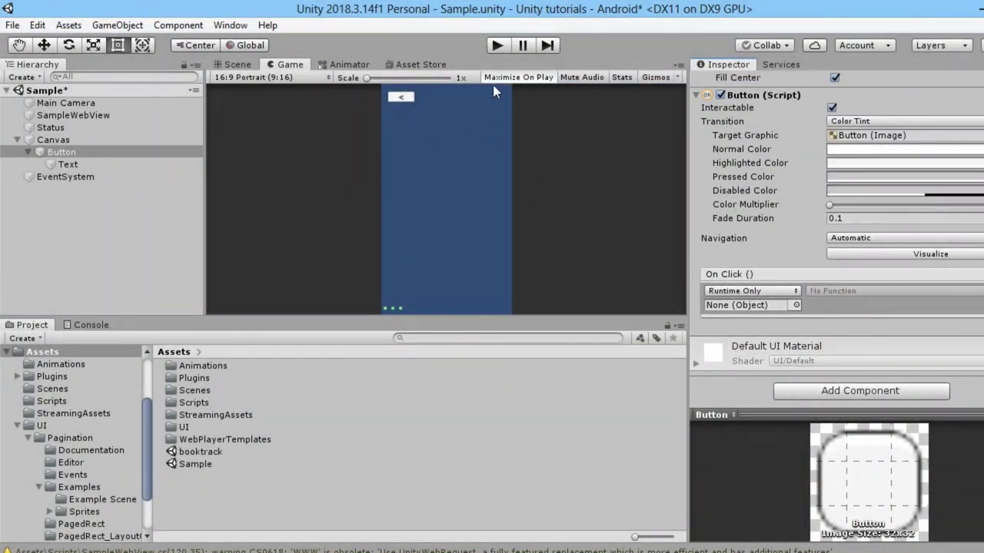
left_click(12, 25)
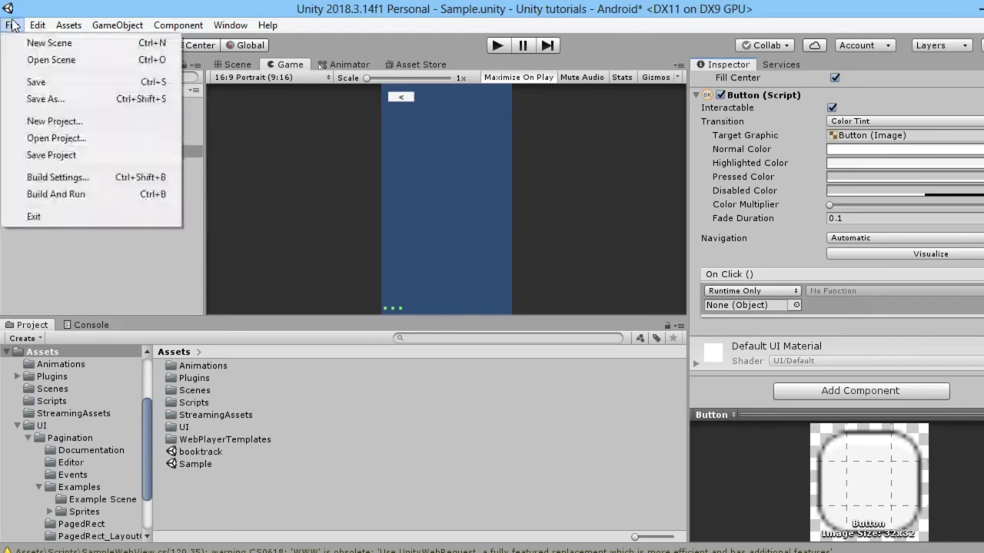
left_click(53, 82)
left_click(113, 191)
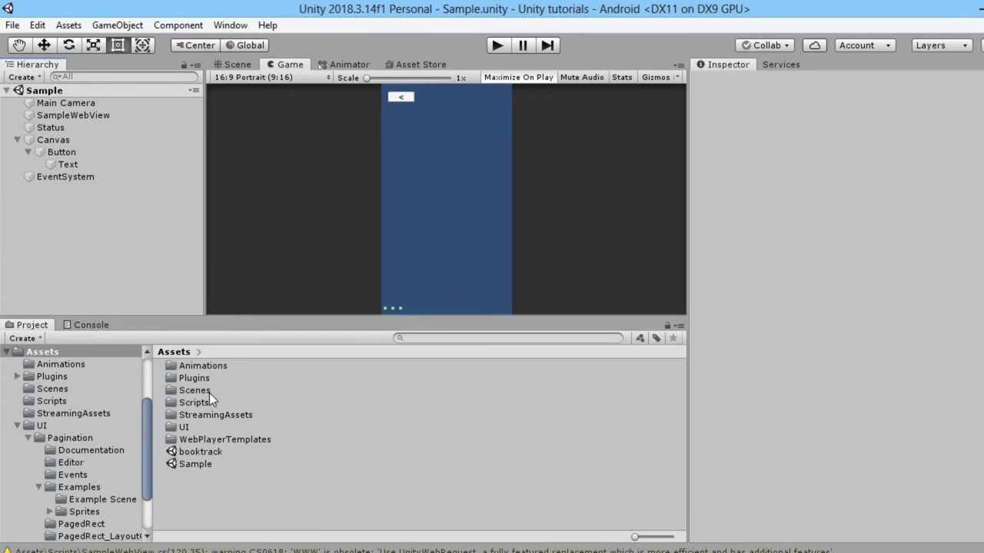
key("ctrl+shift+b")
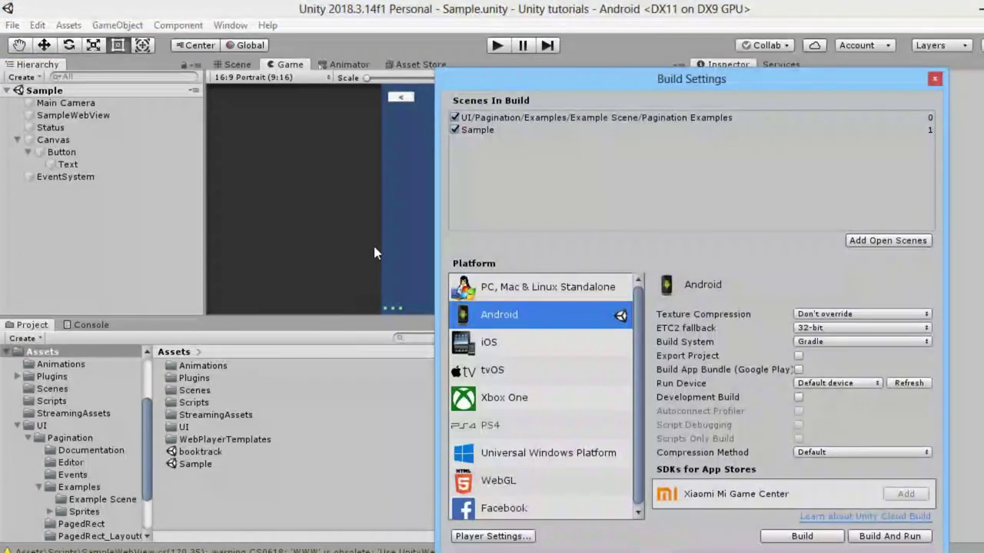
left_click(934, 79)
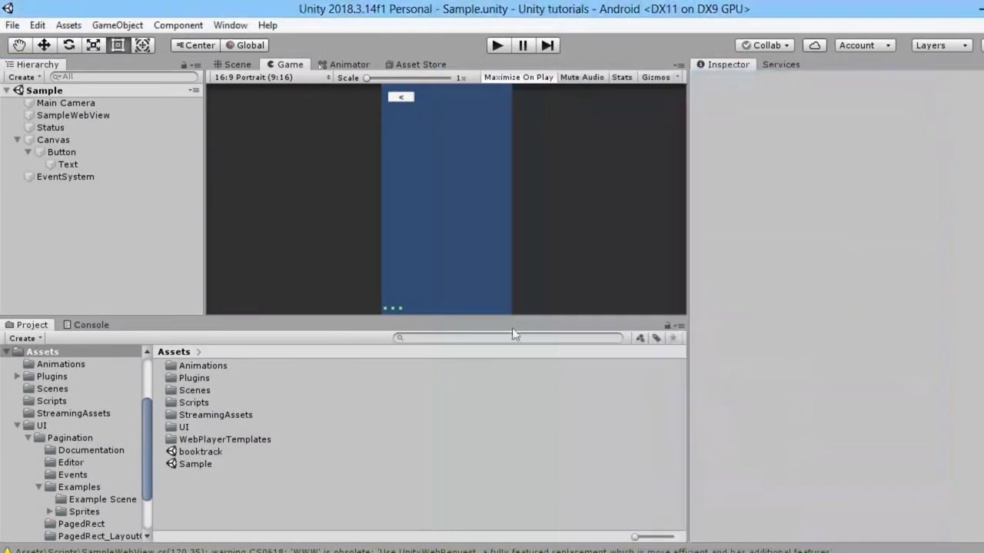
Open the Pagination Examples scene and page through its book-cover carousel in play mode.
type("paginatio")
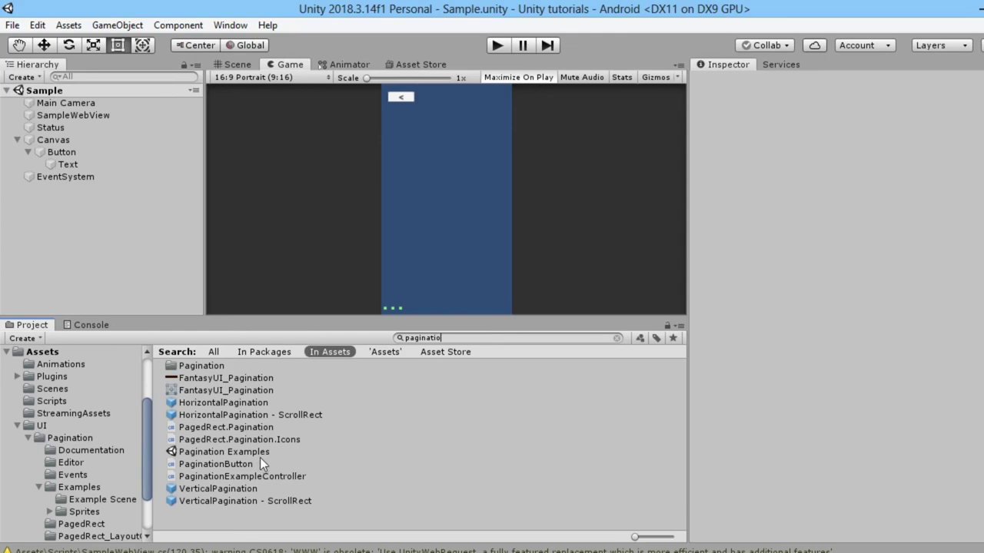
double_click(265, 451)
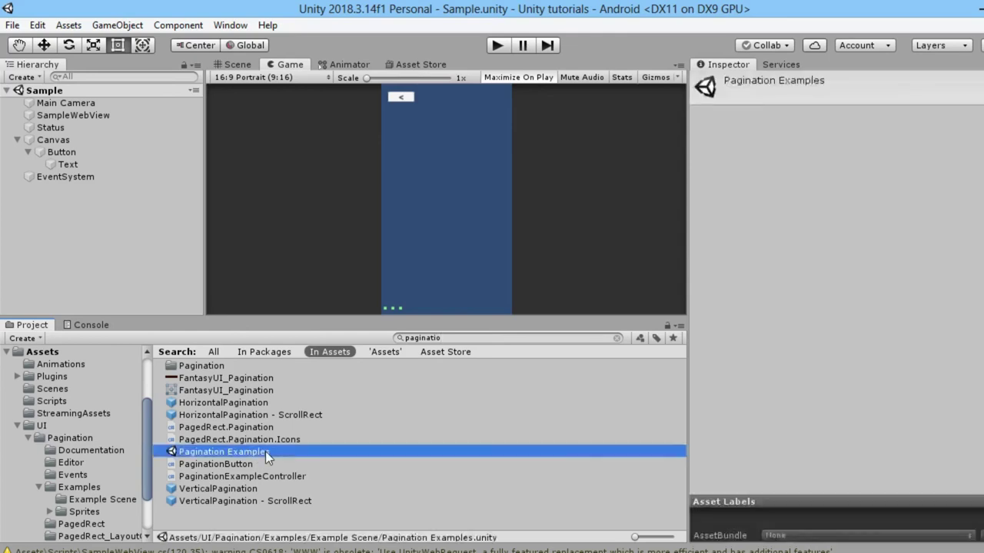
left_click(498, 46)
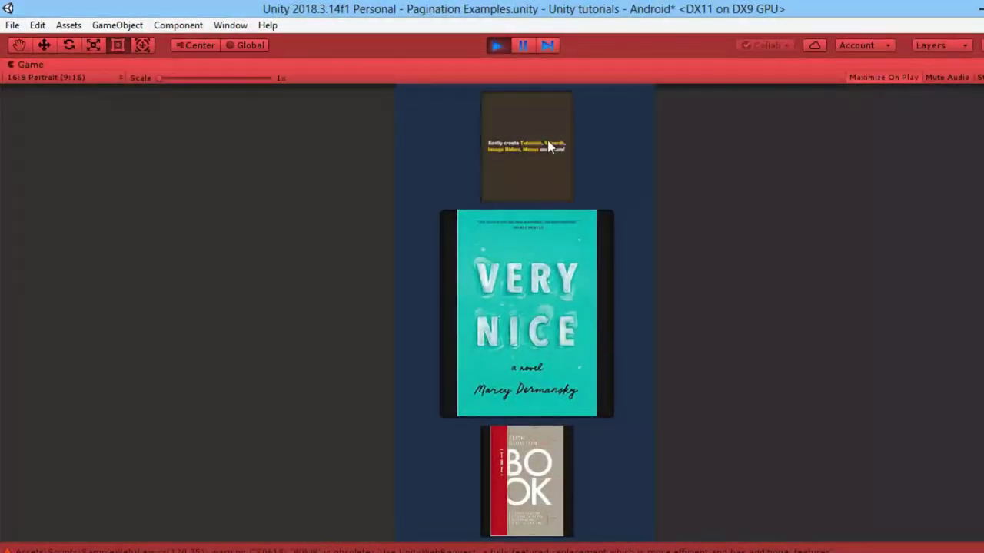
left_click(487, 146)
left_click(548, 193)
left_click(554, 439)
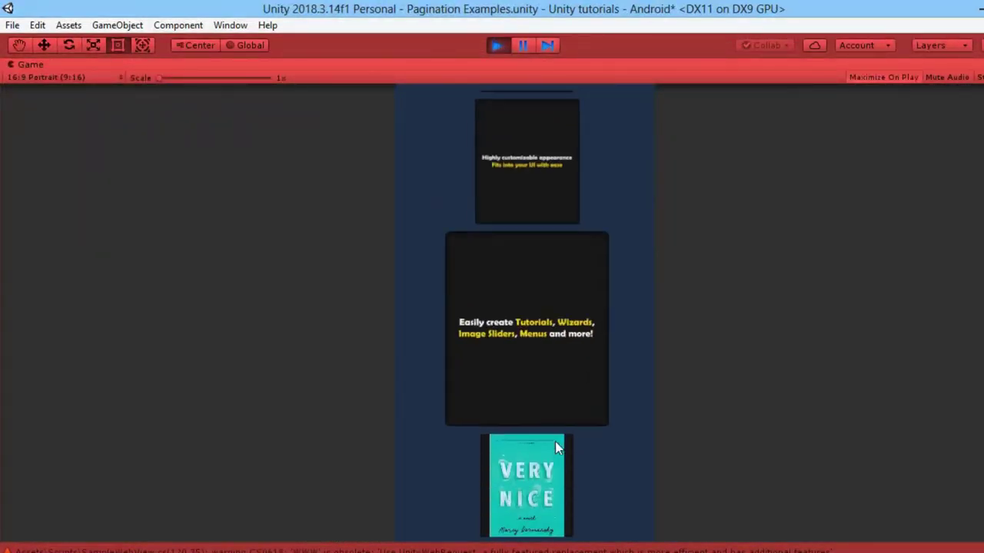
left_click(555, 451)
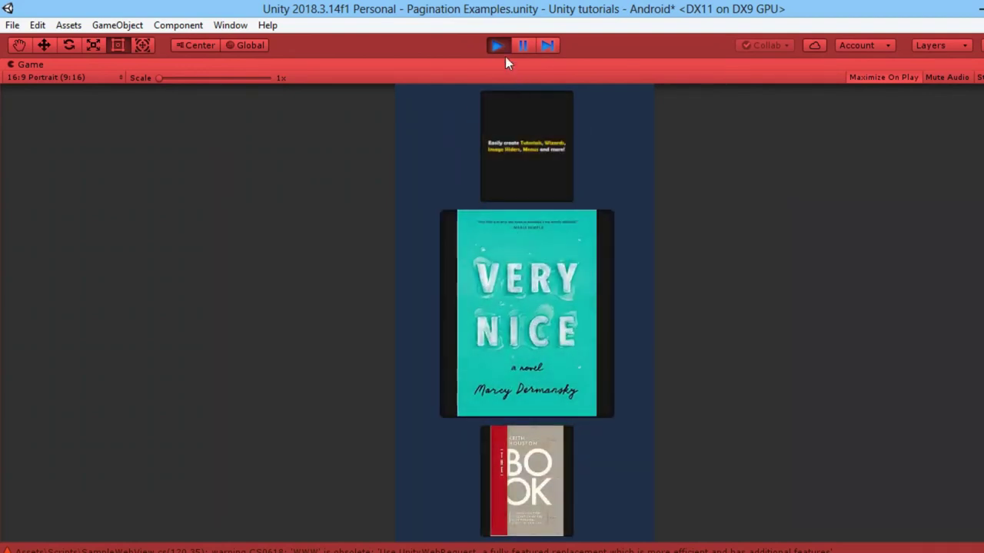
left_click(502, 46)
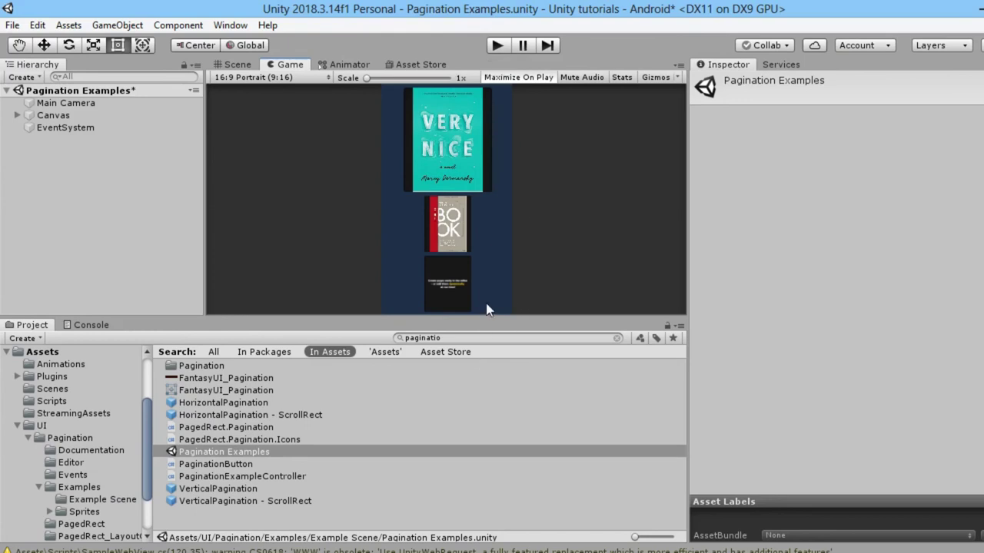
left_click(320, 519)
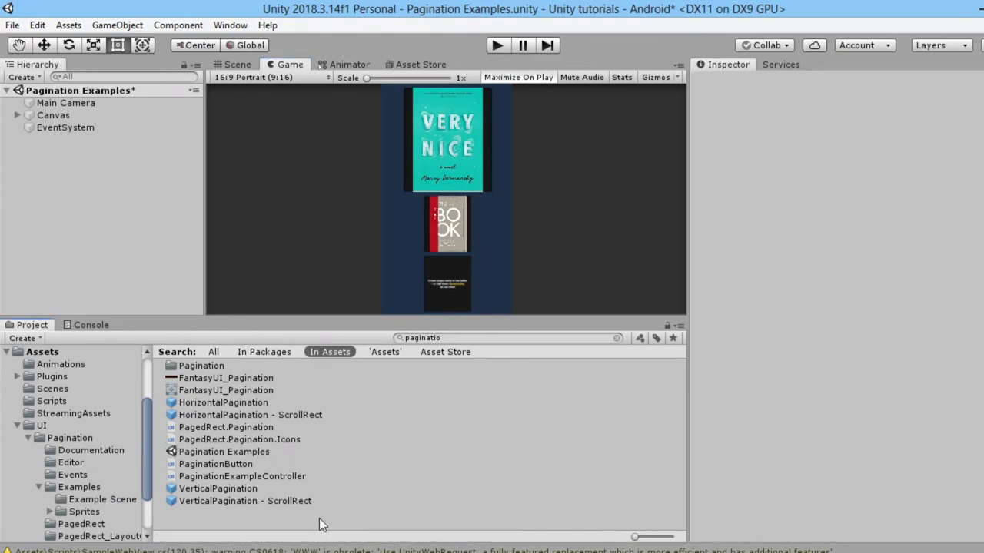
Create a C# script named loadscene in Assets and open it in MonoDevelop.
right_click(318, 518)
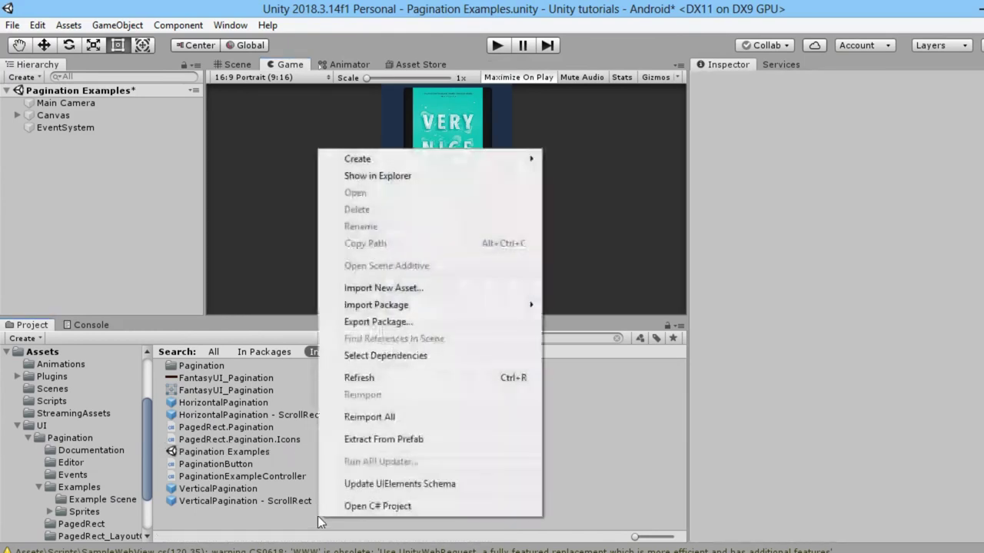
mouse_move(530, 159)
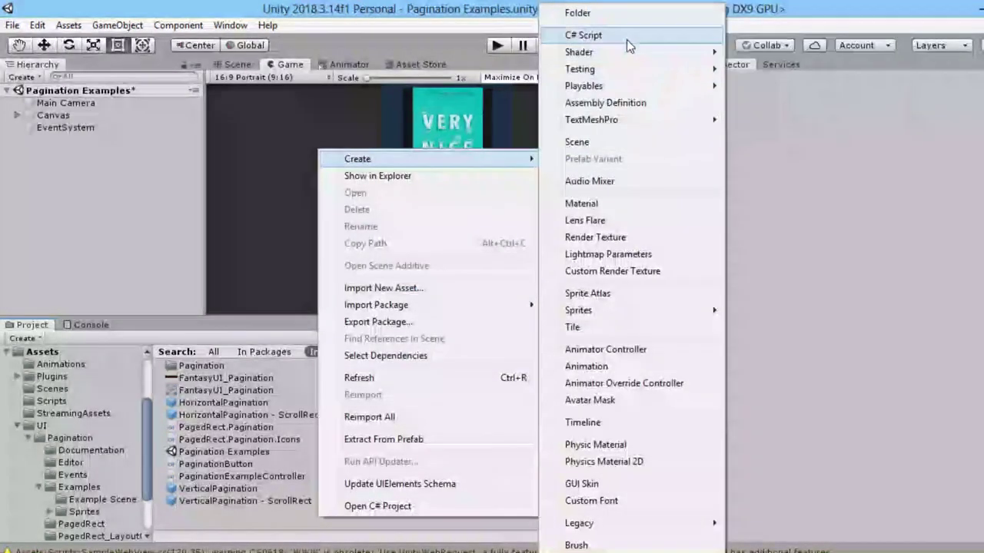
left_click(627, 40)
type("loadscene")
left_click(255, 471)
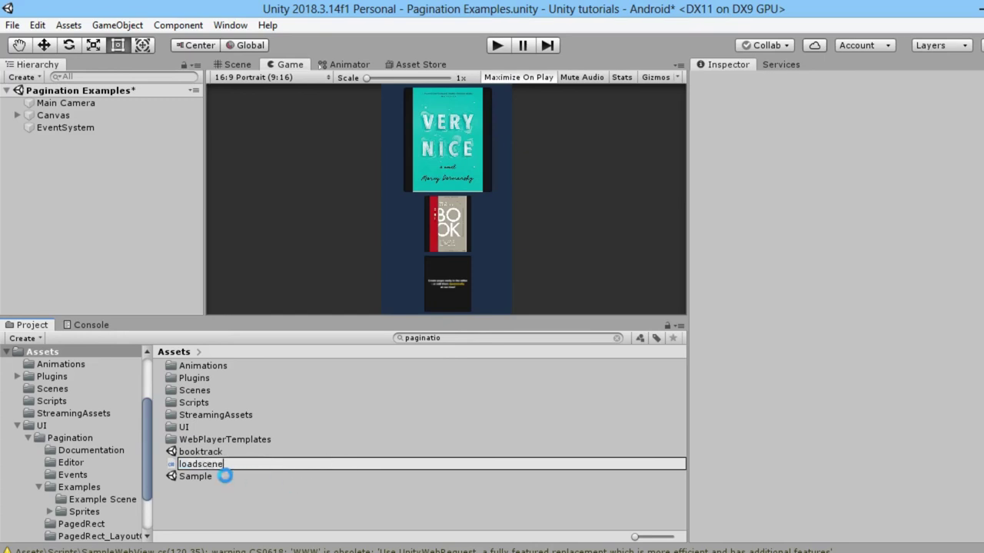
double_click(214, 465)
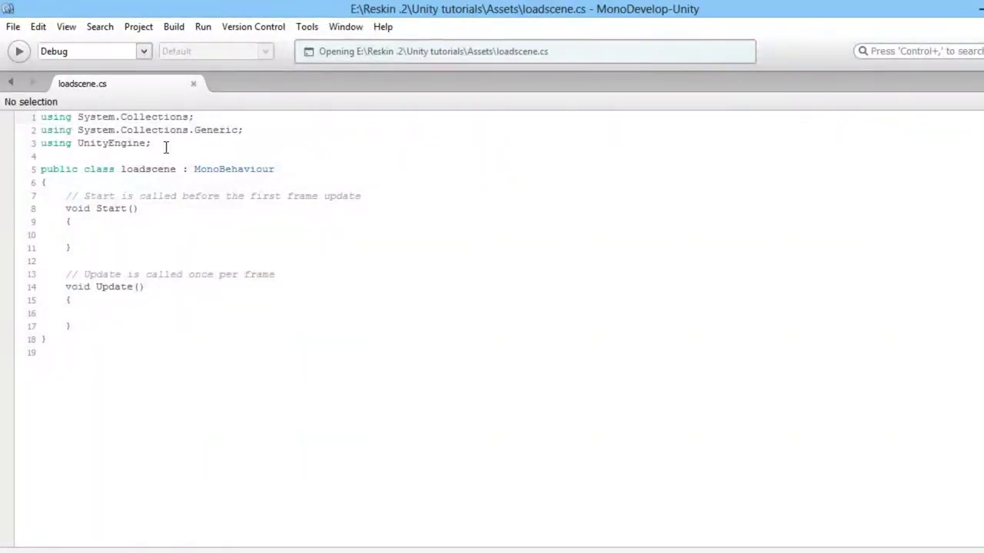
Duplicate the using UnityEngine line and change the copy to 'using UnityEngine.UI;'.
left_click_drag(166, 146, 99, 144)
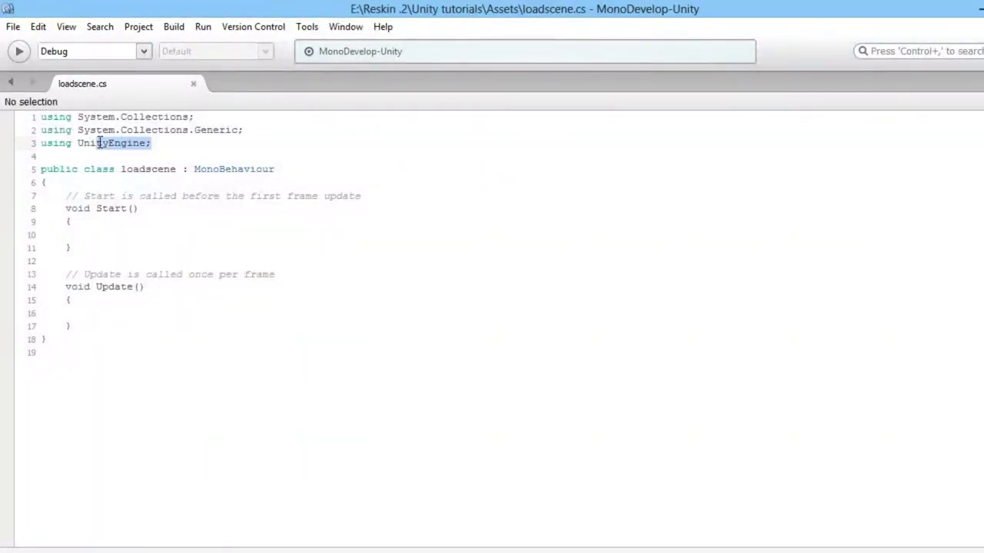
left_click_drag(176, 144, 6, 141)
key("ctrl+c")
left_click(163, 143)
key("Return")
key("ctrl+v")
key("BackSpace")
type(".")
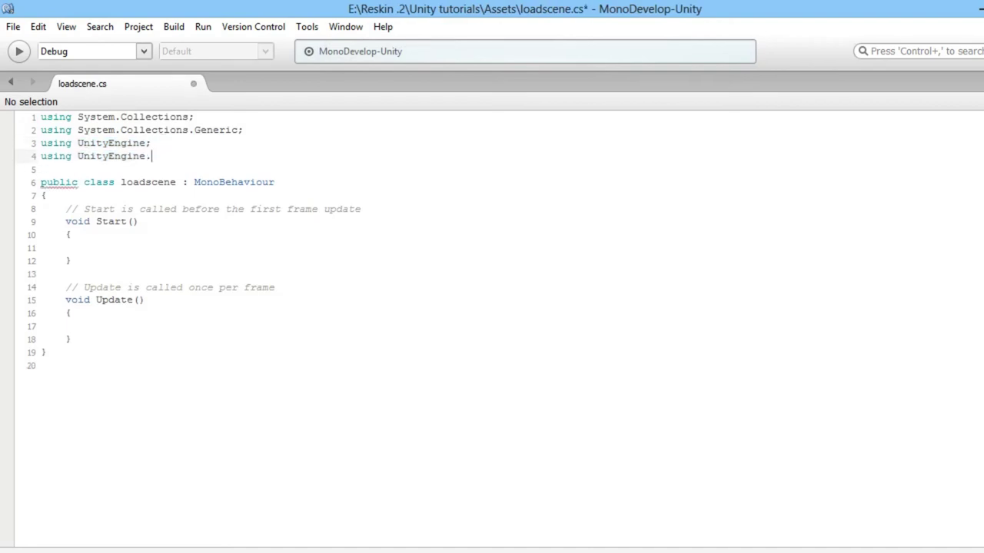
type("UI")
type(";")
Add a 'using UnityEngine.SceneManagement;' line and select the Start and Update methods.
key("Return")
key("ctrl+v")
key("BackSpace")
type(".s")
key("BackSpace")
type("SceneMange")
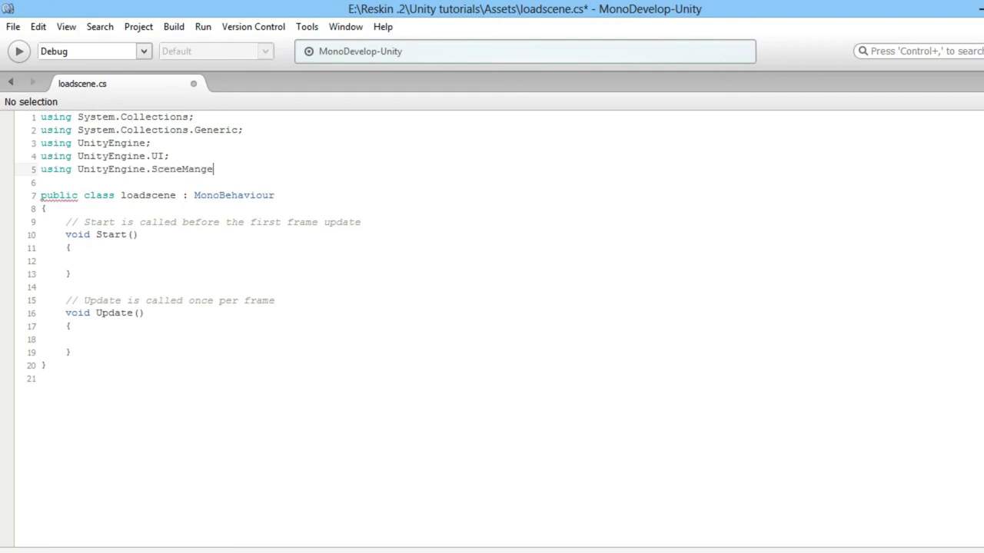
key("BackSpace")
key("BackSpace")
type("agem")
type("ent;")
left_click_drag(84, 340, 62, 234)
Delete Start and Update and declare 'public void LoadScene(string SceneName)' with an opening brace.
key("Delete")
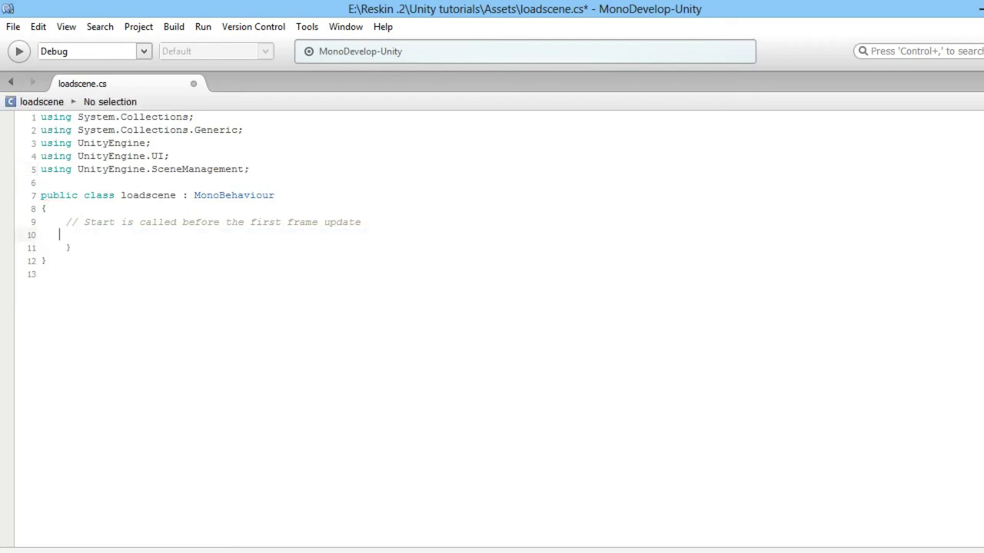
left_click(90, 248)
key("BackSpace")
type("publ")
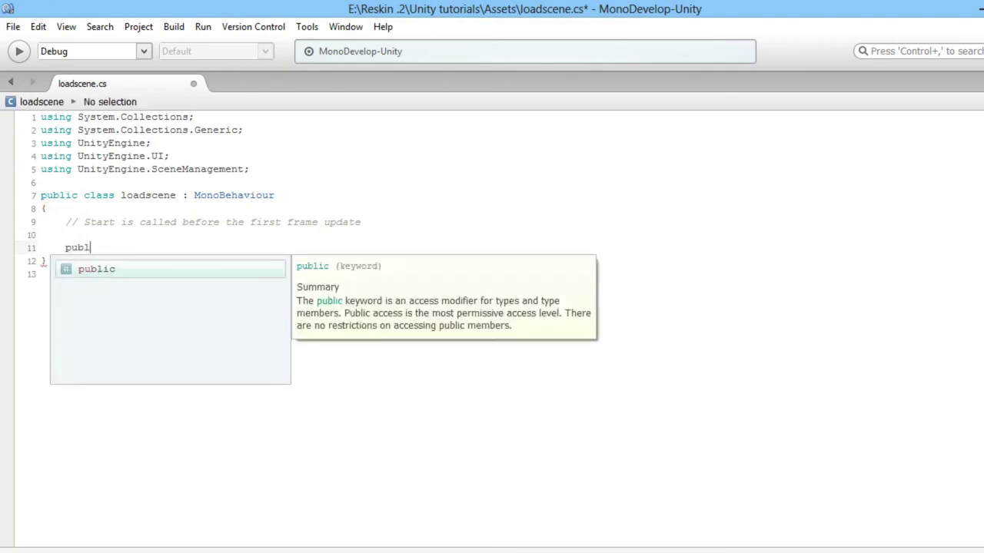
key("Return")
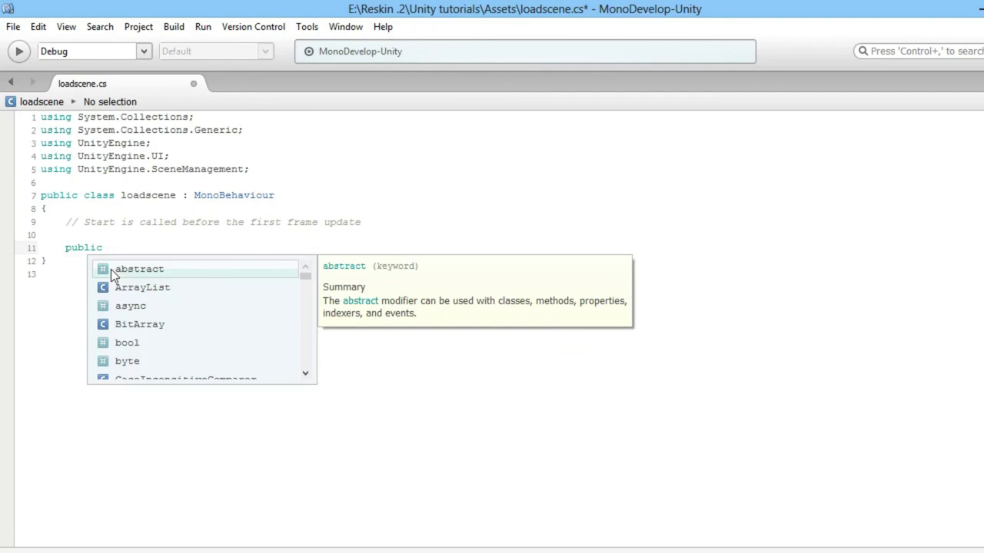
type("v")
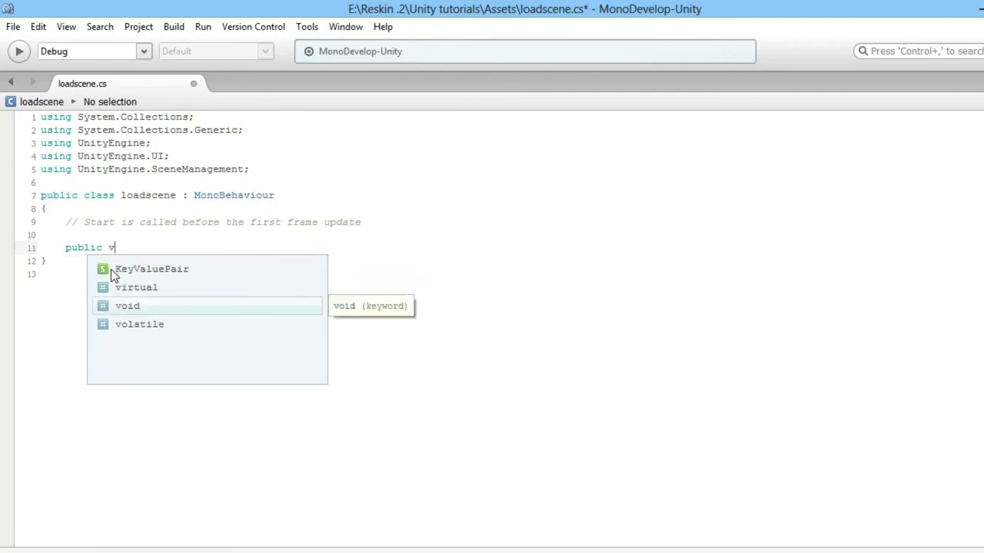
double_click(139, 306)
type("Load")
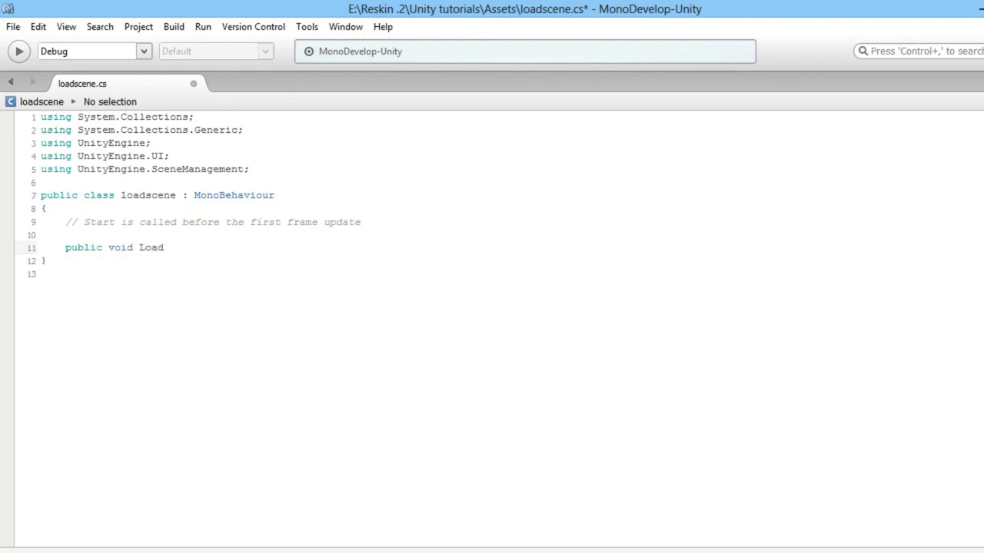
type("Scene")
type(" (")
type("str")
left_click(240, 306)
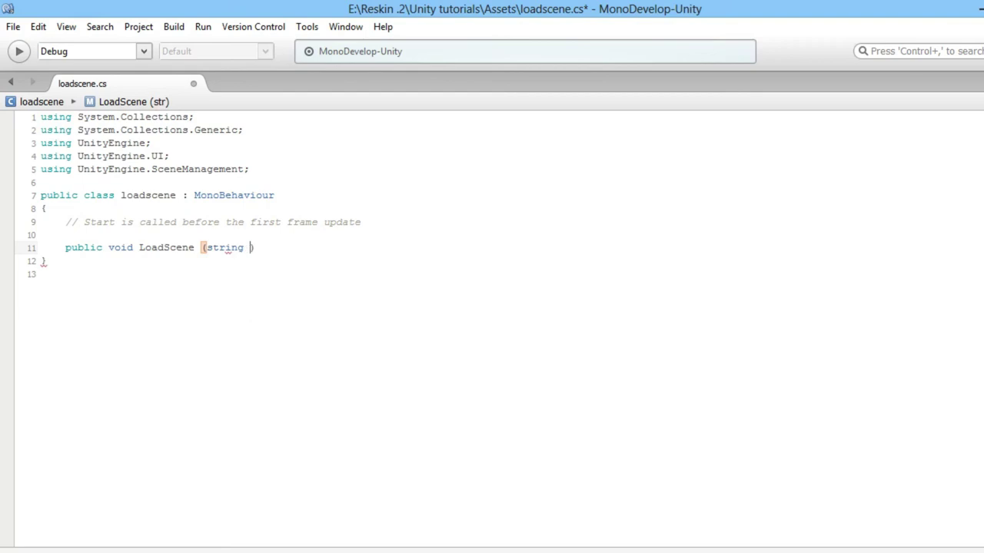
type("Scen")
type("eName")
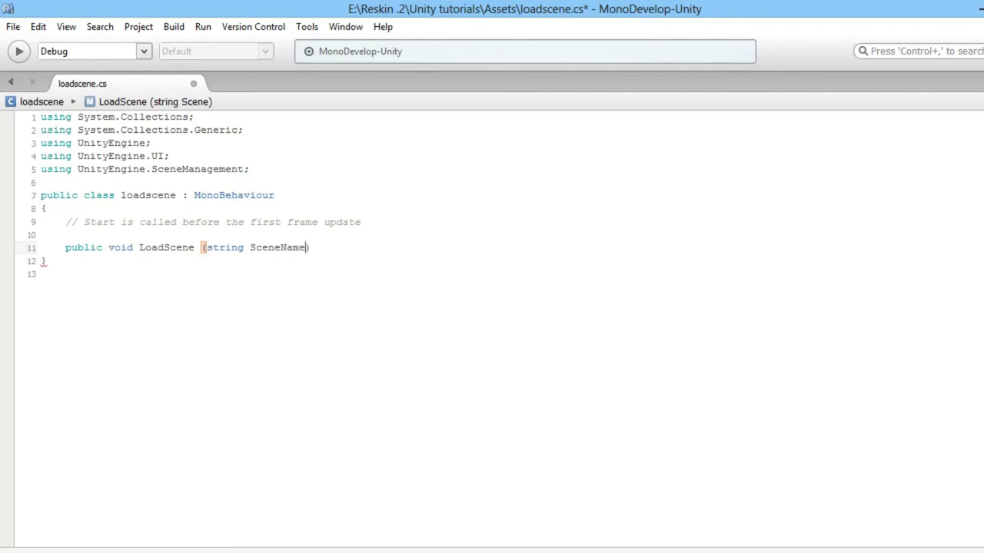
left_click(347, 249)
key("Return")
type("{")
key("Return")
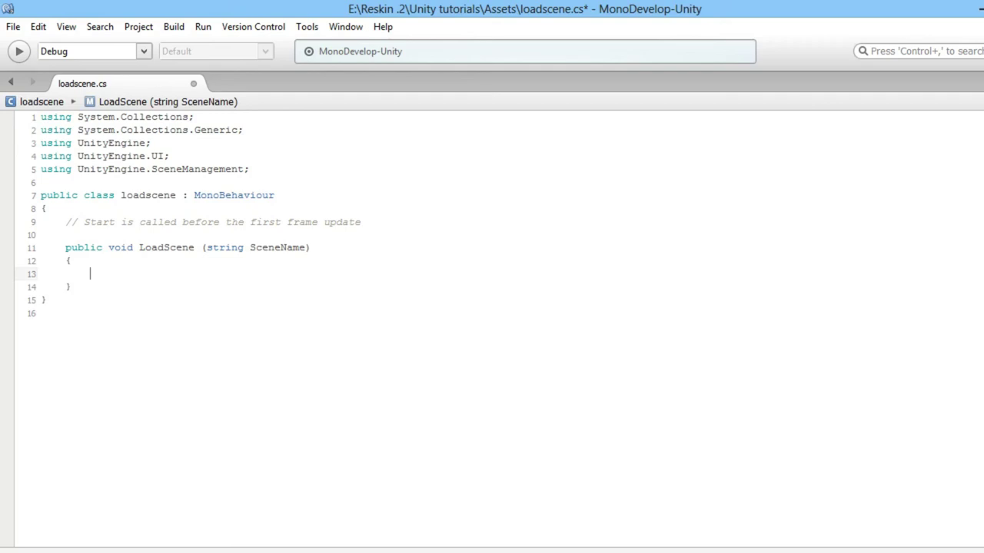
Fill the method body with 'SceneManager.LoadScene(SceneName);' and save loadscene.cs.
type("Lo")
key("BackSpace")
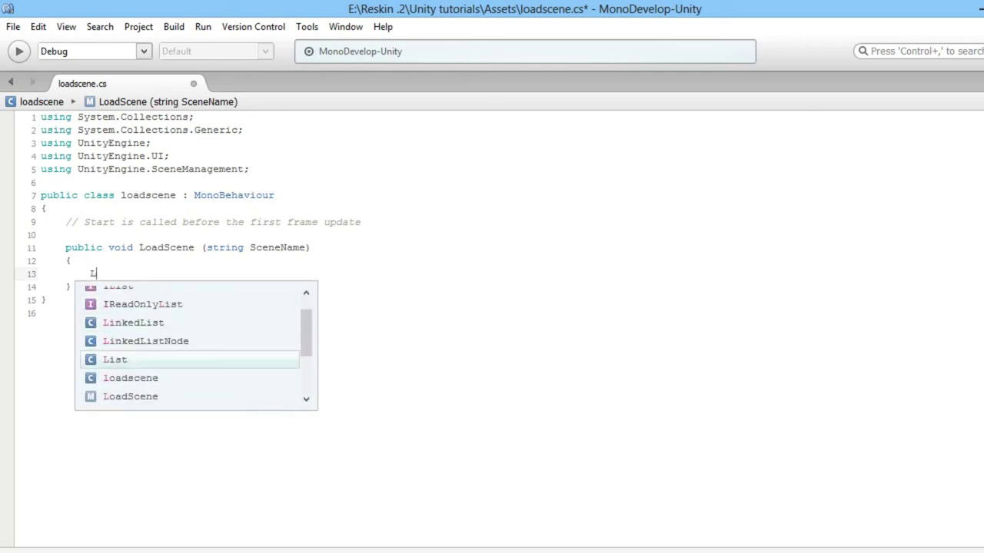
key("BackSpace")
type("S")
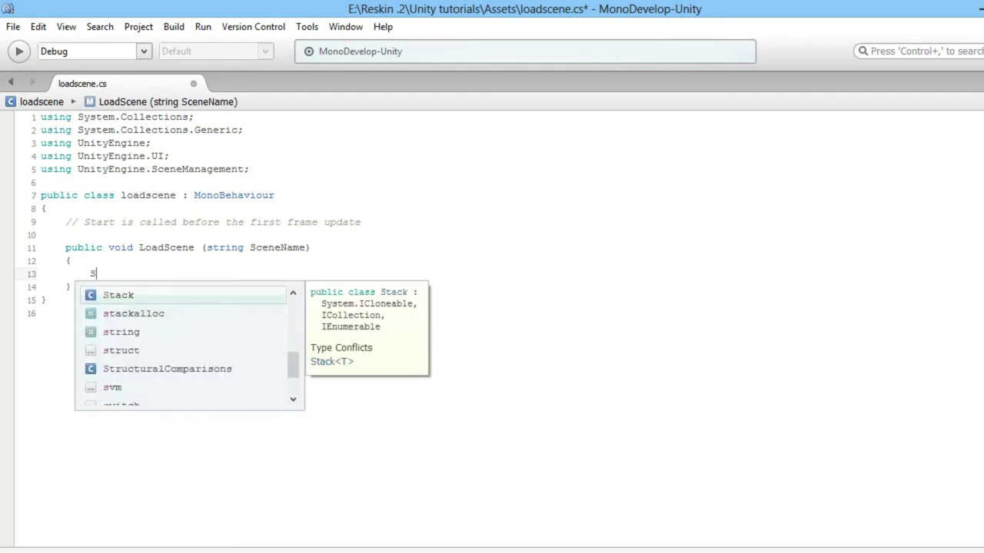
type("cen")
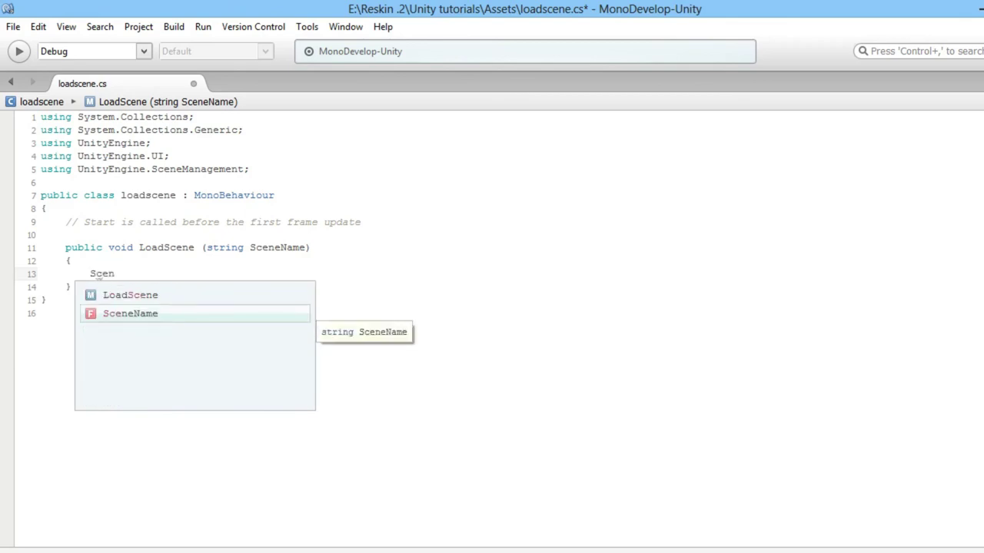
type("e")
type("Manager")
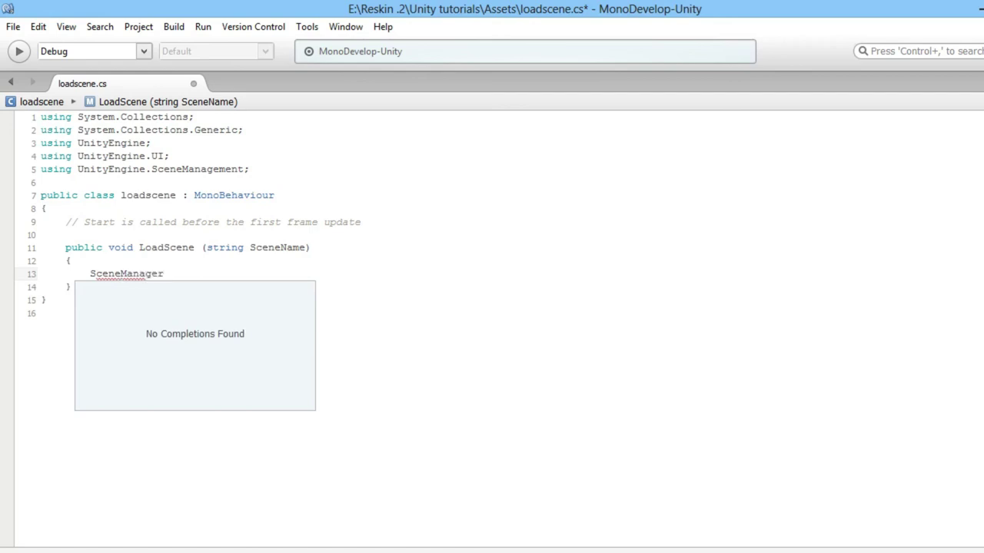
type(".")
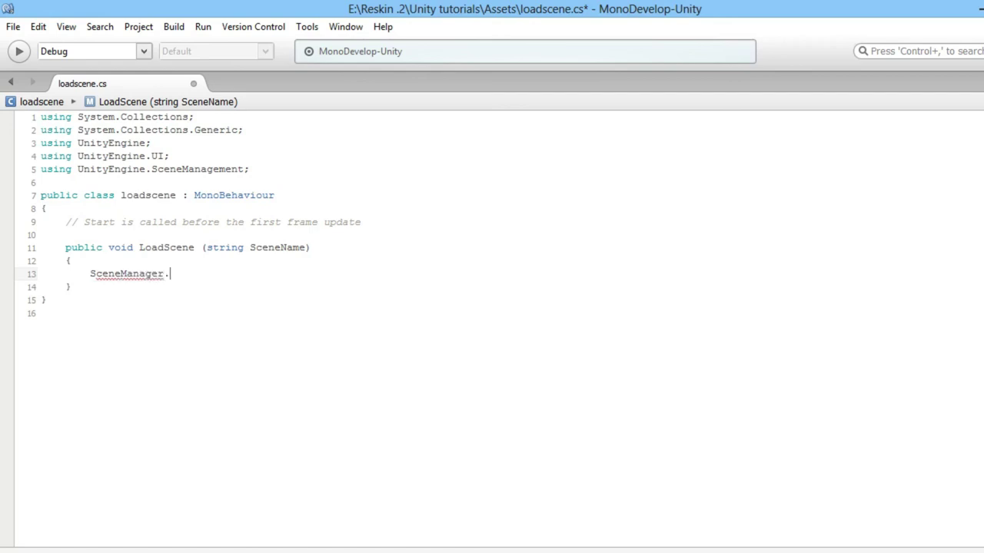
type("Load")
type("S")
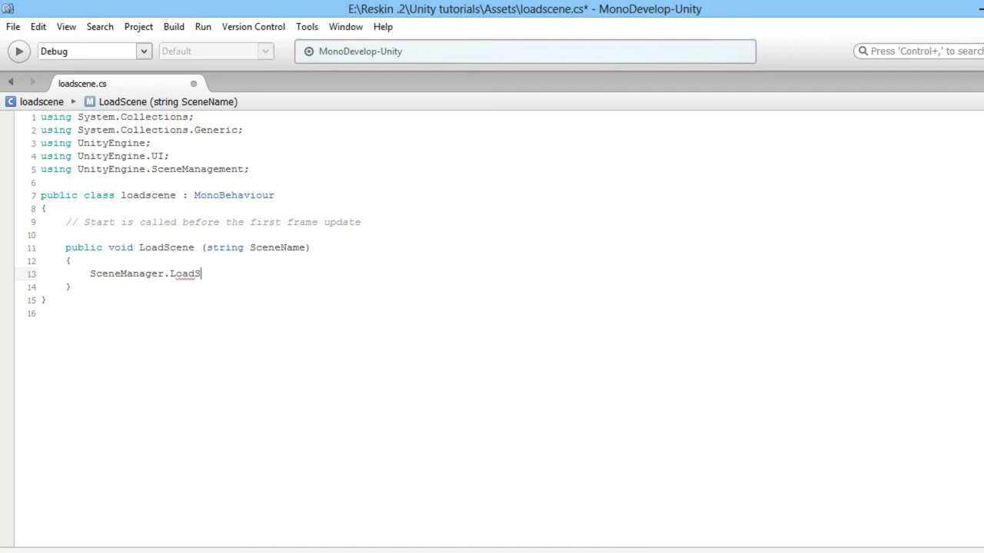
type("cen")
key("BackSpace")
type("ne")
type("()")
type("Scen")
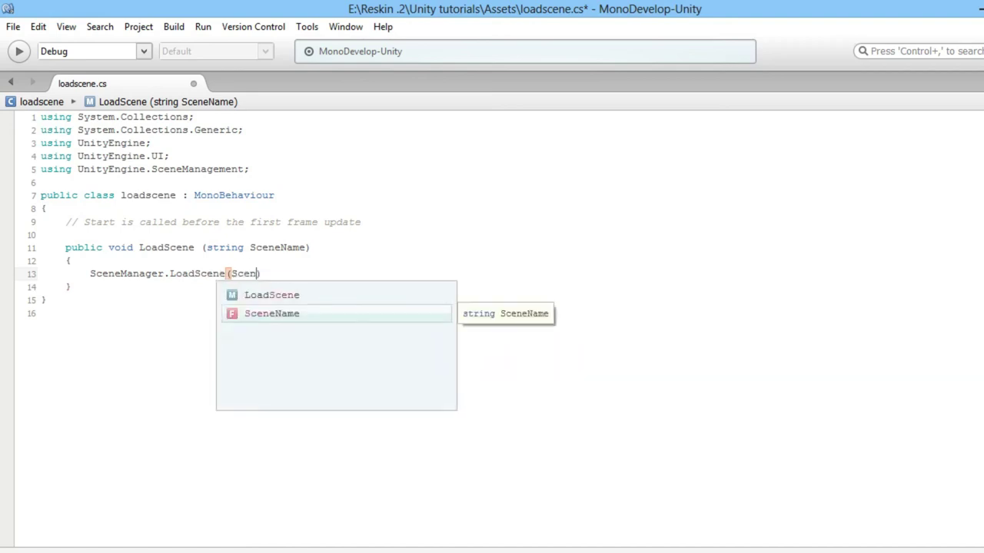
double_click(318, 315)
left_click(327, 280)
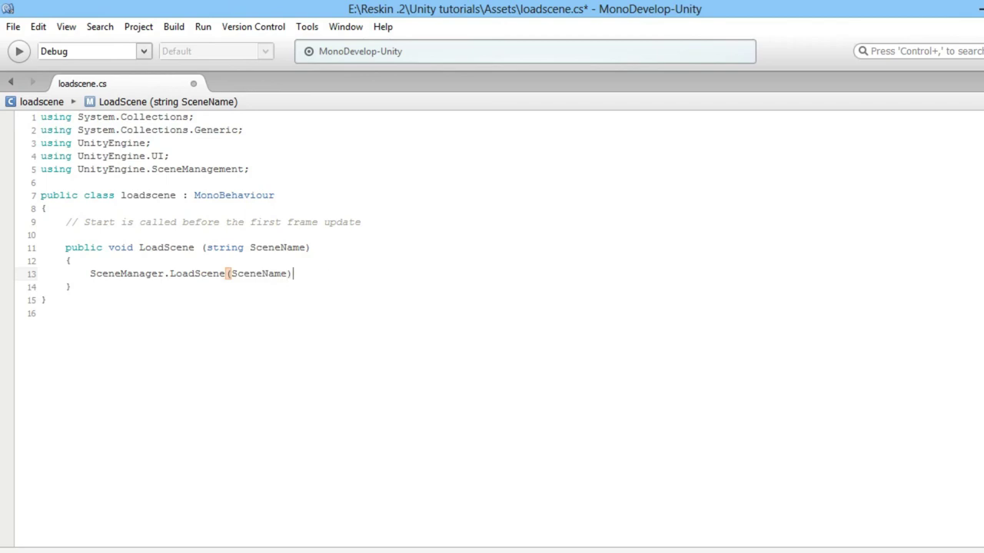
type(";")
left_click(210, 333)
key("ctrl+s")
left_click(979, 6)
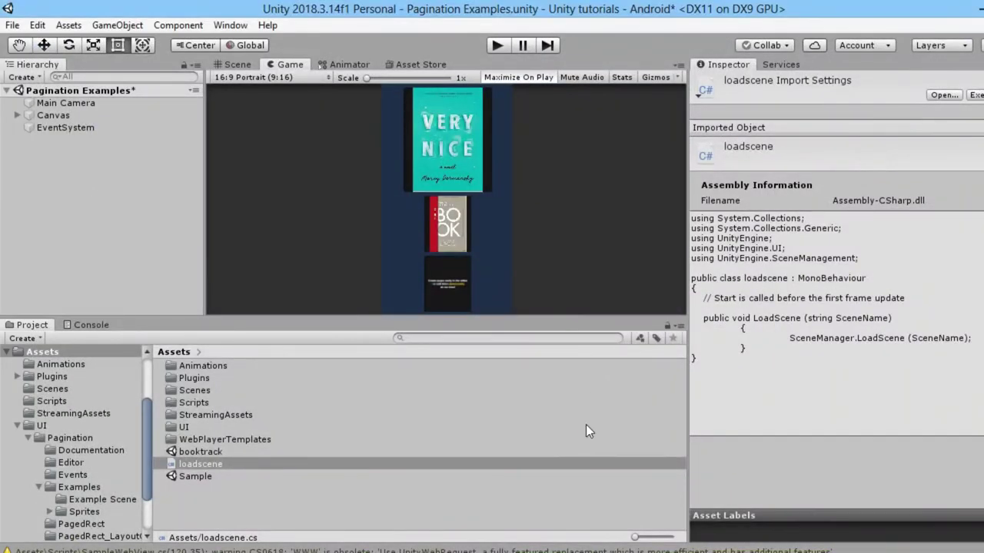
Attach the loadscene script to the Page Previews - Vertical object under Canvas.
left_click(16, 115)
left_click(103, 214)
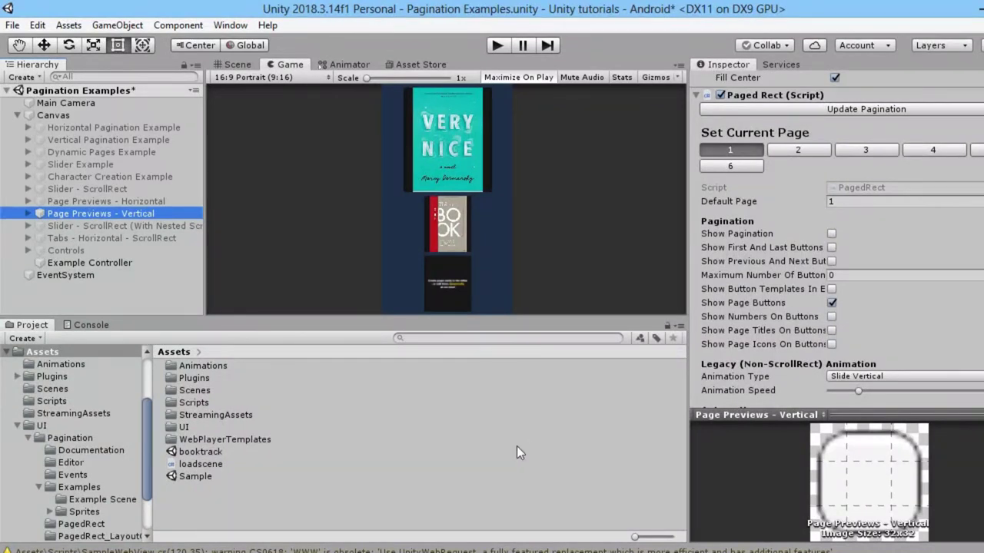
scroll(953, 353, "down", 5)
scroll(951, 357, "down", 10)
scroll(951, 357, "down", 5)
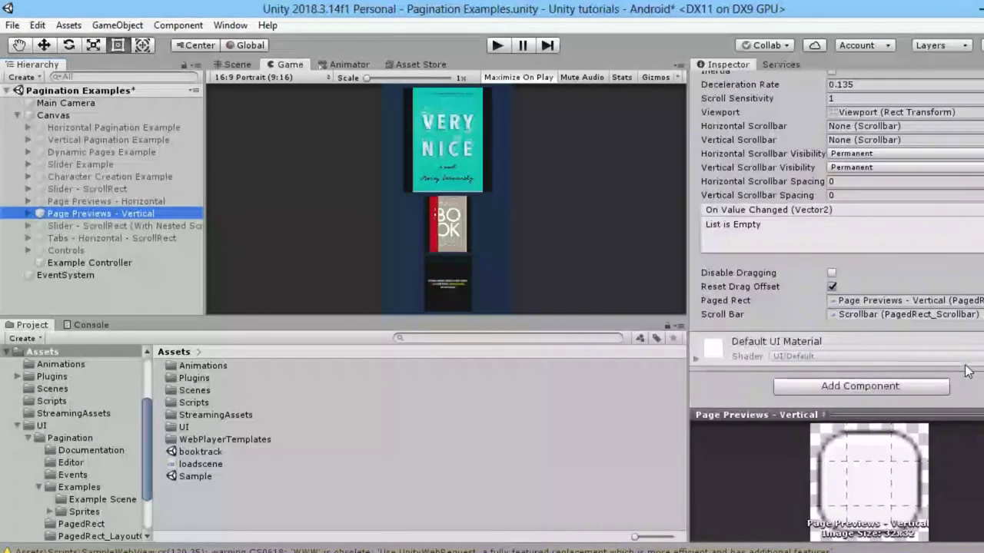
left_click_drag(200, 462, 863, 362)
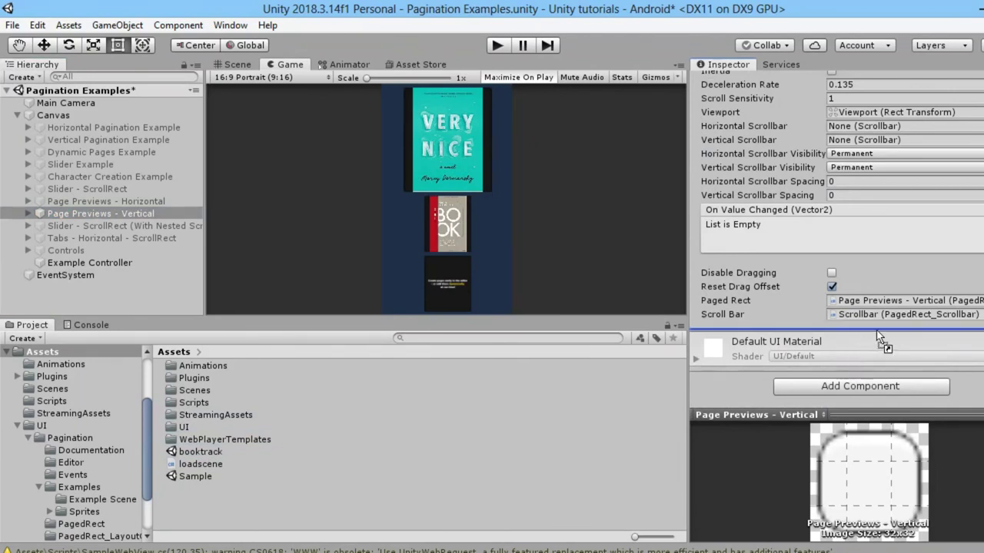
left_click_drag(862, 362, 877, 330)
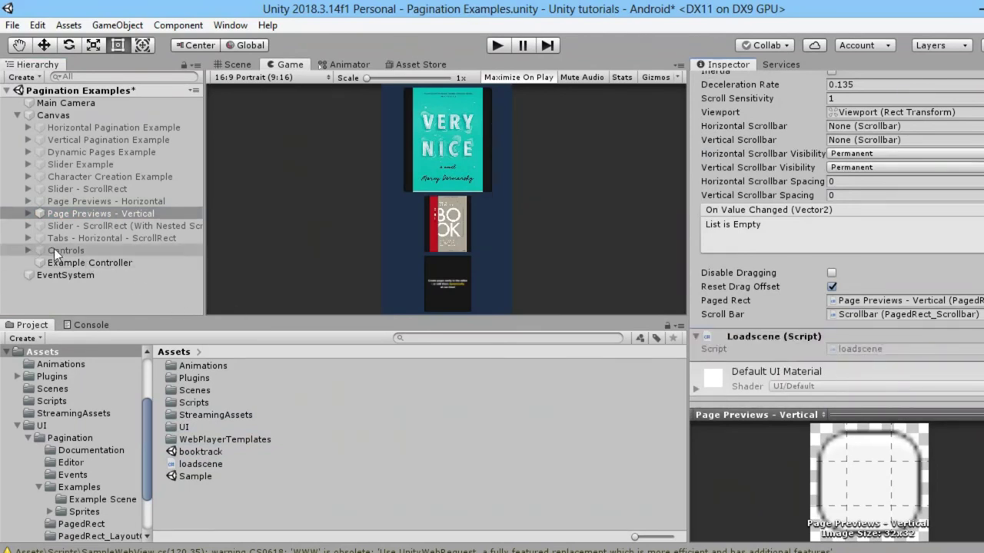
Select the Image inside Viewport > Content > Page 1 (1) to show its button settings.
left_click(29, 214)
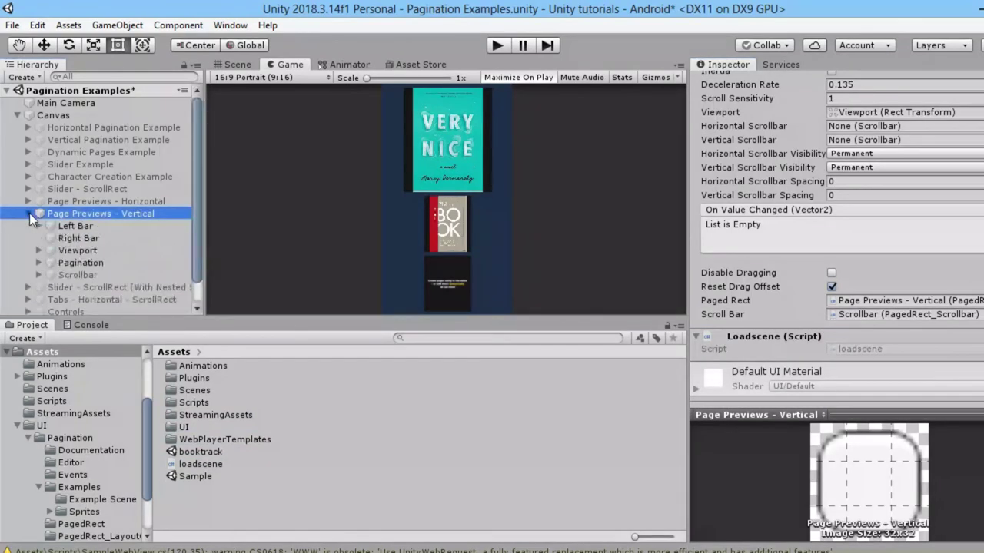
left_click(40, 263)
left_click(41, 262)
left_click(40, 252)
left_click(50, 275)
left_click(100, 287)
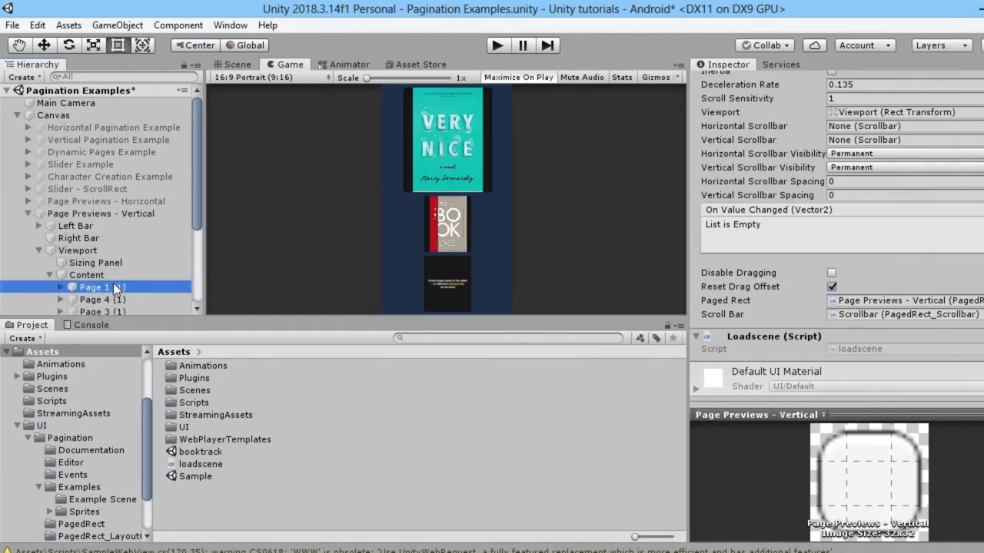
left_click(61, 288)
left_click(104, 300)
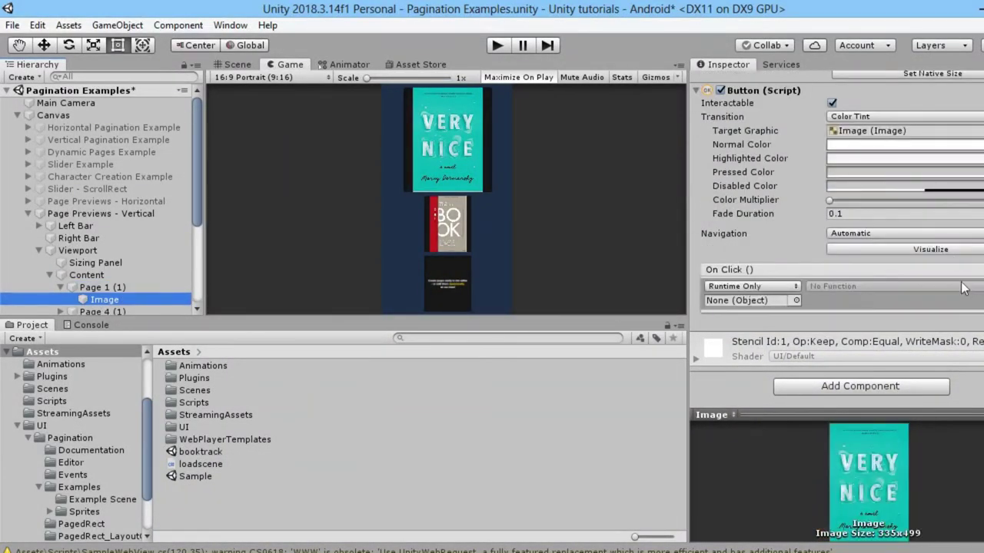
Add the note line 'lets add the script to load the scene' and minimize Notepad.
left_click(652, 552)
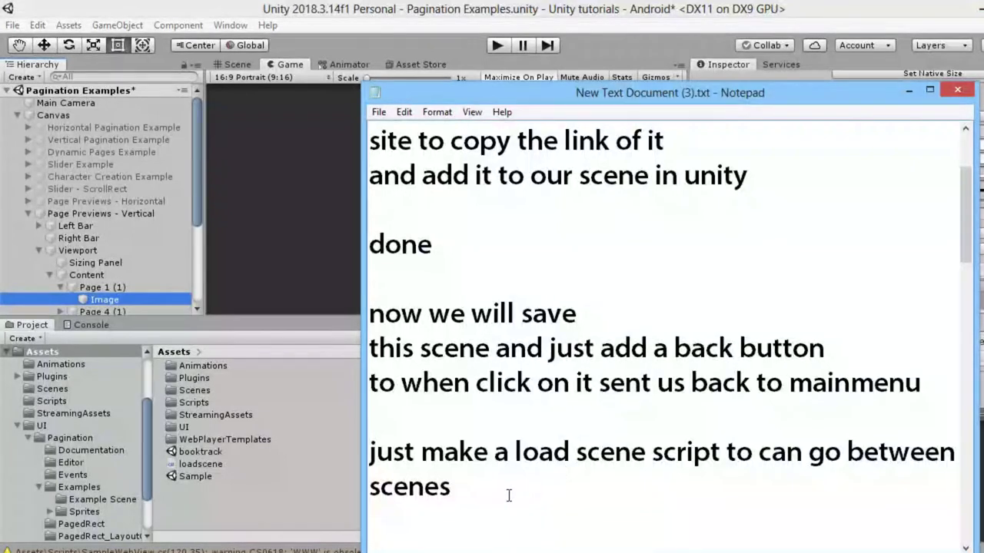
type("lets as")
key("BackSpace")
type("dd the script tp")
key("BackSpace")
type("o load ")
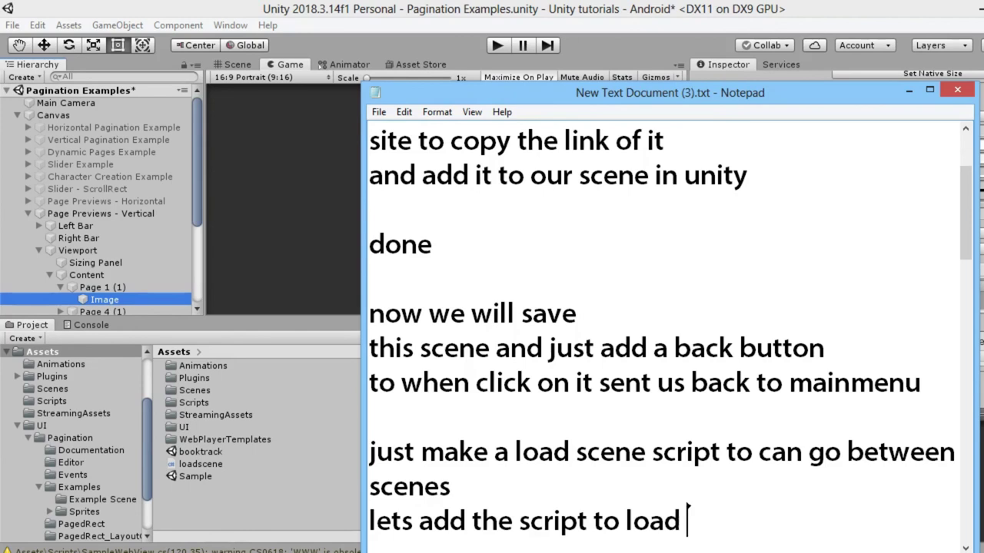
type("the scene")
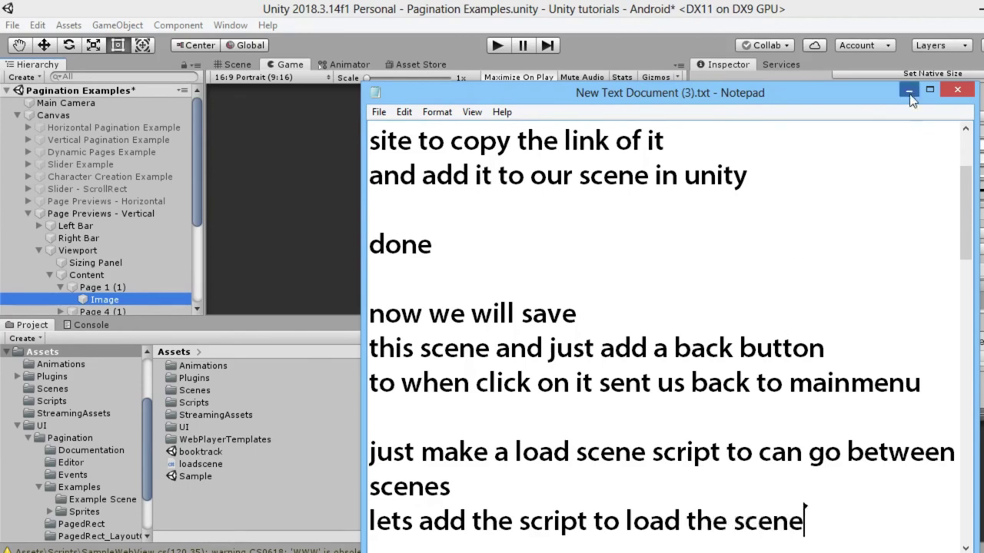
left_click(909, 90)
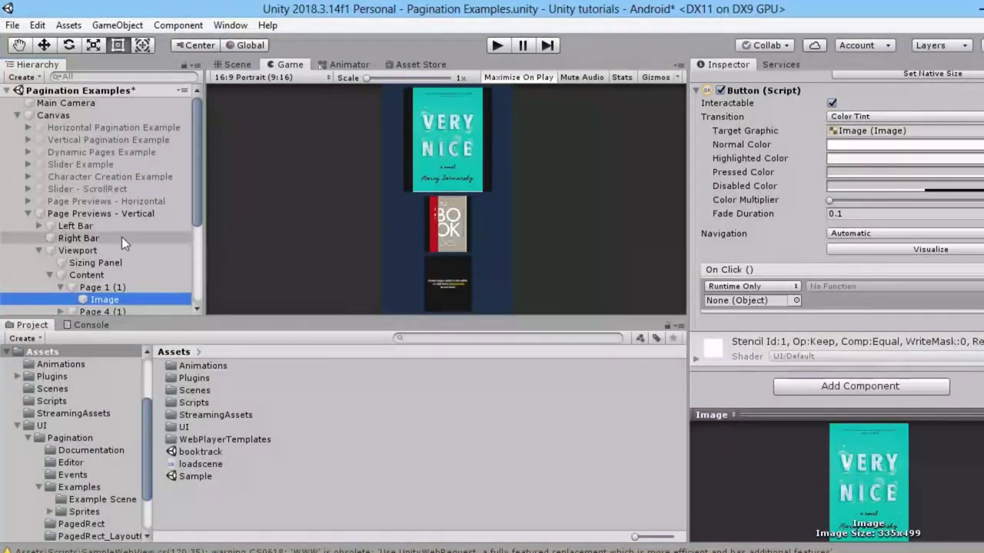
Point the cover's On Click at Page Previews - Vertical's loadscene.LoadScene (string), checking the build scene names.
left_click_drag(145, 212, 742, 300)
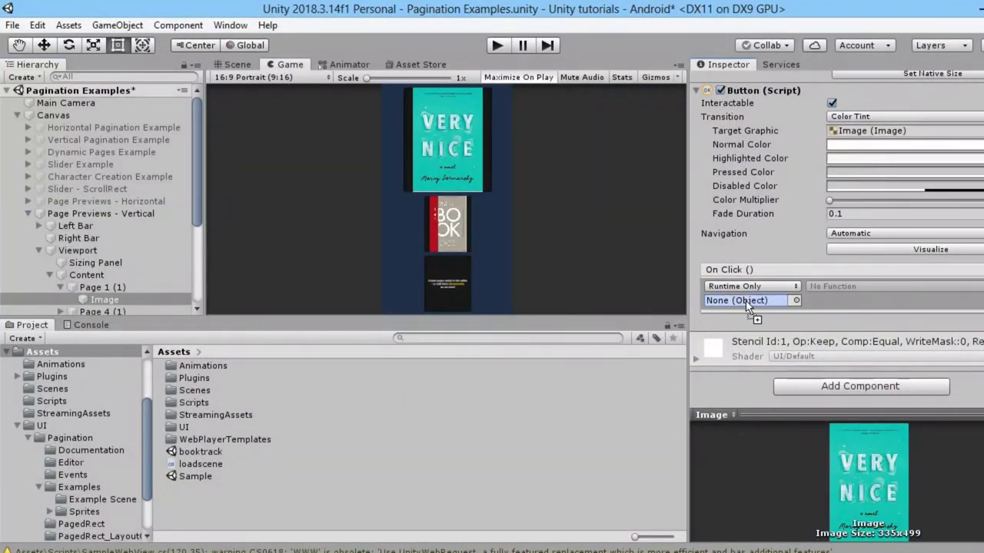
left_click(823, 284)
mouse_move(871, 430)
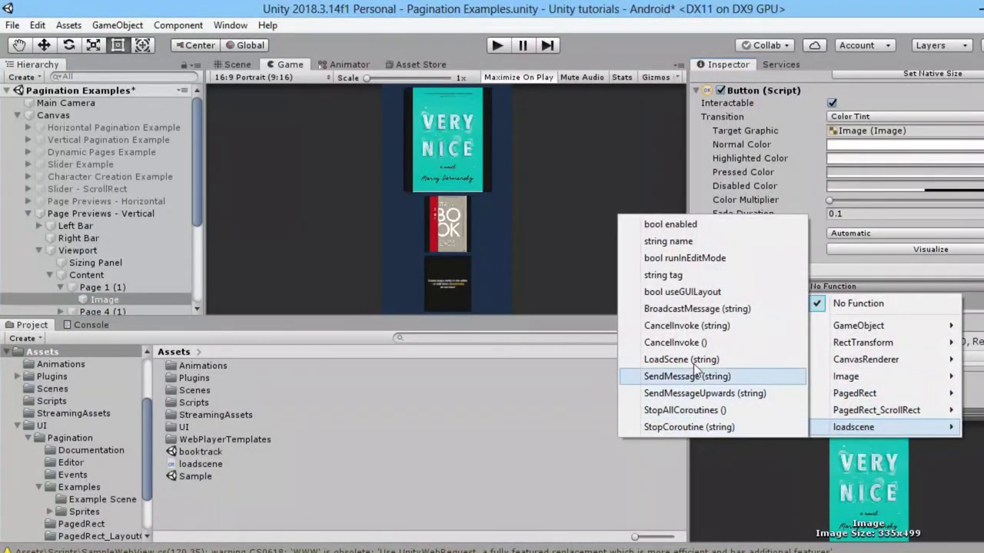
left_click(796, 359)
left_click(851, 303)
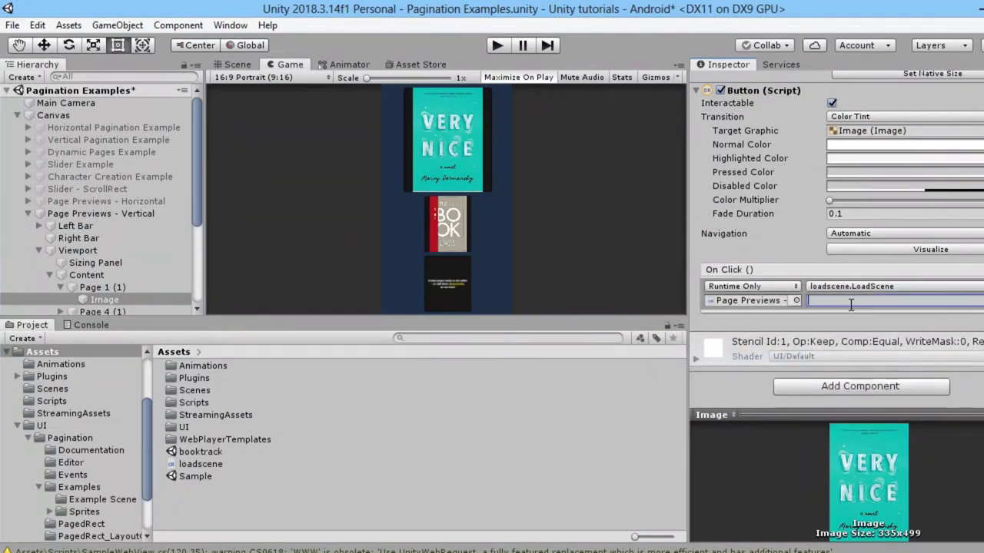
key("ctrl+shift+b")
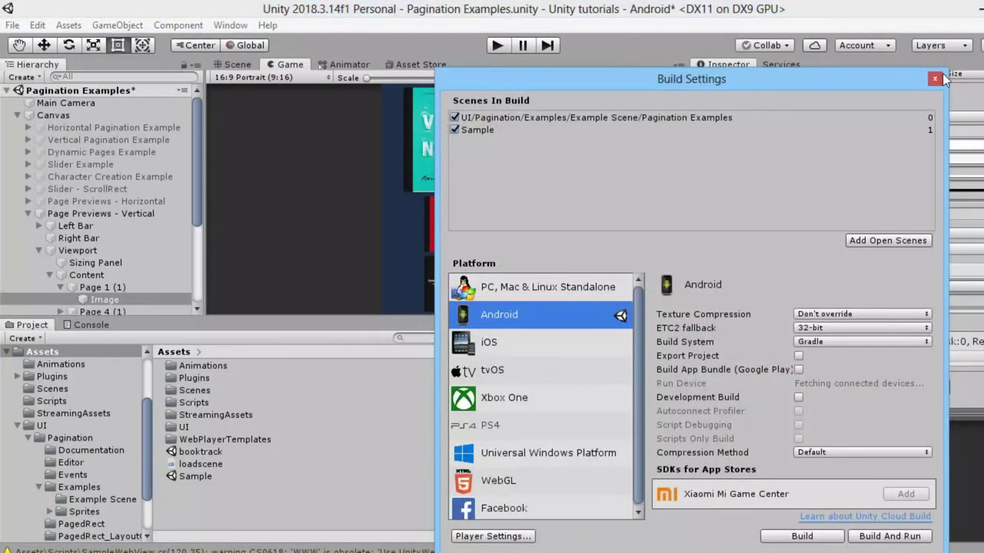
left_click(936, 78)
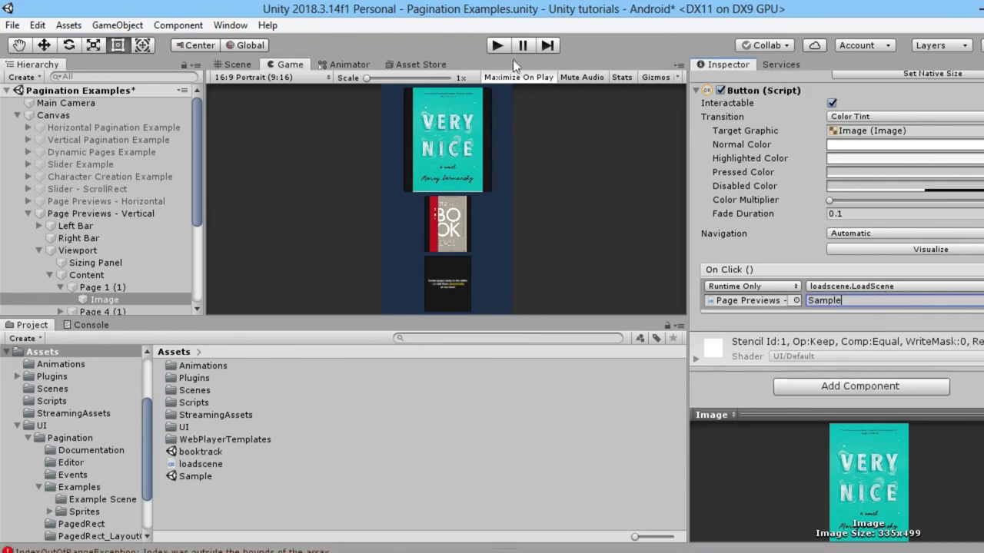
Play the scene and click the VERY NICE cover to confirm it loads Sample.
left_click(499, 44)
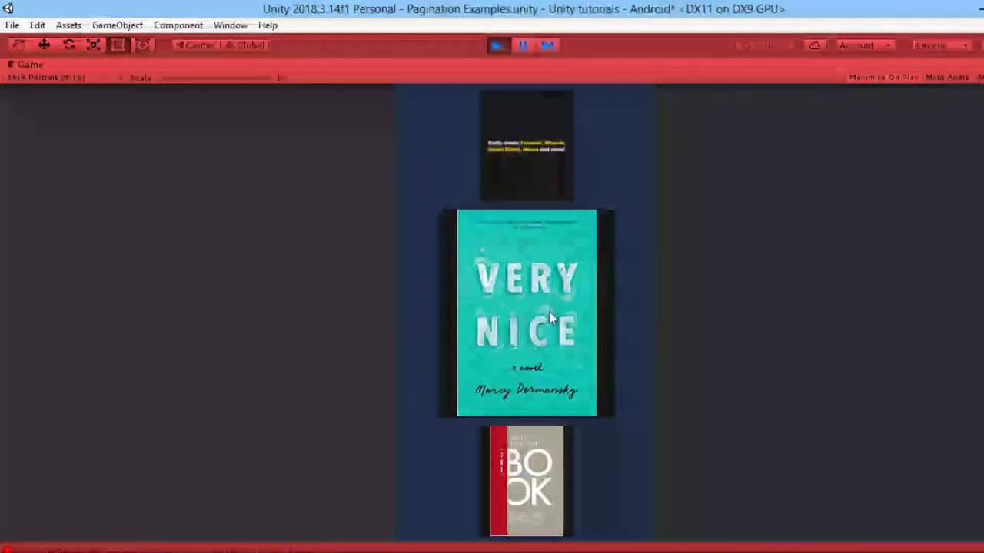
left_click(549, 312)
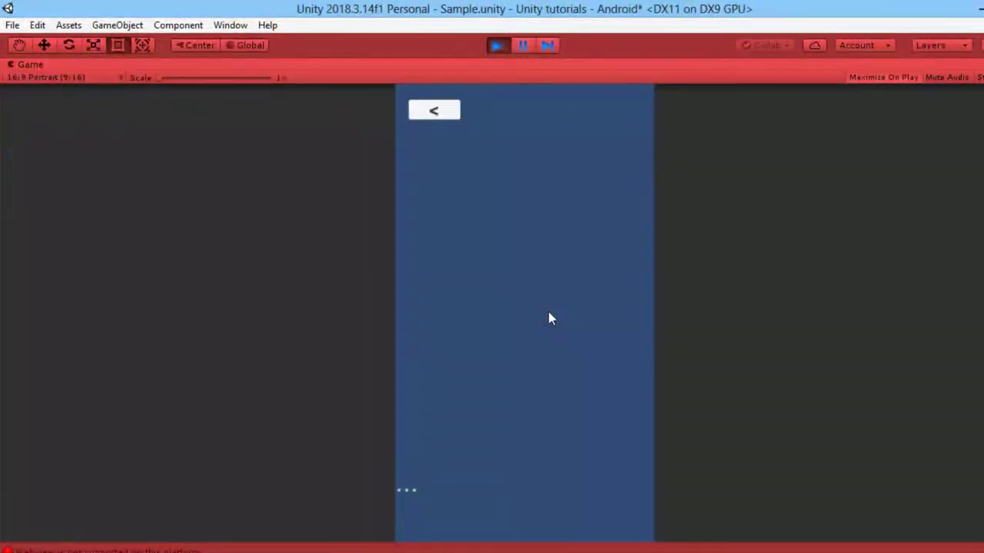
left_click(496, 46)
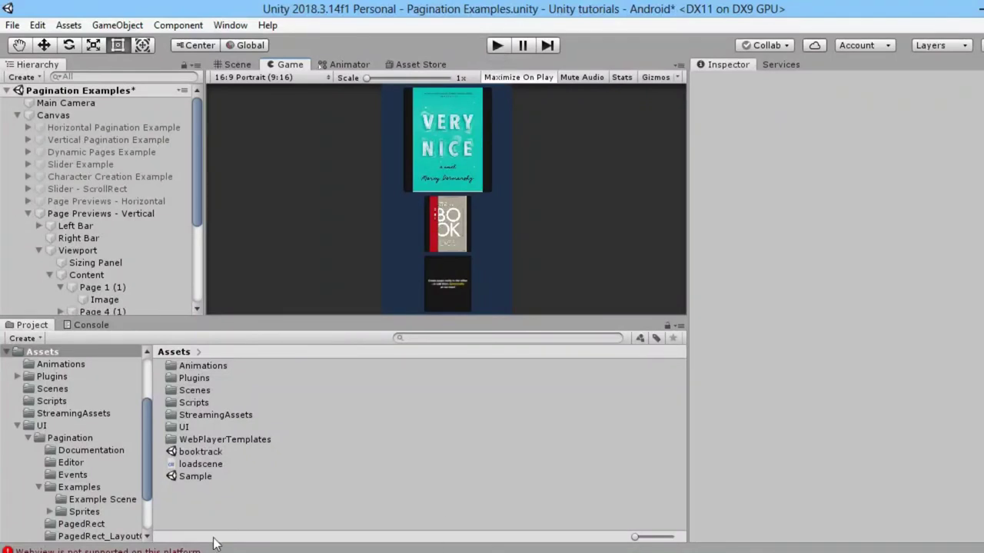
Clear the Console messages and return to the Project panel.
left_click(77, 550)
left_click(18, 338)
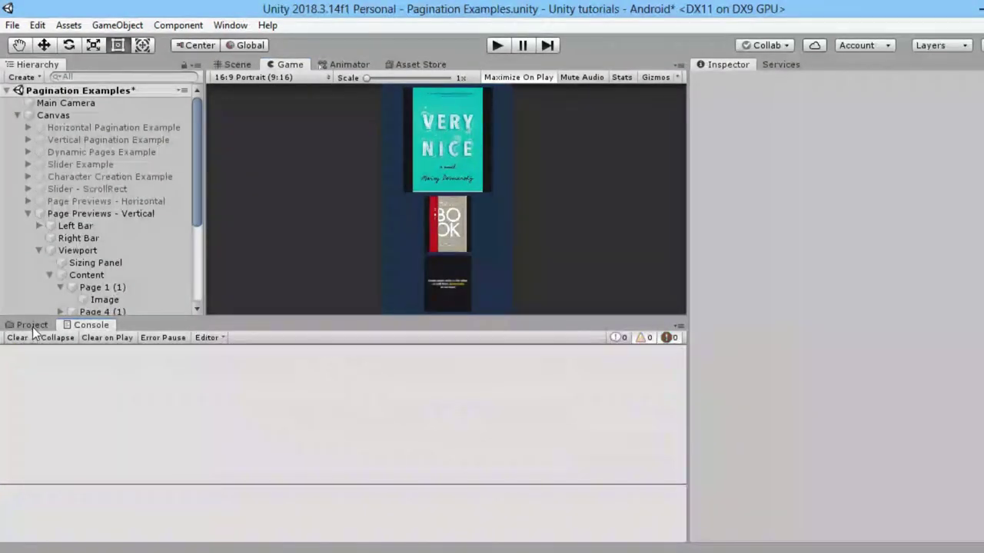
left_click(32, 326)
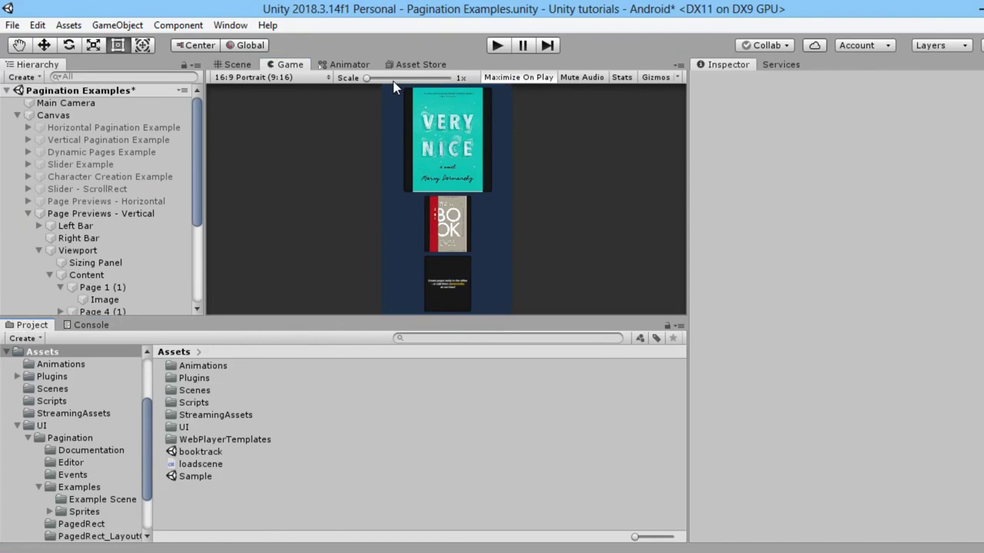
Review the build scene list, then open the Sample scene, saving the Pagination Examples changes.
key("ctrl+shift+b")
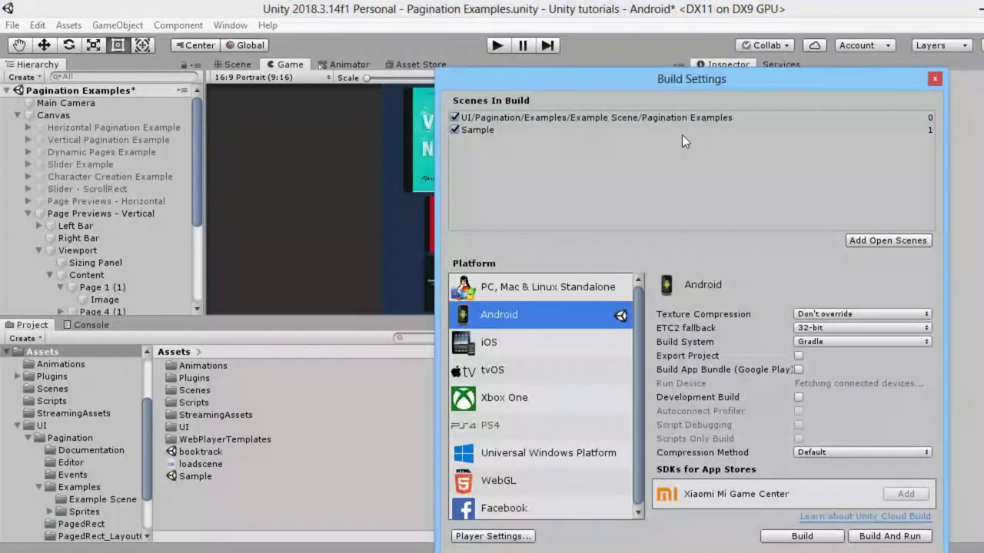
left_click(940, 82)
left_click(238, 65)
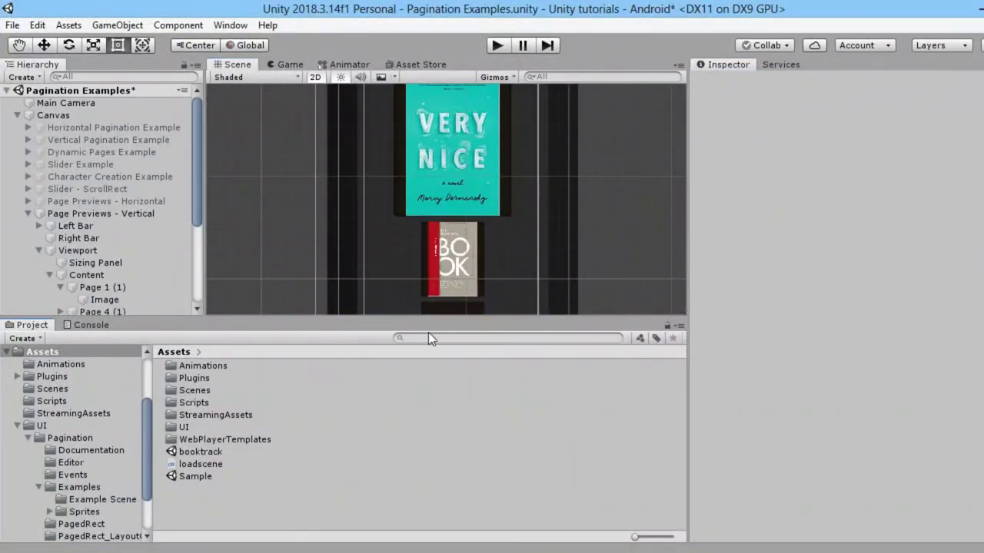
double_click(210, 474)
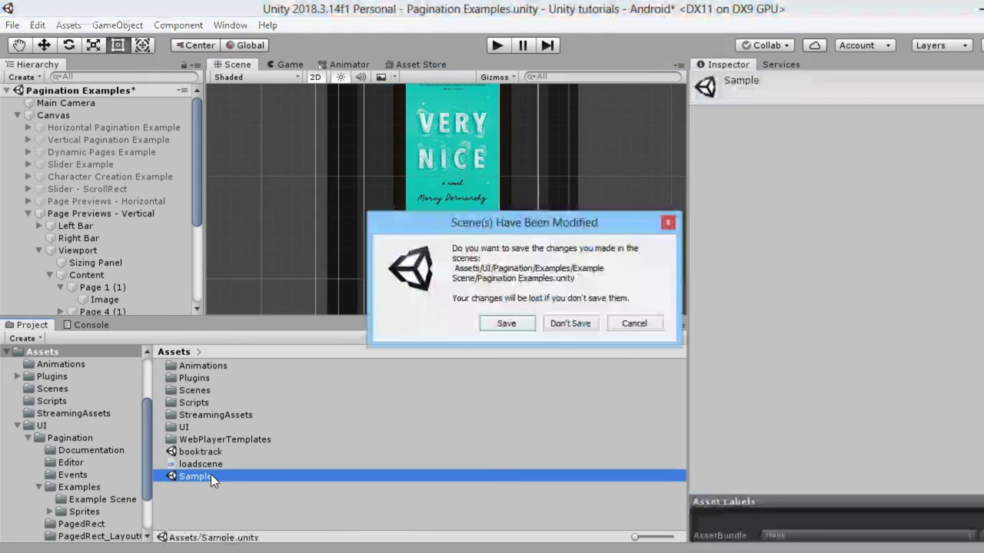
left_click(520, 326)
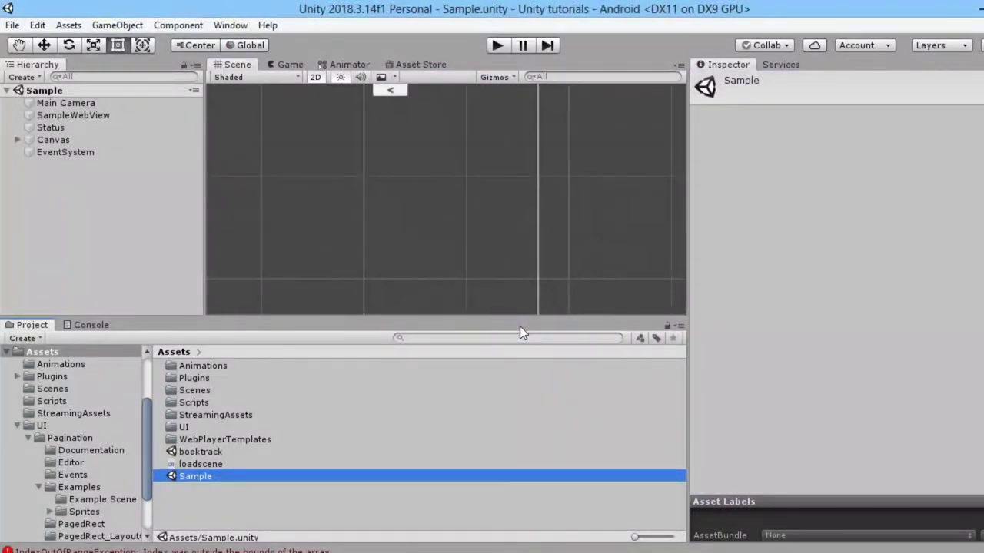
Attach the loadscene script to the Sample scene's Canvas.
left_click(57, 140)
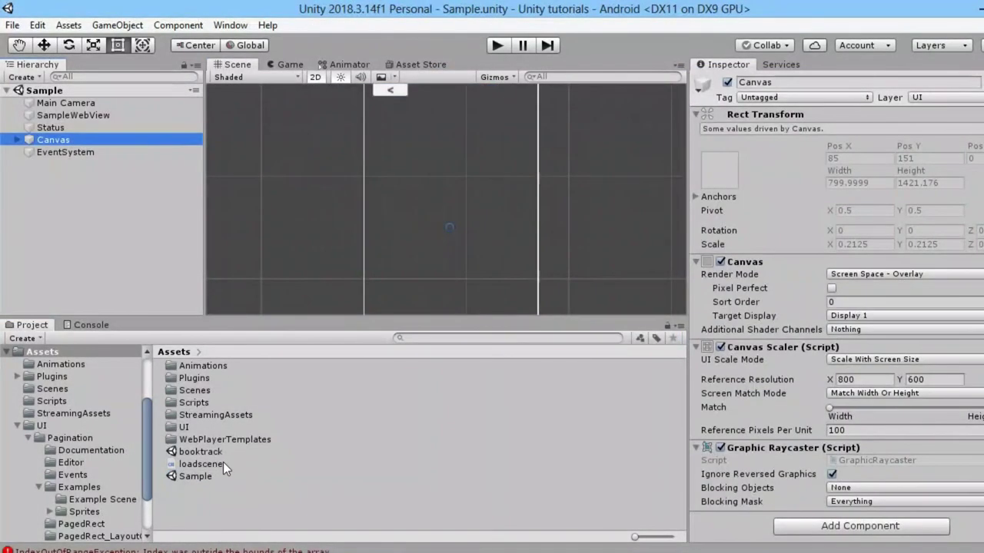
left_click_drag(221, 464, 846, 522)
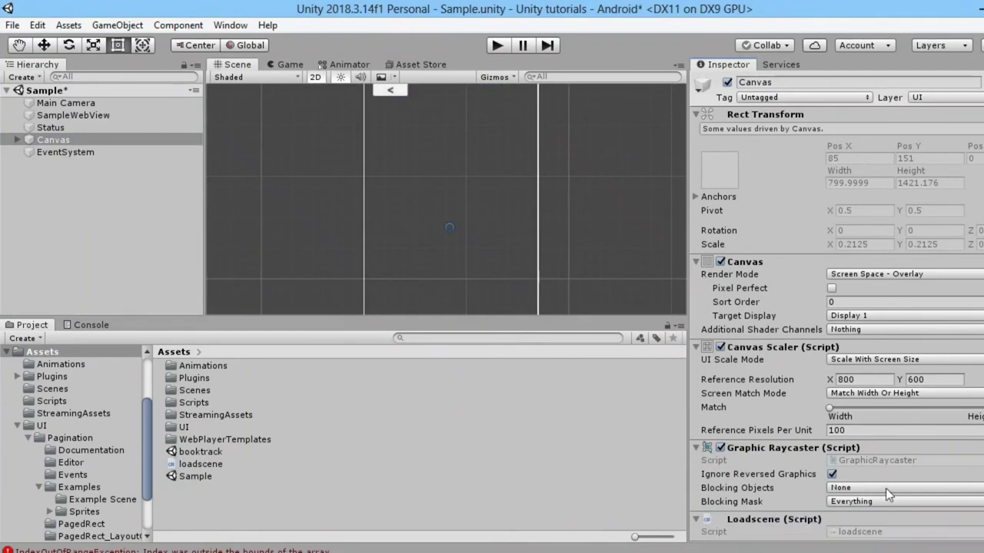
scroll(886, 492, "down", 1)
Set the back Button's On Click to Canvas calling loadscene.LoadScene (string).
left_click(17, 140)
left_click(44, 151)
scroll(838, 231, "down", 5)
scroll(838, 231, "down", 7)
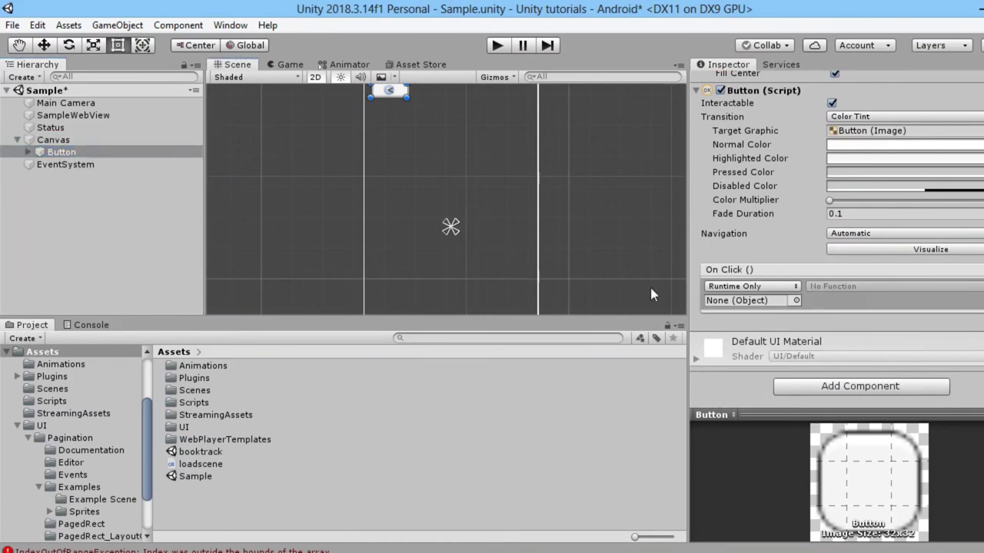
left_click_drag(651, 294, 737, 300)
left_click(891, 286)
mouse_move(904, 394)
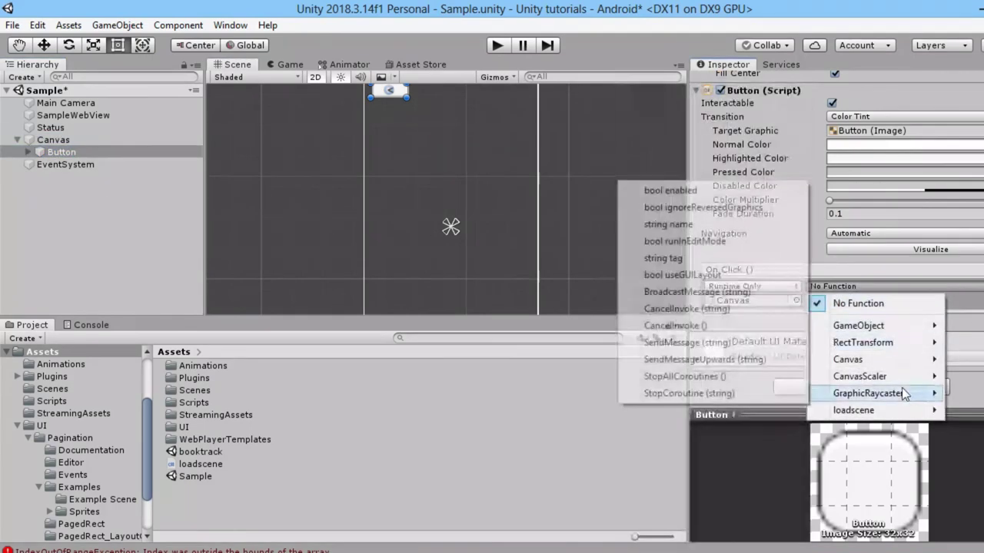
left_click(695, 343)
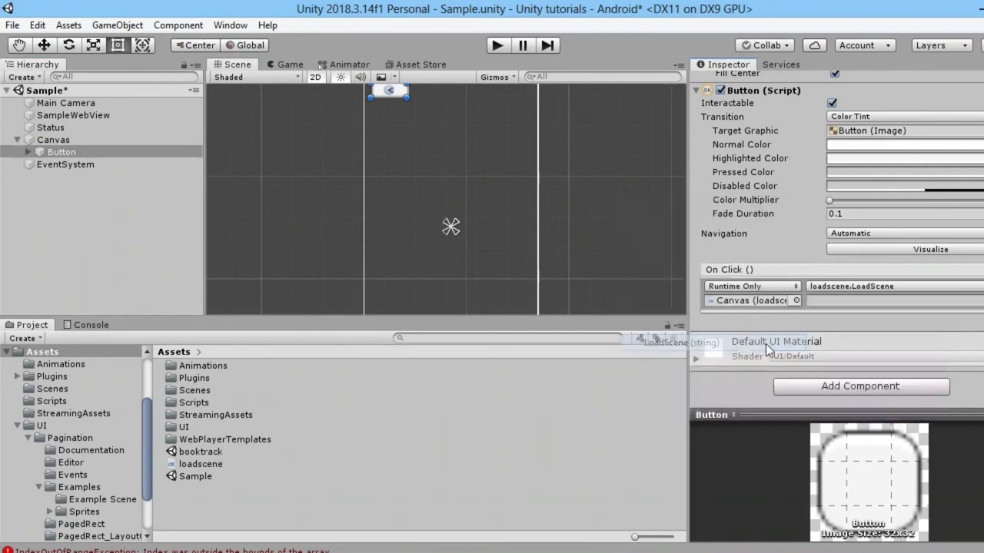
left_click(847, 300)
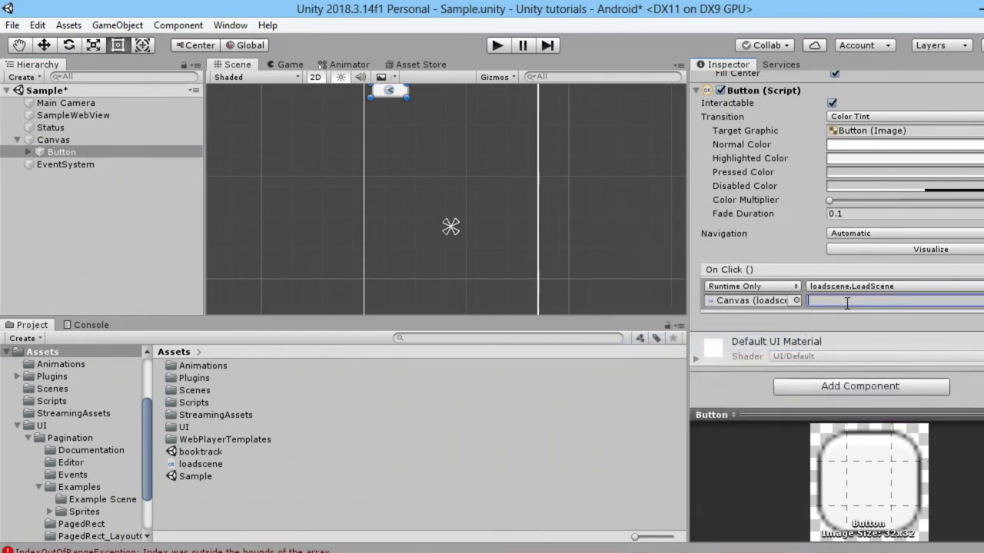
Browse the Project panel to Assets/UI/Pagination/Examples/Example Scene.
double_click(226, 393)
left_click(186, 355)
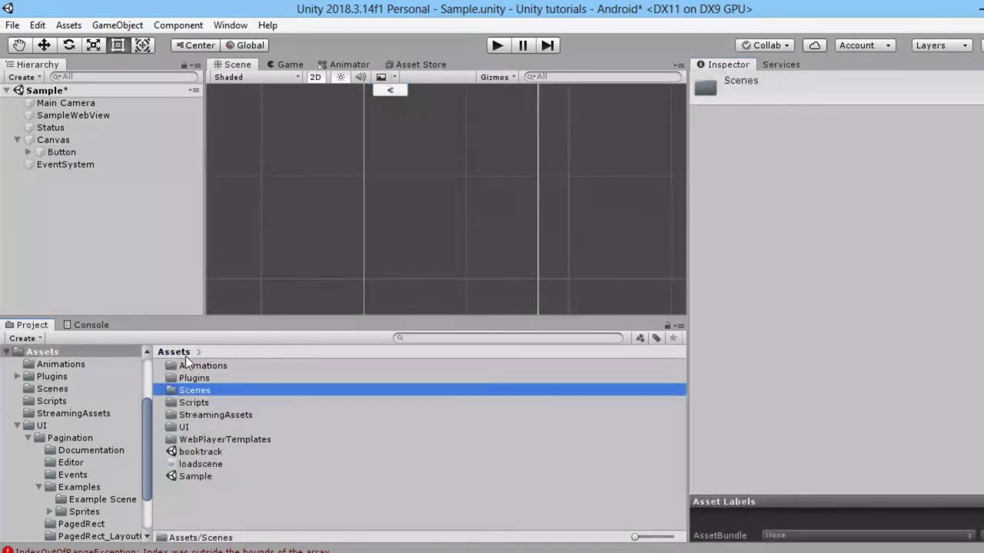
left_click(222, 414)
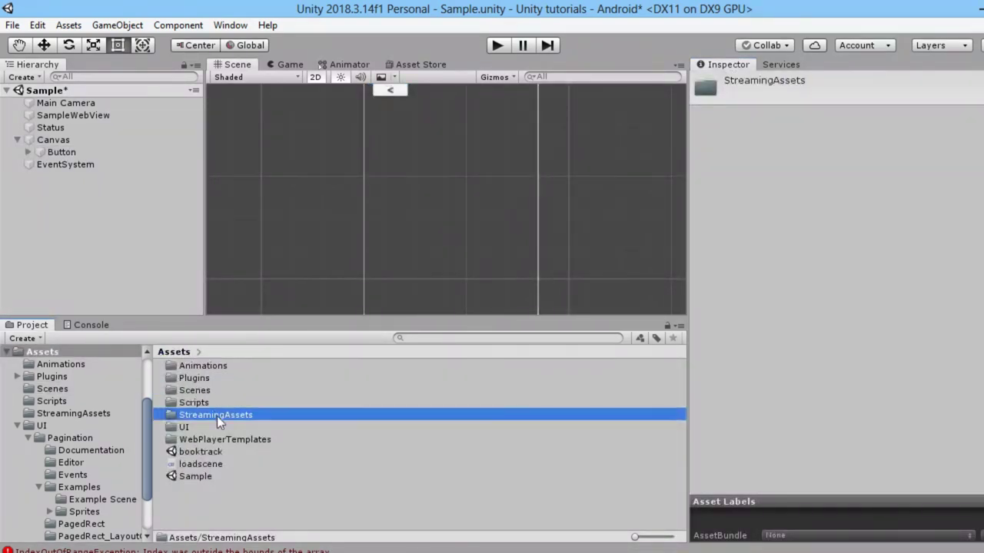
left_click(203, 427)
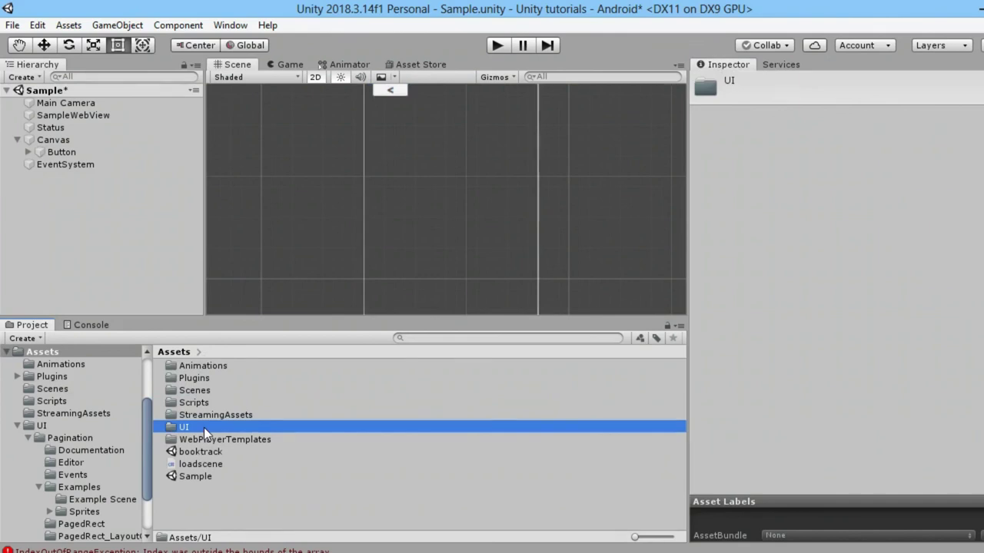
double_click(203, 427)
double_click(206, 371)
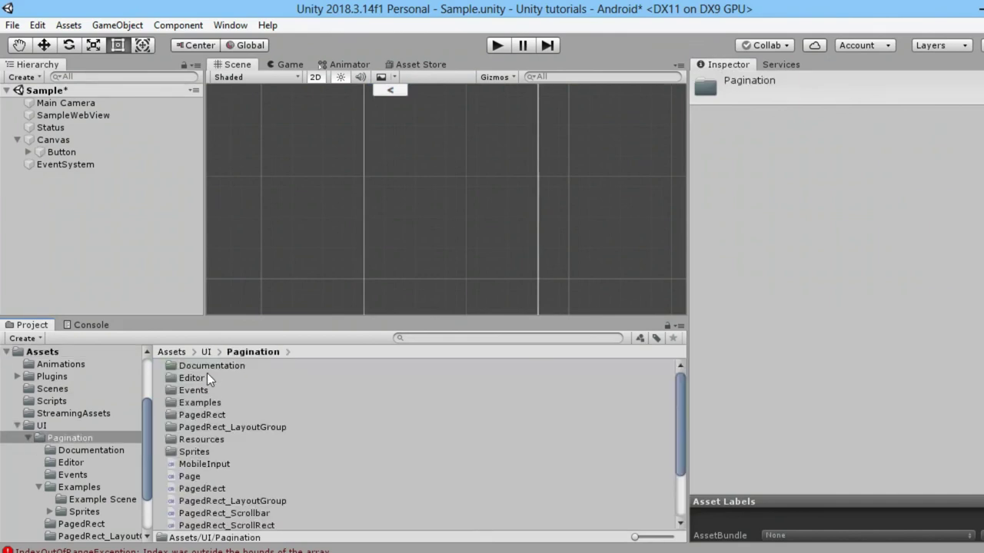
double_click(213, 402)
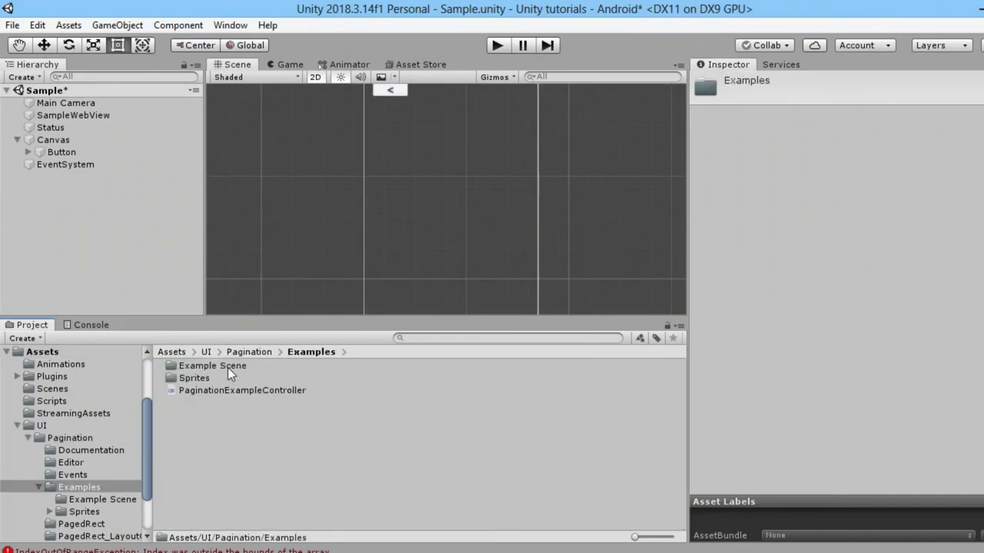
double_click(228, 367)
Copy the Pagination Examples scene name and focus the back Button's LoadScene argument field.
left_click(248, 414)
left_click(253, 413)
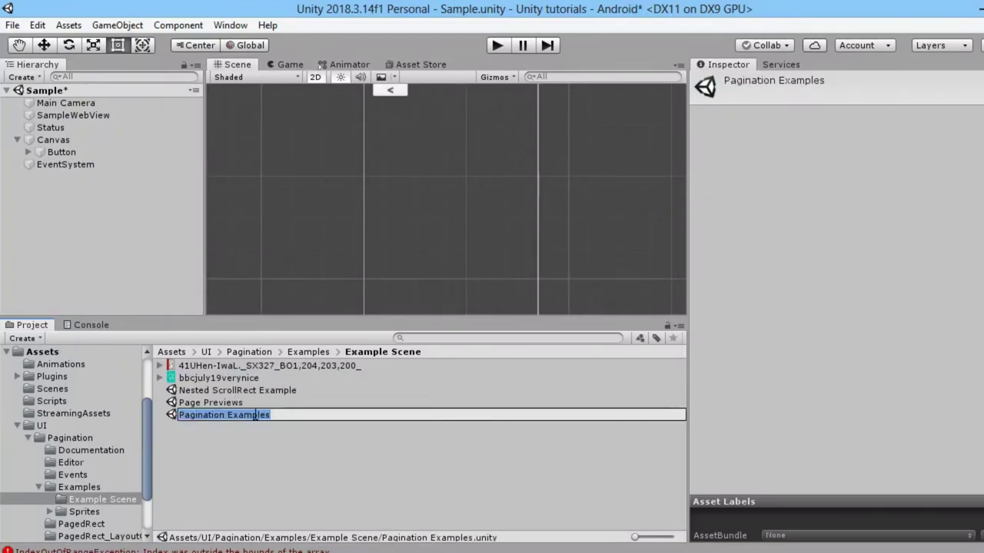
key("Escape")
left_click(77, 152)
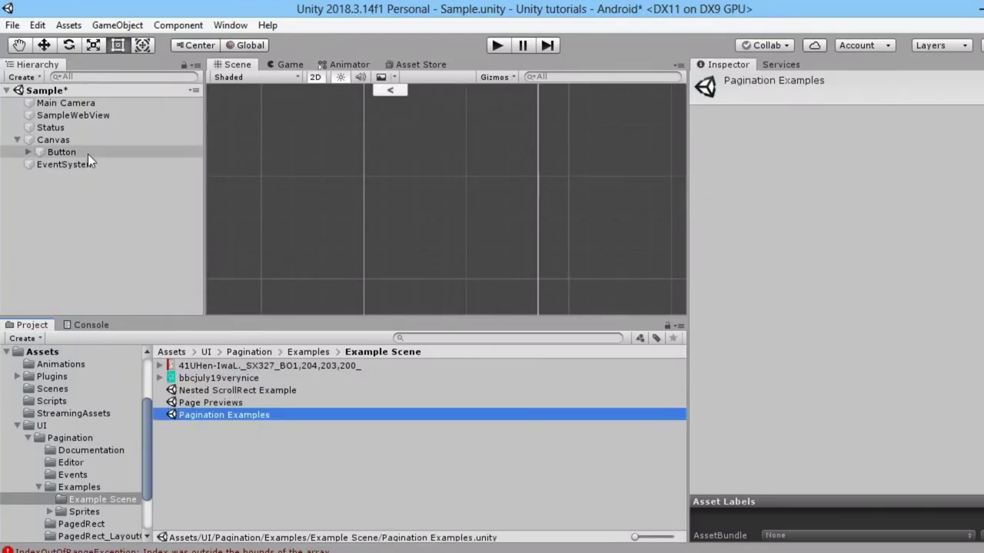
scroll(884, 369, "down", 5)
left_click(832, 305)
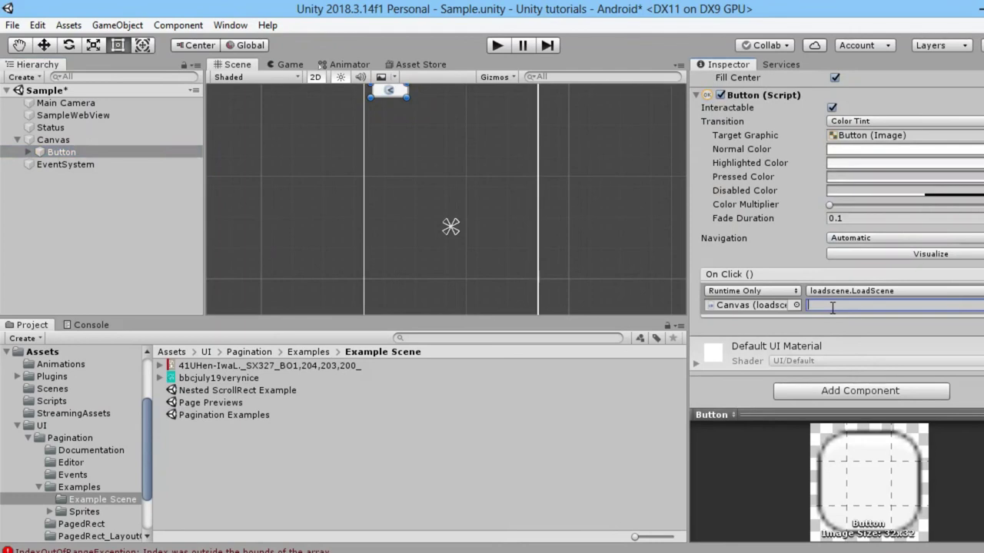
left_click(500, 46)
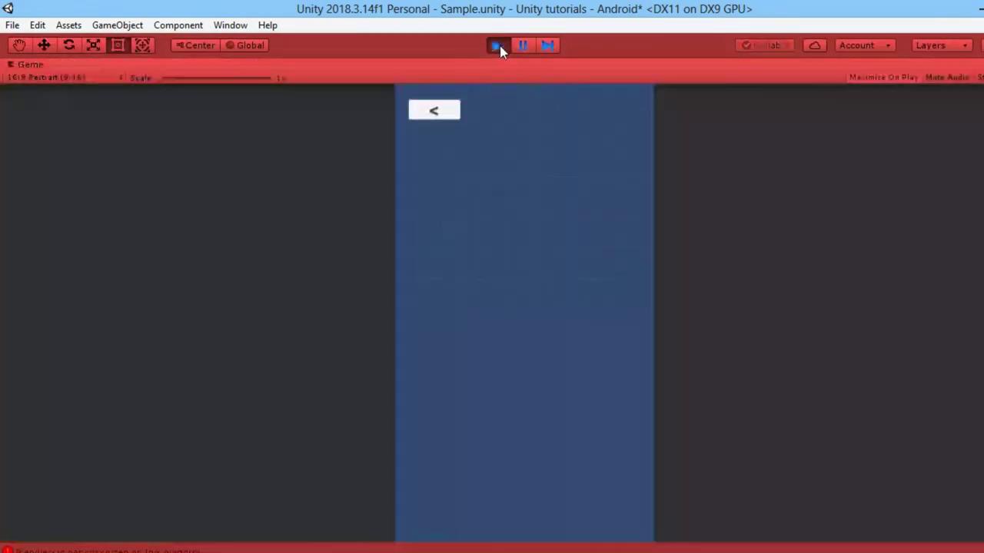
left_click(454, 113)
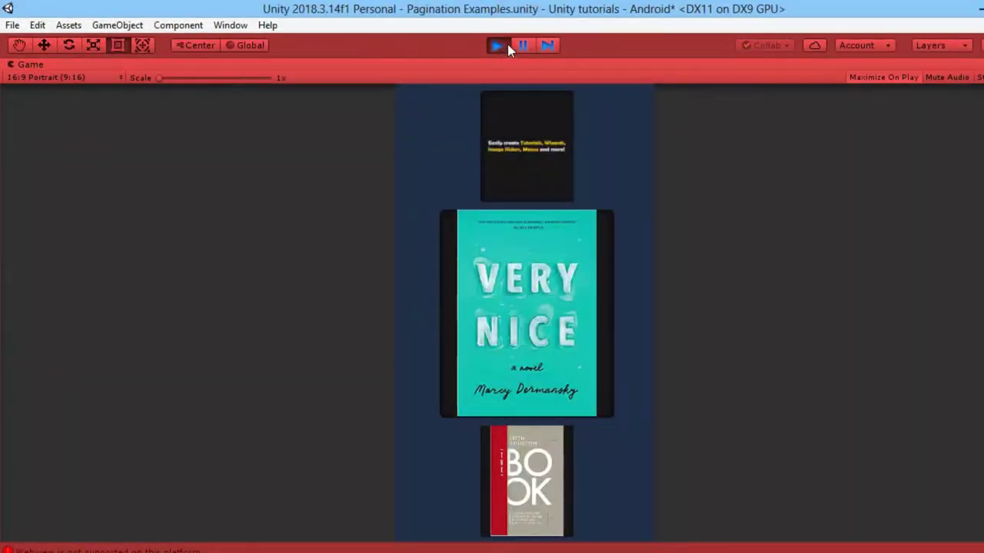
left_click(501, 45)
key("alt+Tab")
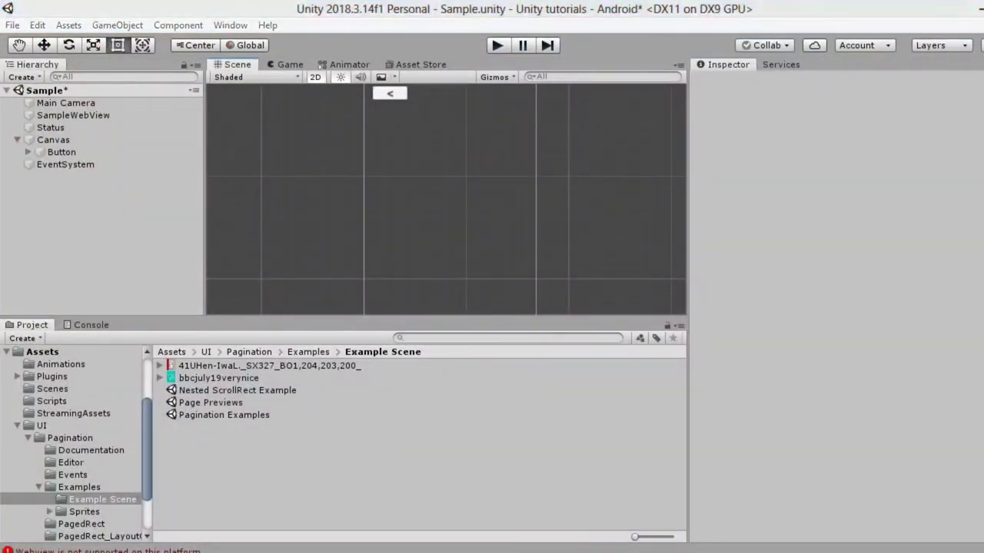
Replace the old notes with 'done', 'hobe you like it' and 'i will add the link under video'.
left_click_drag(804, 523, 352, 114)
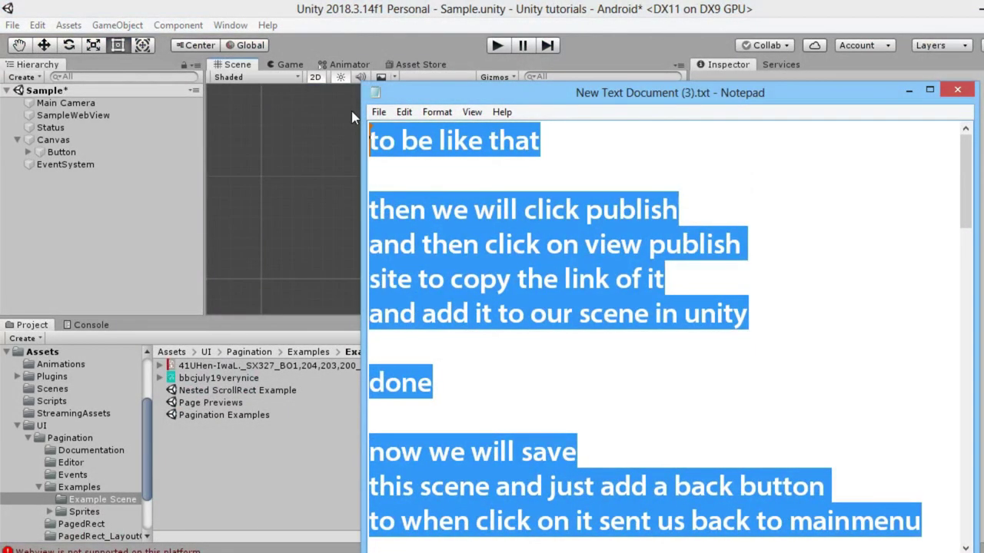
type("done")
key("Return")
key("Return")
type("ho")
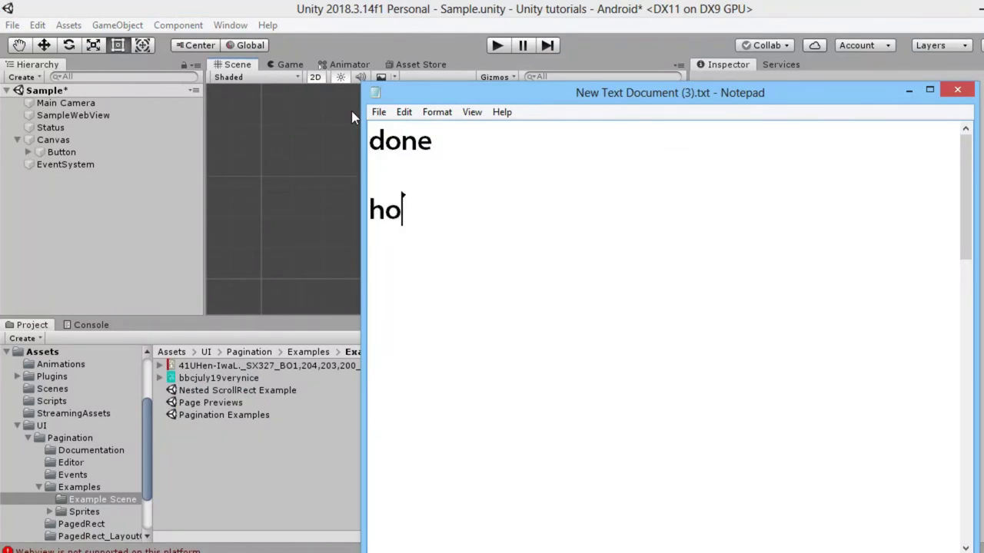
type("be you like it")
key("Return")
key("Return")
type("i will add the ")
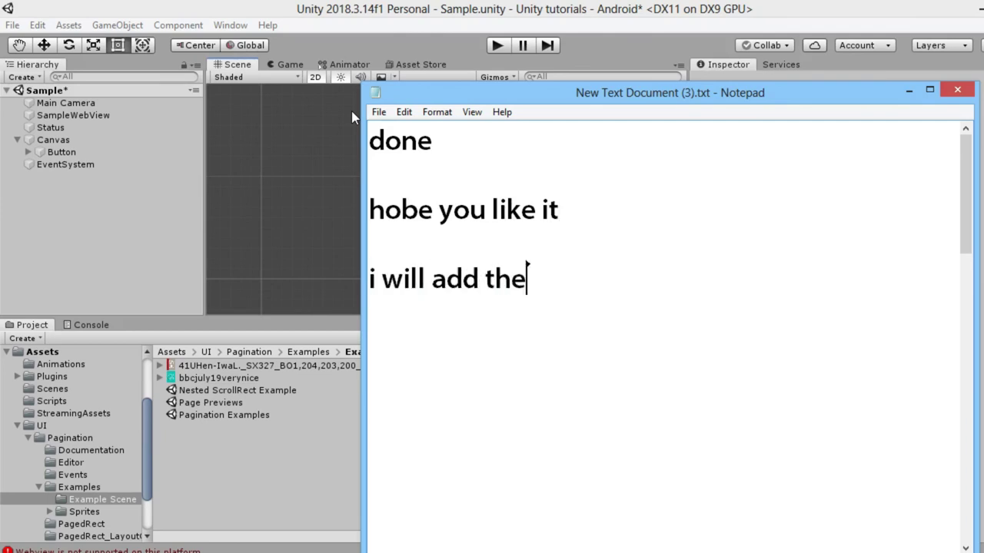
type("link under video")
key("Return")
key("Return")
Add the subscribe request, ':)' and 'bye' as the closing lines.
type("dont for ")
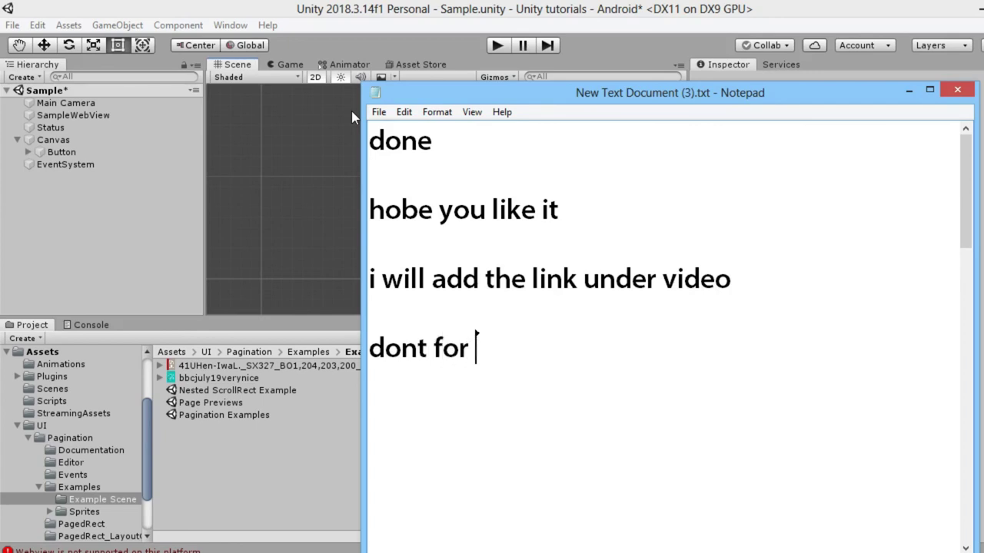
type("get to subscribe to my chane")
key("BackSpace")
type("nel")
key("Return")
type("after all this big effort plzz")
key("Return")
key("Return")
type(":)")
key("Return")
type("ye")
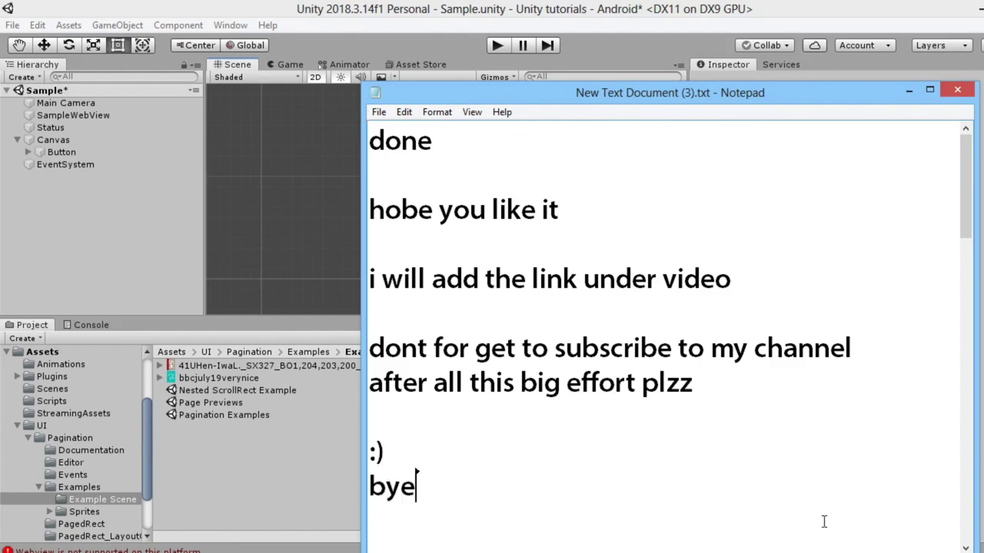
left_click(871, 551)
right_click(869, 447)
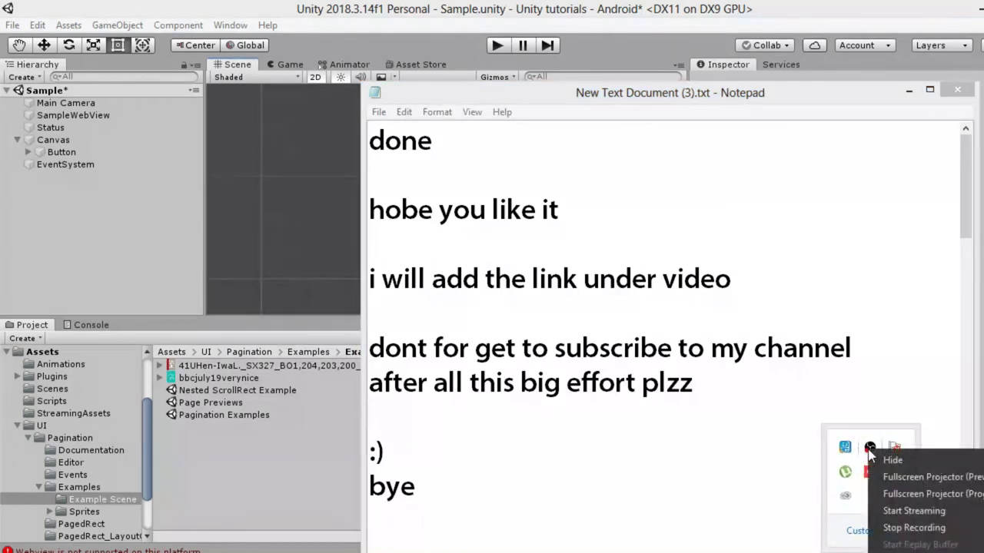